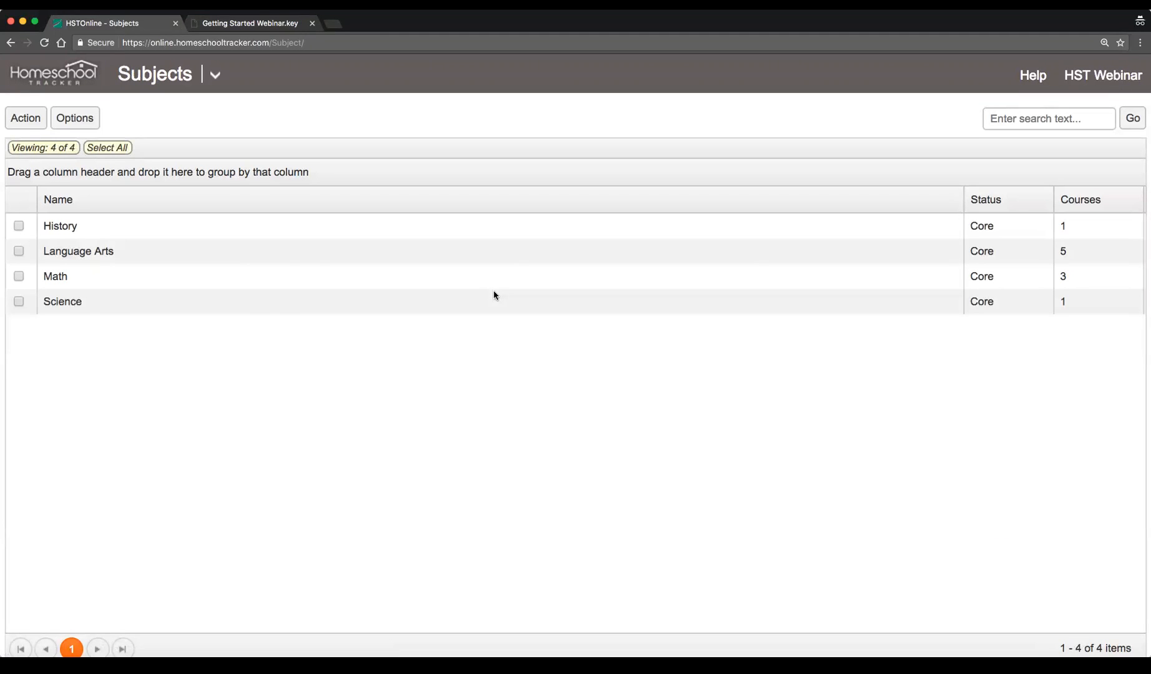
# Look through the listed subjects and examine the History subject's status, courses and active setting, leaving it unsaved.
pyautogui.click(118, 229)
pyautogui.click(140, 259)
pyautogui.click(142, 278)
pyautogui.click(143, 304)
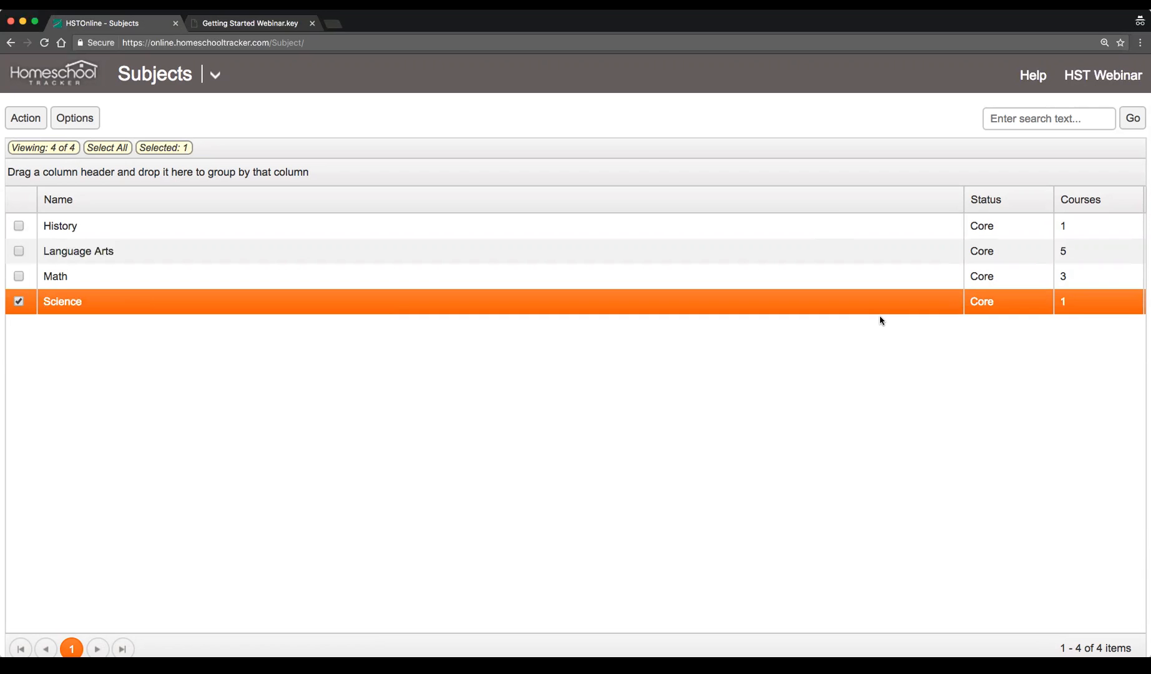
pyautogui.click(545, 227)
pyautogui.doubleClick(463, 228)
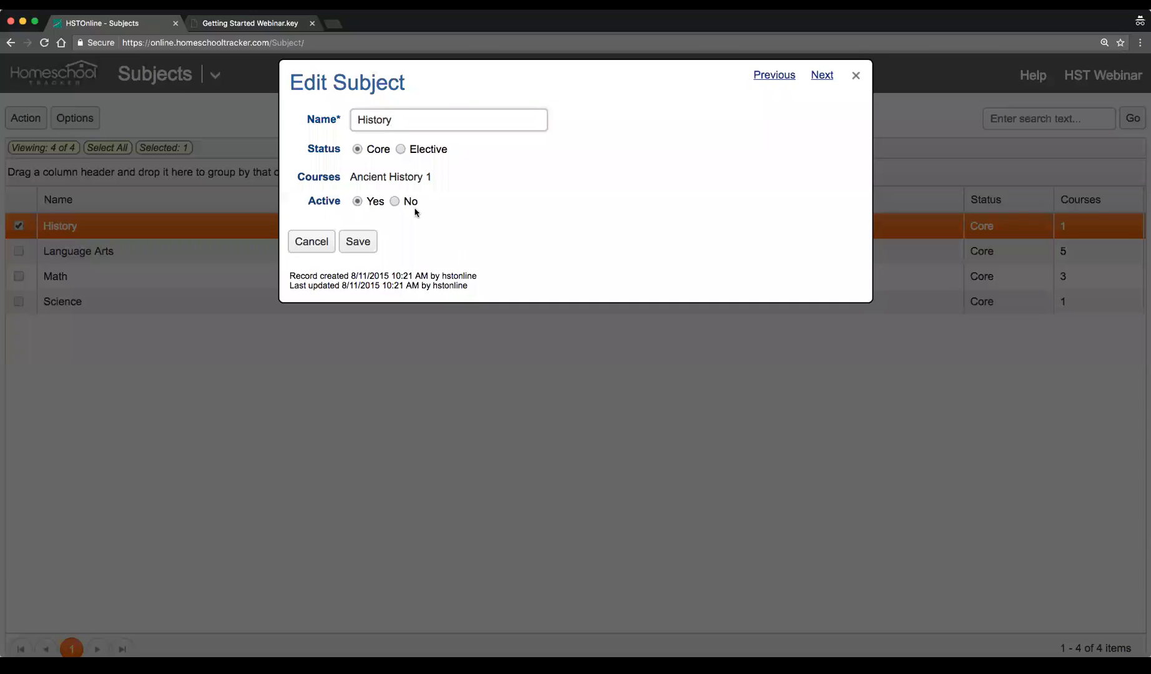
pyautogui.click(400, 149)
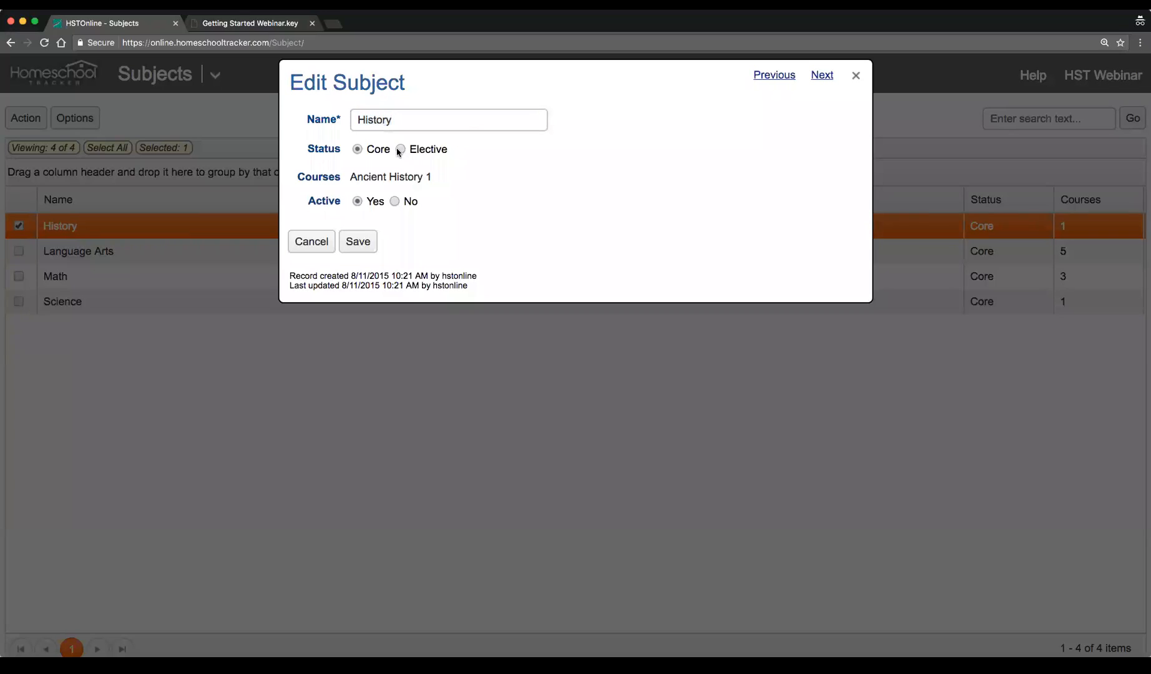
pyautogui.moveTo(303, 176); pyautogui.dragTo(442, 182)
pyautogui.click(443, 181)
pyautogui.click(311, 243)
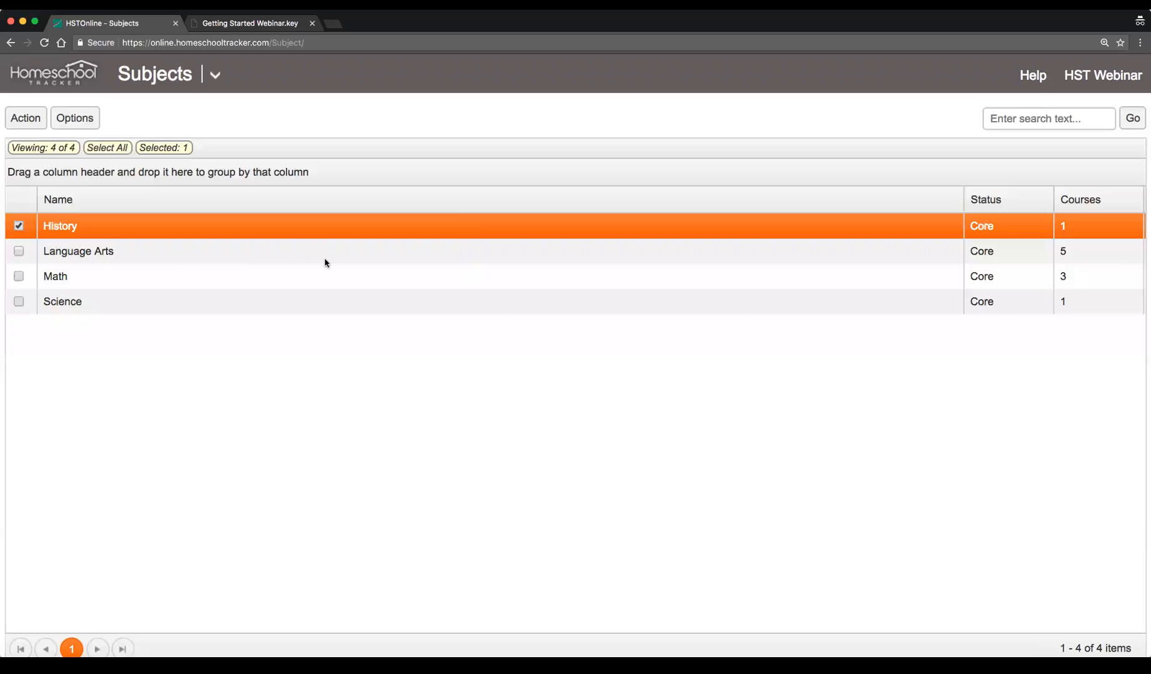
# Open the form for adding a subject to view its fields and close it without saving.
pyautogui.click(30, 120)
pyautogui.click(23, 146)
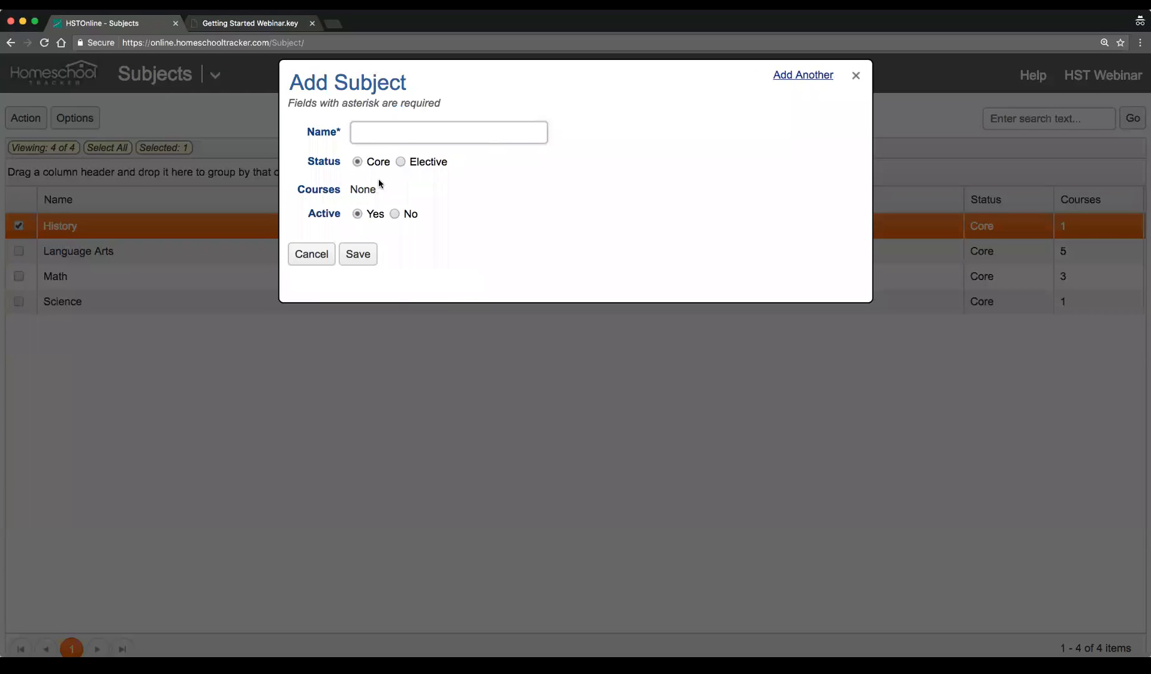
pyautogui.click(312, 257)
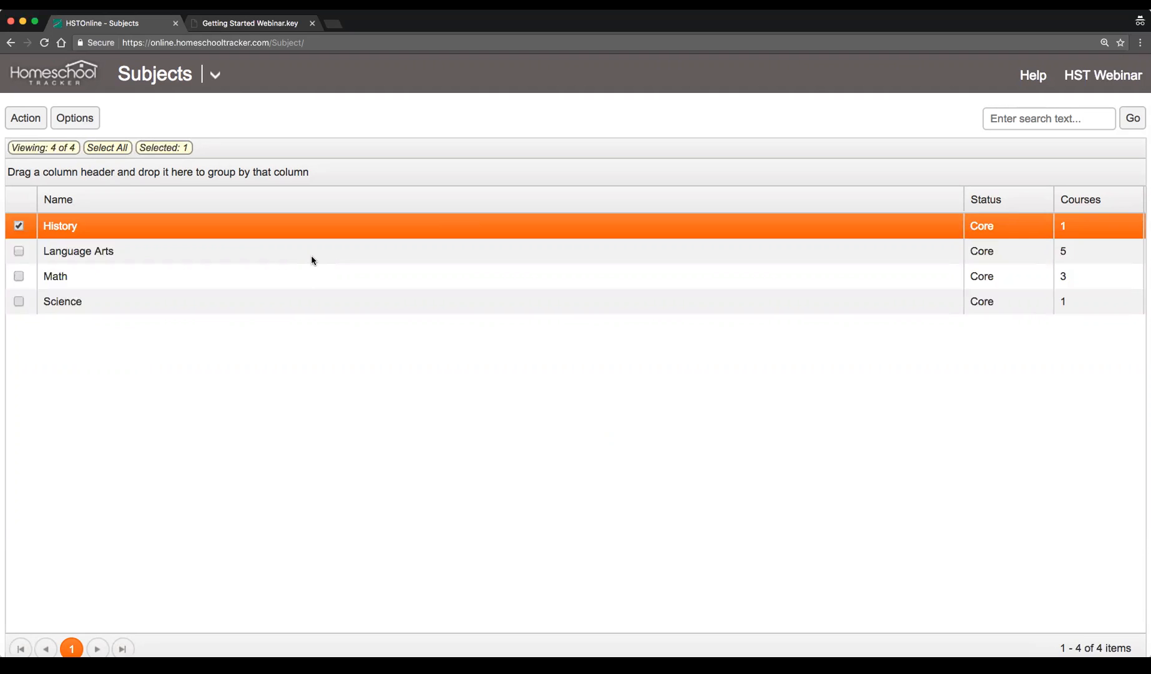
# Go to the Courses list and examine the Ancient History 1 course's name, subject, code and credit units without saving.
pyautogui.click(214, 74)
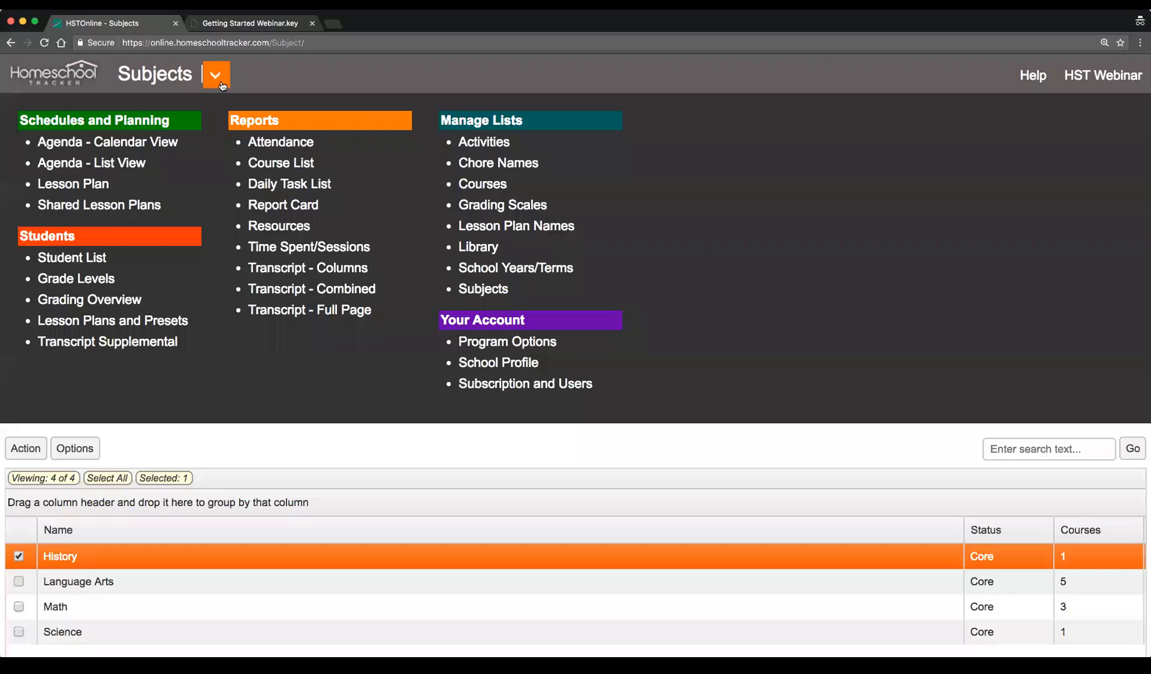
pyautogui.click(487, 191)
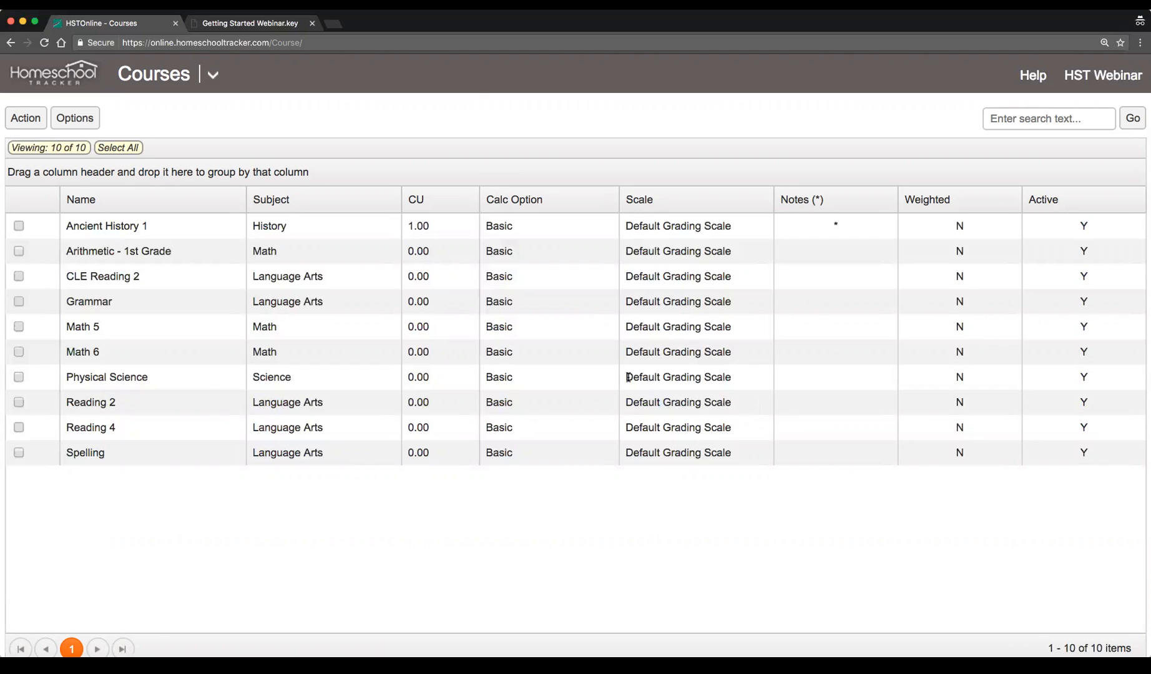
pyautogui.click(351, 229)
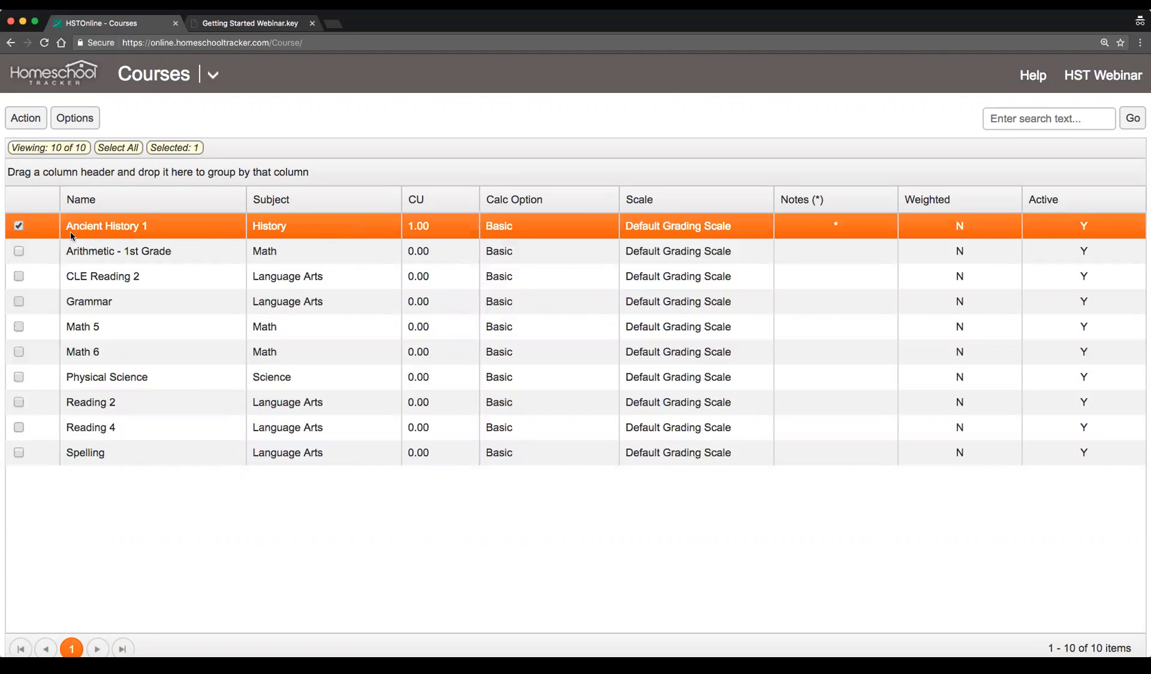
pyautogui.doubleClick(201, 228)
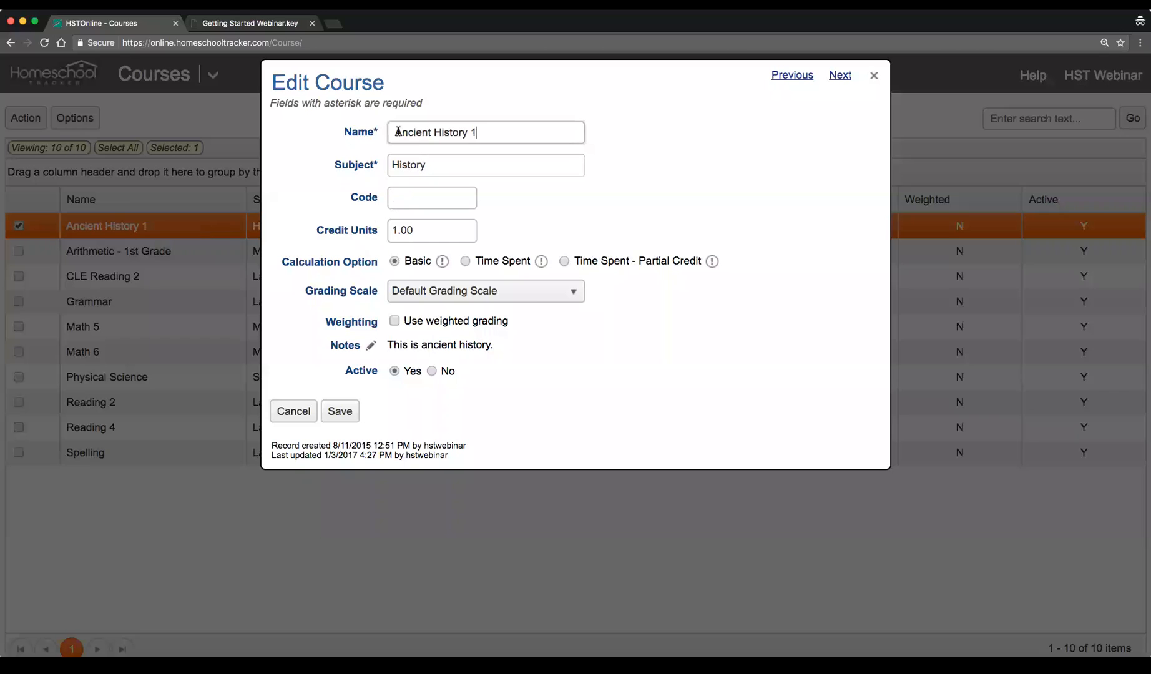
pyautogui.tripleClick(477, 132)
pyautogui.tripleClick(456, 168)
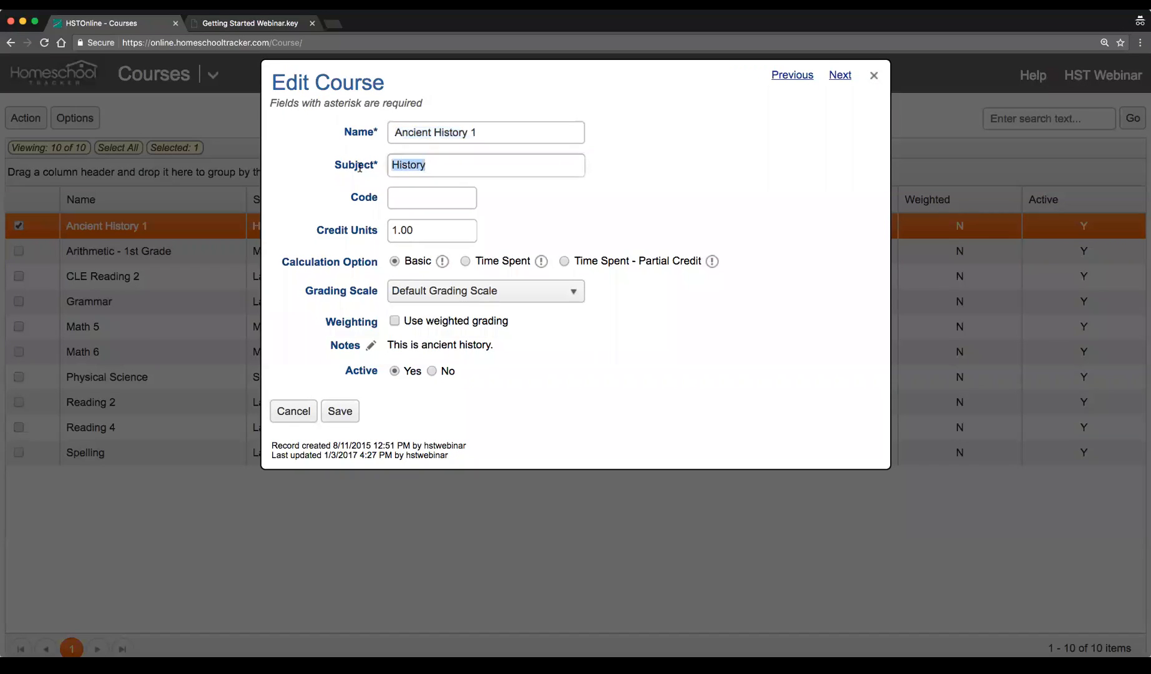
pyautogui.click(406, 199)
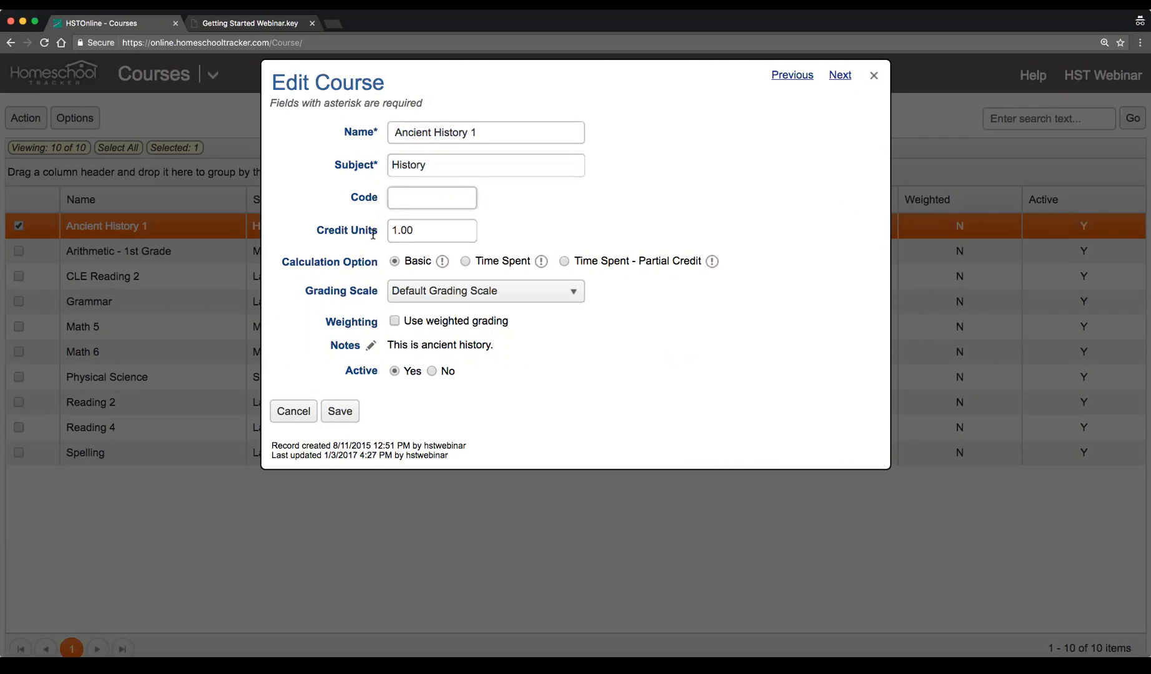
pyautogui.click(421, 234)
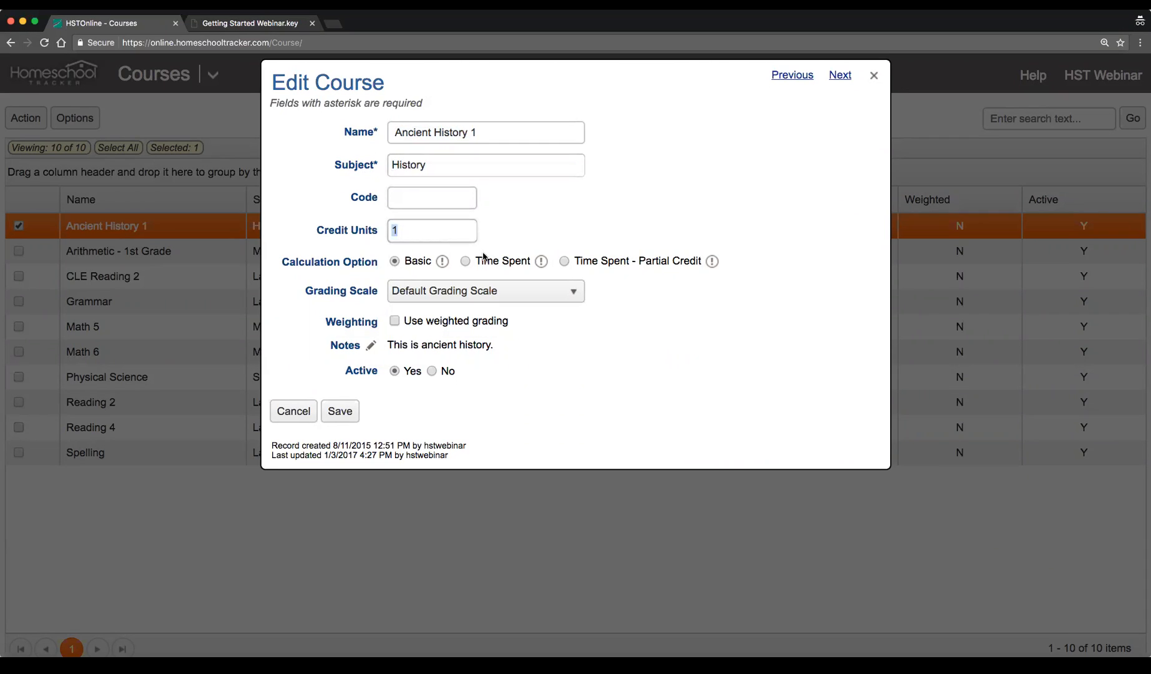
pyautogui.click(567, 234)
pyautogui.click(285, 414)
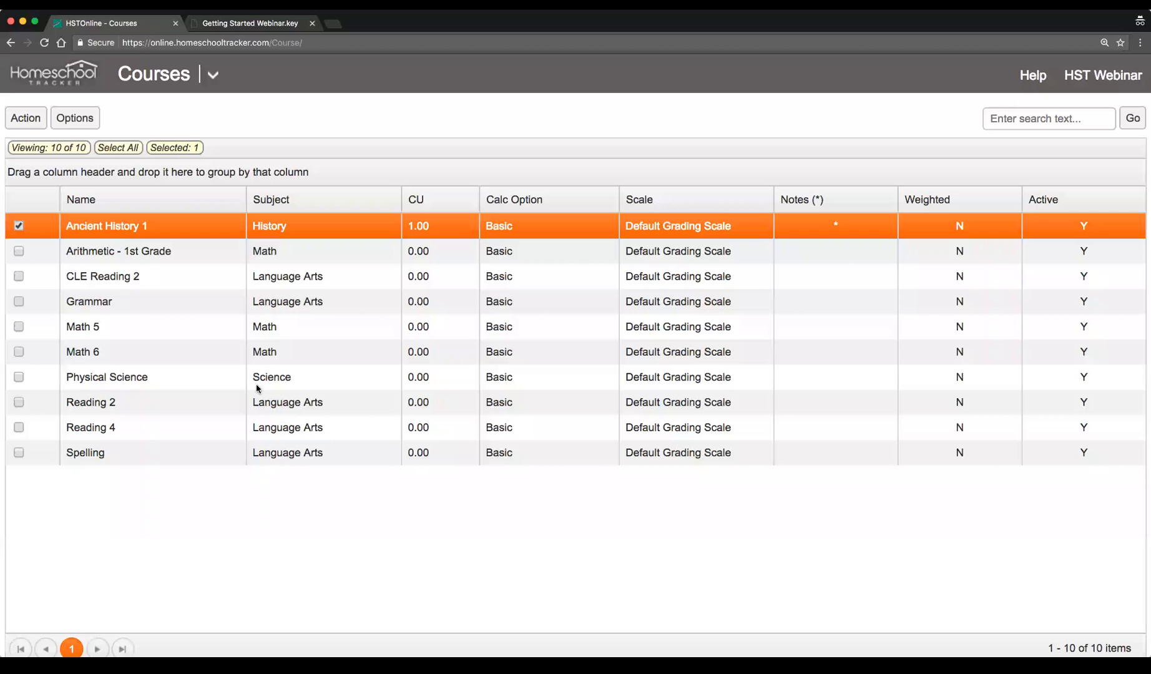
# Start a new course named Reading 1 and assign it to the Language Arts subject.
pyautogui.click(25, 118)
pyautogui.click(43, 151)
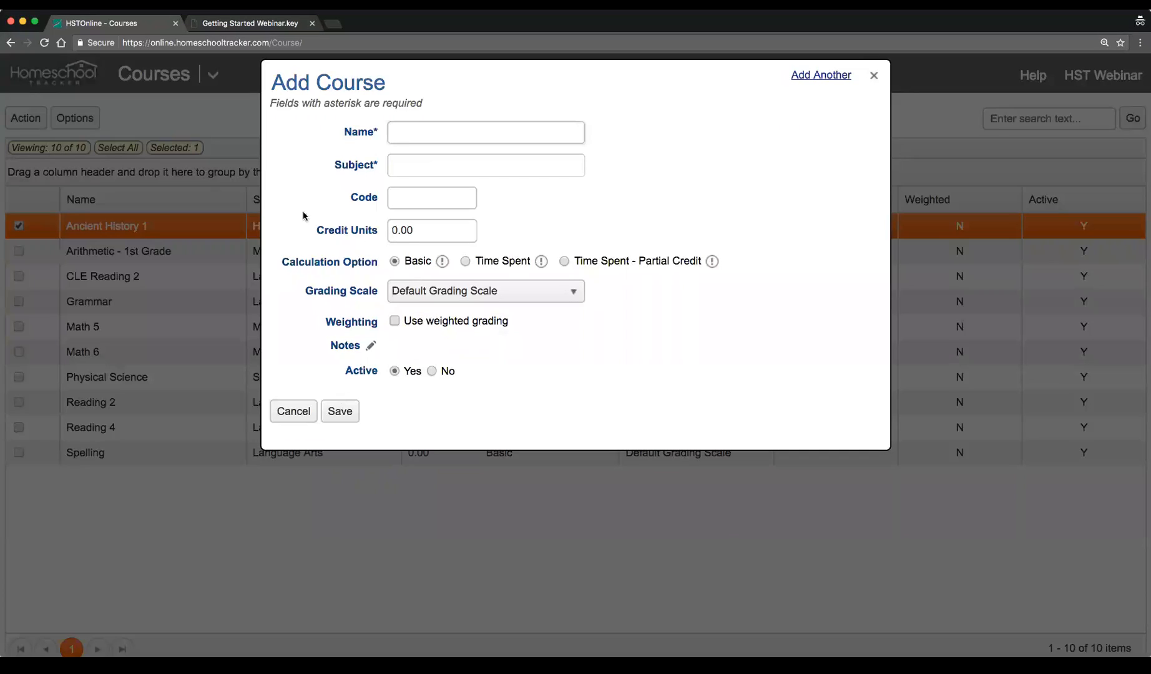
pyautogui.write('Reading 1')
pyautogui.press('Tab')
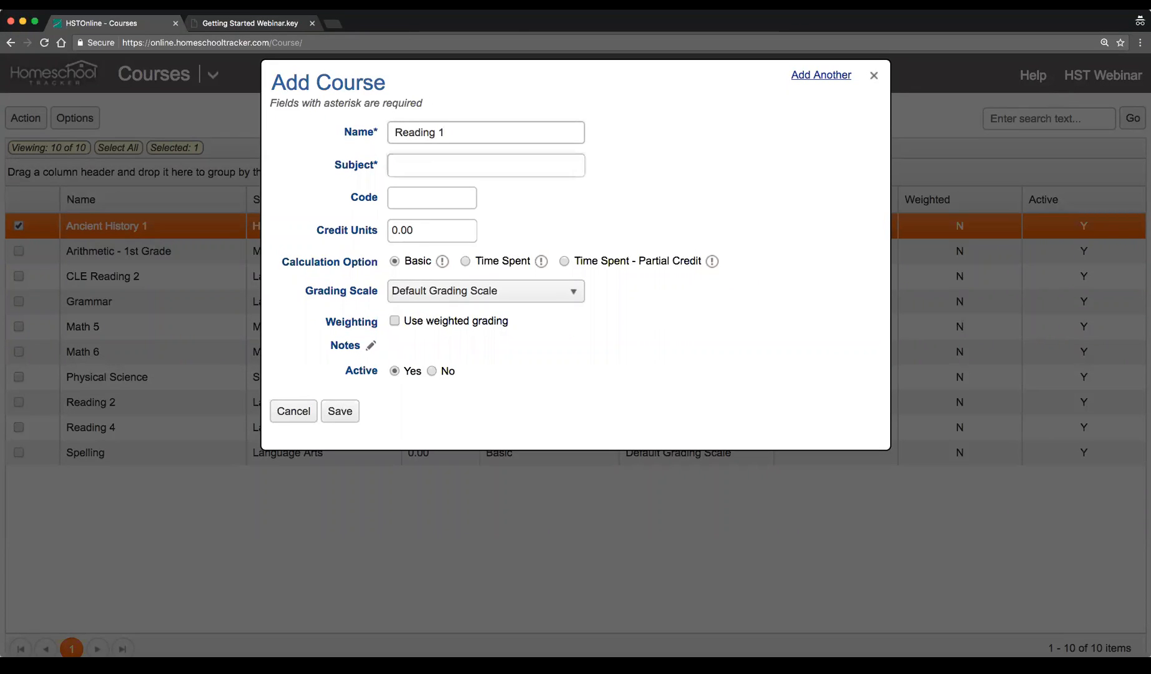
pyautogui.write('lan')
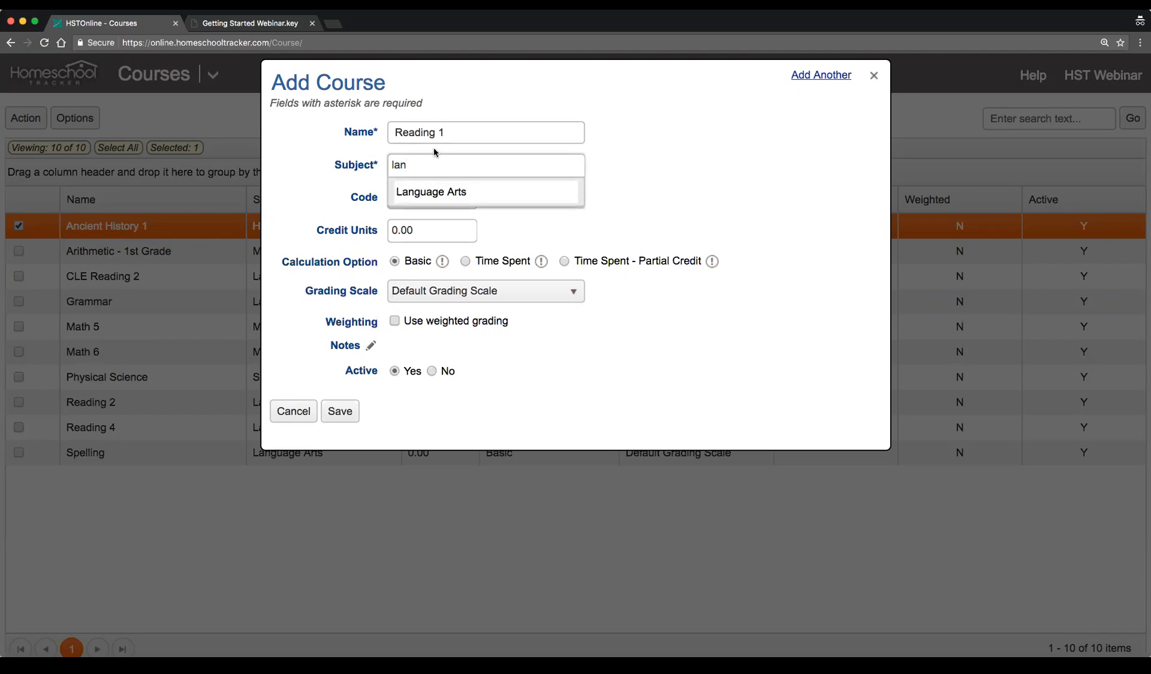
pyautogui.click(481, 191)
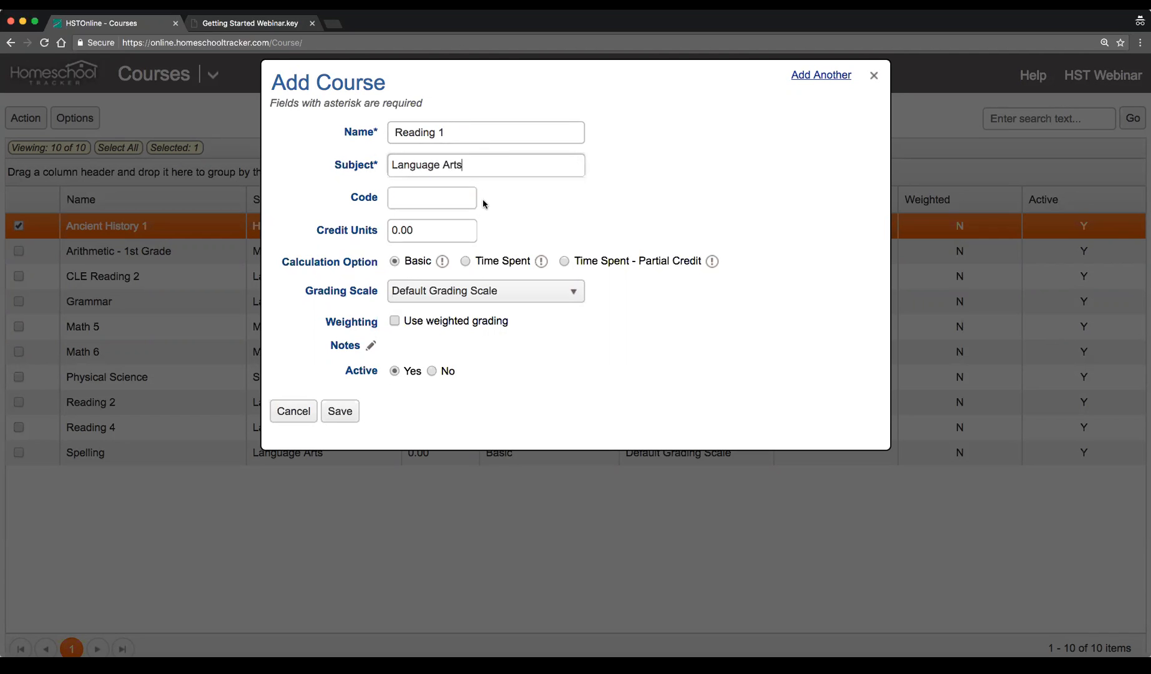
# Clear the new course's subject and choose Language Arts again from the full list of subjects.
pyautogui.moveTo(331, 167); pyautogui.dragTo(391, 168)
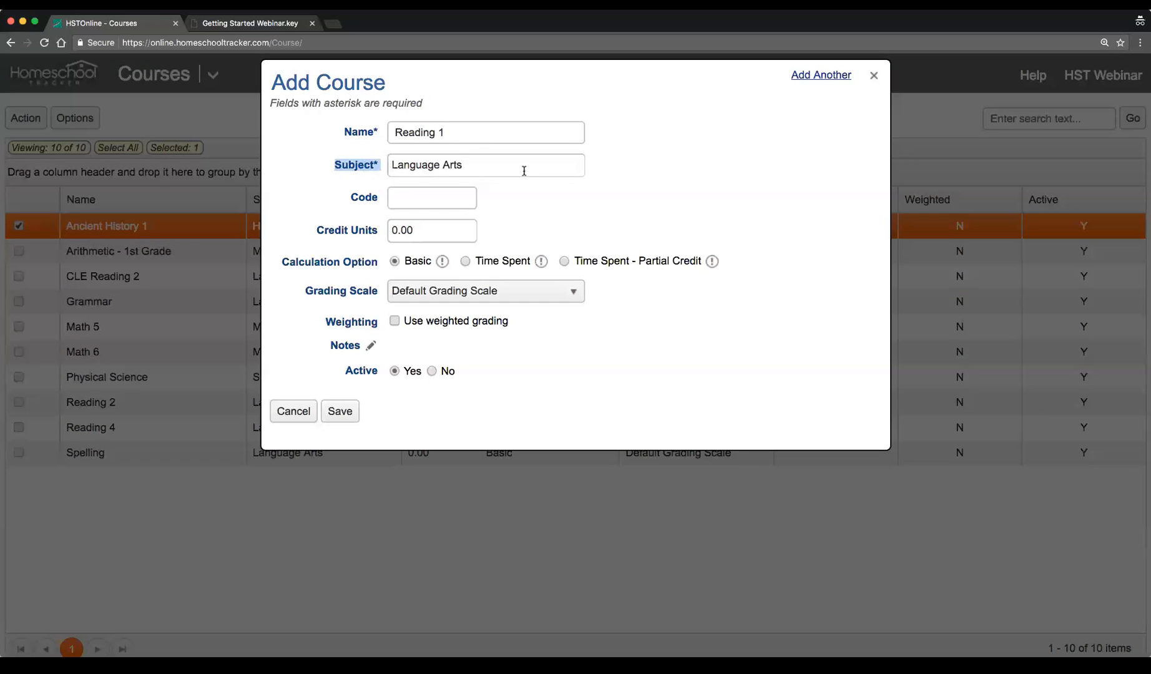
pyautogui.click(472, 165)
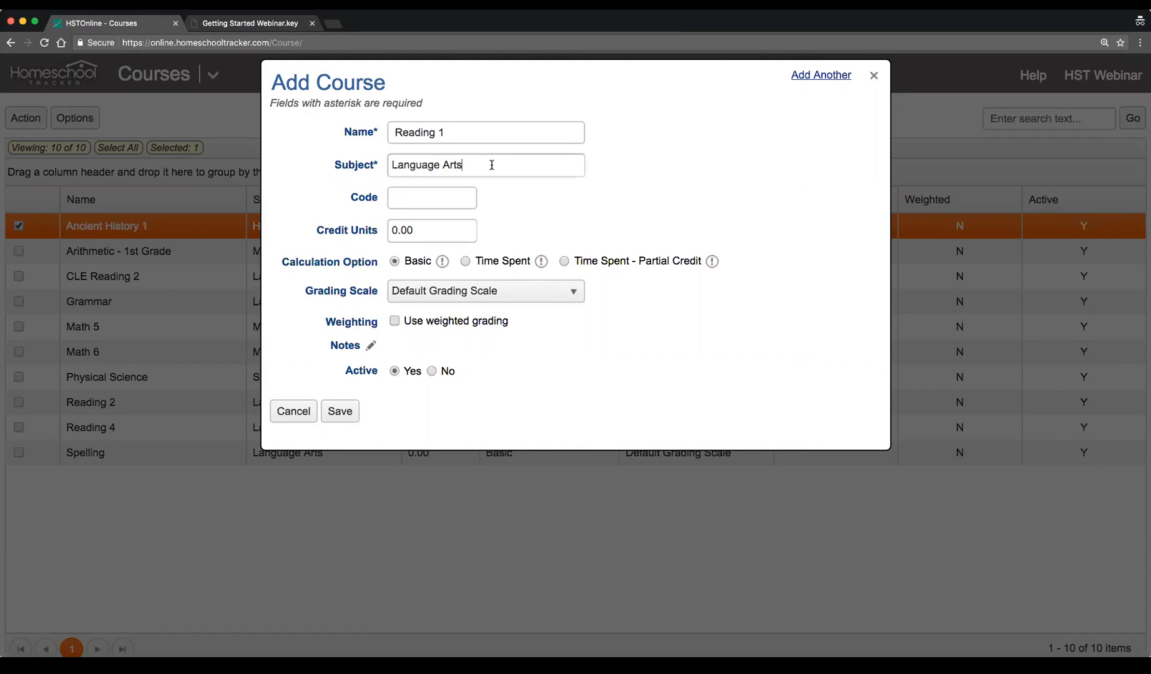
pyautogui.moveTo(493, 164); pyautogui.dragTo(333, 165)
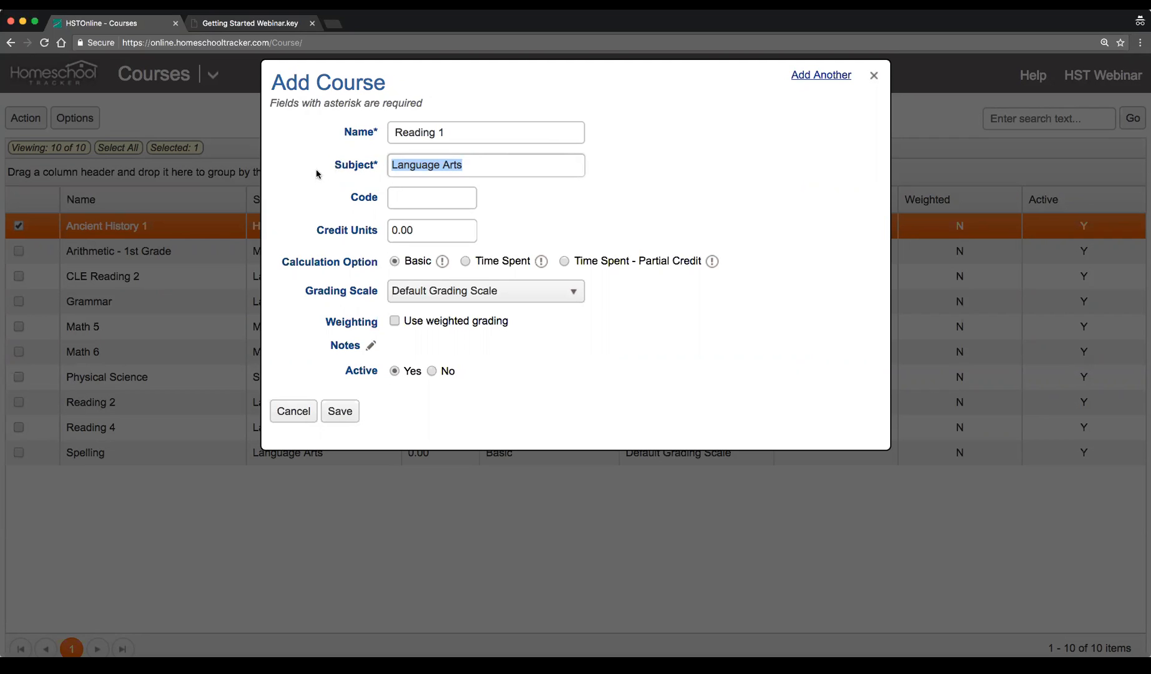
pyautogui.write('lan')
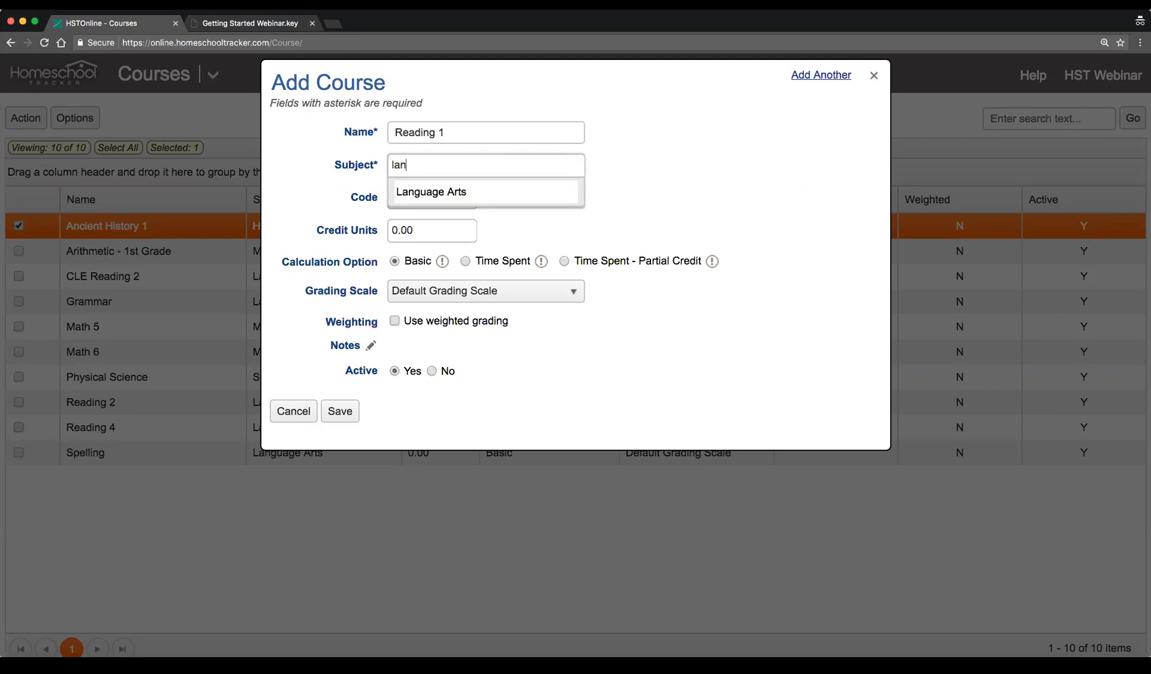
pyautogui.press('BackSpace')
pyautogui.press('BackSpace')
pyautogui.press('BackSpace')
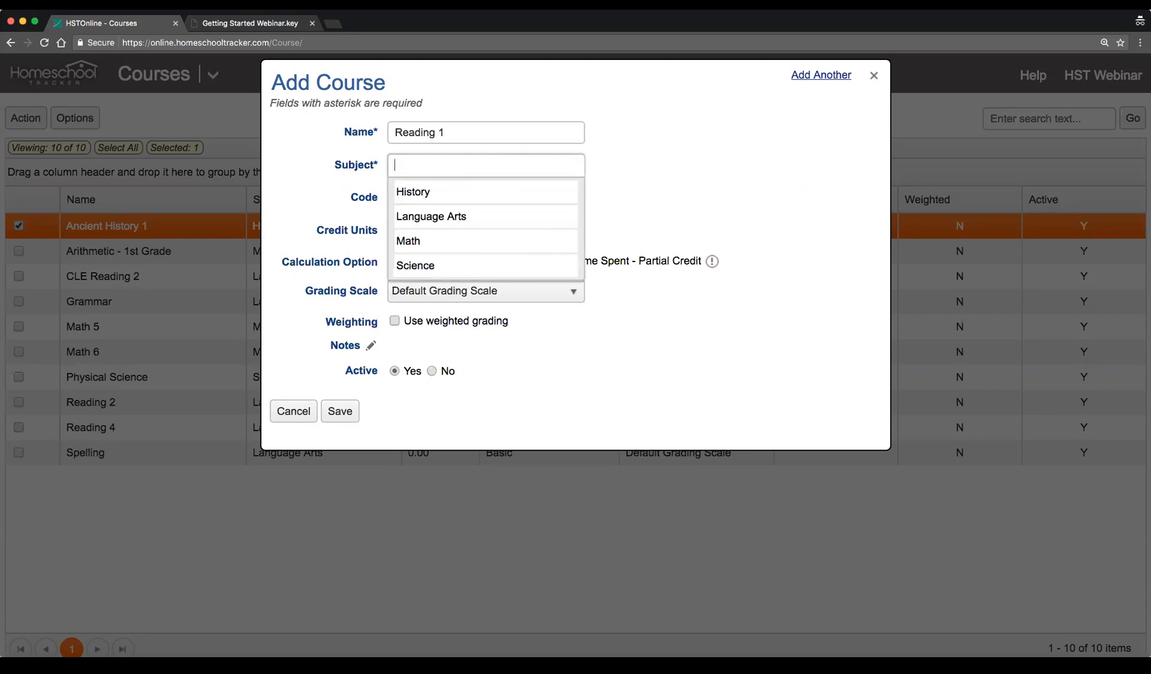
pyautogui.click(469, 218)
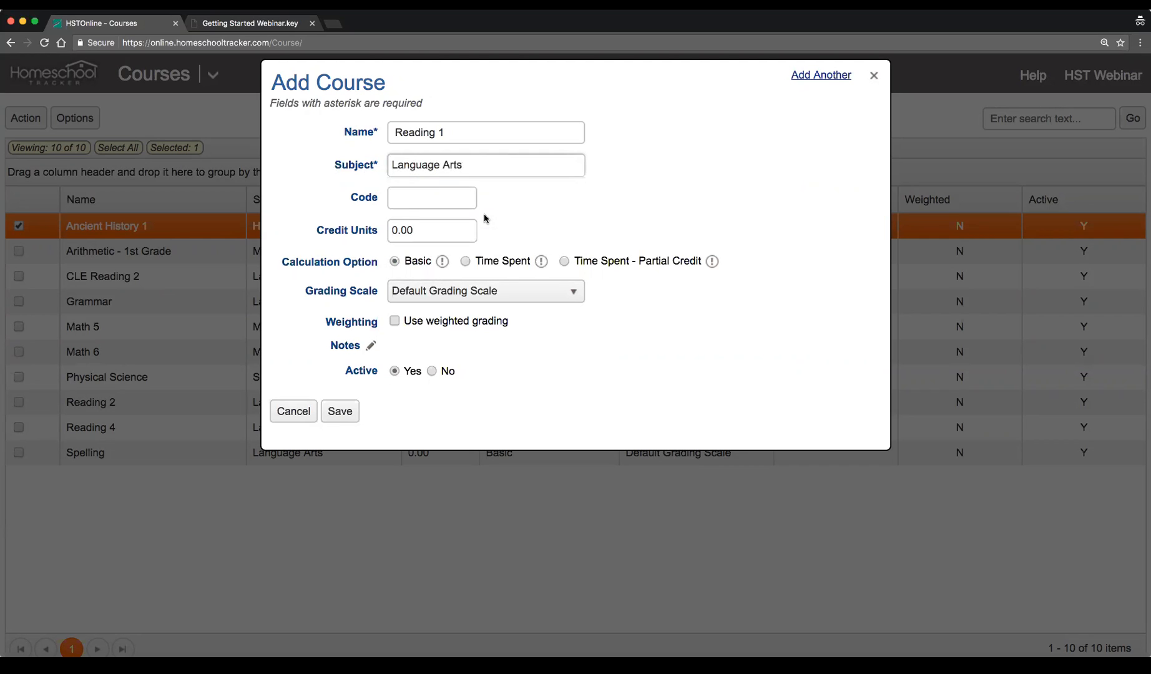
# Save the Reading 1 course, refresh the course list and select the new entry.
pyautogui.click(632, 218)
pyautogui.click(343, 416)
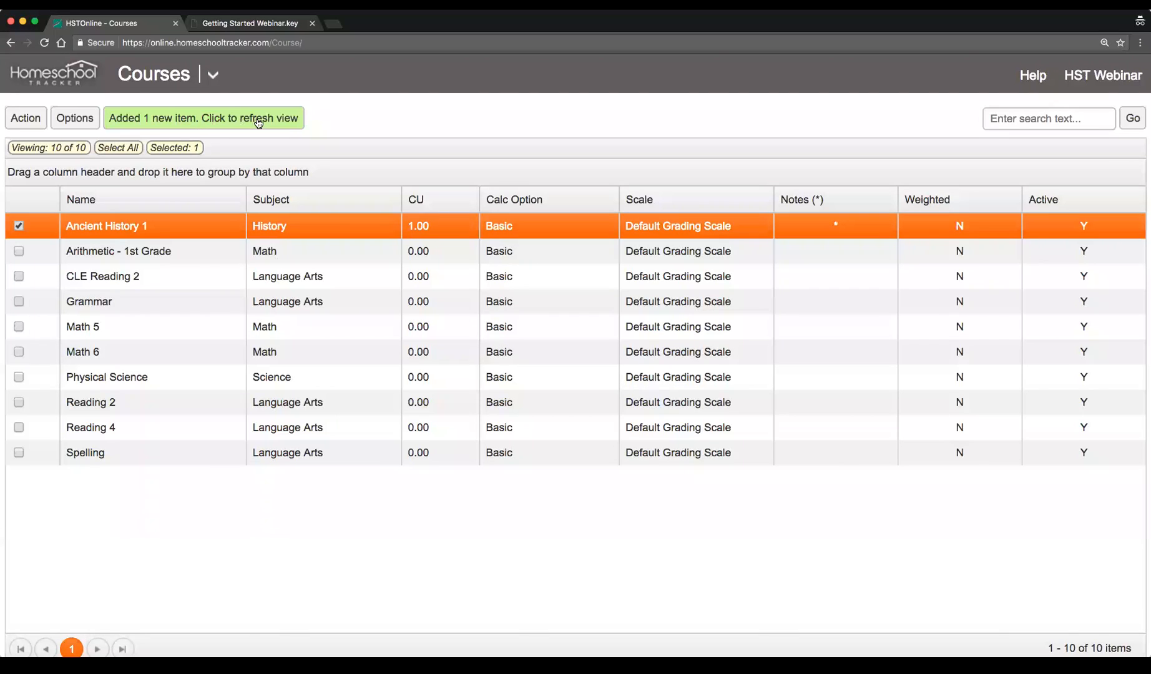
pyautogui.click(290, 122)
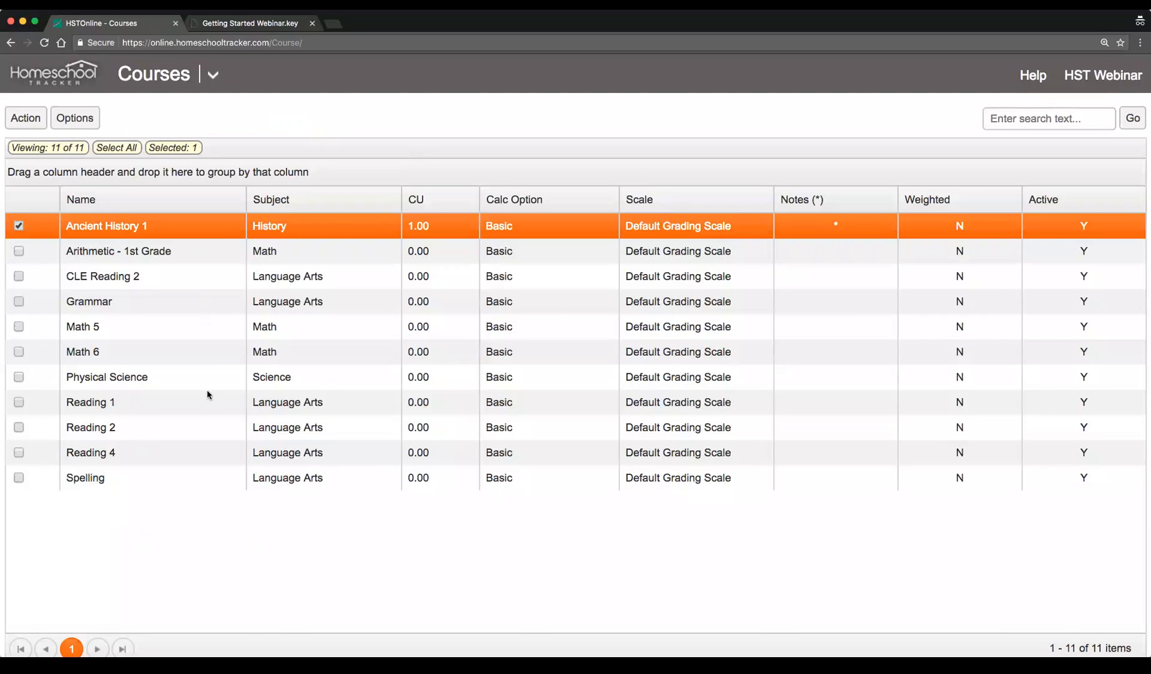
pyautogui.click(201, 406)
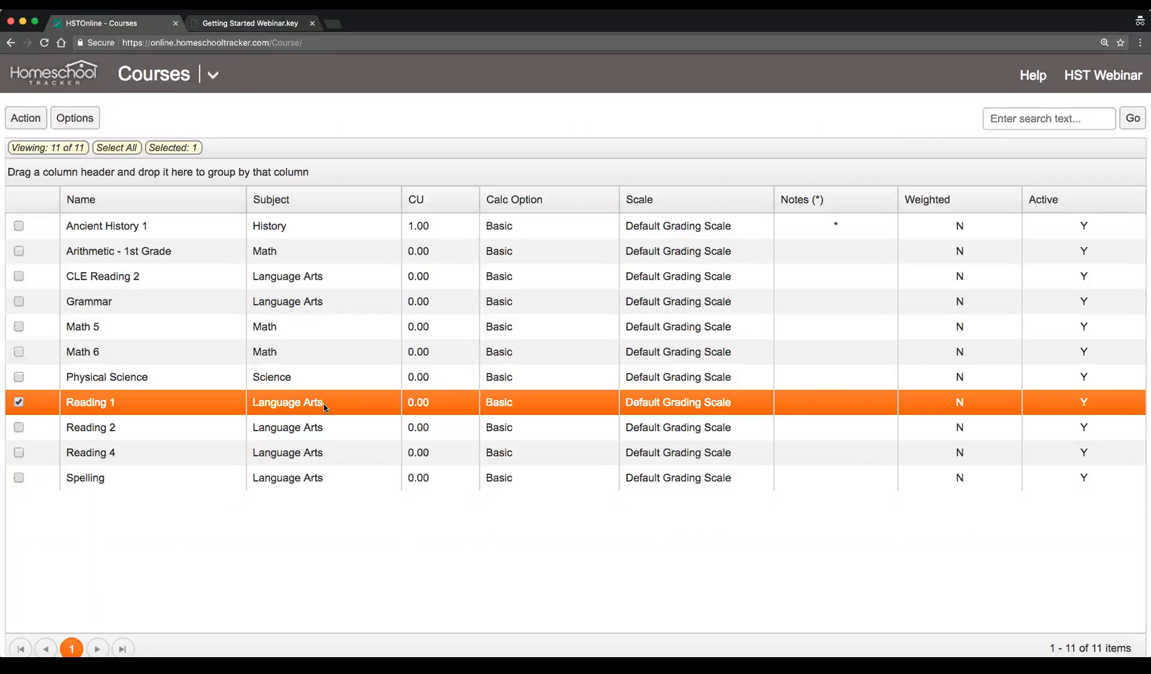
# Read the Assignments slides in the Getting Started Webinar presentation, then return to the Agenda calendar in HSTOnline.
pyautogui.click(262, 24)
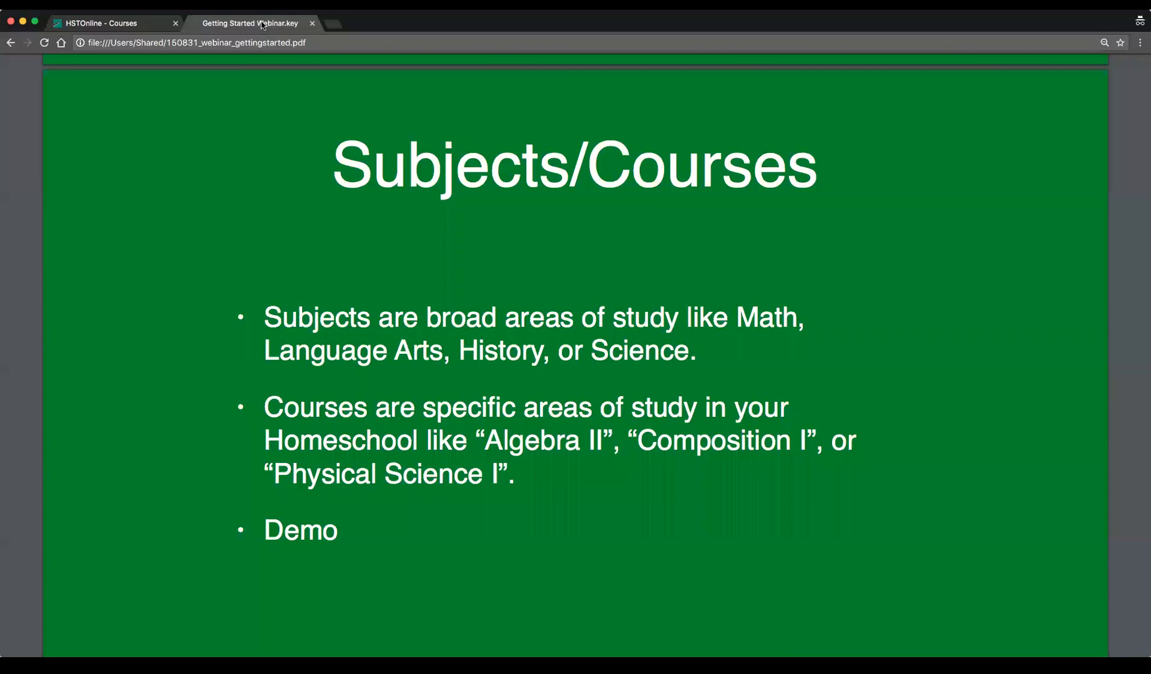
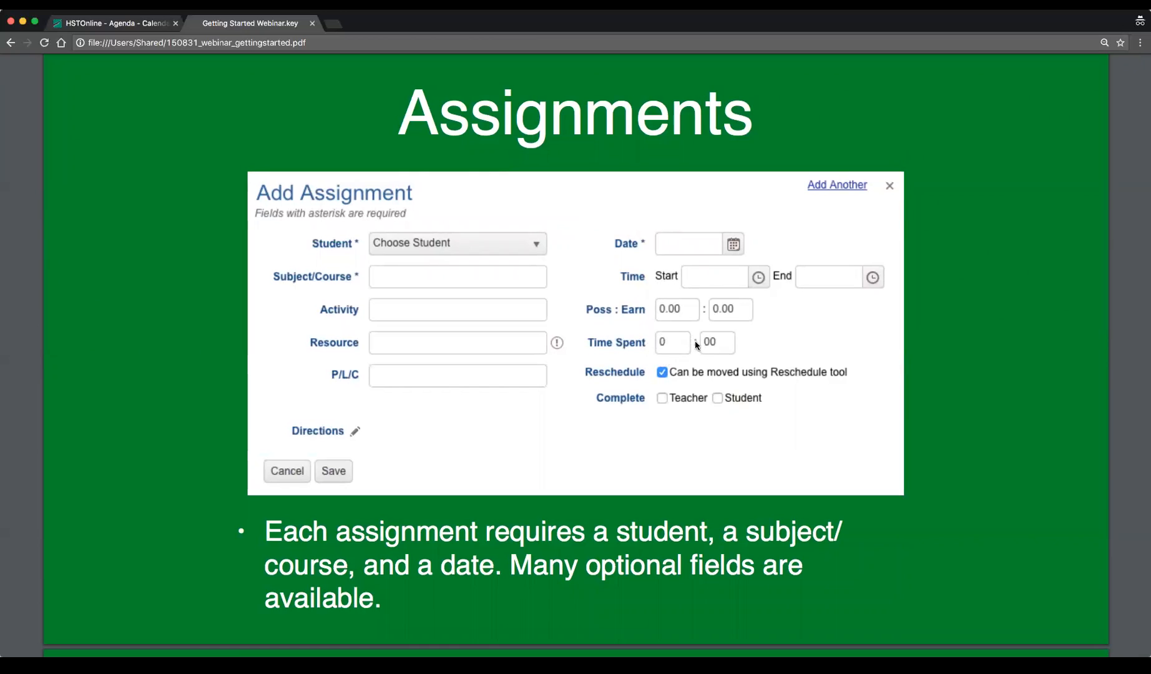
pyautogui.scroll(1, 690, 343)
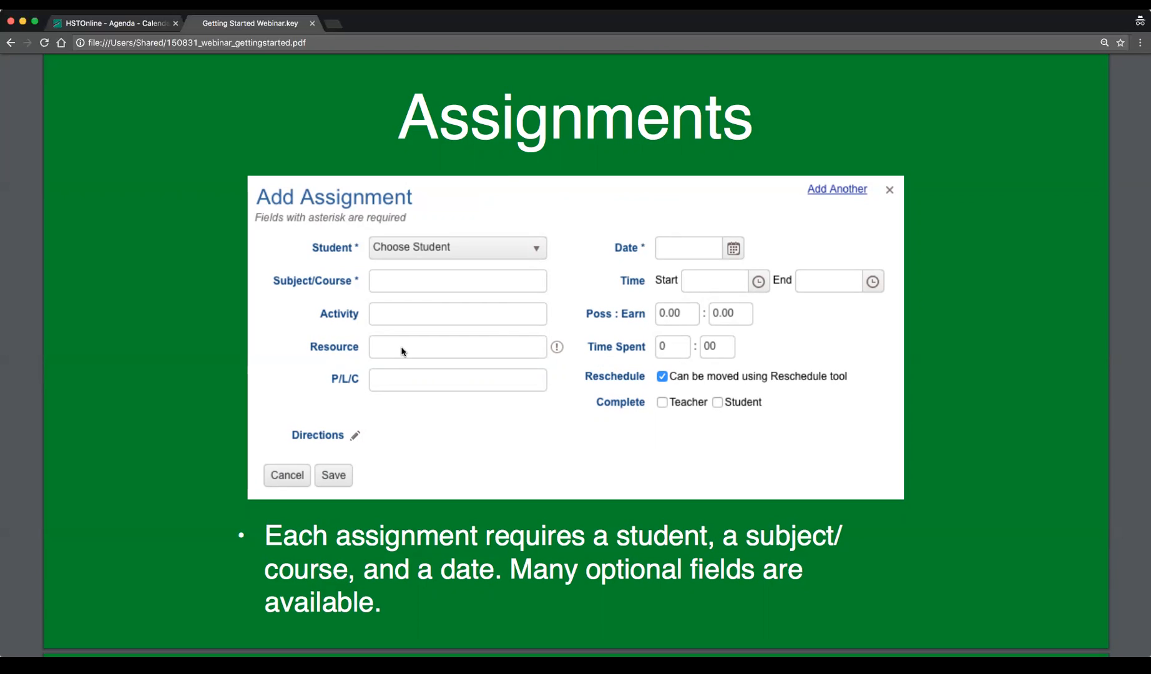
pyautogui.scroll(-10, 445, 358)
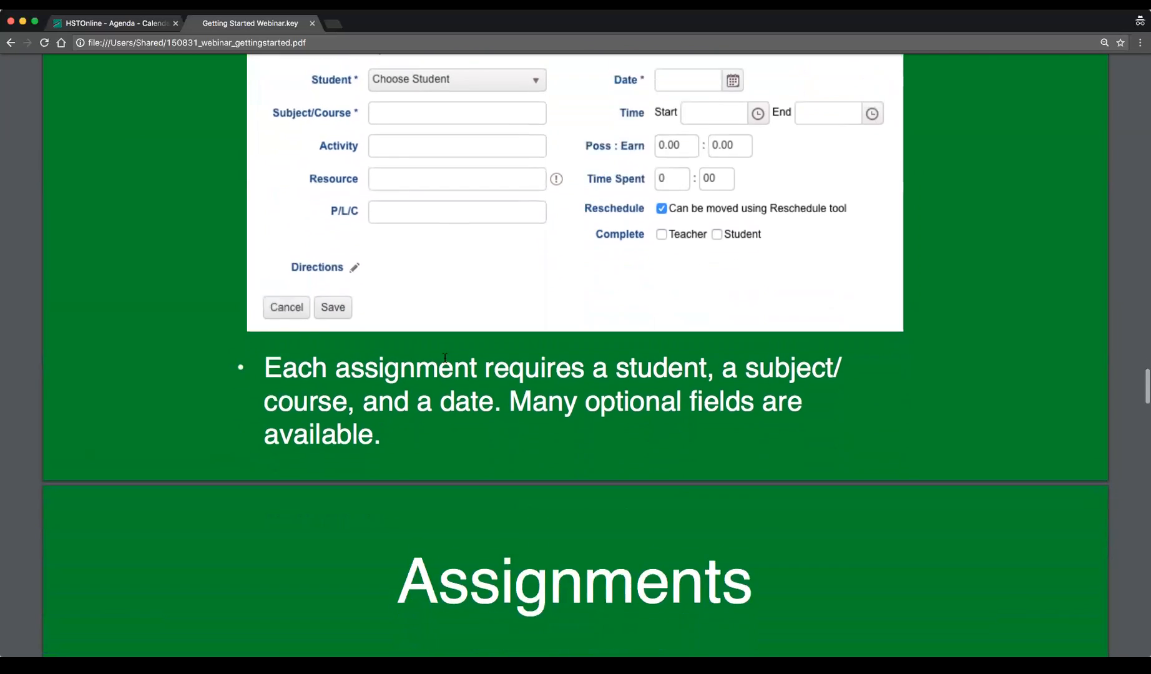
pyautogui.scroll(-4, 445, 358)
pyautogui.scroll(1, 445, 358)
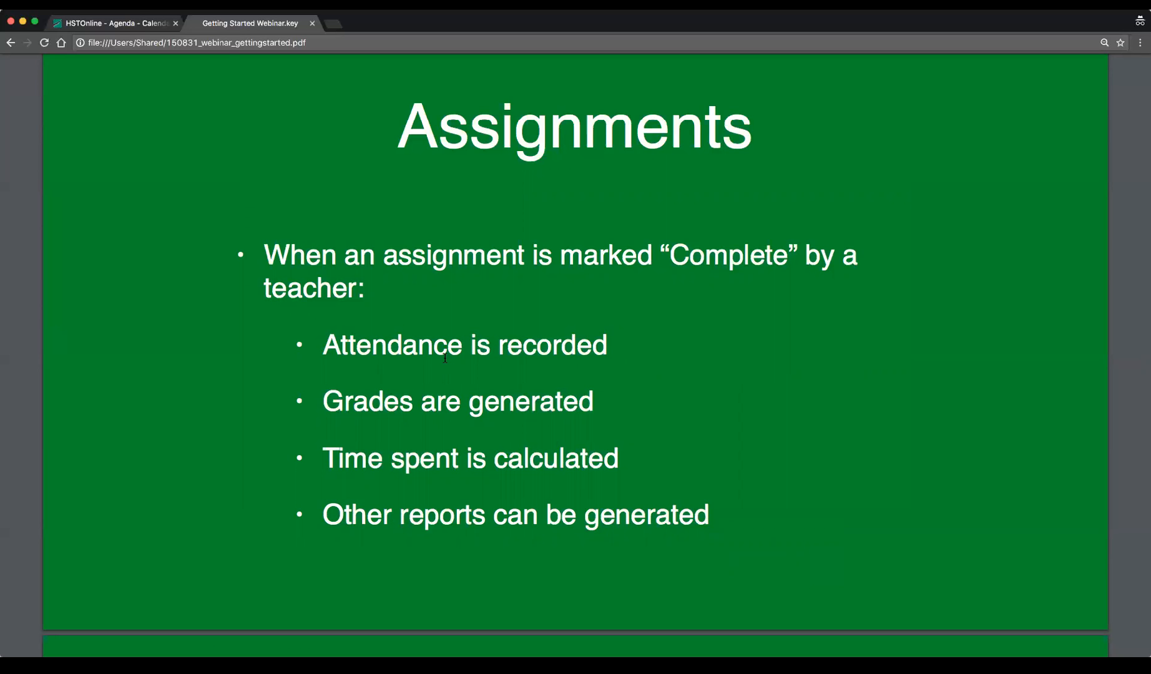
pyautogui.scroll(-10, 446, 358)
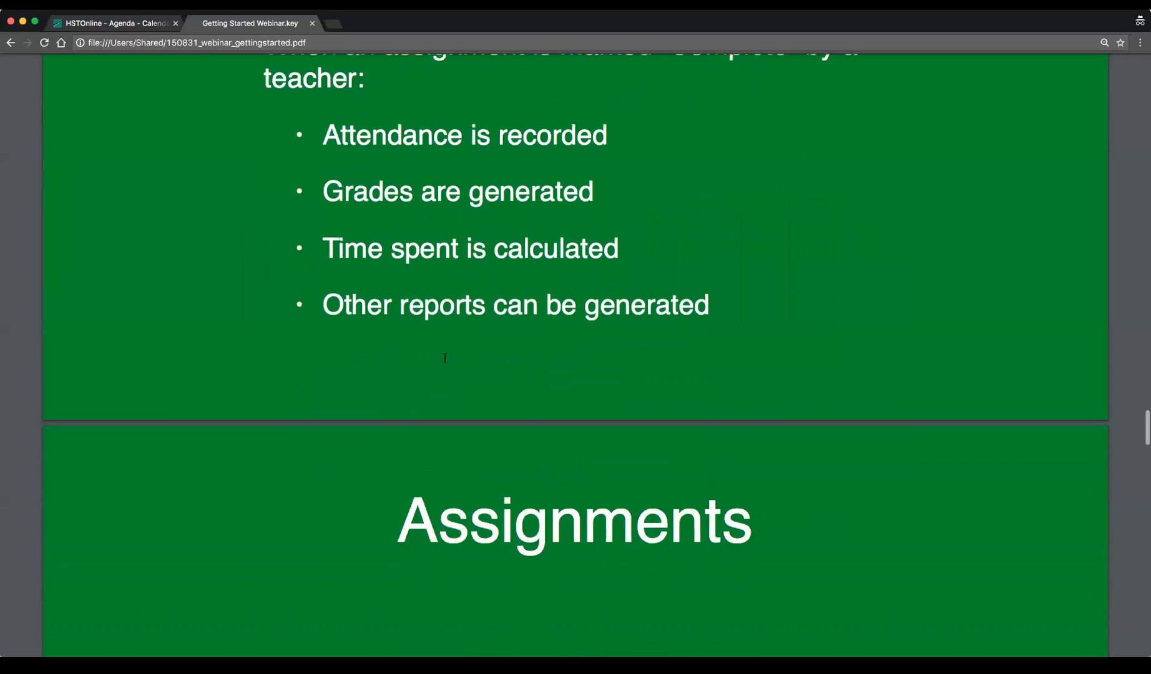
pyautogui.scroll(1, 445, 358)
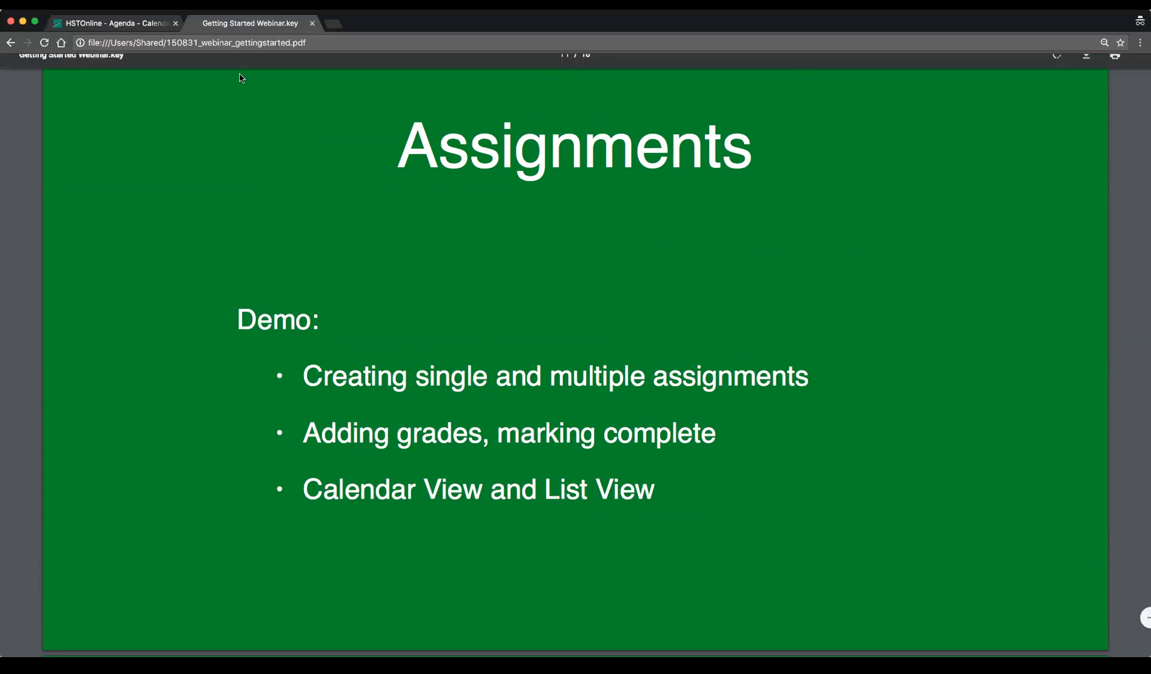
pyautogui.click(97, 25)
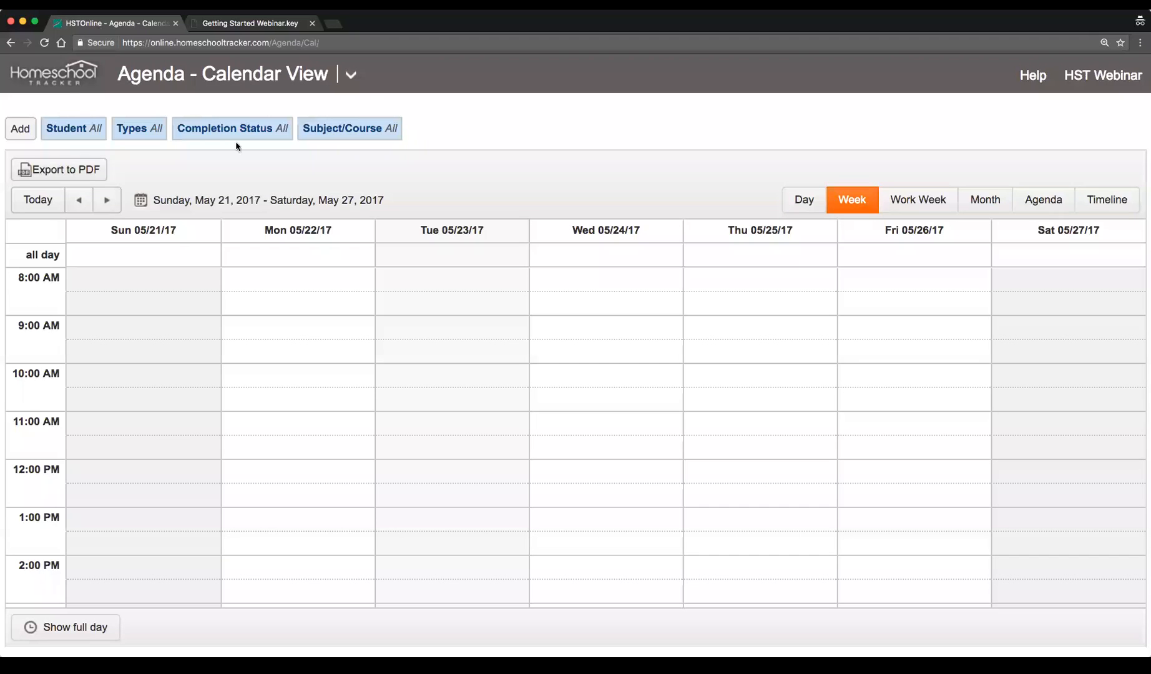
# Start a new single assignment in the Agenda calendar for the first student, under the History/Ancient History 1 course.
pyautogui.click(351, 74)
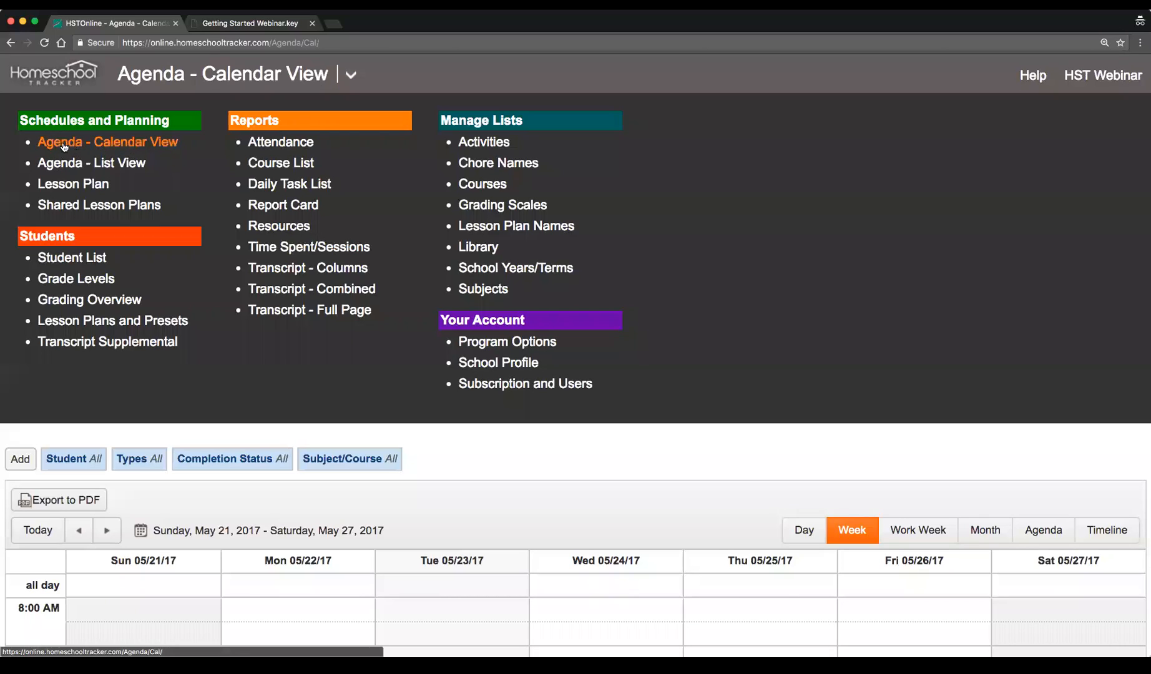
pyautogui.click(118, 146)
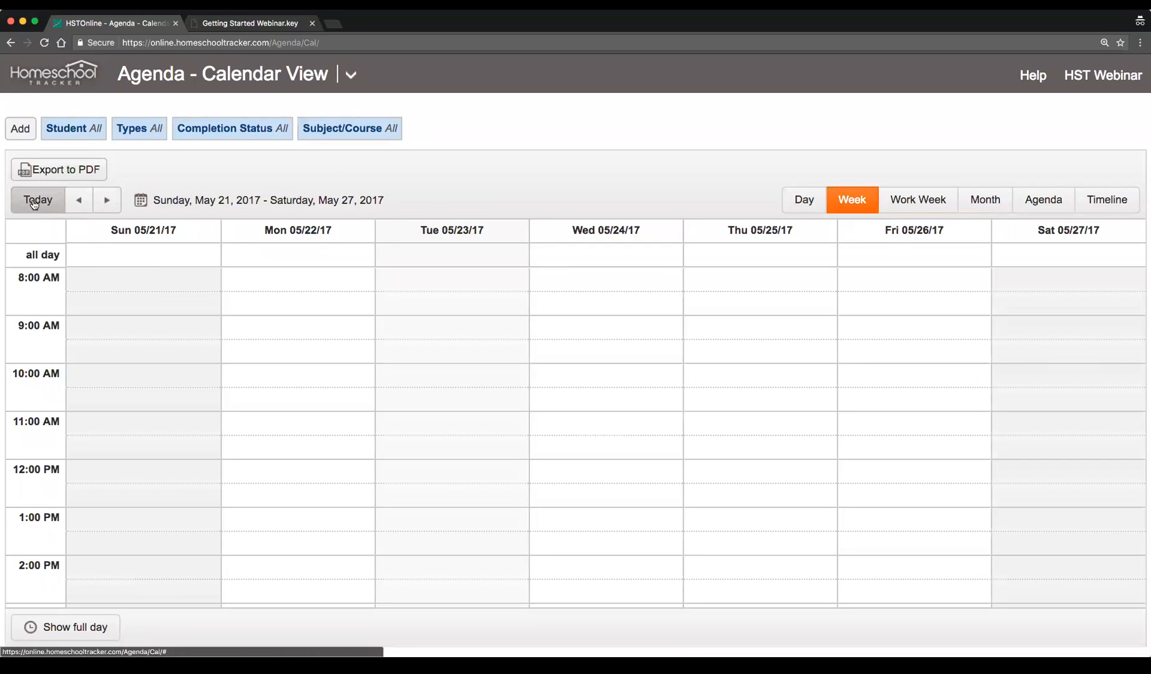
pyautogui.click(17, 129)
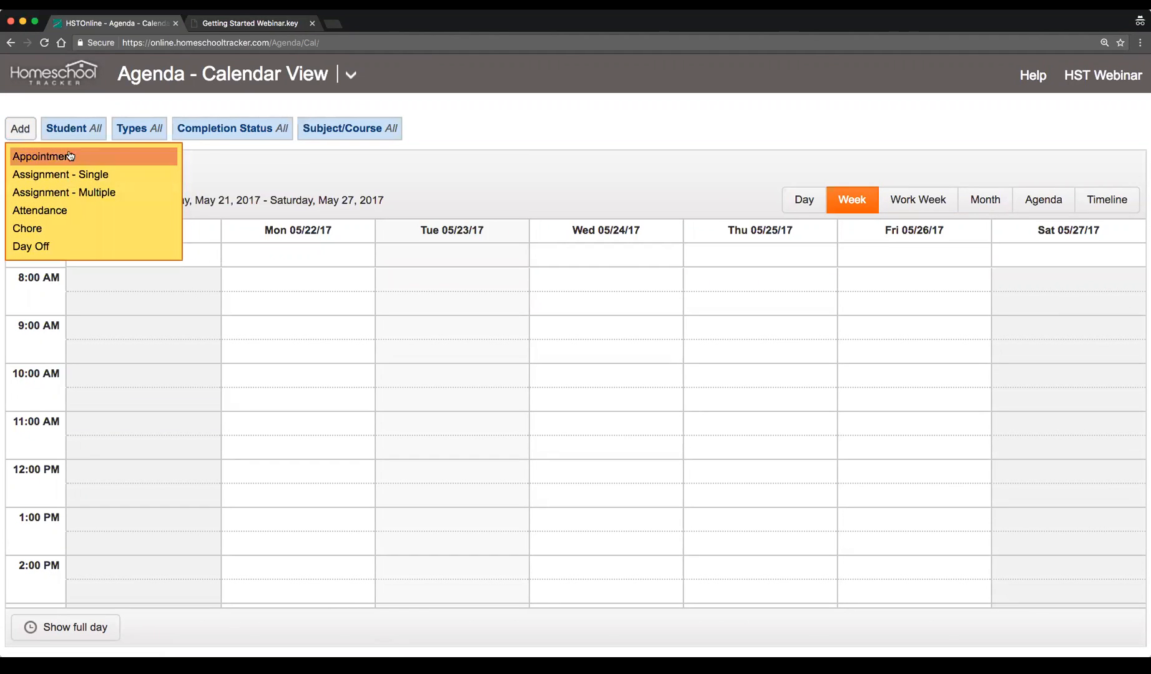
pyautogui.click(129, 179)
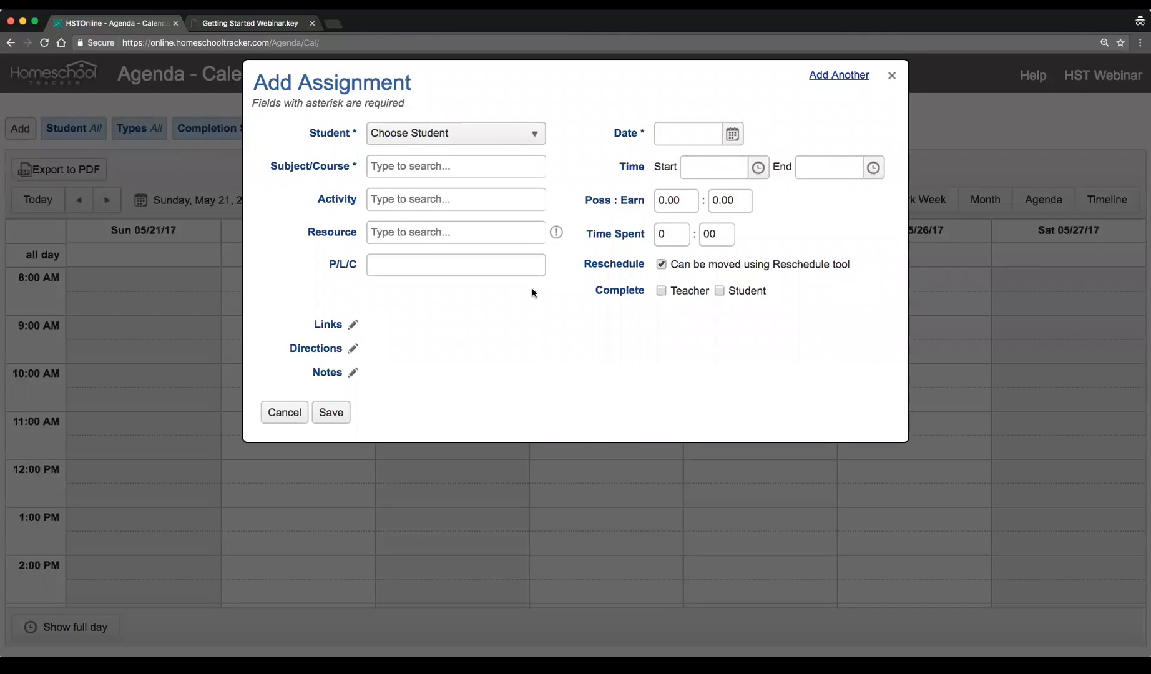
pyautogui.click(442, 133)
pyautogui.click(415, 190)
pyautogui.click(403, 168)
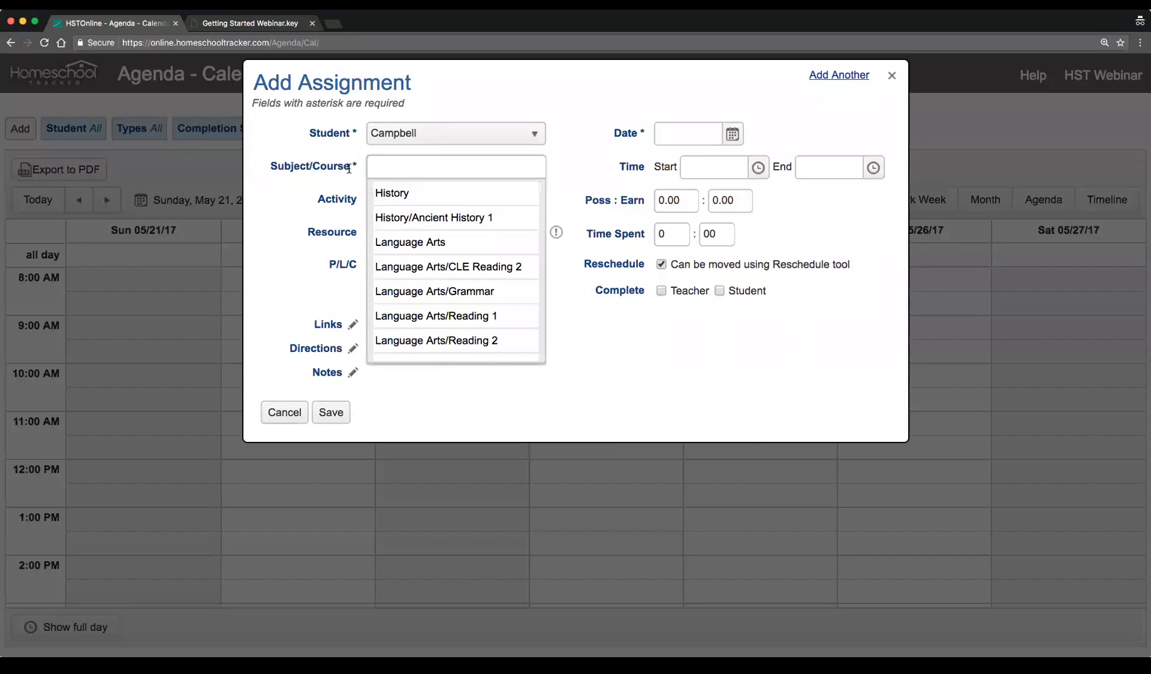
pyautogui.click(433, 218)
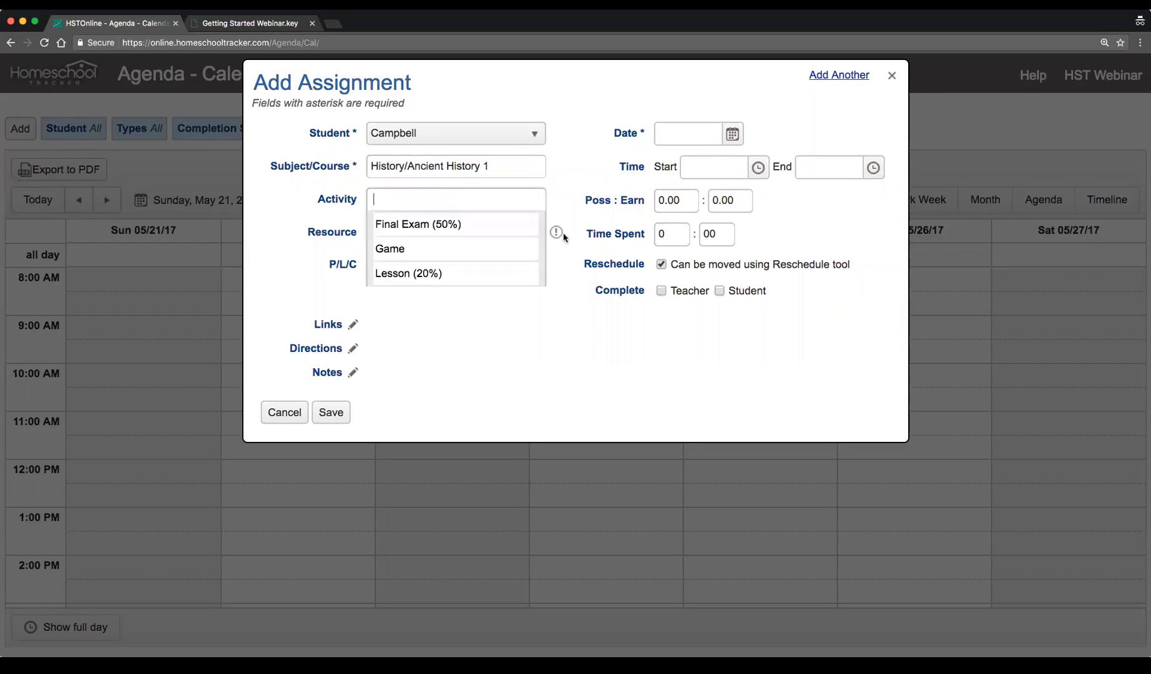
# Set the activity to Lesson, the resource to All About Spelling: Level 5, Teacher's Manual and Student Packet, and the P/L/C to Lesson 1.
pyautogui.write('less')
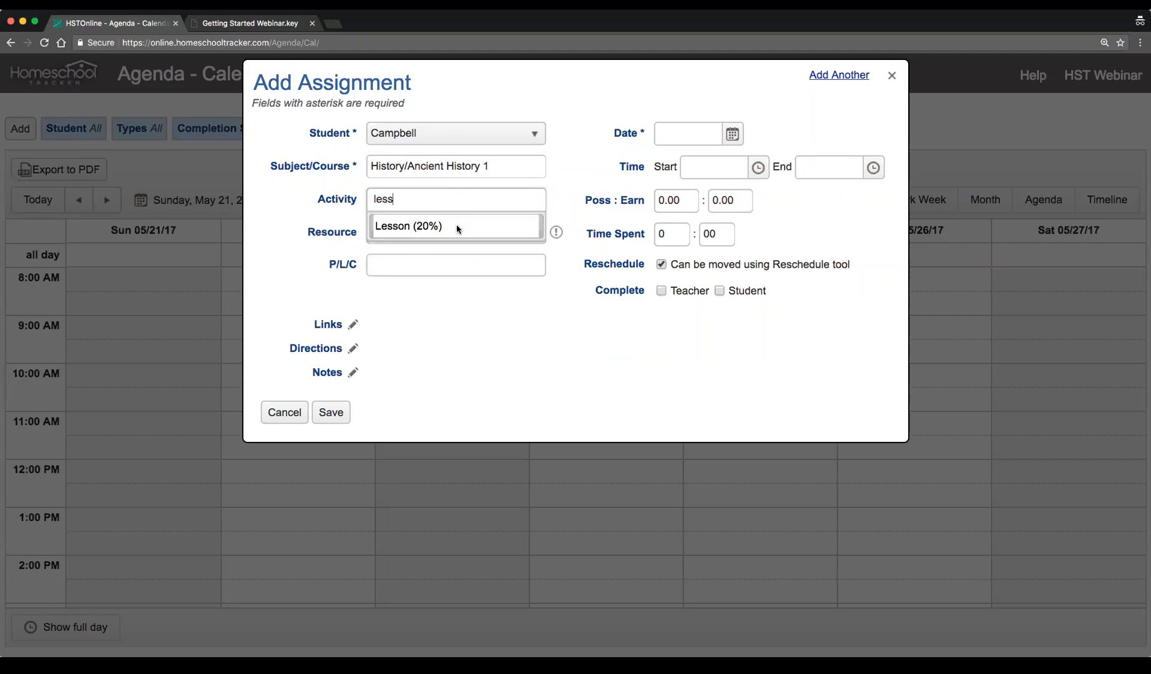
pyautogui.click(530, 226)
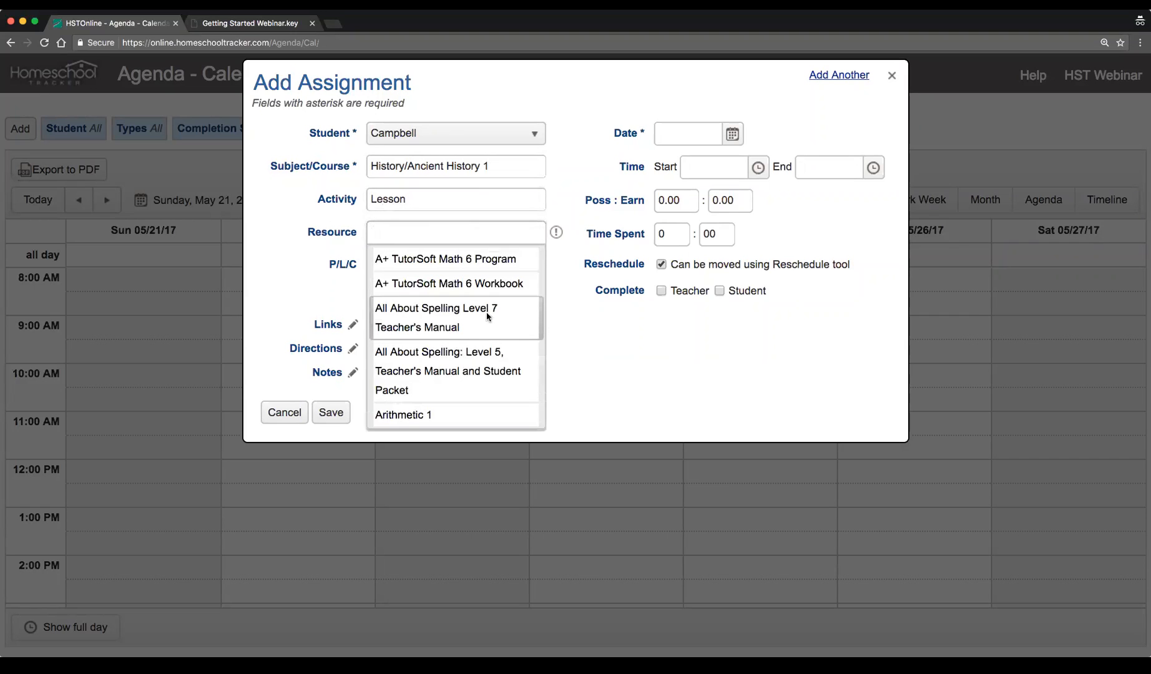
pyautogui.scroll(-1, 487, 318)
pyautogui.click(439, 345)
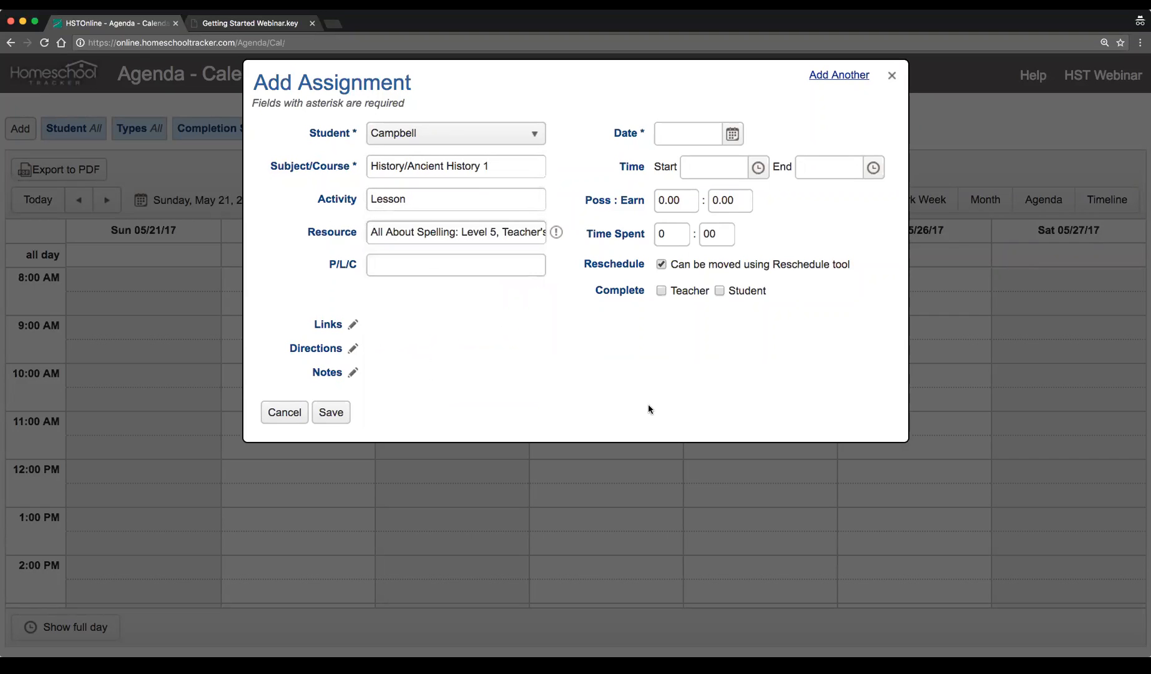
pyautogui.click(427, 262)
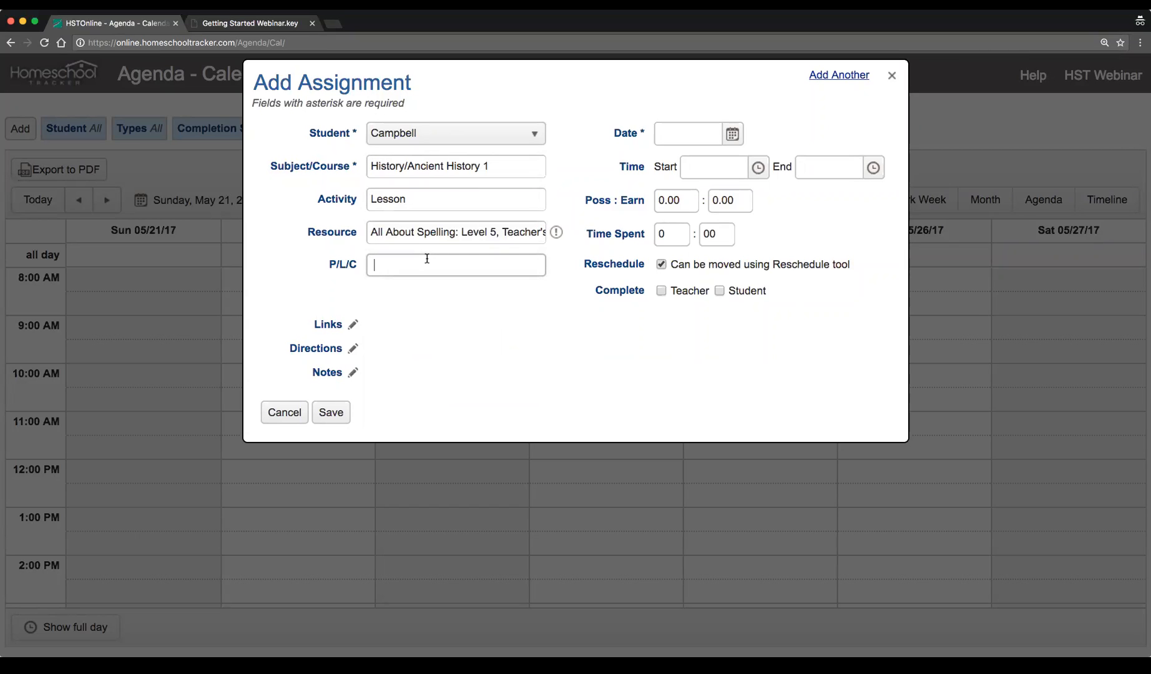
pyautogui.write('Lesson 1')
# Schedule the assignment for 5/23/2017 from 8:00 AM to 10:00 AM.
pyautogui.click(729, 136)
pyautogui.click(753, 339)
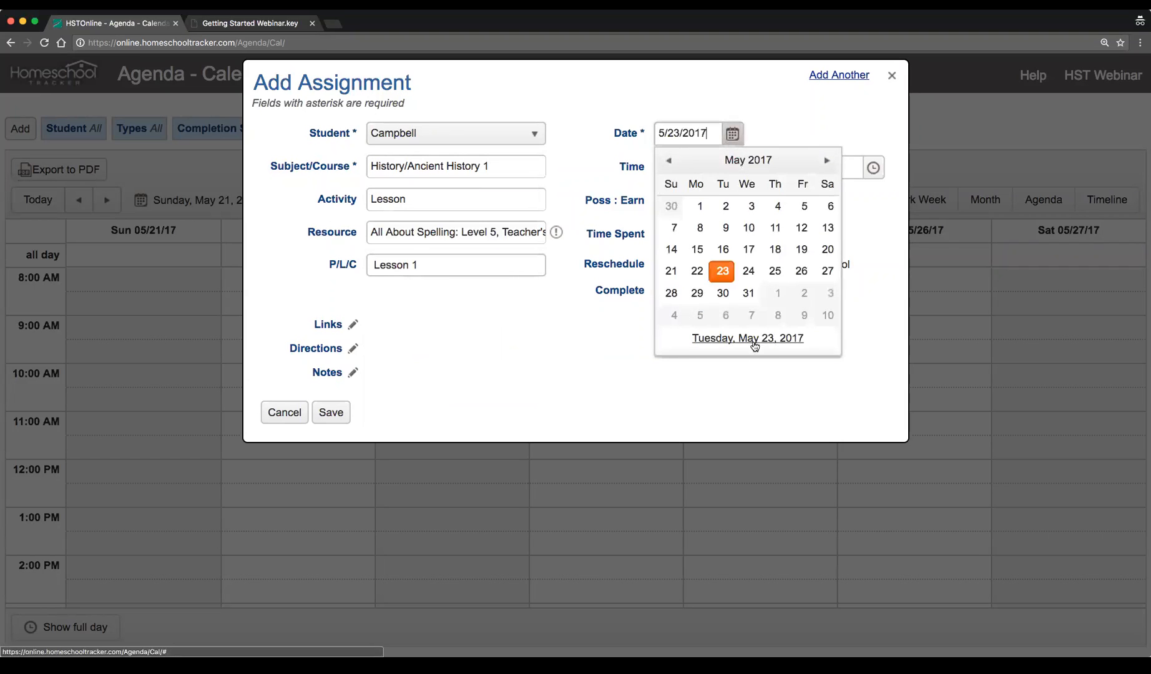
pyautogui.click(758, 167)
pyautogui.scroll(-2, 741, 285)
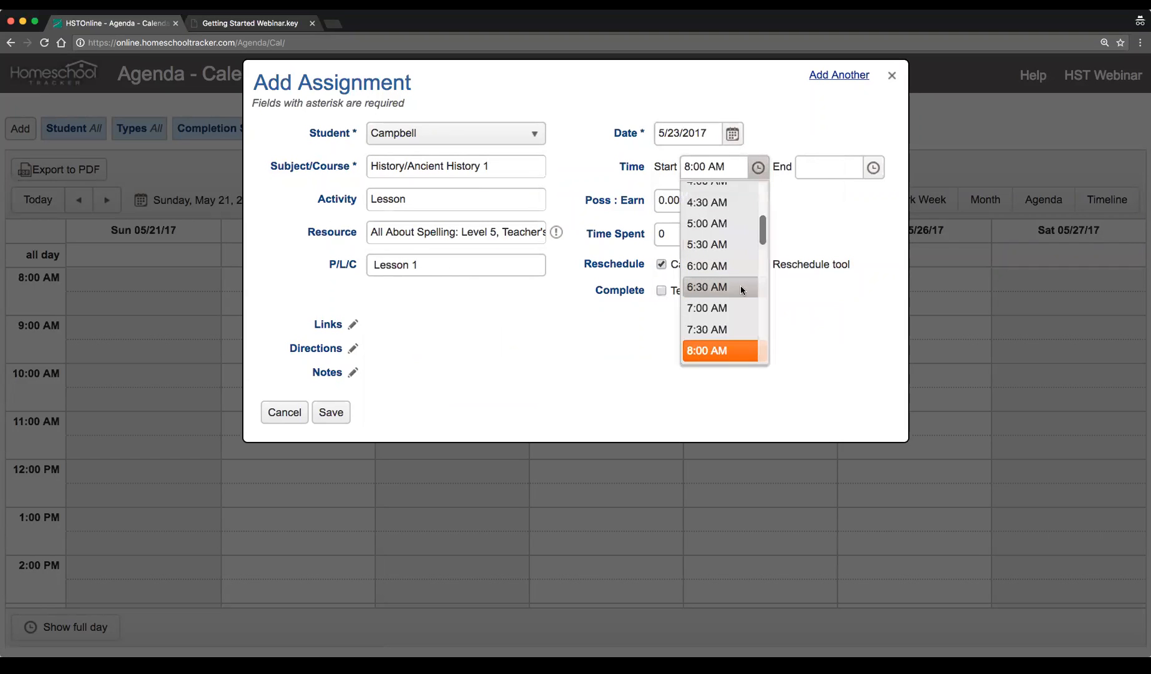
pyautogui.click(724, 310)
pyautogui.click(873, 167)
pyautogui.scroll(-2, 825, 281)
pyautogui.click(826, 312)
# Set the assignment's possible points to 10 and save it.
pyautogui.click(679, 203)
pyautogui.write('10')
pyautogui.press('Tab')
pyautogui.press('Tab')
pyautogui.click(329, 416)
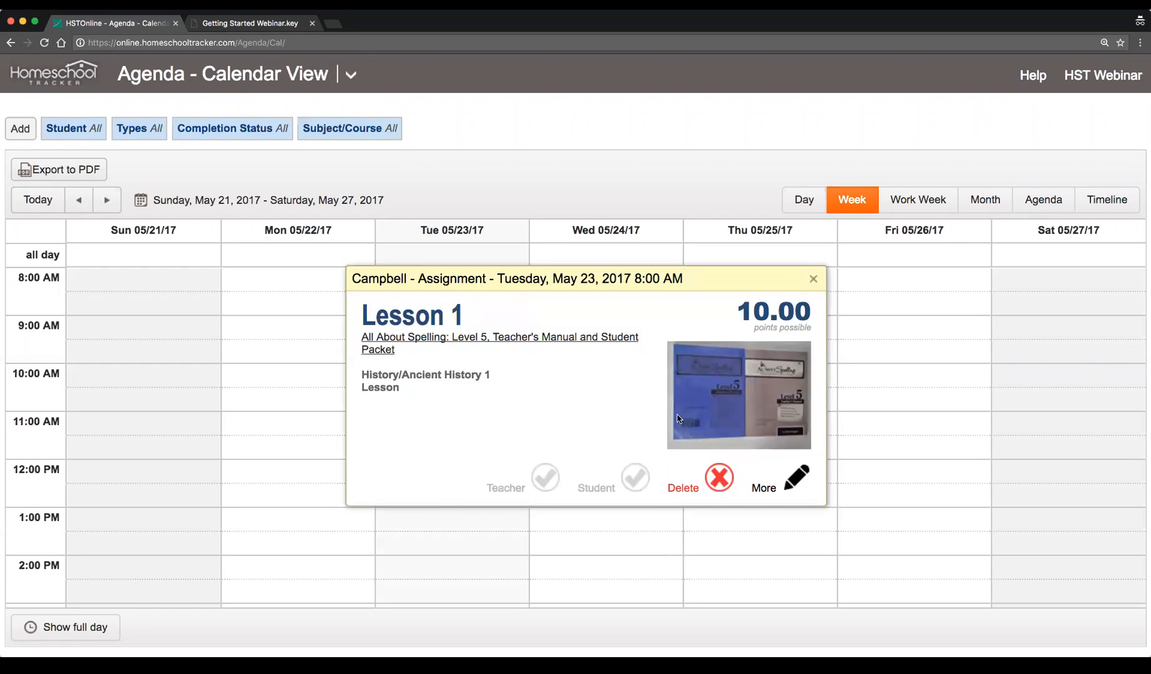
# Edit the Lesson 1 assignment to 9 earned points, mark it complete for the teacher, and save it.
pyautogui.click(794, 485)
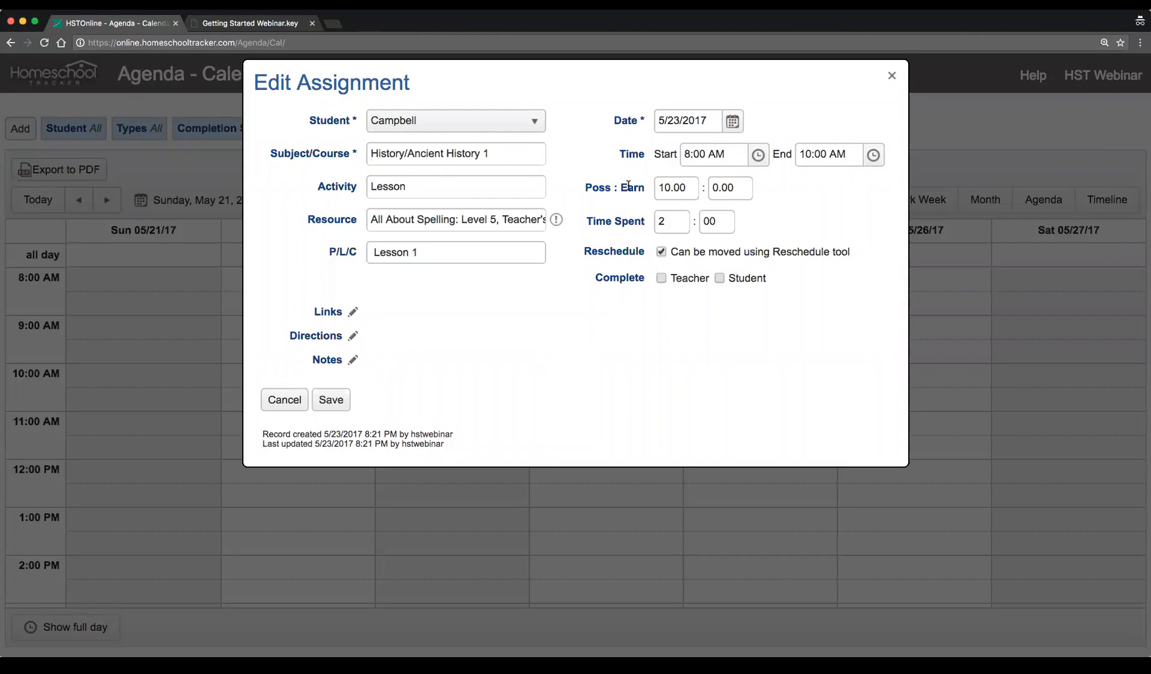
pyautogui.click(737, 190)
pyautogui.write('9')
pyautogui.press('Tab')
pyautogui.click(661, 278)
pyautogui.moveTo(754, 187); pyautogui.dragTo(843, 190)
pyautogui.click(331, 407)
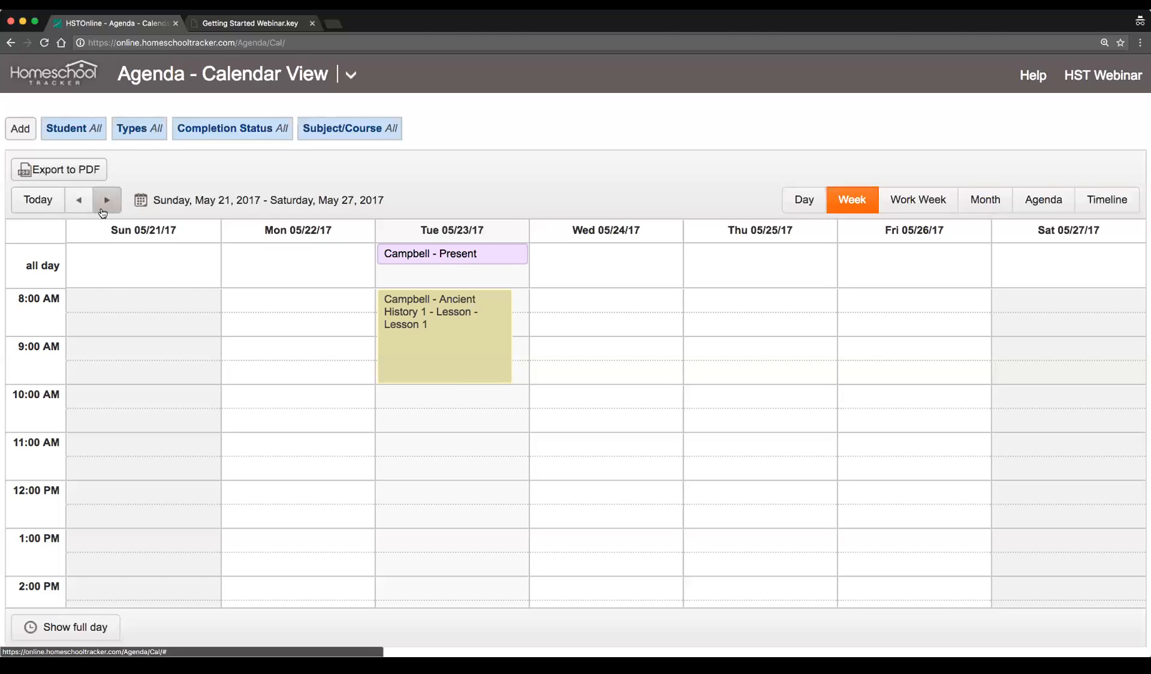
# Start adding multiple assignments and look over the Day and Date and Page/Lesson/Chapter pages before returning to Students and Details.
pyautogui.click(22, 130)
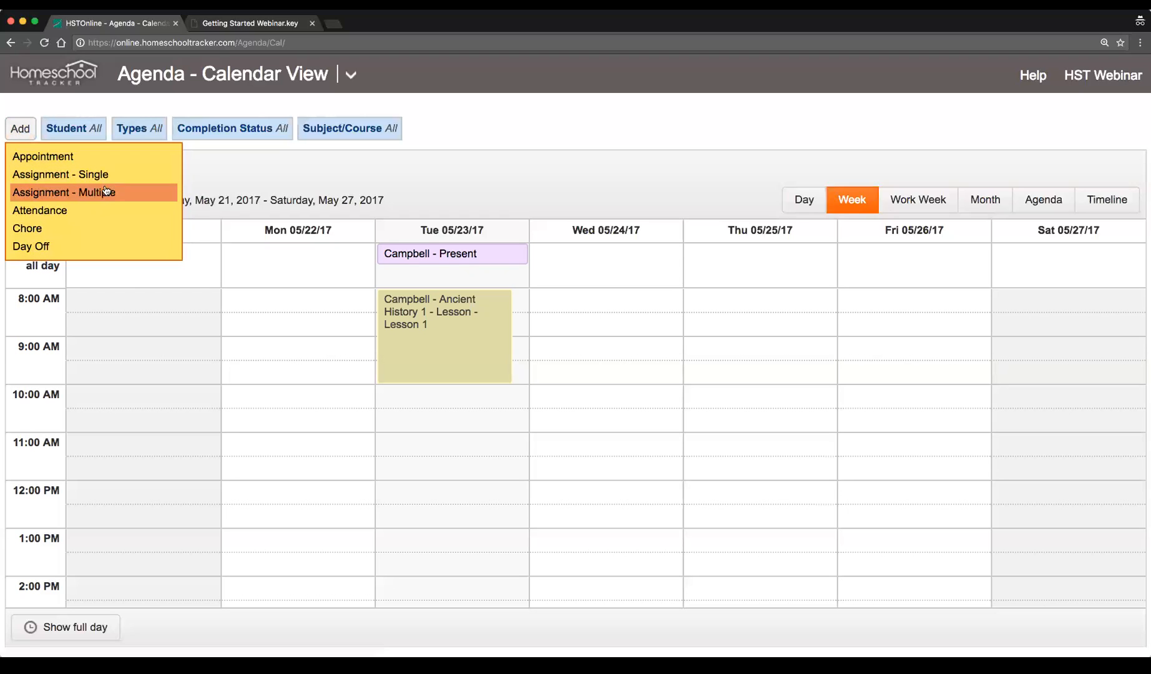
pyautogui.click(126, 197)
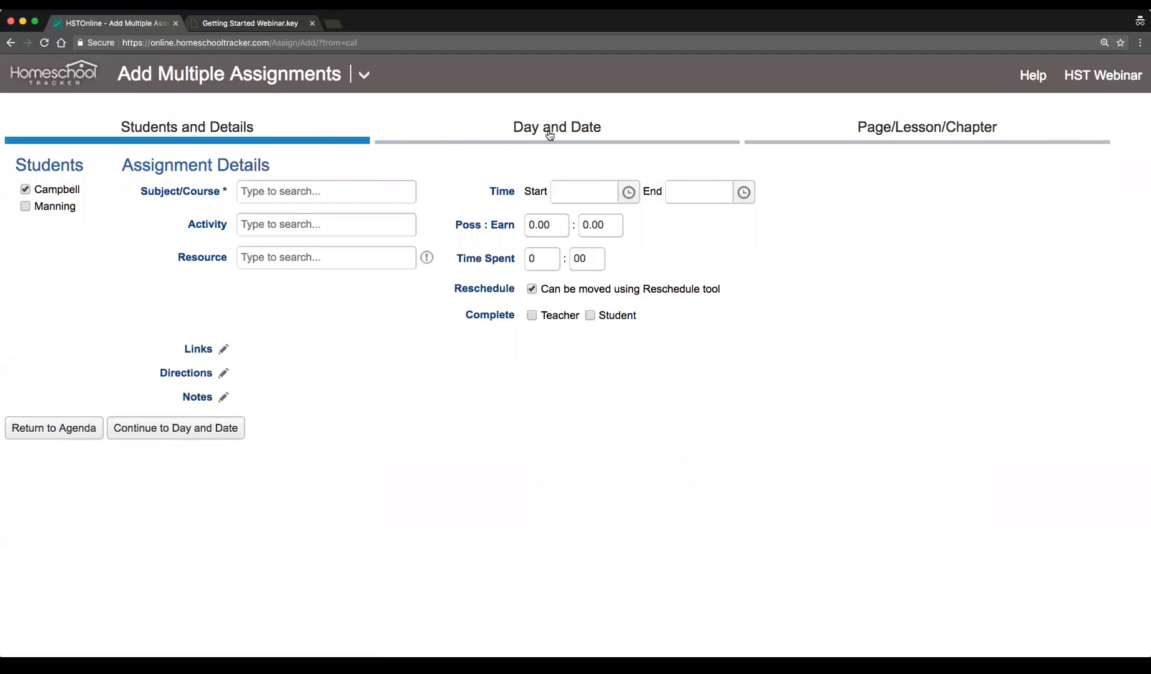
pyautogui.click(492, 128)
pyautogui.click(904, 145)
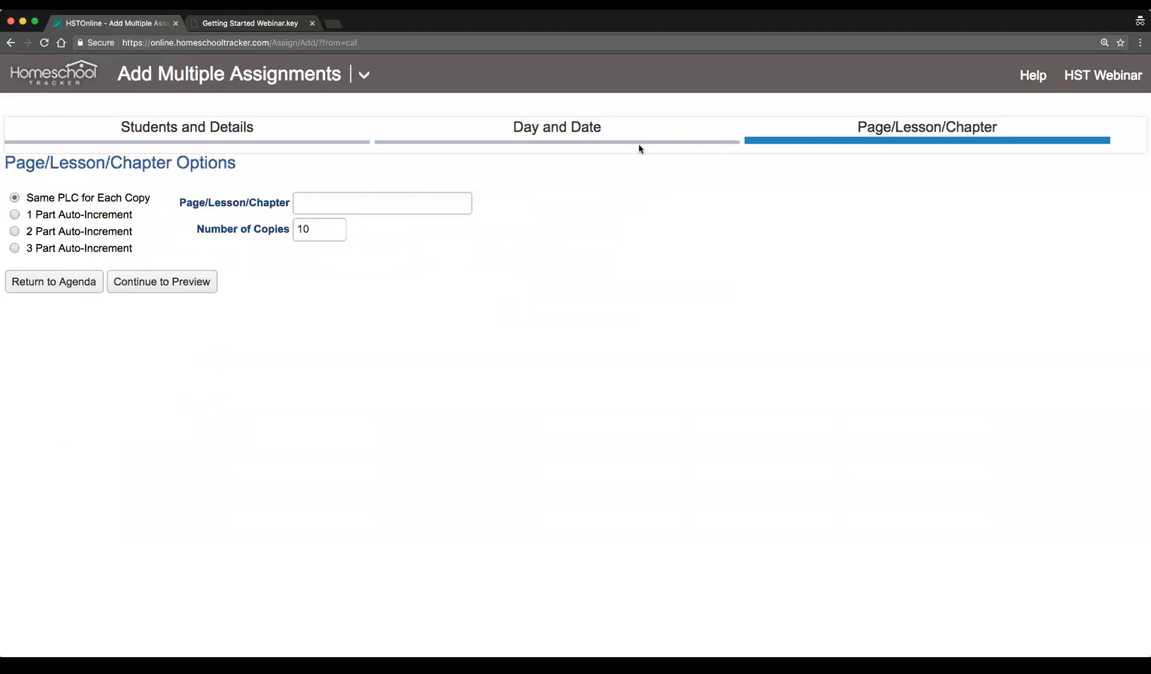
pyautogui.click(600, 137)
pyautogui.click(261, 136)
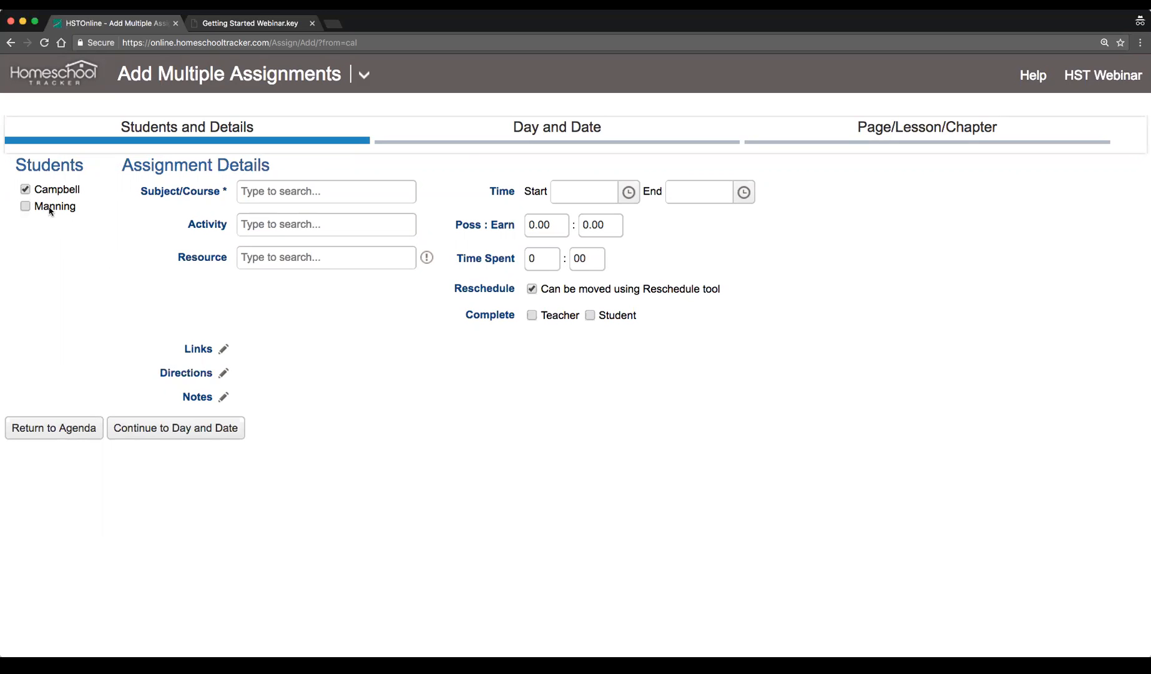
# Set the course to History/Ancient History 1, the activity to Lesson and the resource to All About Spelling Level 7 Teacher's Manual.
pyautogui.click(286, 195)
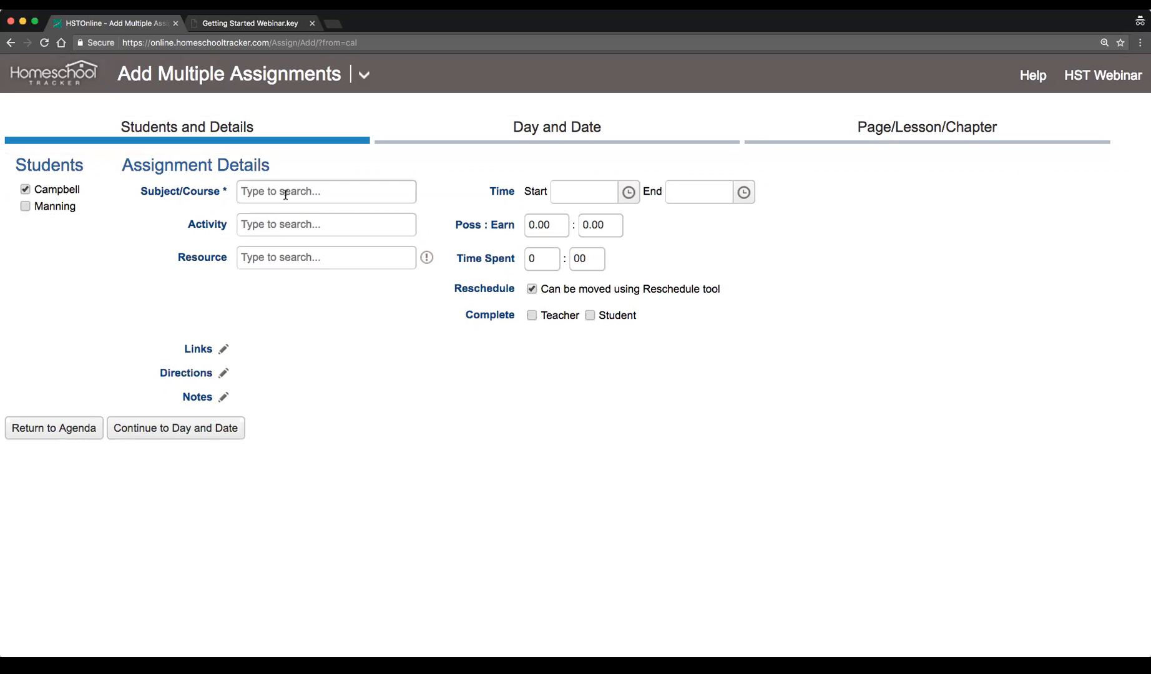
pyautogui.click(285, 194)
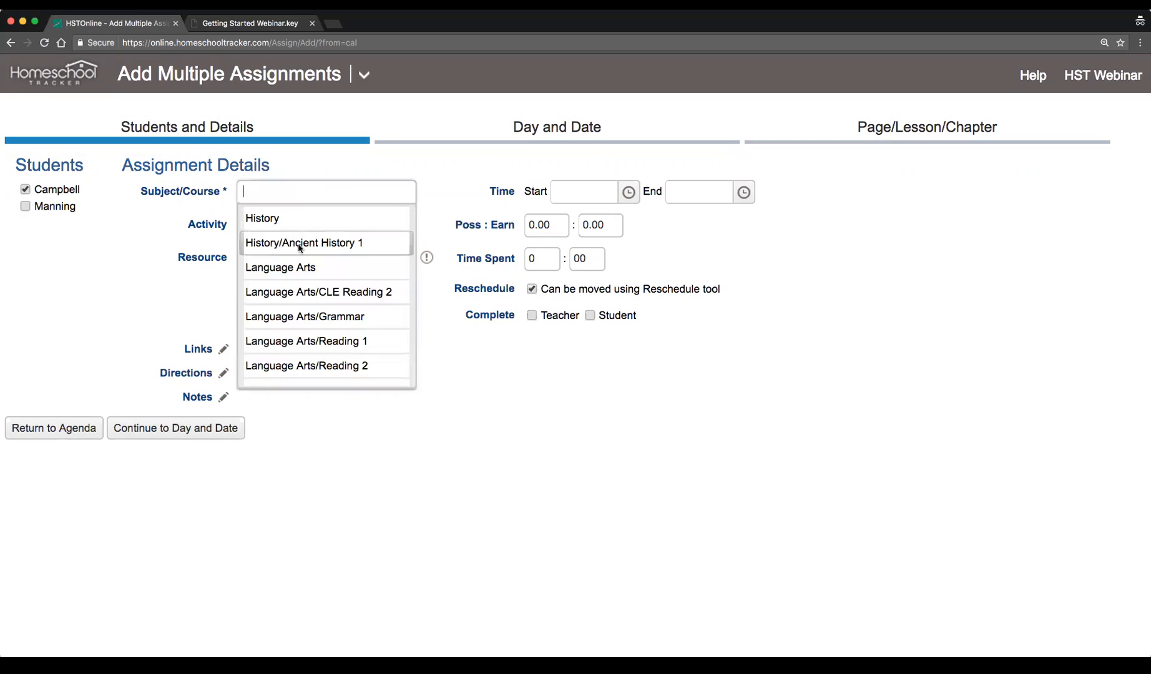
pyautogui.click(299, 245)
pyautogui.click(283, 225)
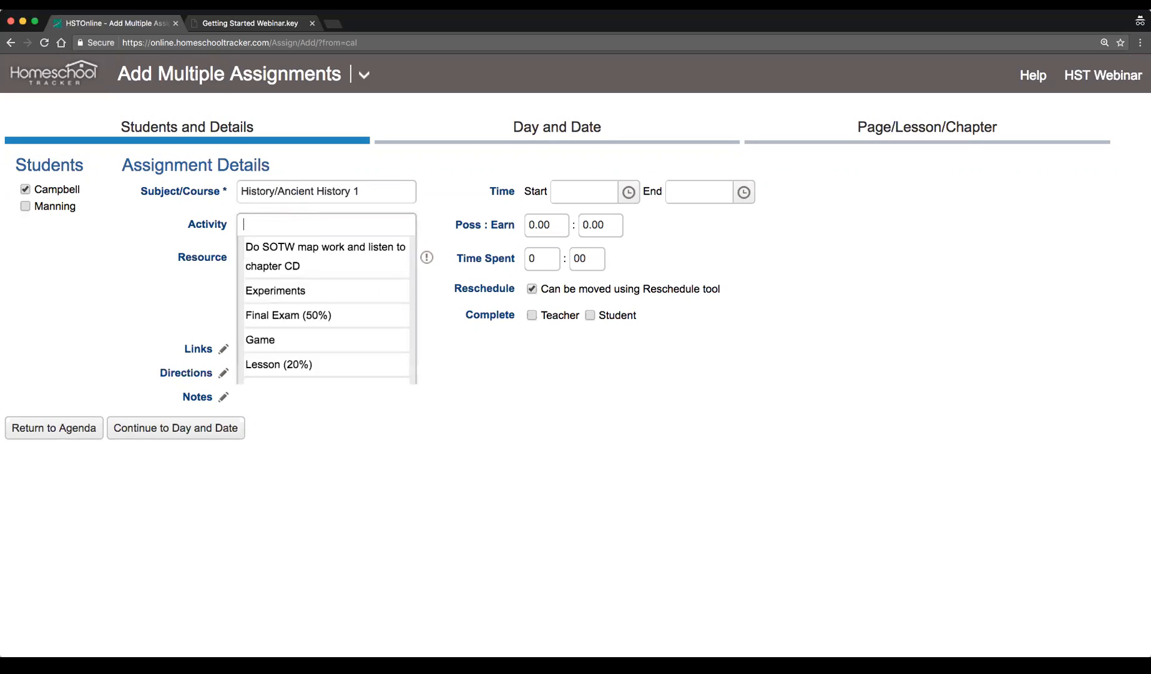
pyautogui.write('less')
pyautogui.click(278, 251)
pyautogui.click(291, 257)
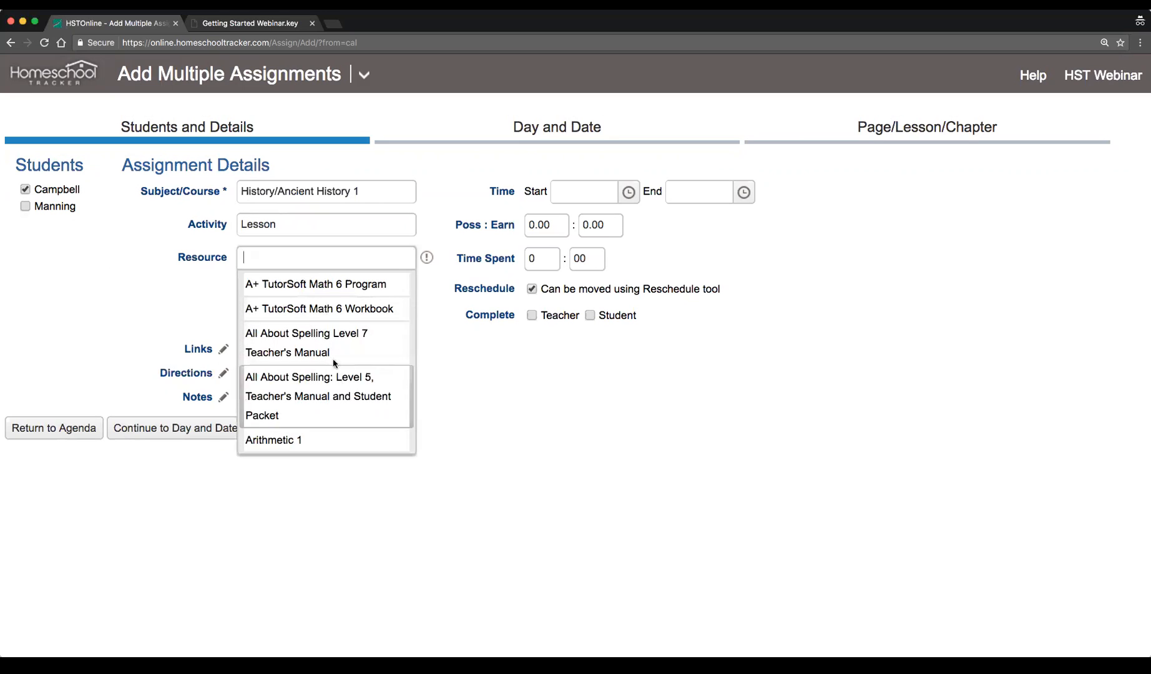
pyautogui.click(327, 331)
# Set the assignments' time from 8:00 AM to 10:00 AM and the possible points to 10.
pyautogui.click(620, 196)
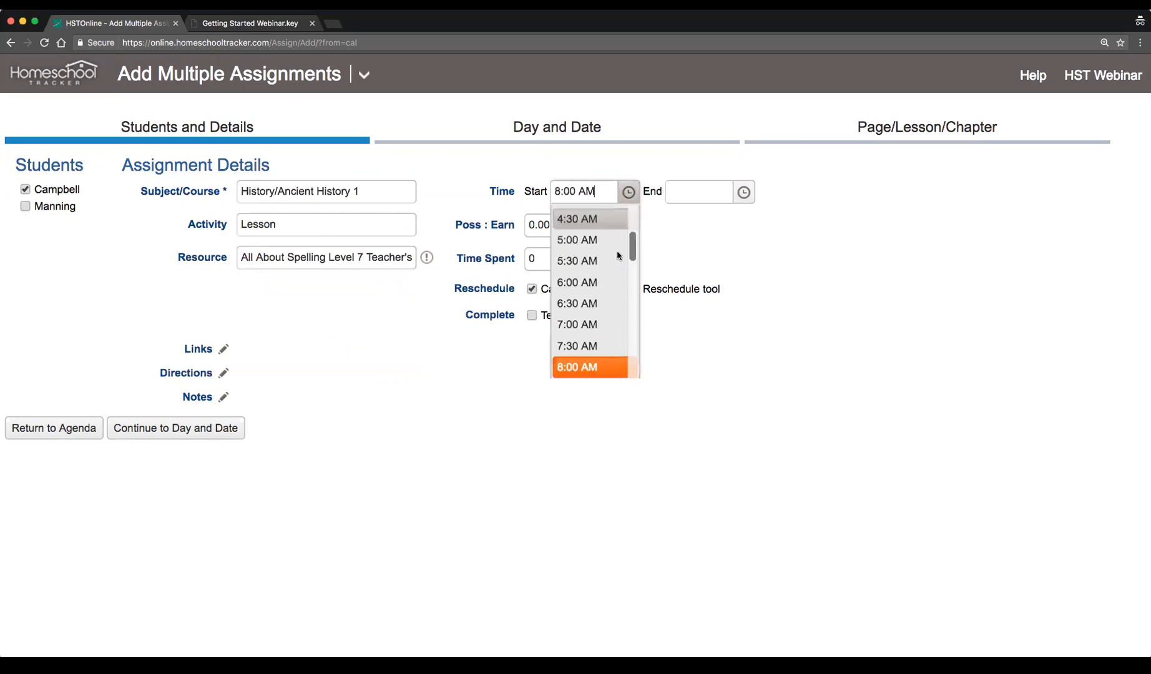
pyautogui.click(588, 364)
pyautogui.click(743, 191)
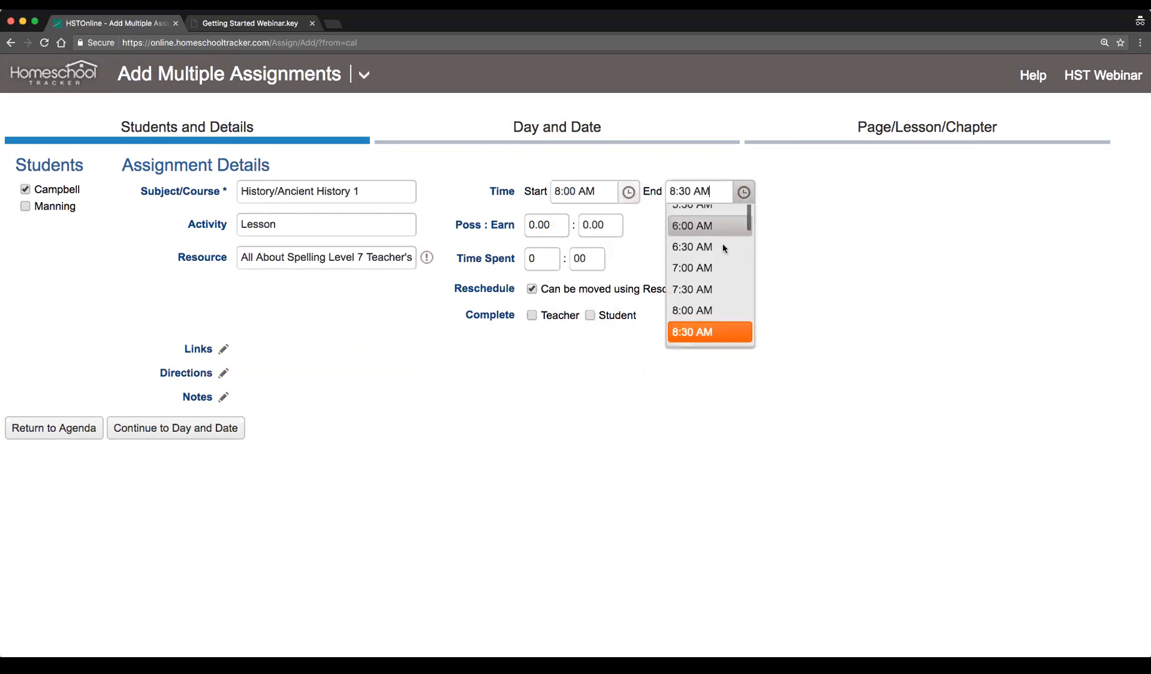
pyautogui.scroll(-2, 714, 259)
pyautogui.click(710, 360)
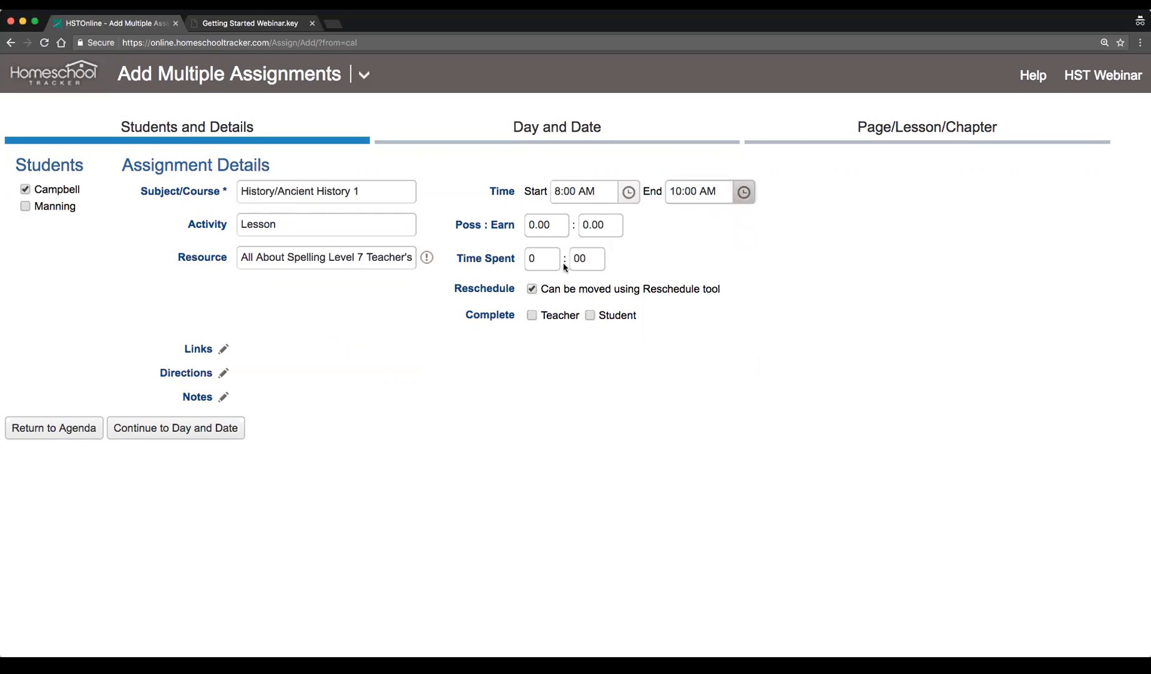
pyautogui.click(550, 222)
pyautogui.write('10')
pyautogui.press('Tab')
pyautogui.press('Tab')
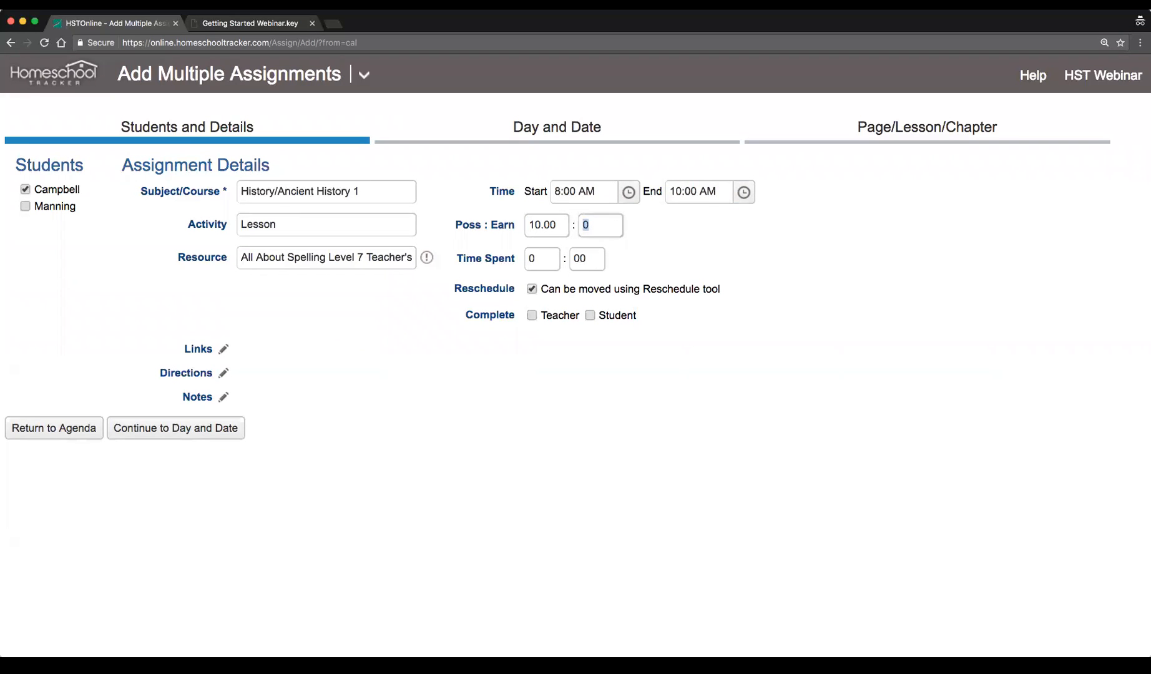
# Continue to the day and date options, make the assignments repeat daily, and set the start date to 5/24/2017.
pyautogui.click(193, 429)
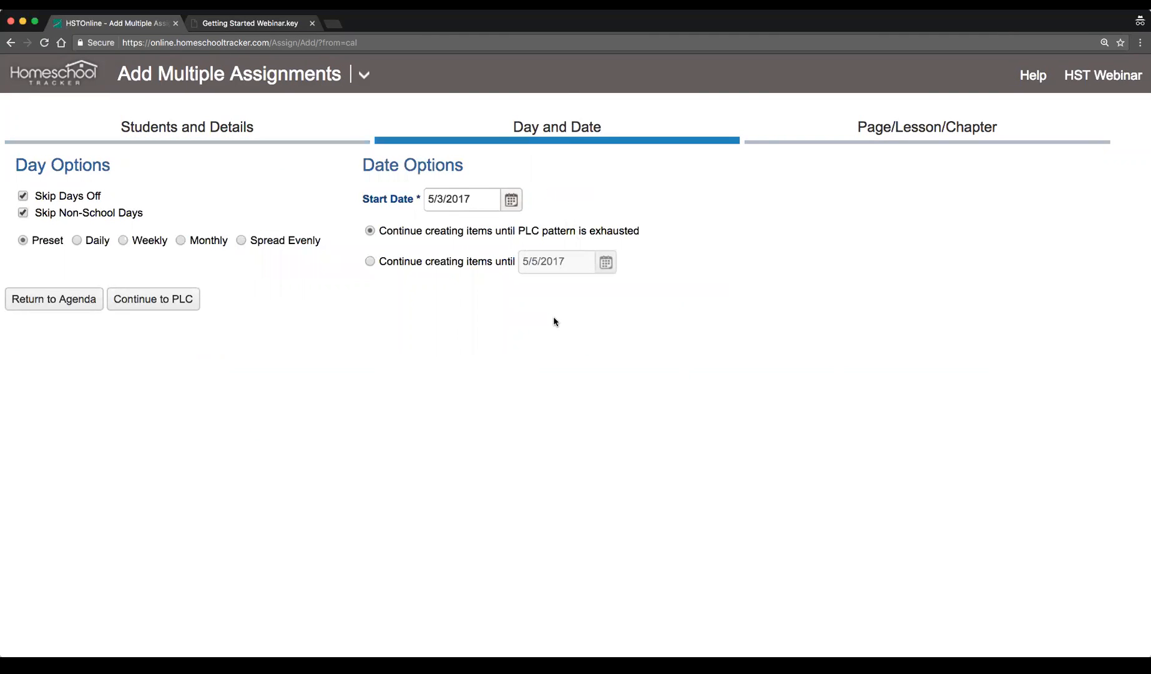
pyautogui.click(77, 241)
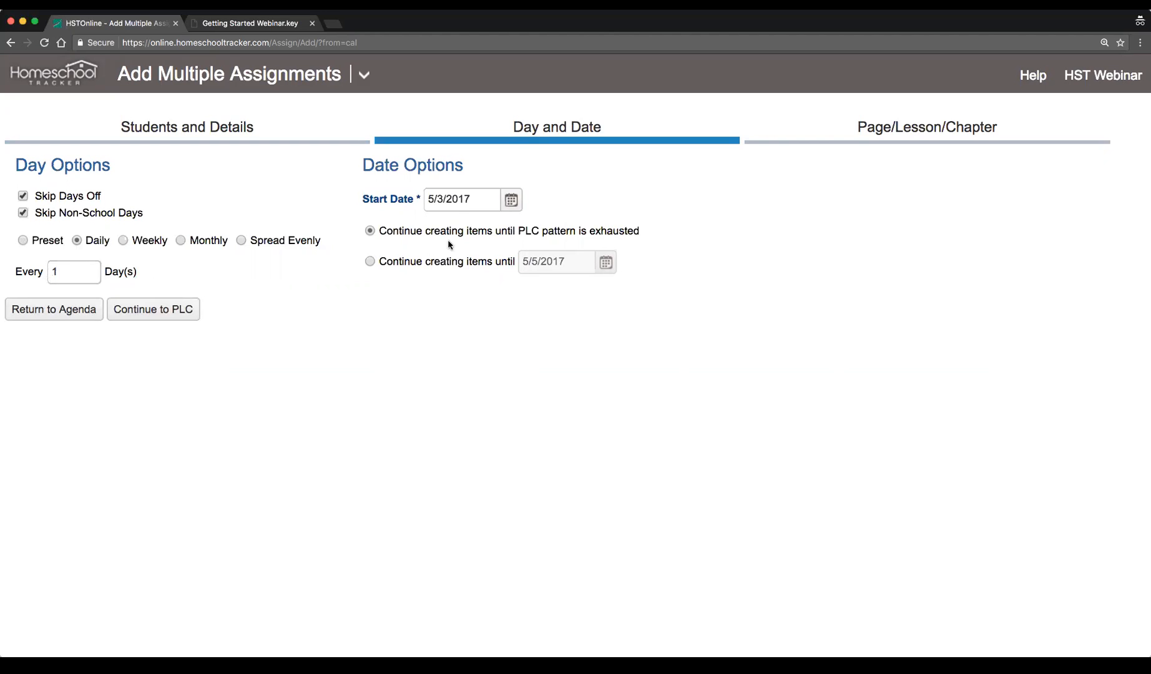
pyautogui.click(511, 200)
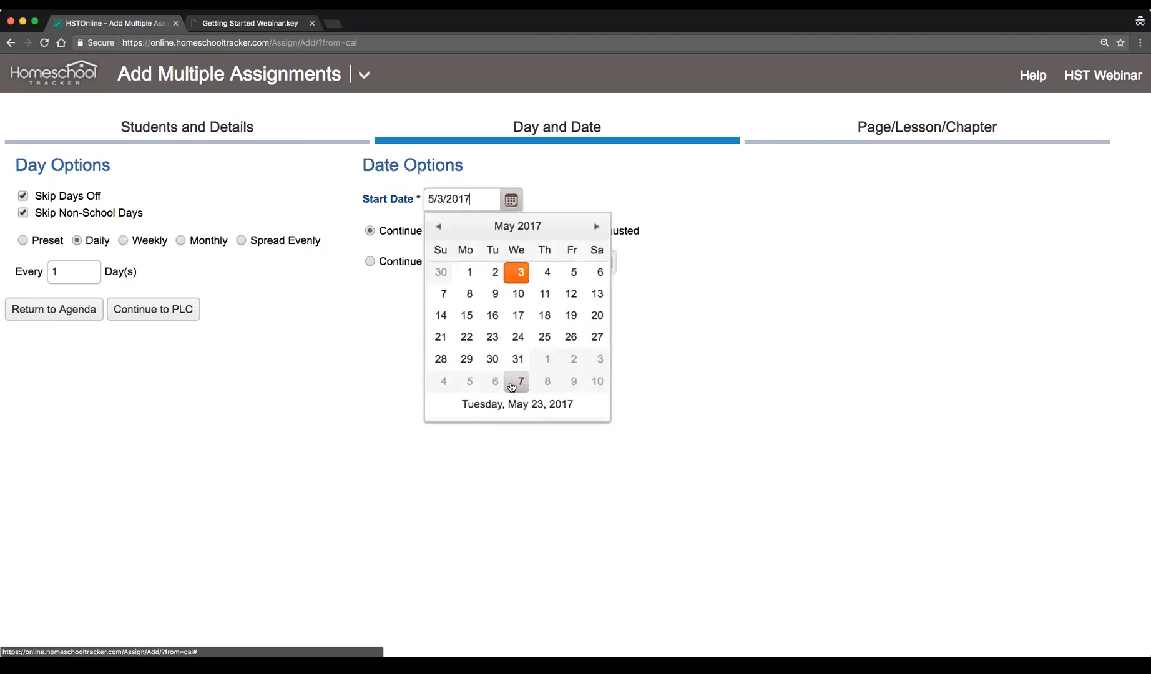
pyautogui.click(515, 339)
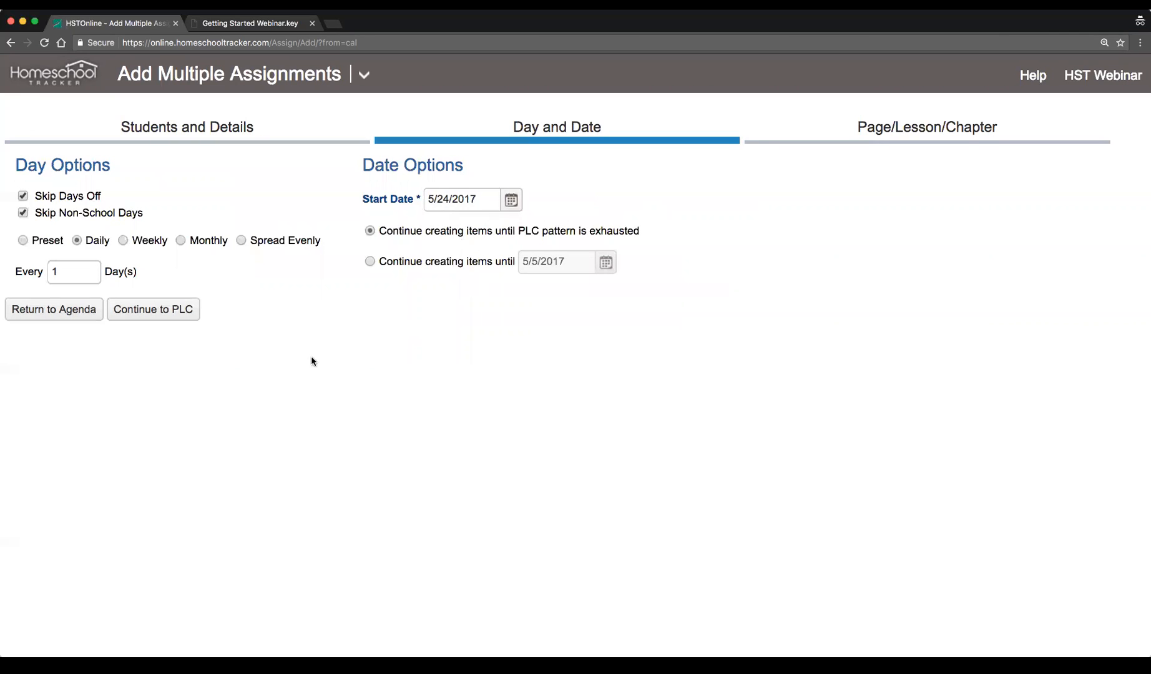
# Continue to the page/lesson/chapter options, choose 1 Part Auto-Increment, and set the leading text to Lesson.
pyautogui.click(152, 310)
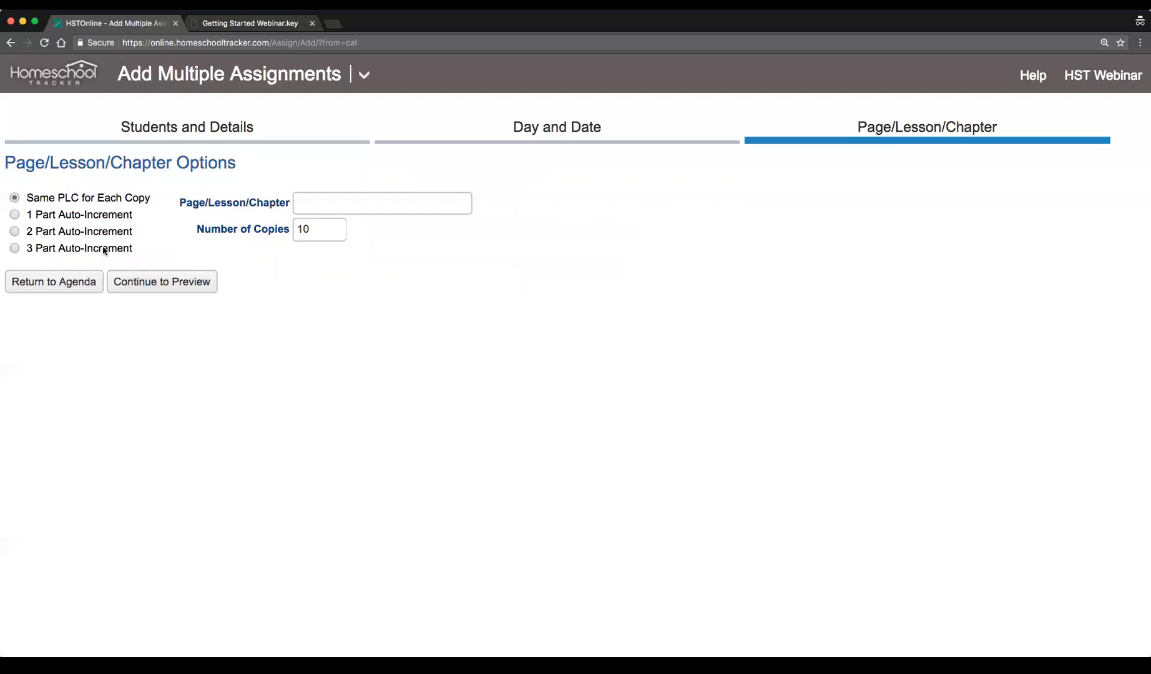
pyautogui.click(80, 218)
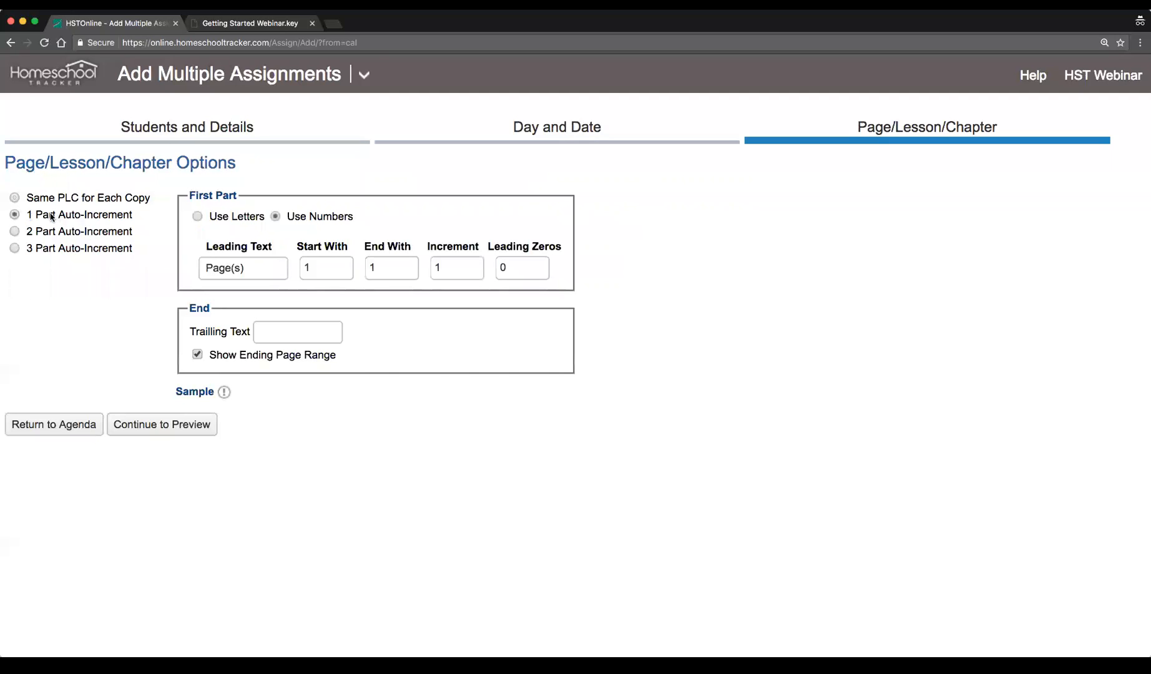
pyautogui.tripleClick(261, 270)
pyautogui.write('Lessson')
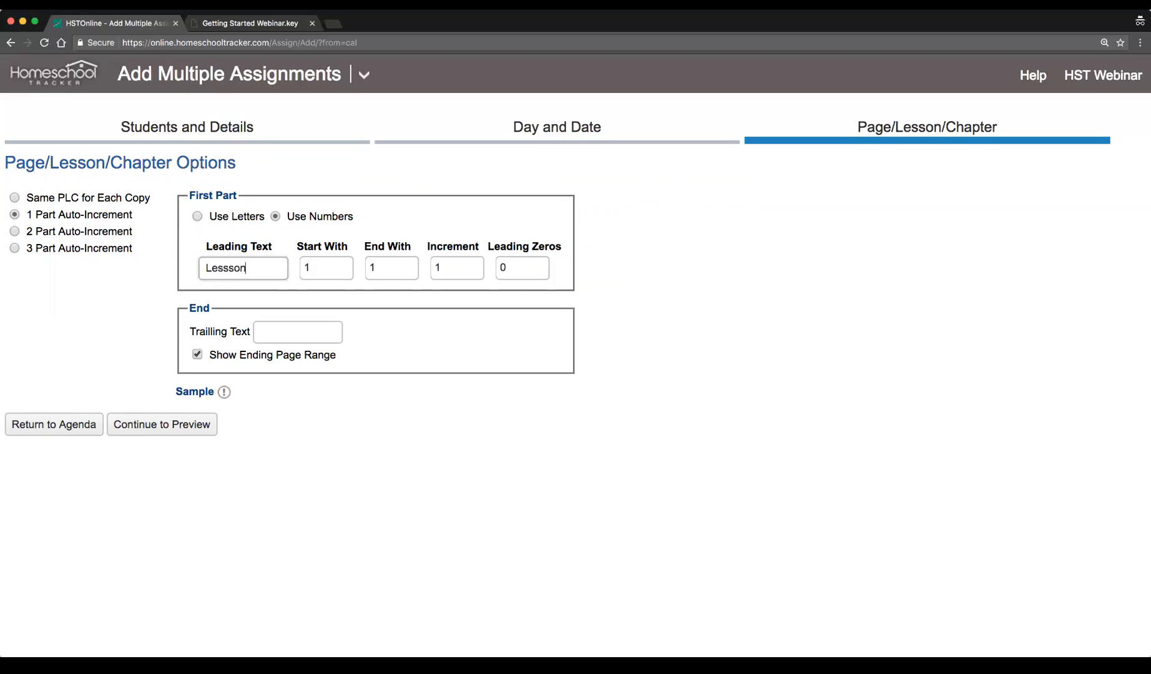
pyautogui.press('BackSpace')
pyautogui.press('BackSpace')
pyautogui.press('BackSpace')
pyautogui.write('on')
# Number the lessons from 2 to 4 and continue to the preview of the generated assignments.
pyautogui.press('Tab')
pyautogui.write('2')
pyautogui.press('Tab')
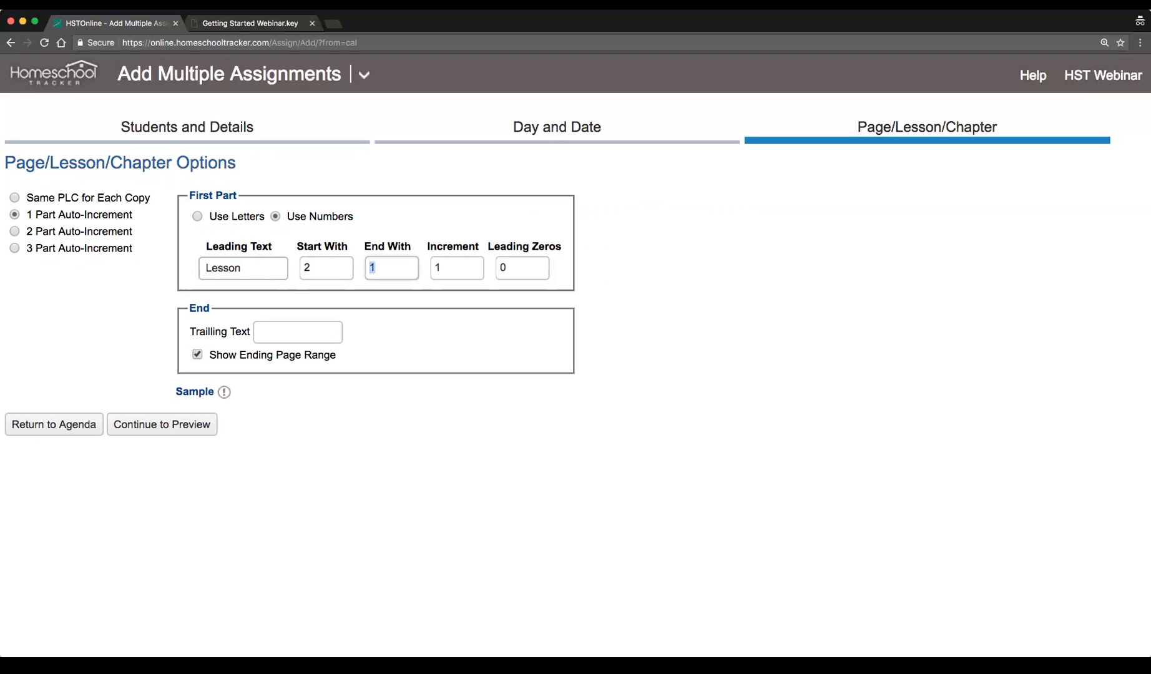
pyautogui.write('4')
pyautogui.press('BackSpace')
pyautogui.write('5')
pyautogui.press('BackSpace')
pyautogui.write('4')
pyautogui.click(453, 261)
pyautogui.click(672, 298)
pyautogui.click(167, 428)
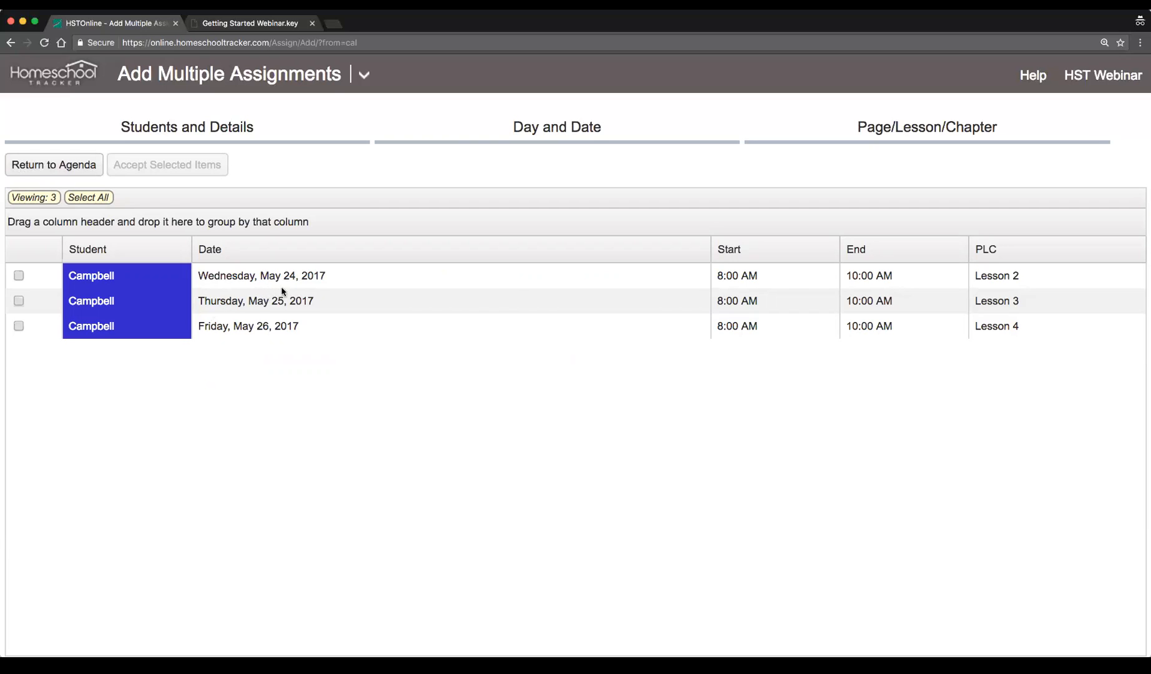
# Select the Lesson 2, Lesson 3 and Lesson 4 assignments in the preview and accept them into the agenda.
pyautogui.click(798, 284)
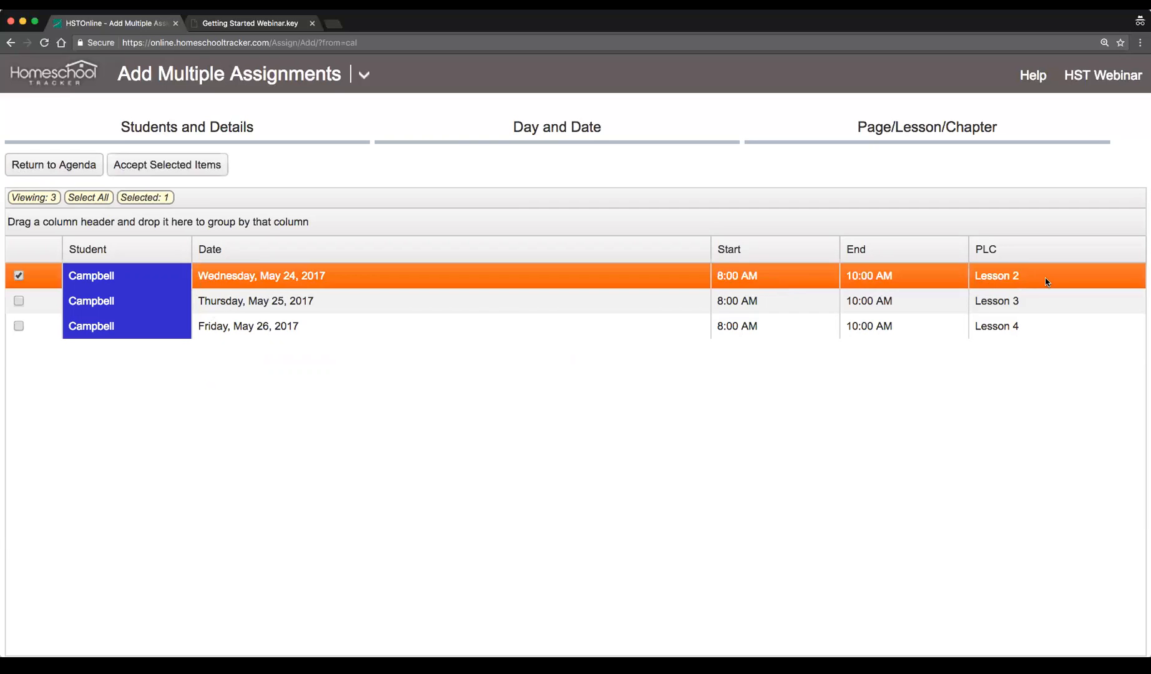
pyautogui.click(994, 294)
pyautogui.click(988, 328)
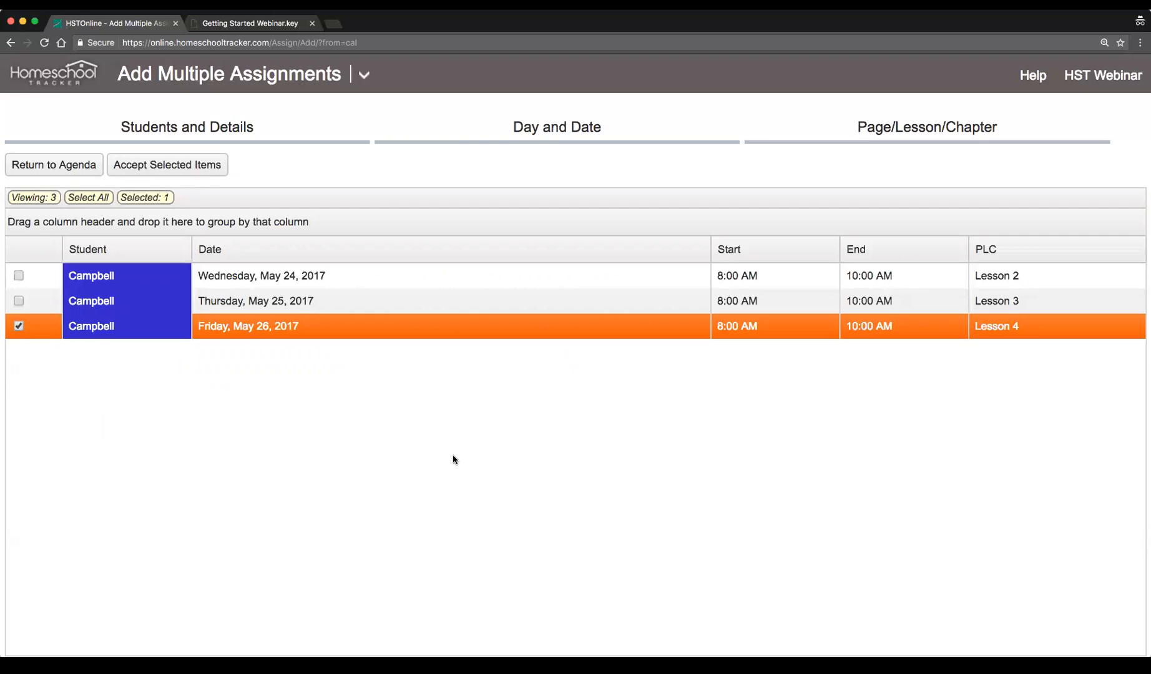
pyautogui.click(232, 299)
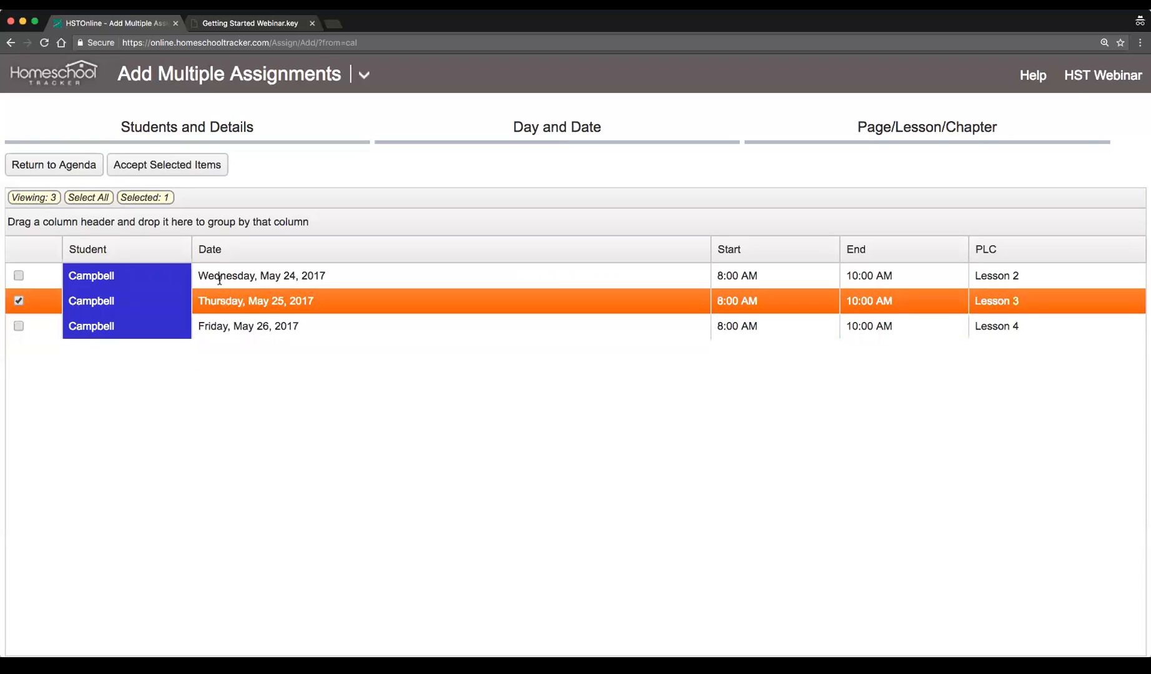
pyautogui.click(219, 279)
pyautogui.click(19, 302)
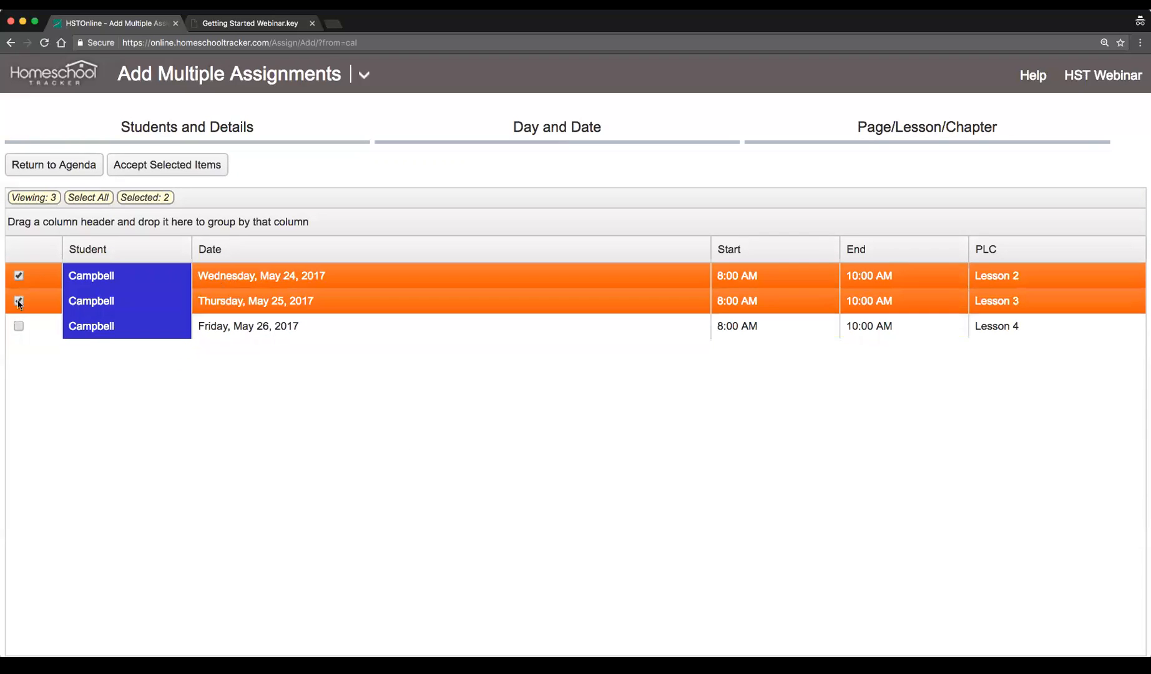
pyautogui.click(18, 326)
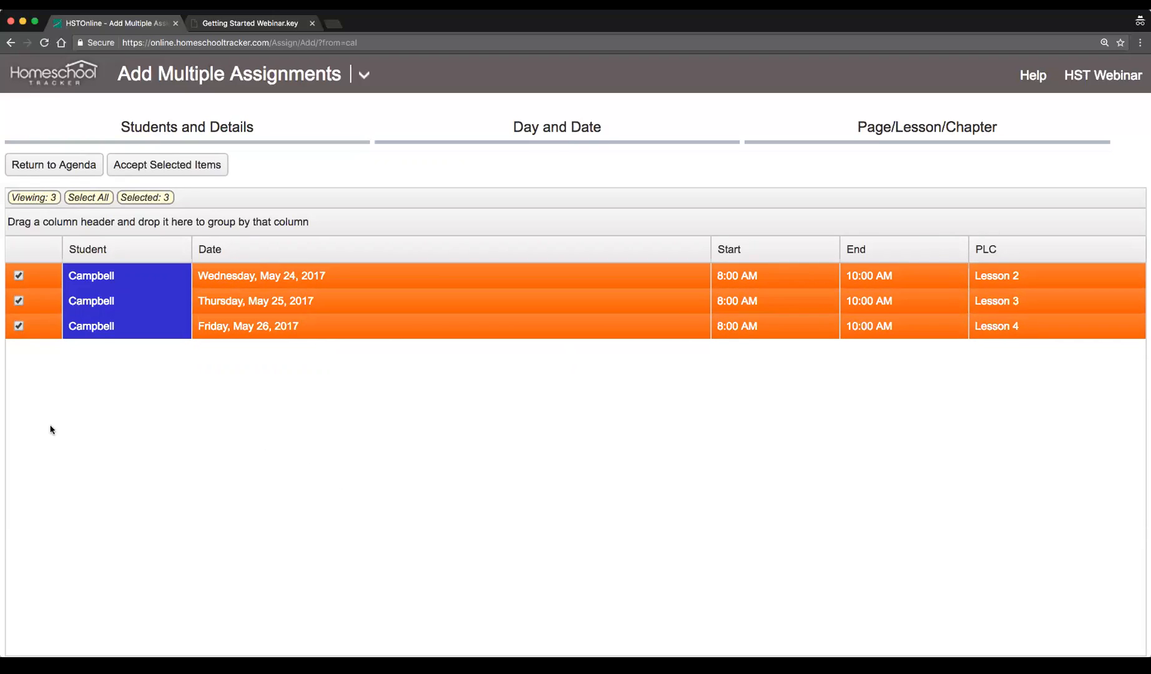
pyautogui.click(184, 173)
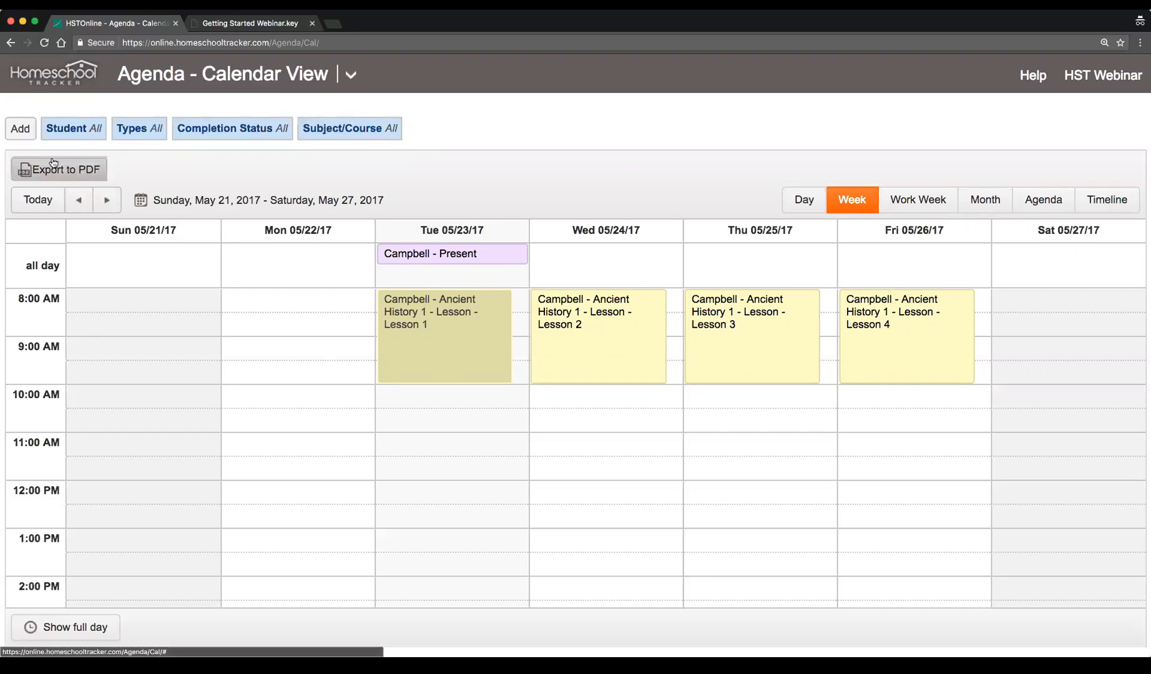
# Look at the calendar's add options and student filter, then cancel the filter without changing it.
pyautogui.click(25, 135)
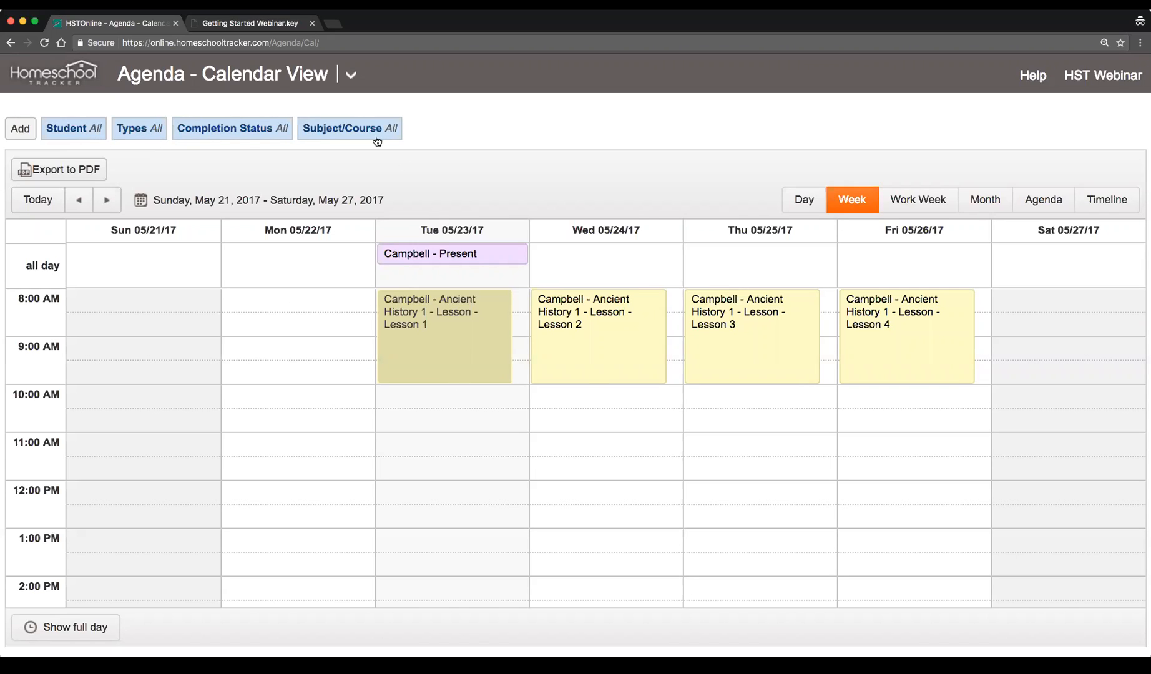
pyautogui.click(79, 136)
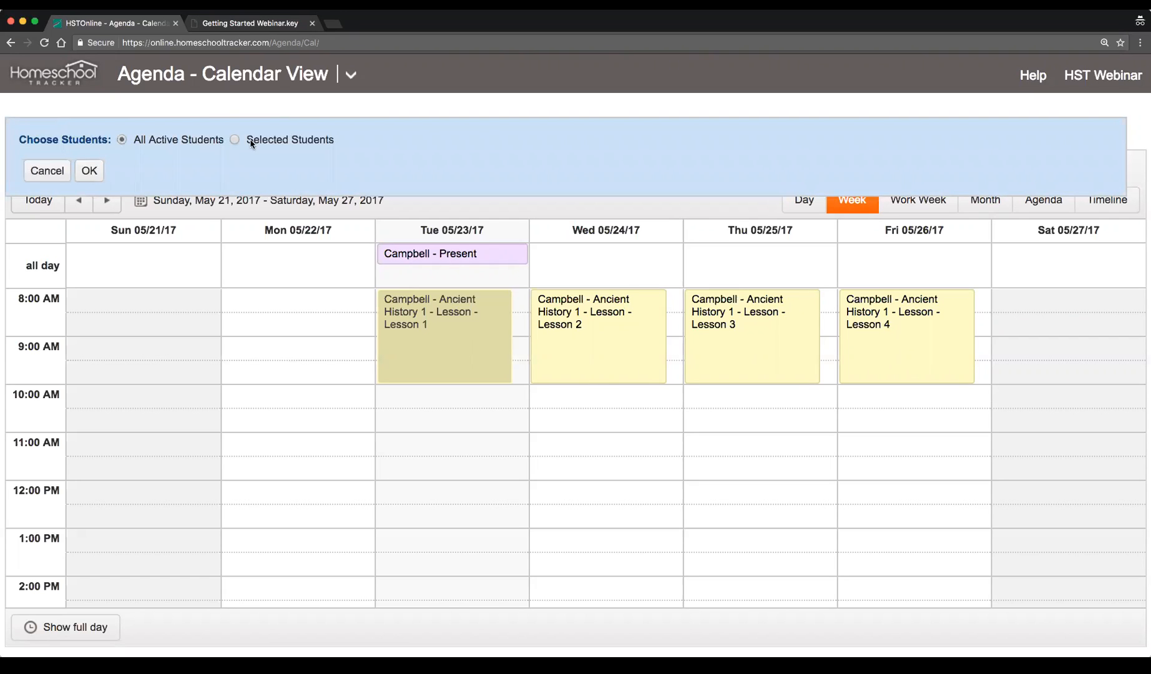
pyautogui.click(47, 170)
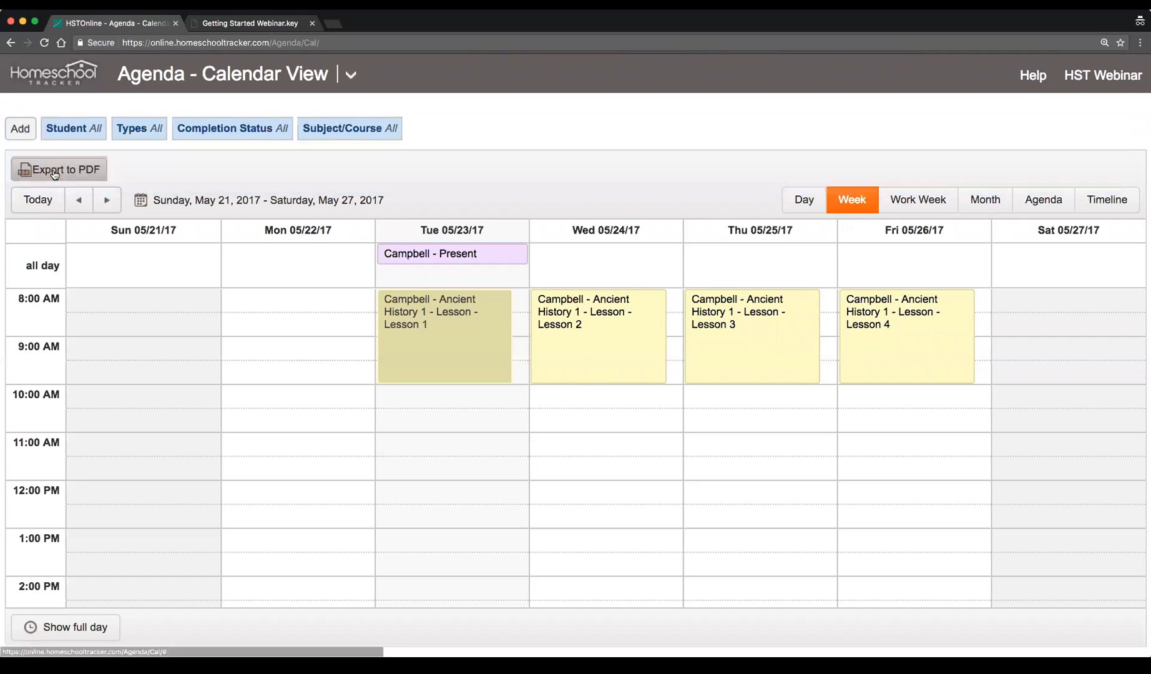
# Filter the Attendance items out of the calendar, then include them again.
pyautogui.click(148, 130)
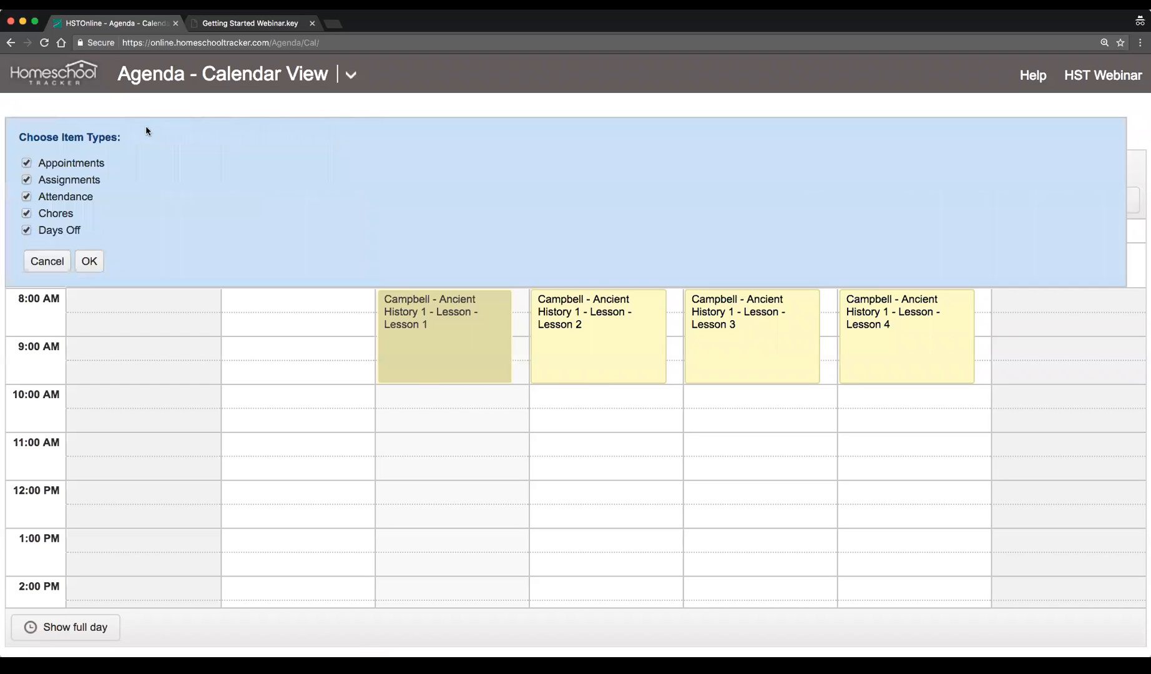
pyautogui.click(57, 200)
pyautogui.click(89, 262)
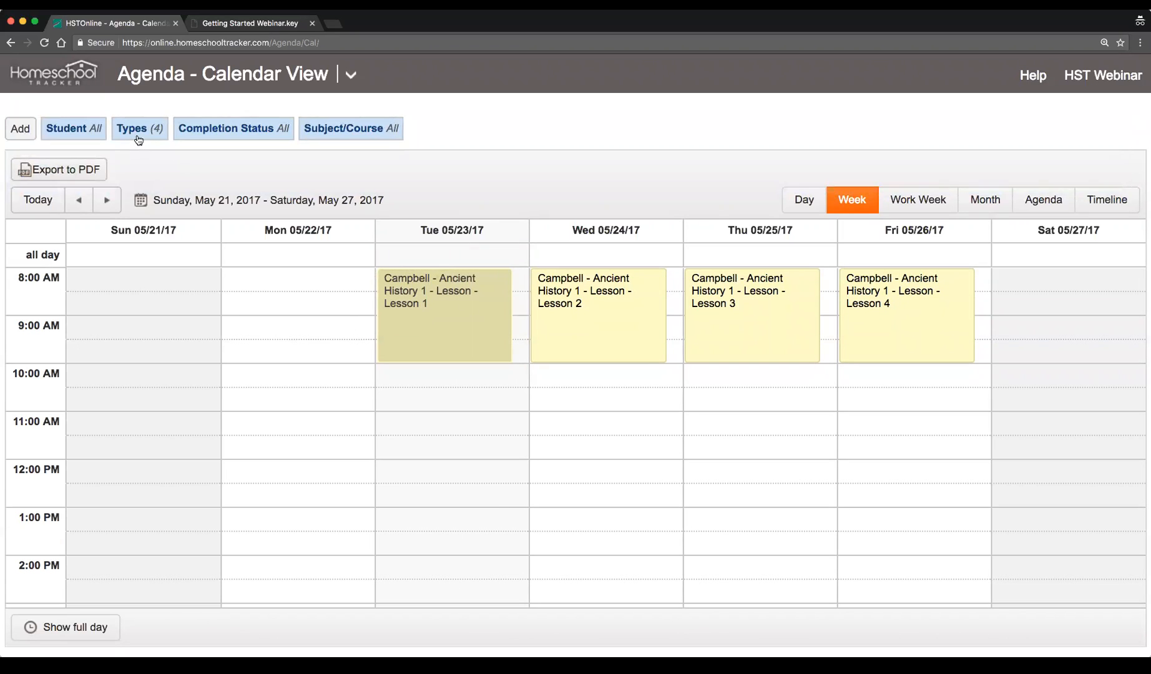
pyautogui.click(139, 131)
pyautogui.click(66, 200)
pyautogui.click(89, 261)
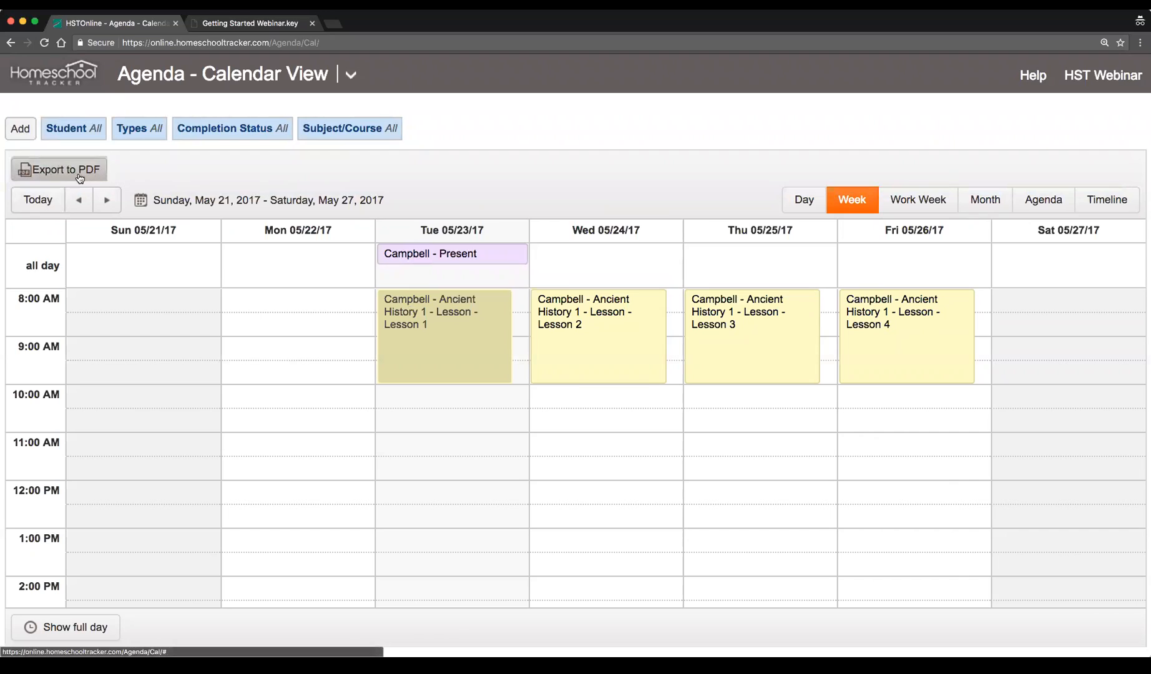
# Export the weekly calendar to PDF and view the exported file before closing it.
pyautogui.click(71, 179)
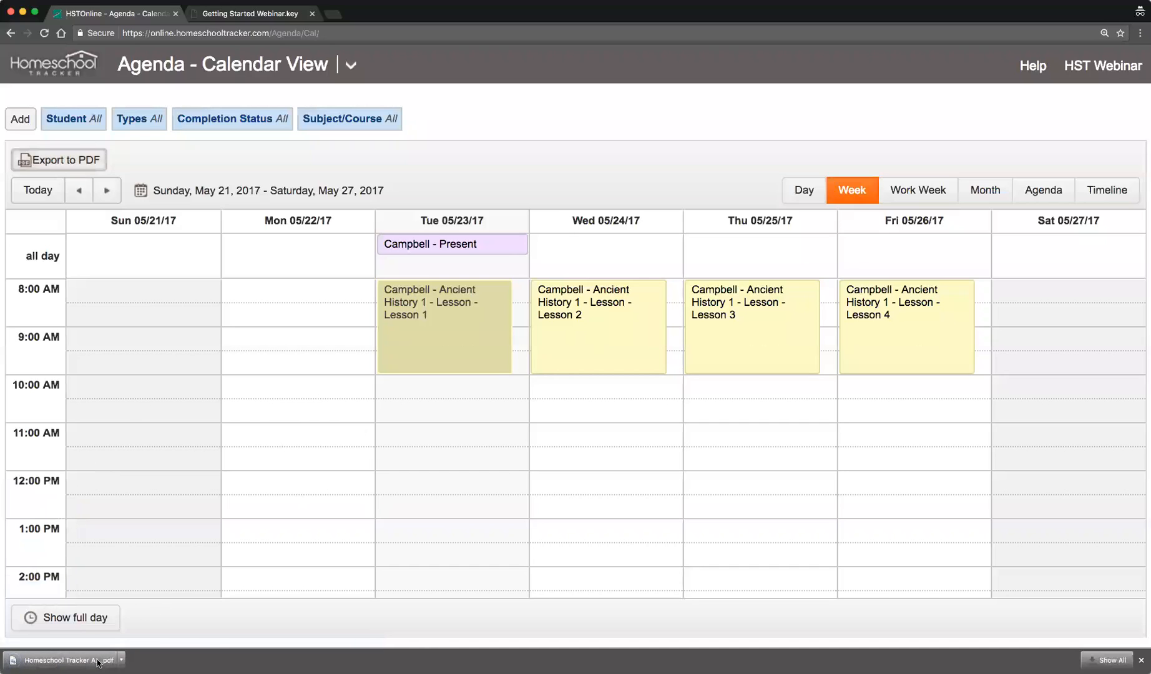
pyautogui.click(68, 660)
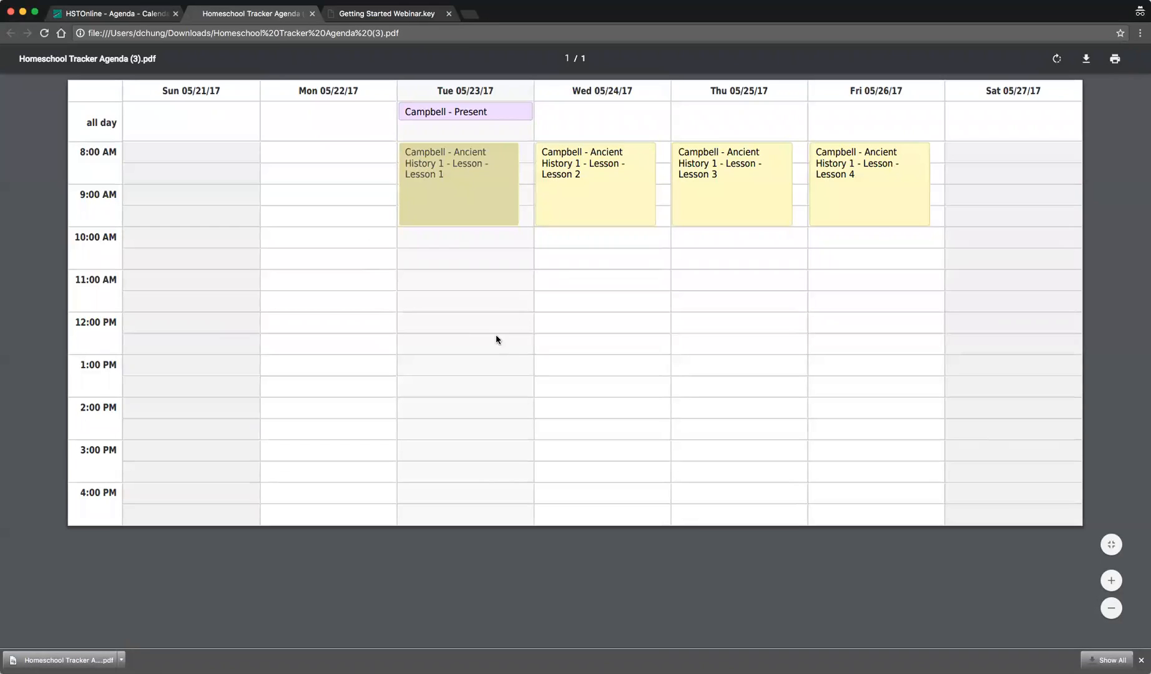
pyautogui.click(312, 14)
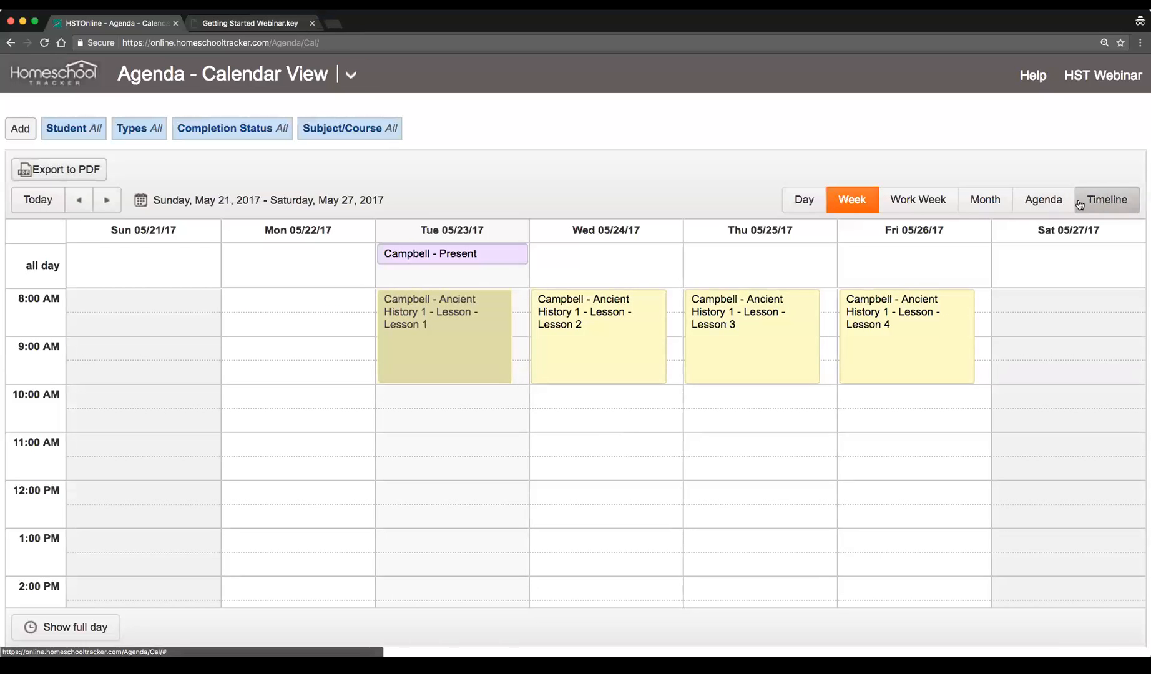
# Show the full day in the weekly calendar and look through all its hours.
pyautogui.click(81, 629)
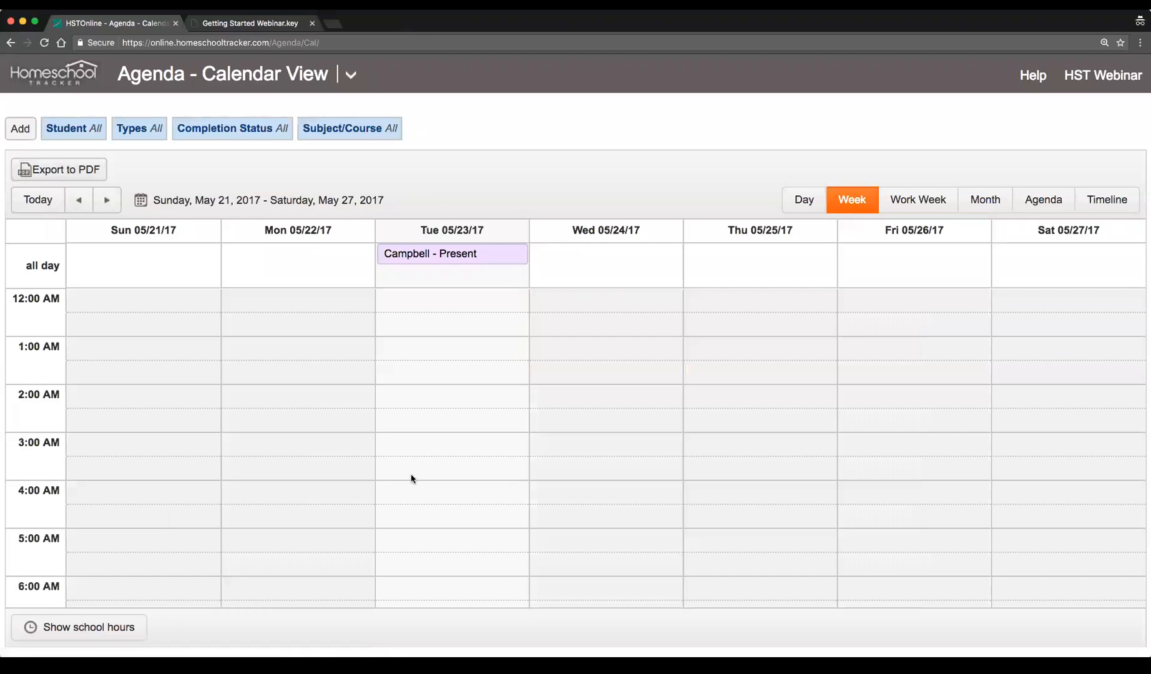
pyautogui.scroll(-1, 411, 479)
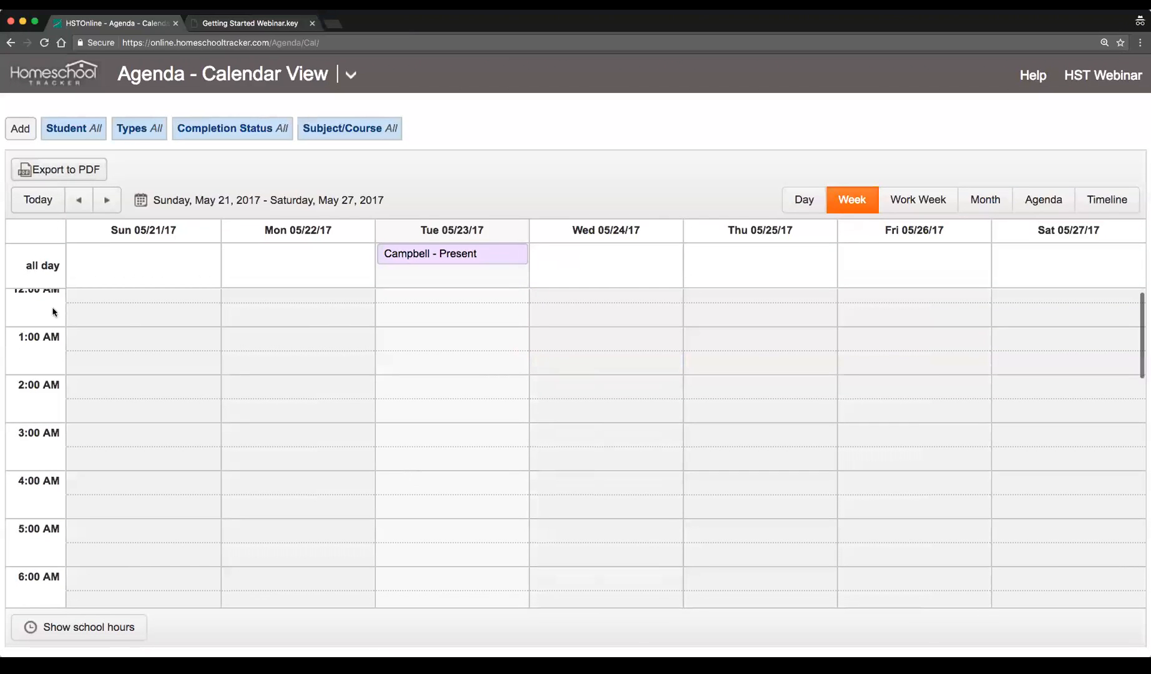
pyautogui.scroll(1, 257, 407)
pyautogui.scroll(-15, 281, 415)
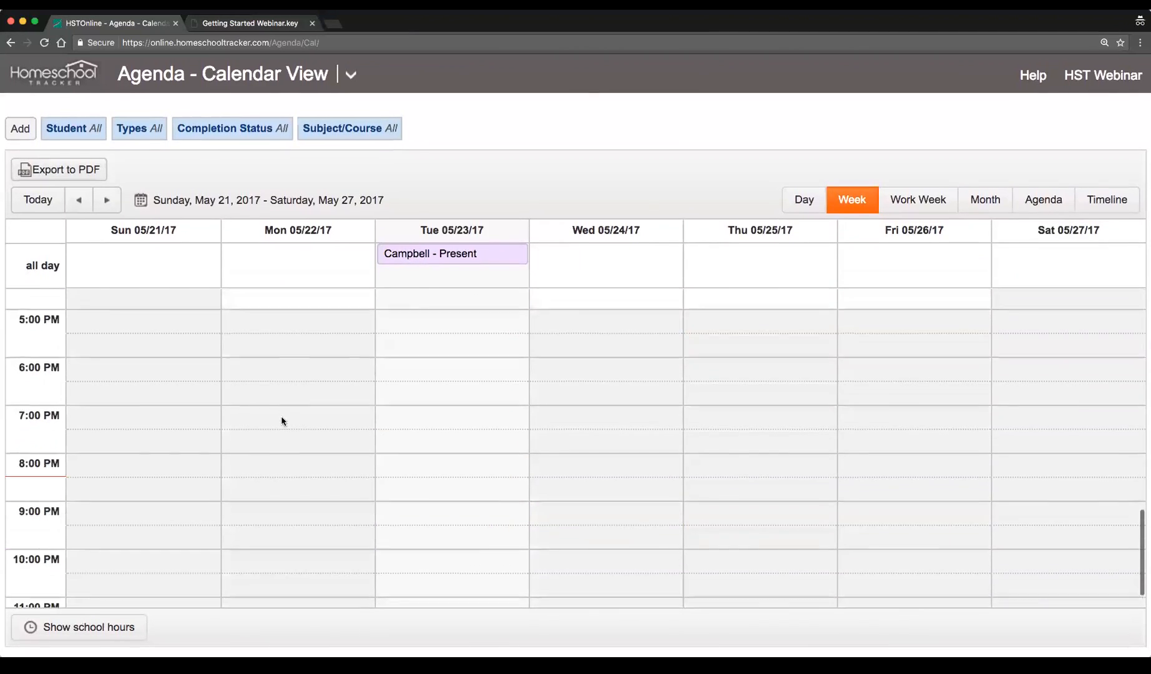
pyautogui.scroll(-1, 350, 512)
pyautogui.scroll(12, 462, 555)
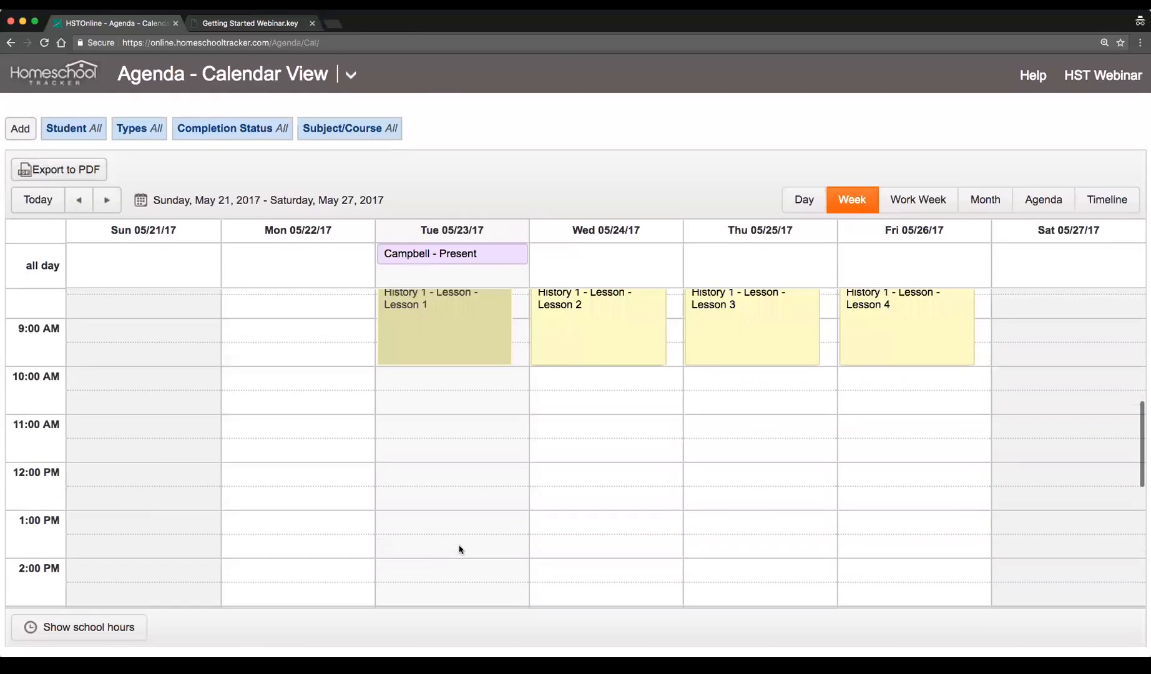
# Switch the weekly calendar back to school hours and look through that time range.
pyautogui.click(88, 630)
pyautogui.scroll(3, 473, 454)
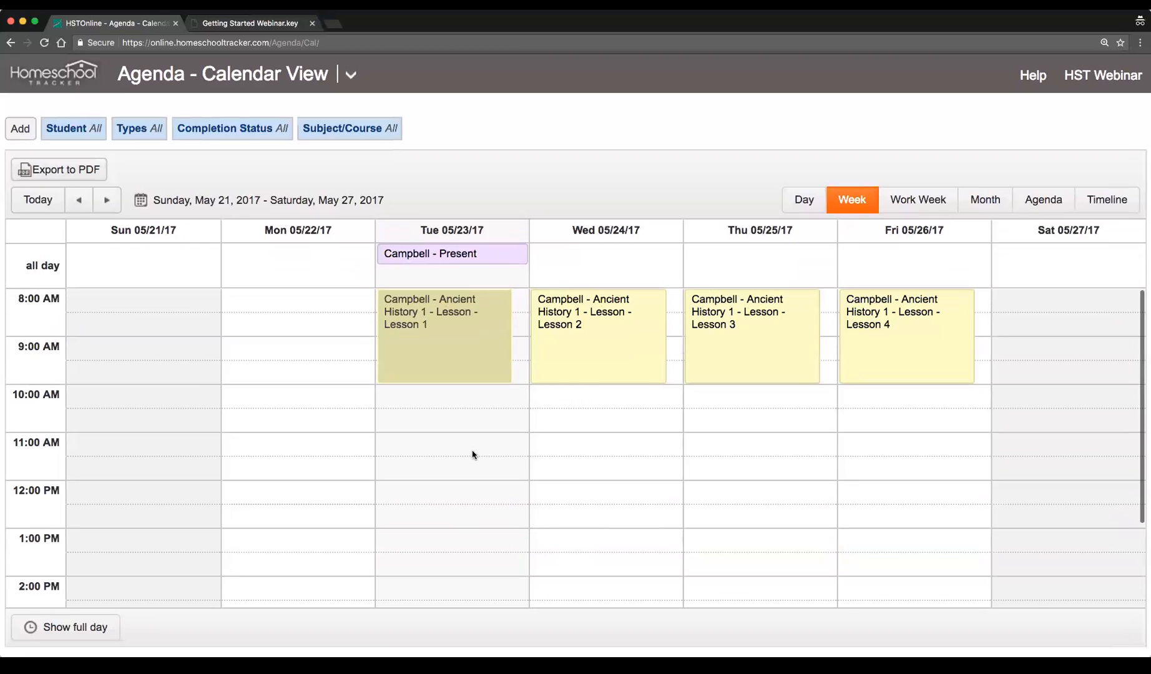
pyautogui.scroll(-3, 499, 490)
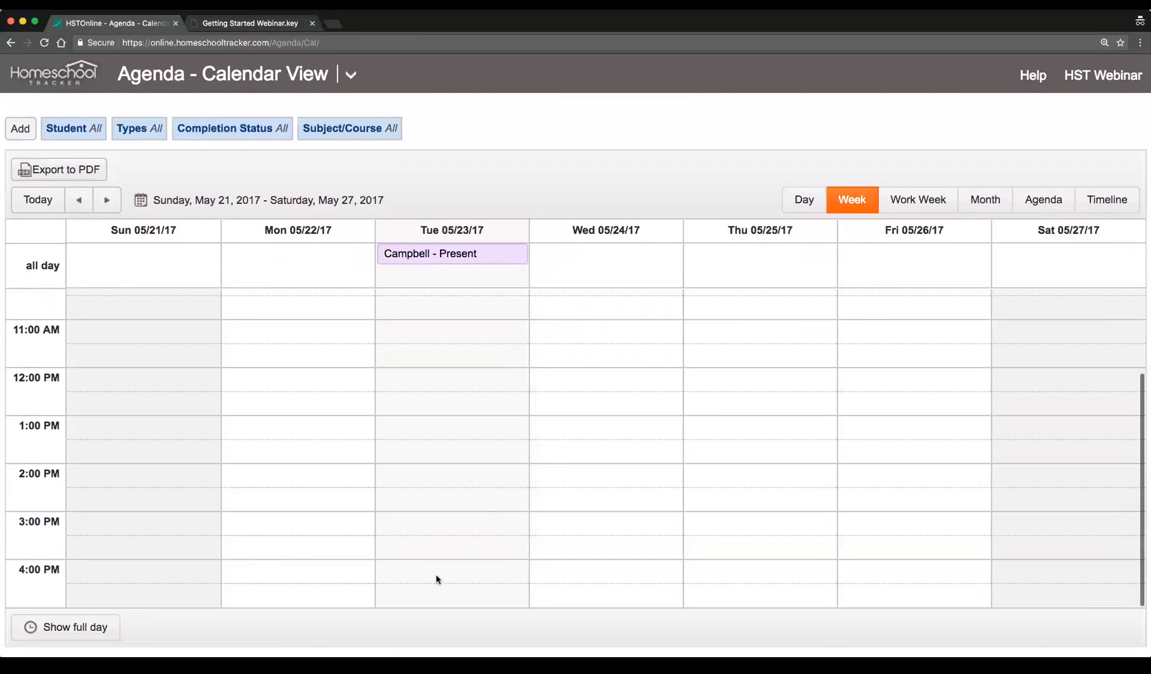
pyautogui.scroll(3, 472, 449)
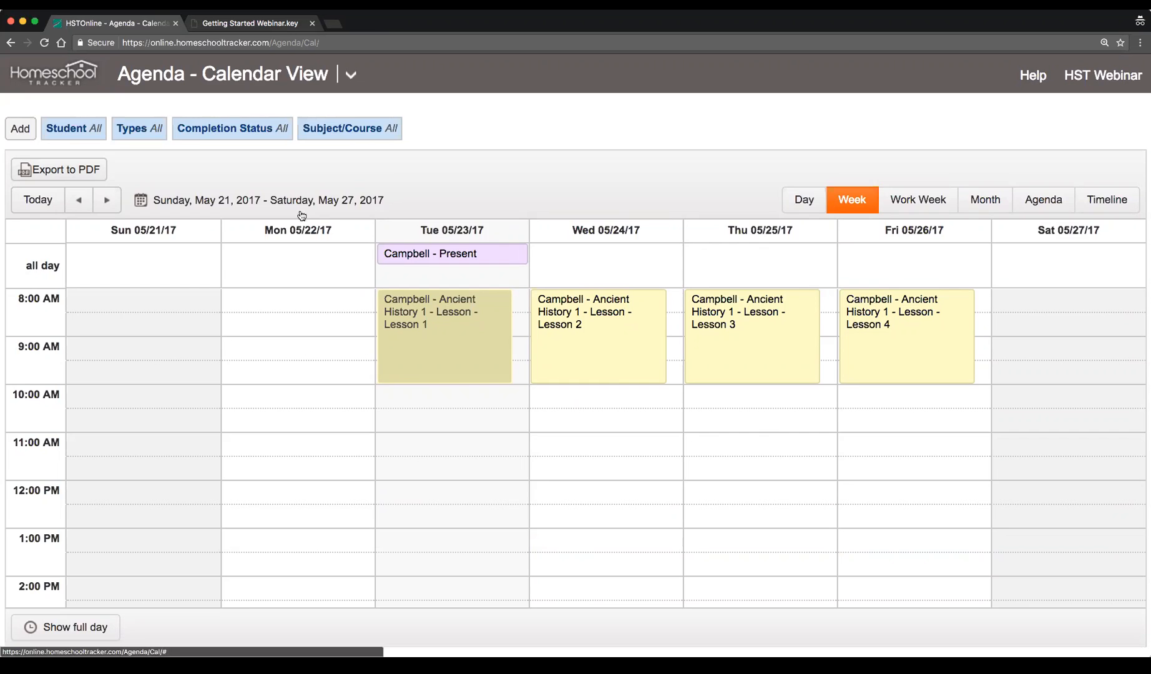
# Open the List View of the agenda.
pyautogui.click(351, 74)
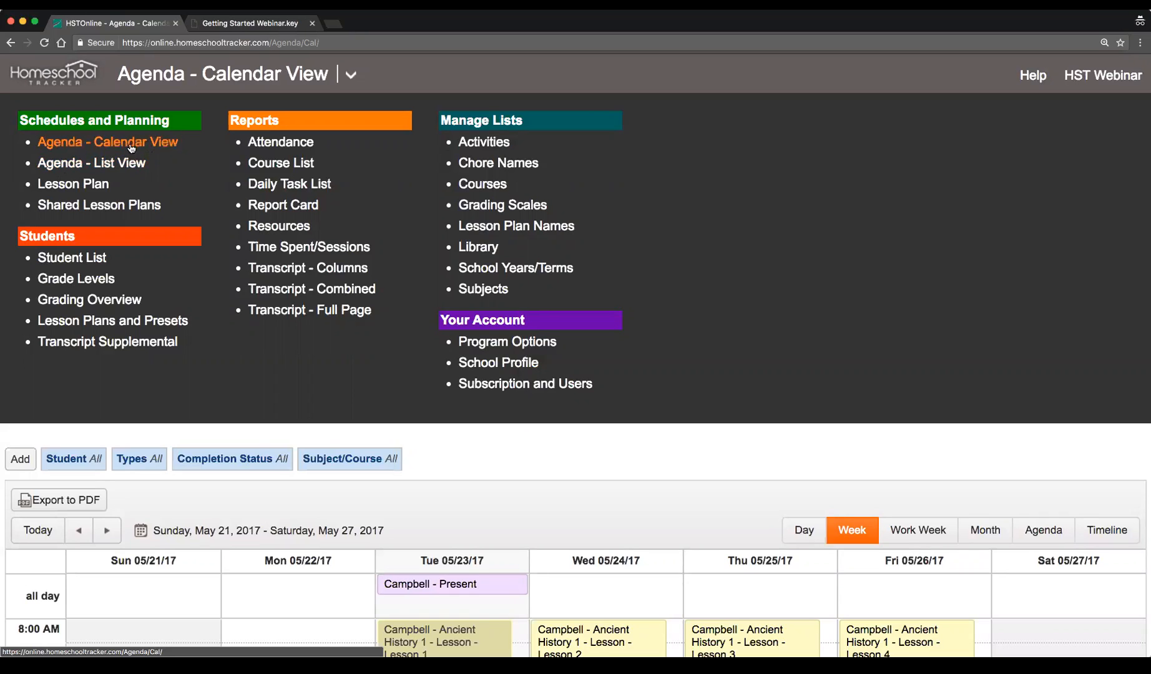
pyautogui.click(352, 74)
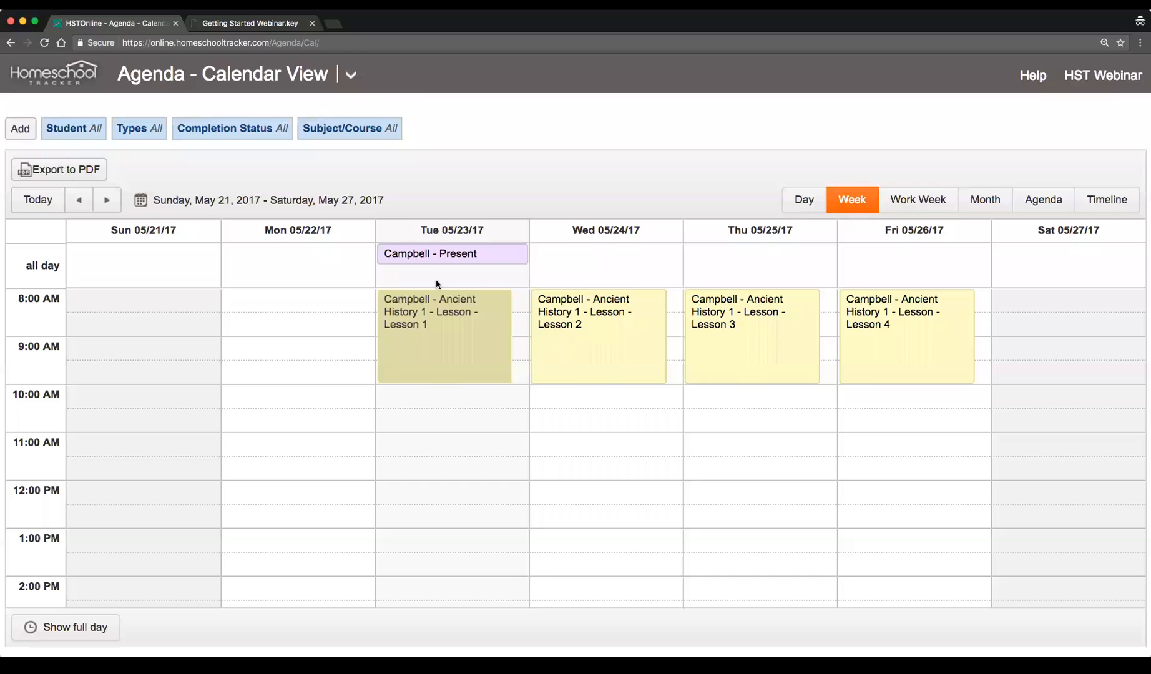
pyautogui.click(351, 74)
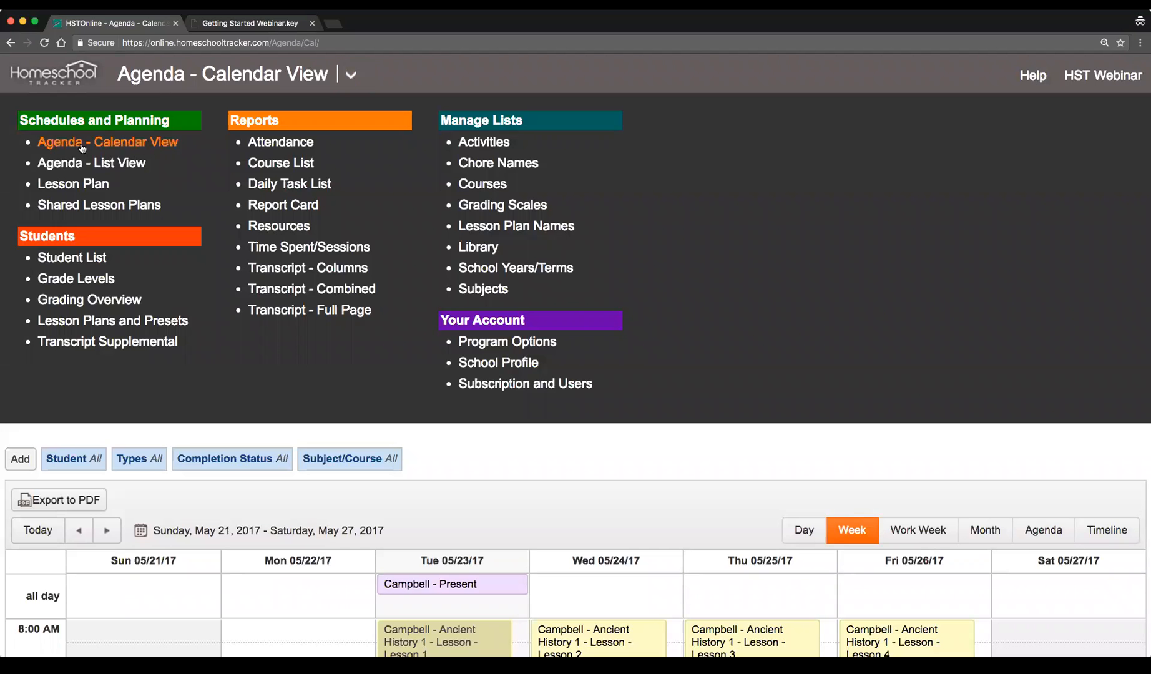
pyautogui.click(81, 164)
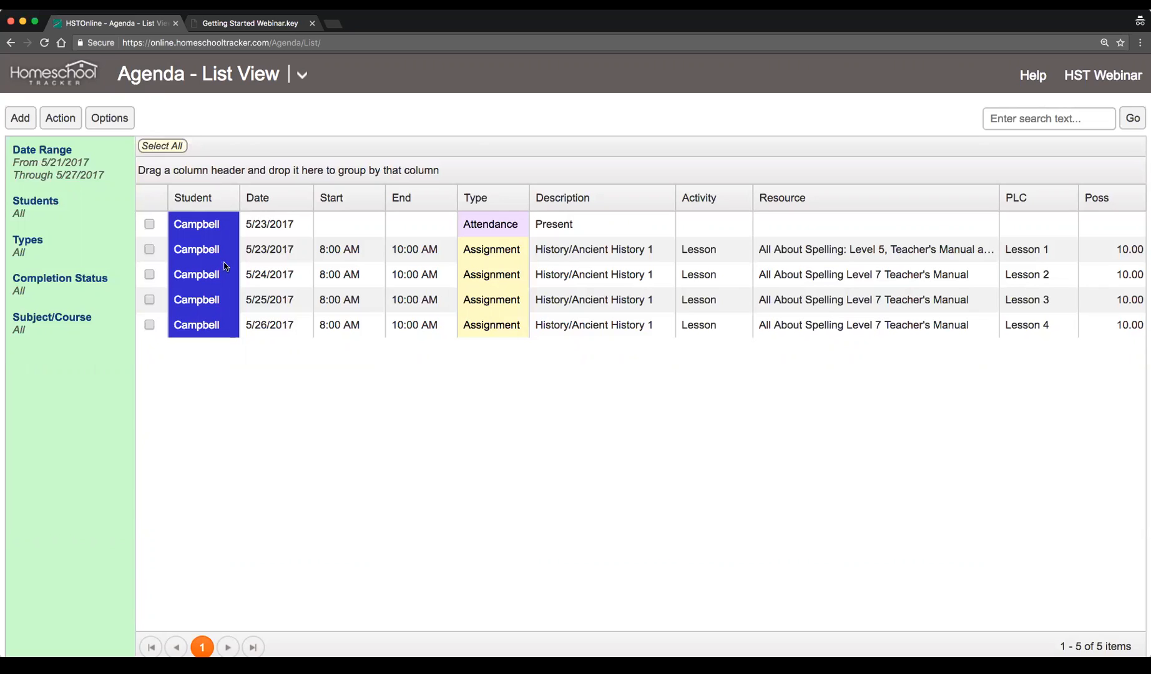
# Examine the attendance and assignment rows in the agenda list and their columns, including resource, points, grade and completion.
pyautogui.click(301, 226)
pyautogui.click(392, 249)
pyautogui.click(396, 275)
pyautogui.click(395, 300)
pyautogui.click(393, 324)
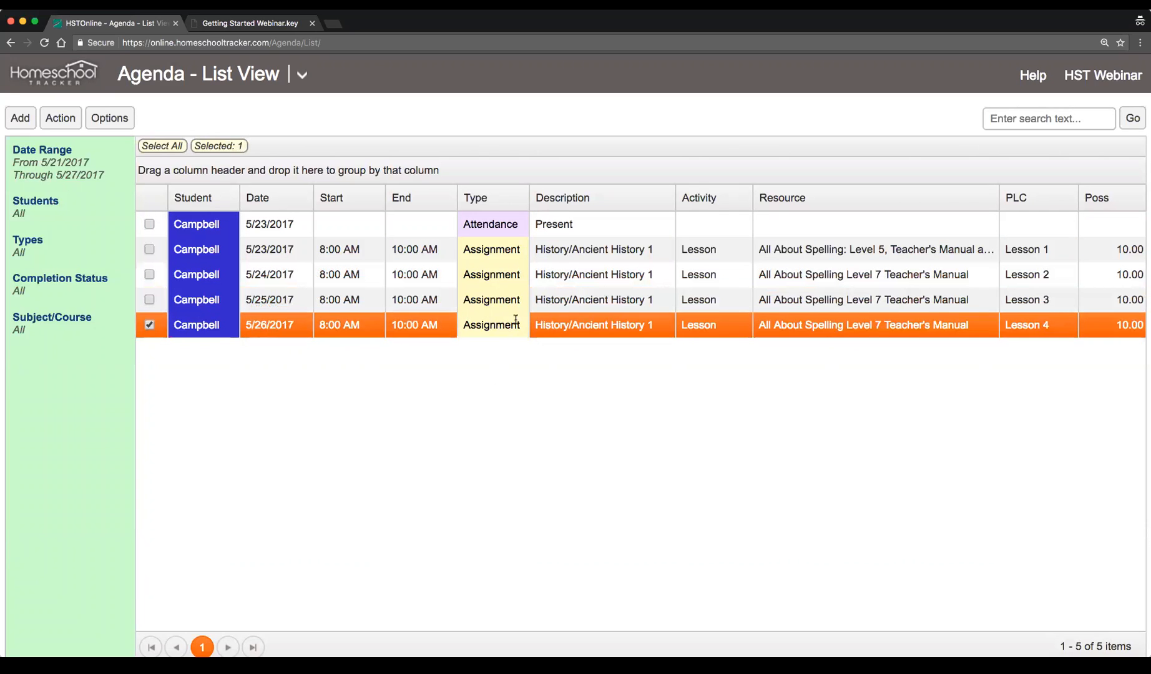
pyautogui.hscroll(6, 516, 320)
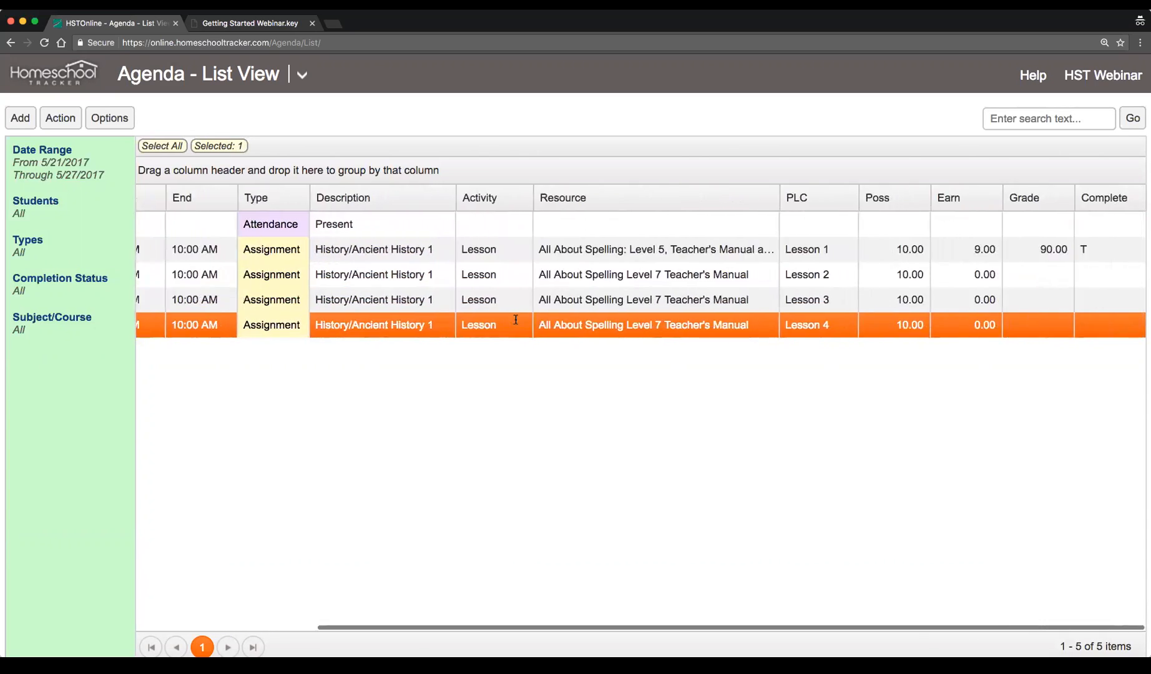
pyautogui.hscroll(-6, 516, 320)
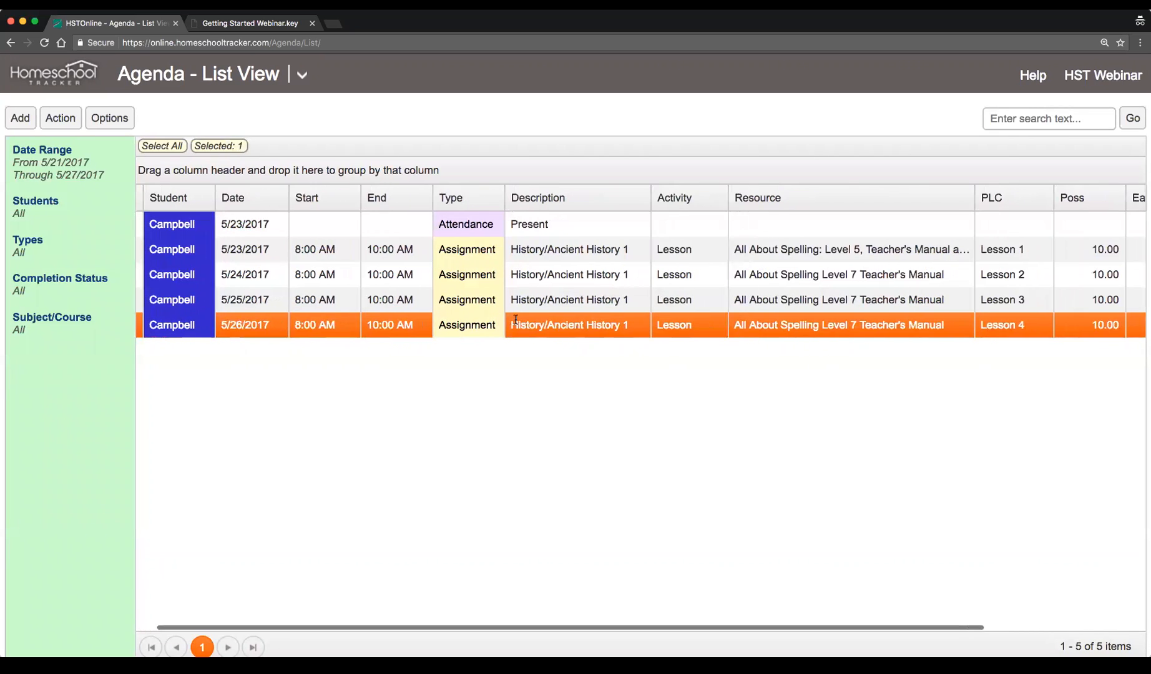
pyautogui.hscroll(3, 515, 320)
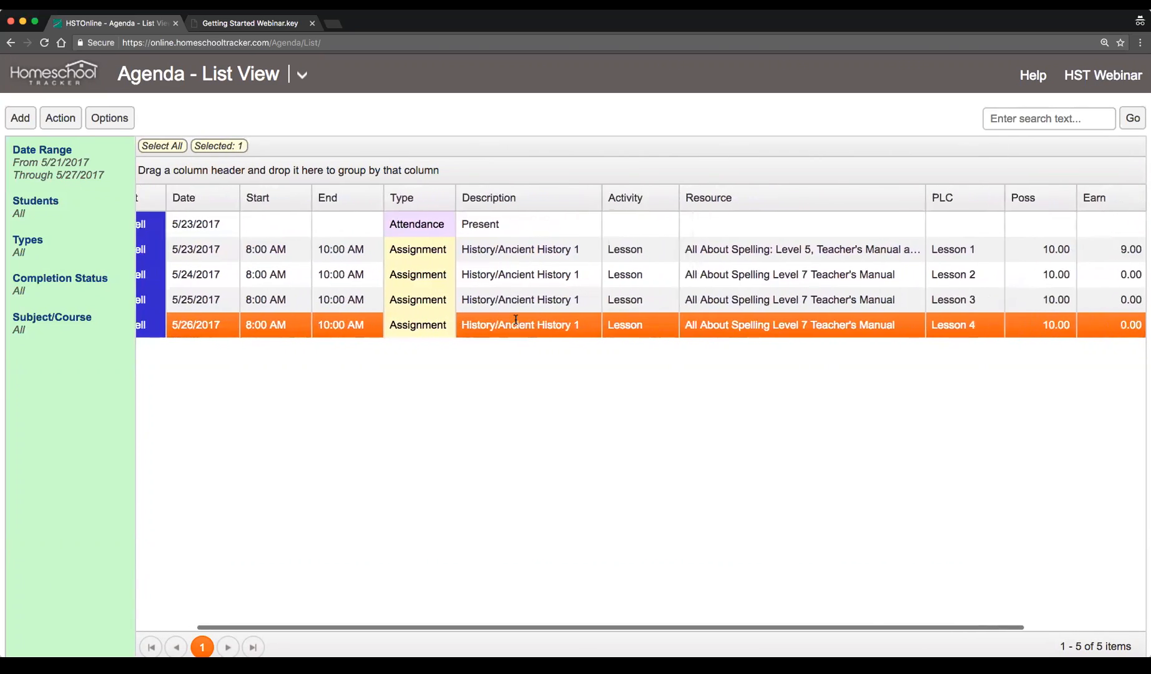
# Check the possible points, earned points, grade and completion columns of the Lesson 1 assignment in the agenda list.
pyautogui.hscroll(4, 763, 320)
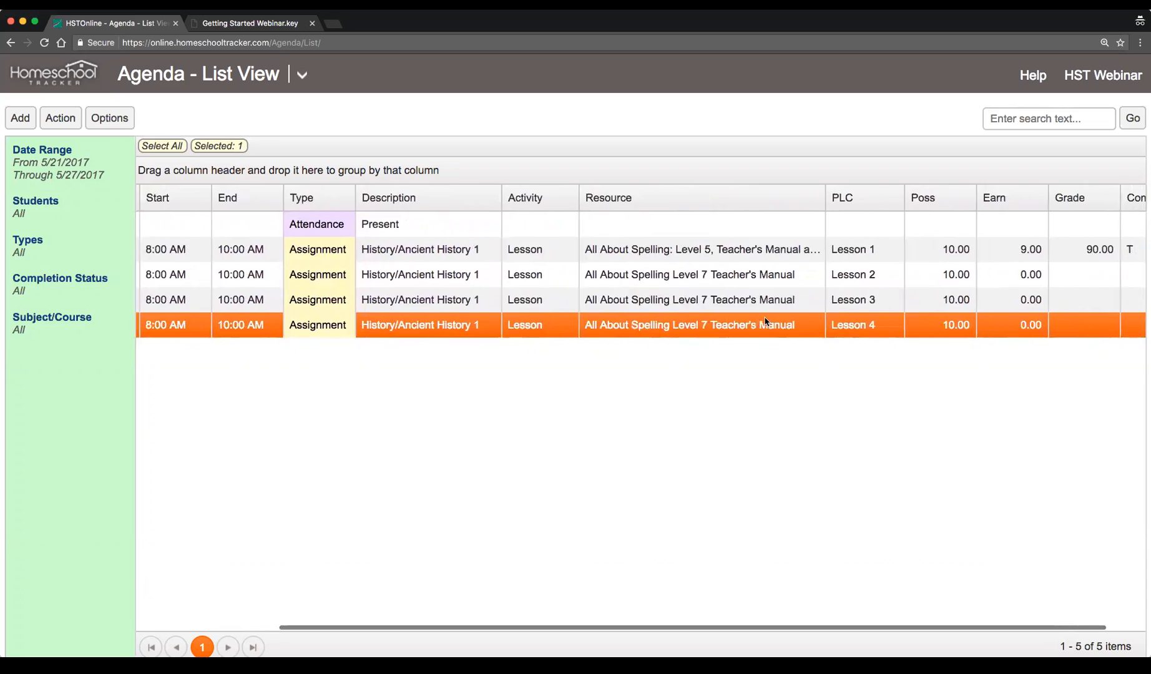
pyautogui.click(1053, 249)
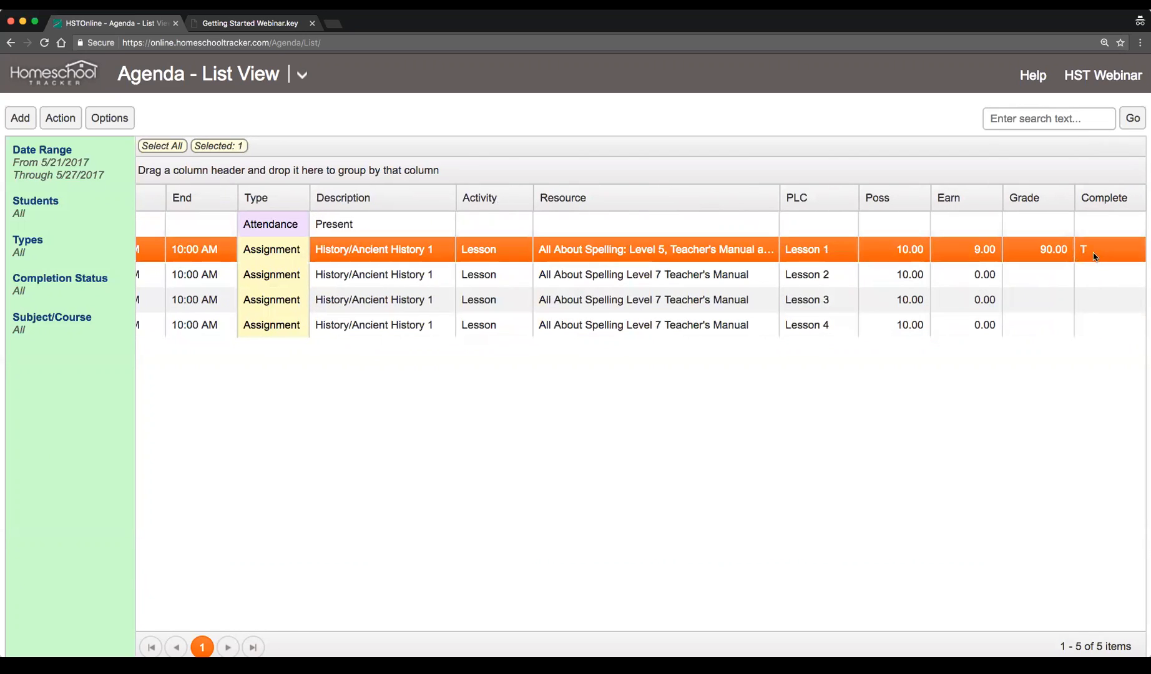
pyautogui.hscroll(-4, 684, 298)
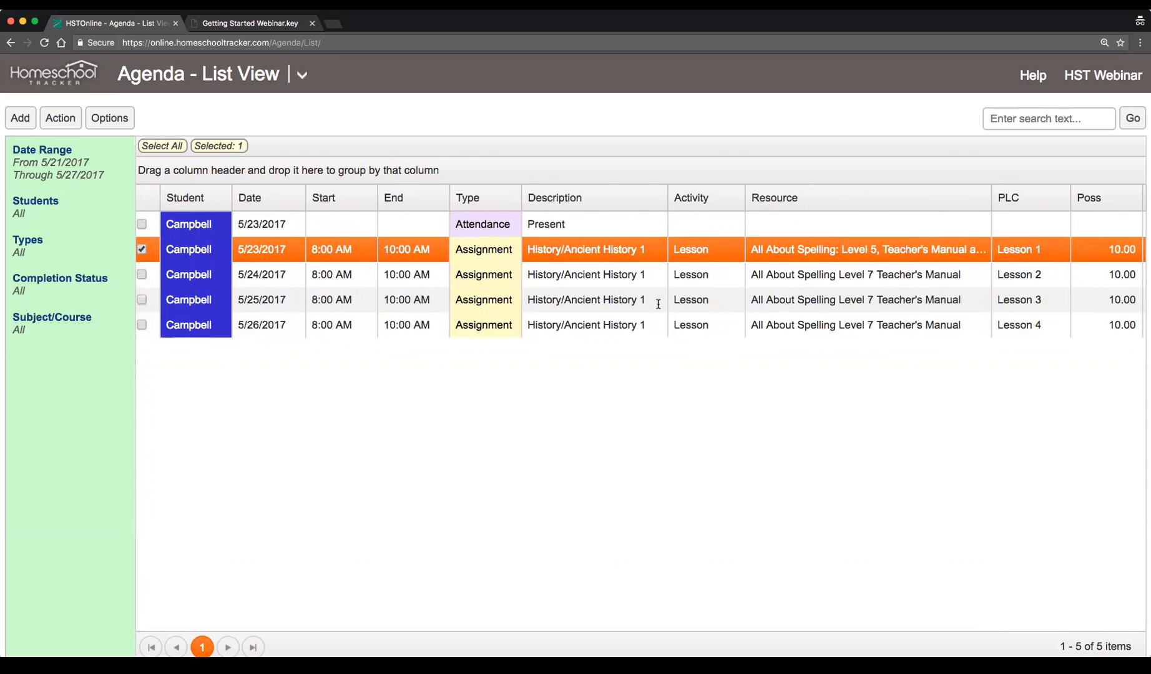
pyautogui.hscroll(-1, 658, 304)
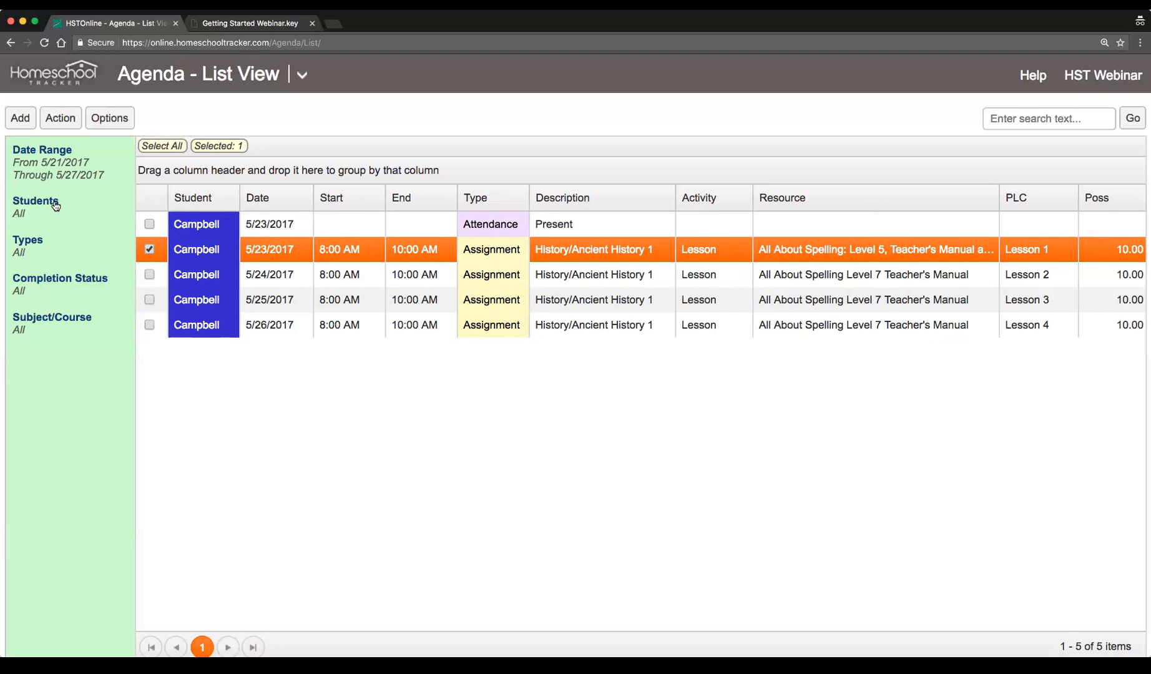
# Look at the date range filter of the agenda list.
pyautogui.scroll(-1, 38, 200)
pyautogui.click(39, 173)
pyautogui.click(177, 261)
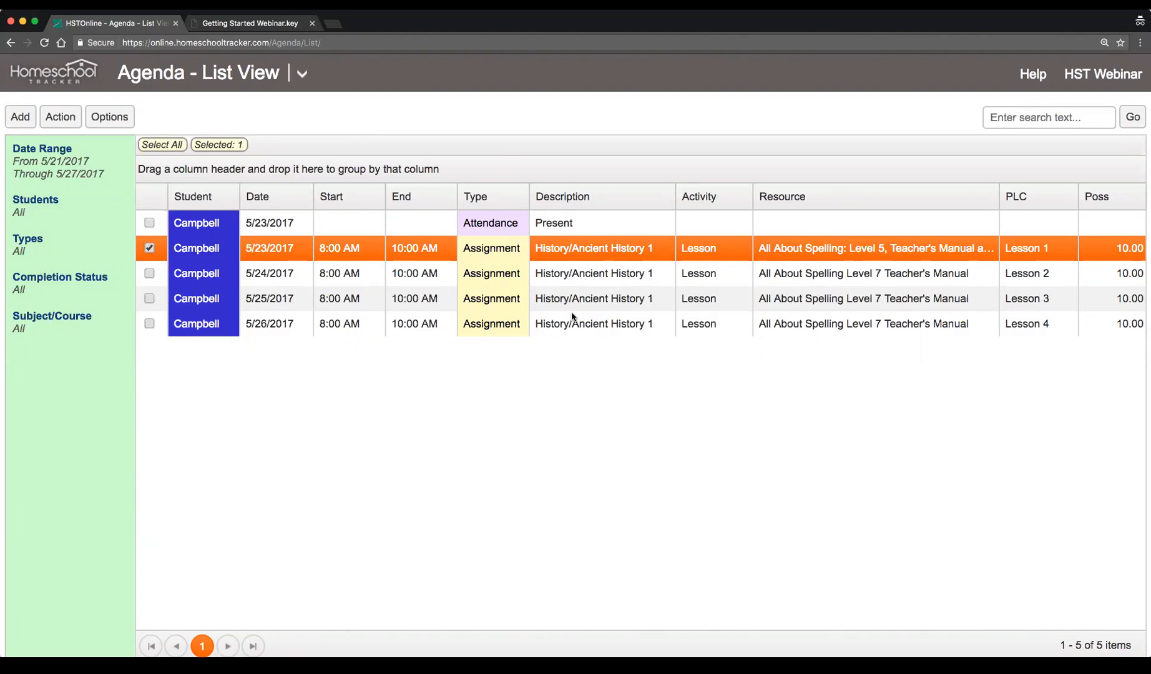
# Try sorting the agenda list by date in both directions and clear the sort.
pyautogui.click(264, 198)
pyautogui.click(283, 204)
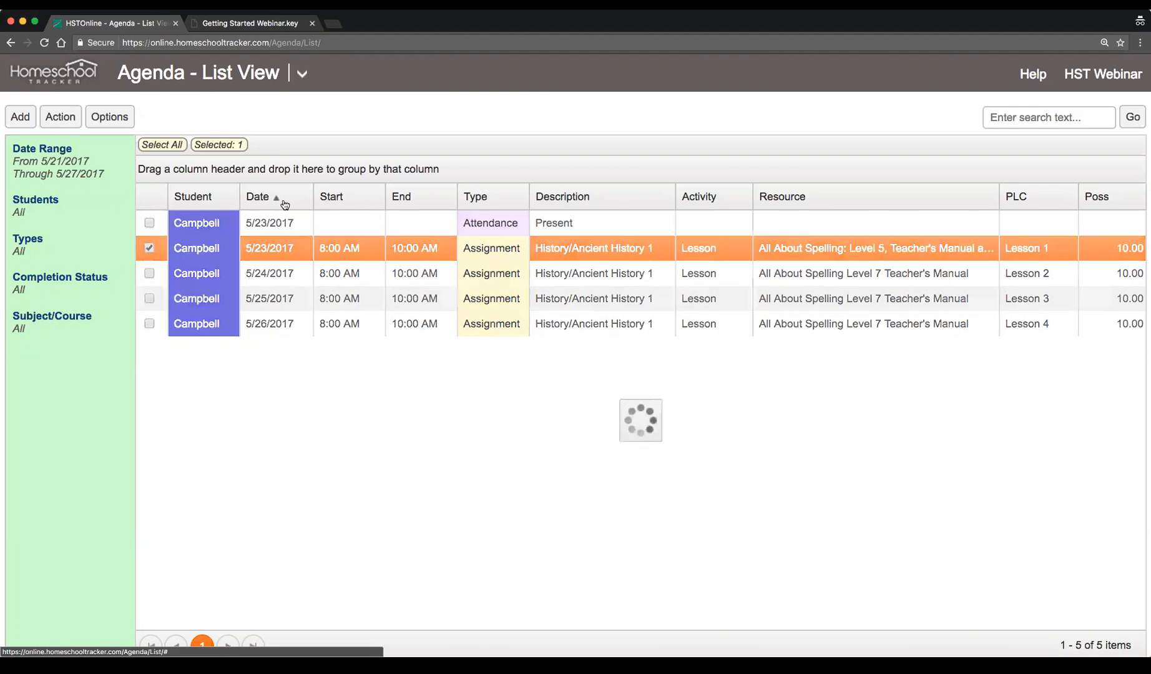
pyautogui.click(284, 205)
pyautogui.click(285, 205)
pyautogui.click(284, 205)
pyautogui.click(285, 204)
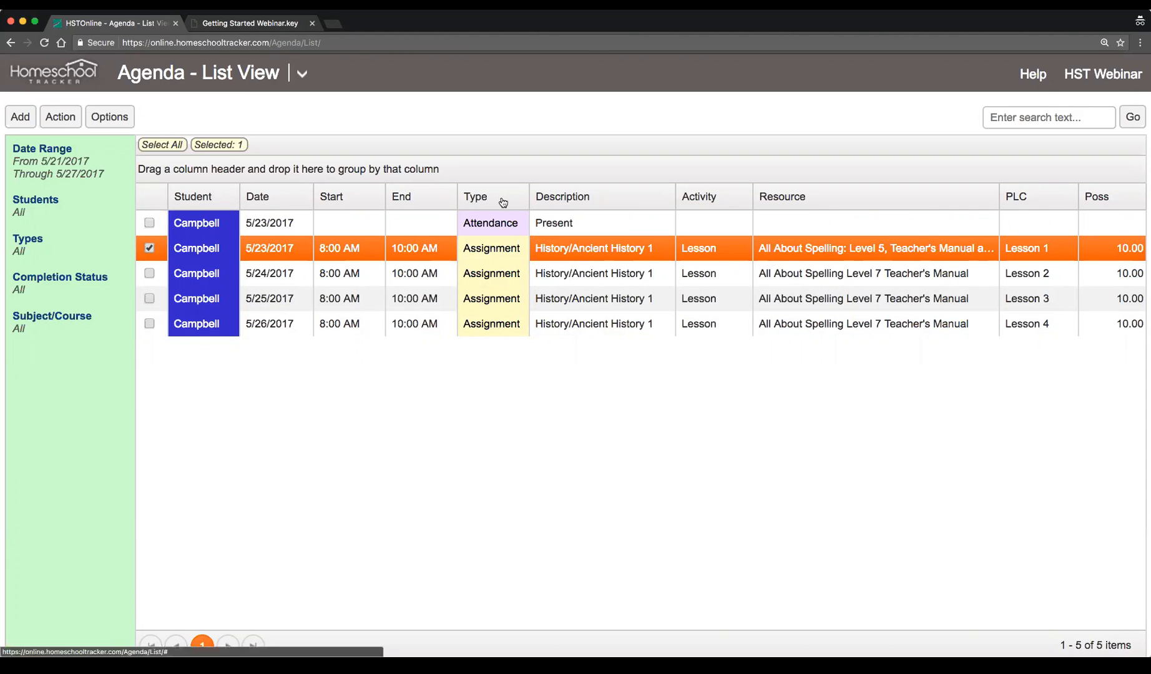
# Group the agenda list by type, try collapsing and expanding the Assignment and Attendance groups, and remove the grouping.
pyautogui.moveTo(504, 196); pyautogui.dragTo(244, 168)
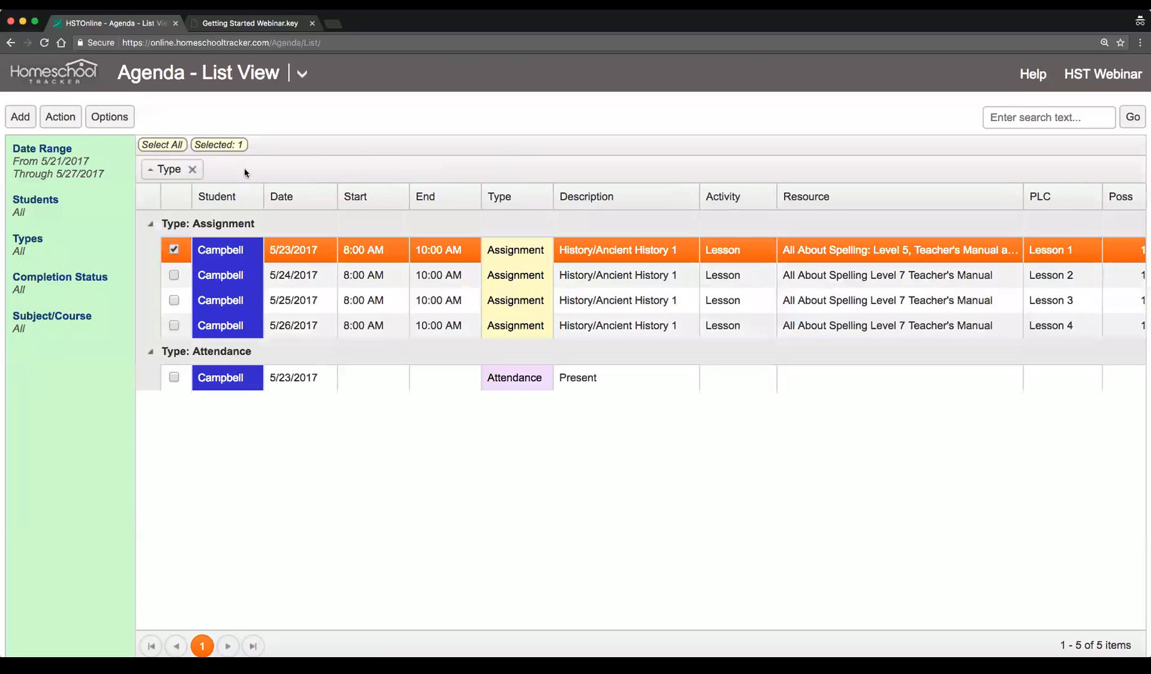
pyautogui.click(151, 226)
pyautogui.click(151, 225)
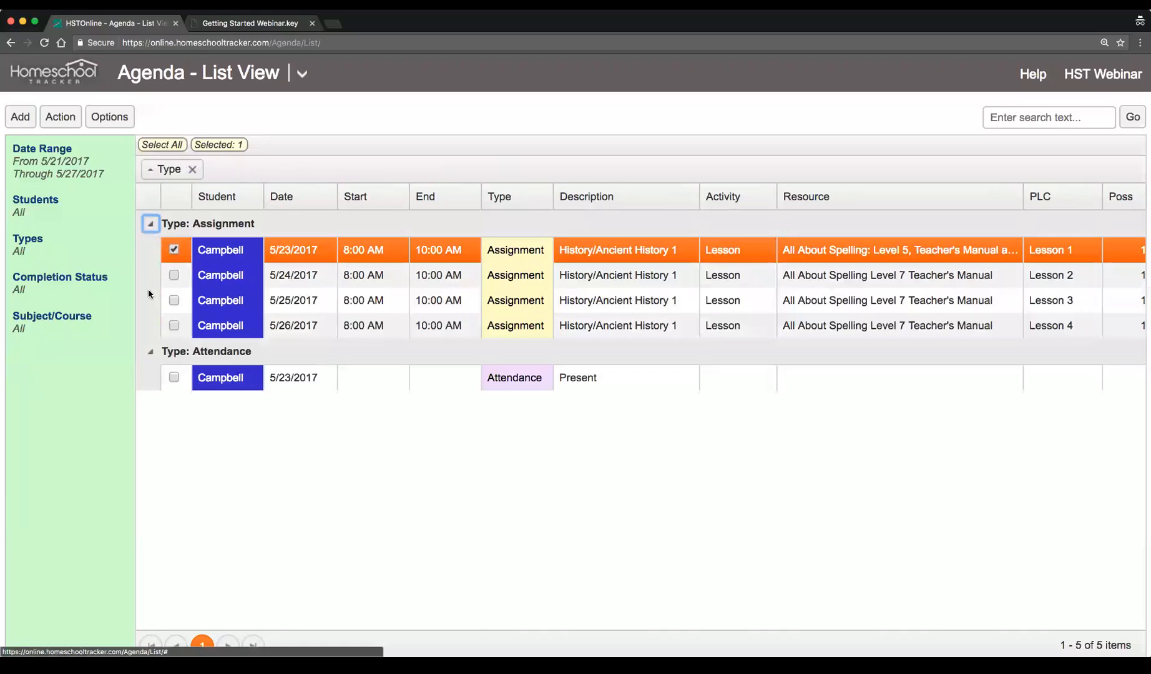
pyautogui.click(150, 353)
pyautogui.click(152, 353)
pyautogui.click(193, 169)
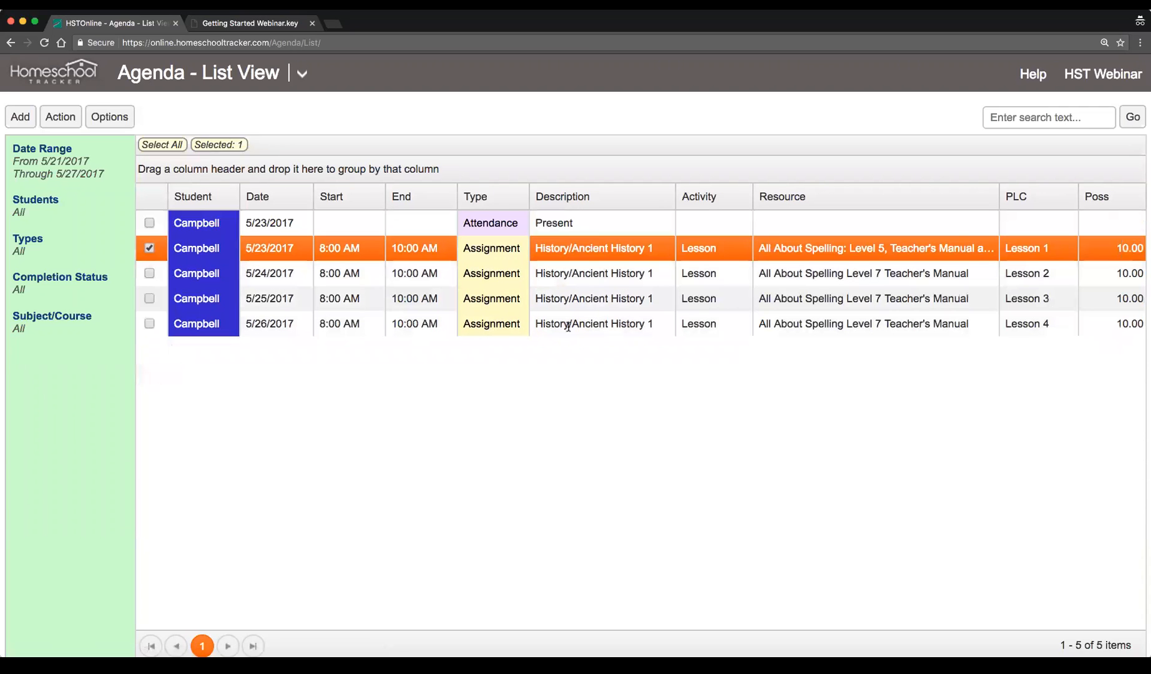
# Search the agenda list for "lesson" and clear the search.
pyautogui.scroll(1, 681, 276)
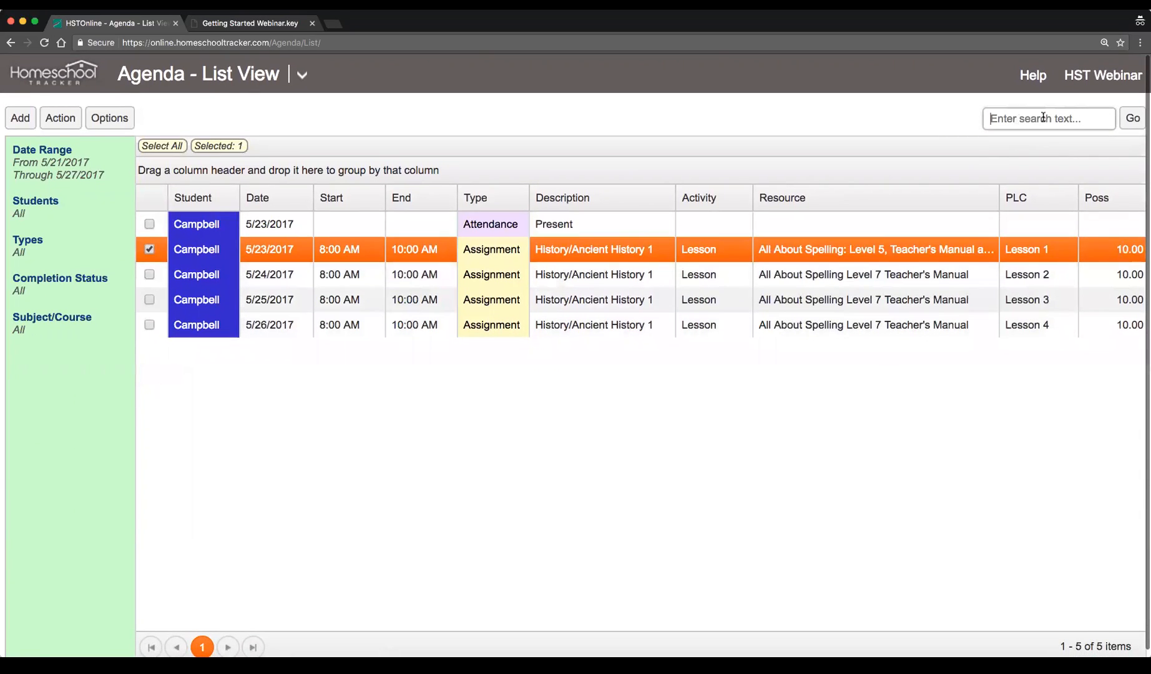
pyautogui.click(1027, 125)
pyautogui.write('lesson')
pyautogui.press('Return')
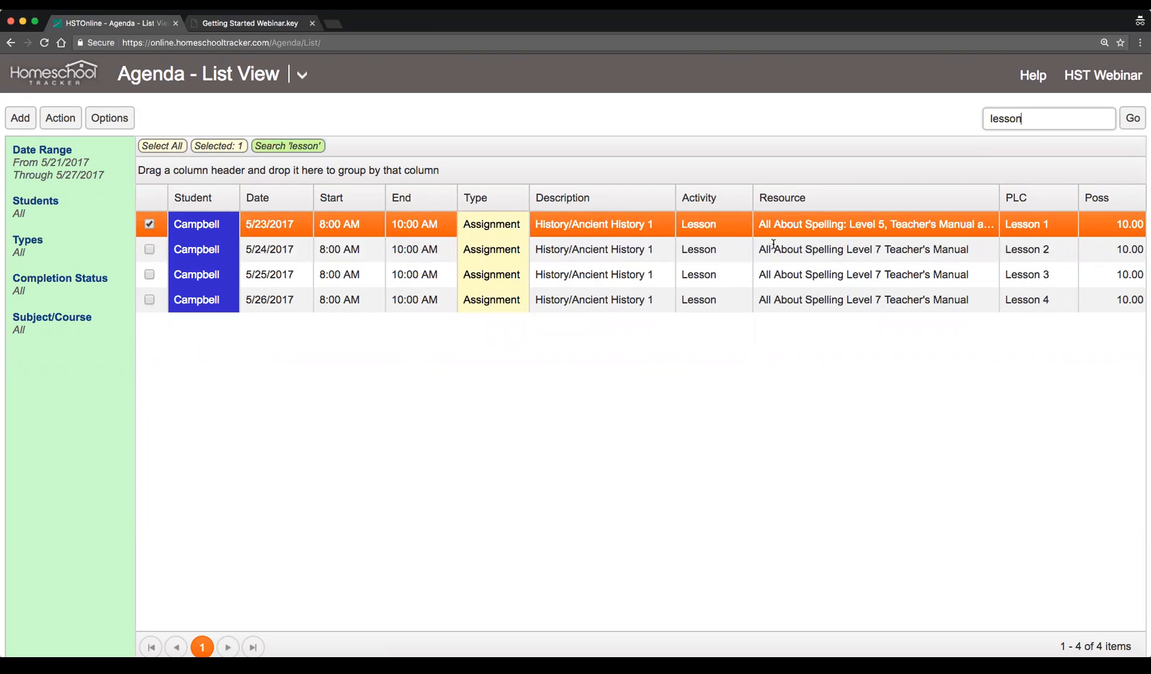
pyautogui.moveTo(1037, 123); pyautogui.dragTo(903, 114)
pyautogui.press('BackSpace')
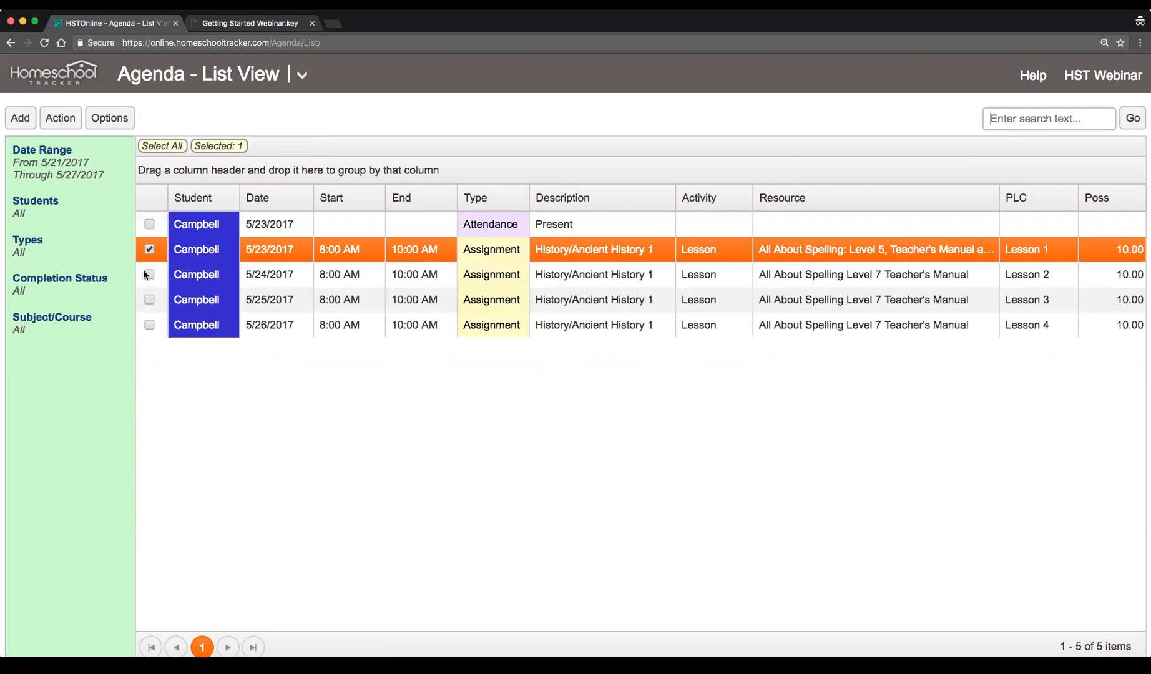
# Select only the Lesson 2, Lesson 3 and Lesson 4 assignments and open them for multi-editing.
pyautogui.click(150, 250)
pyautogui.hscroll(5, 446, 319)
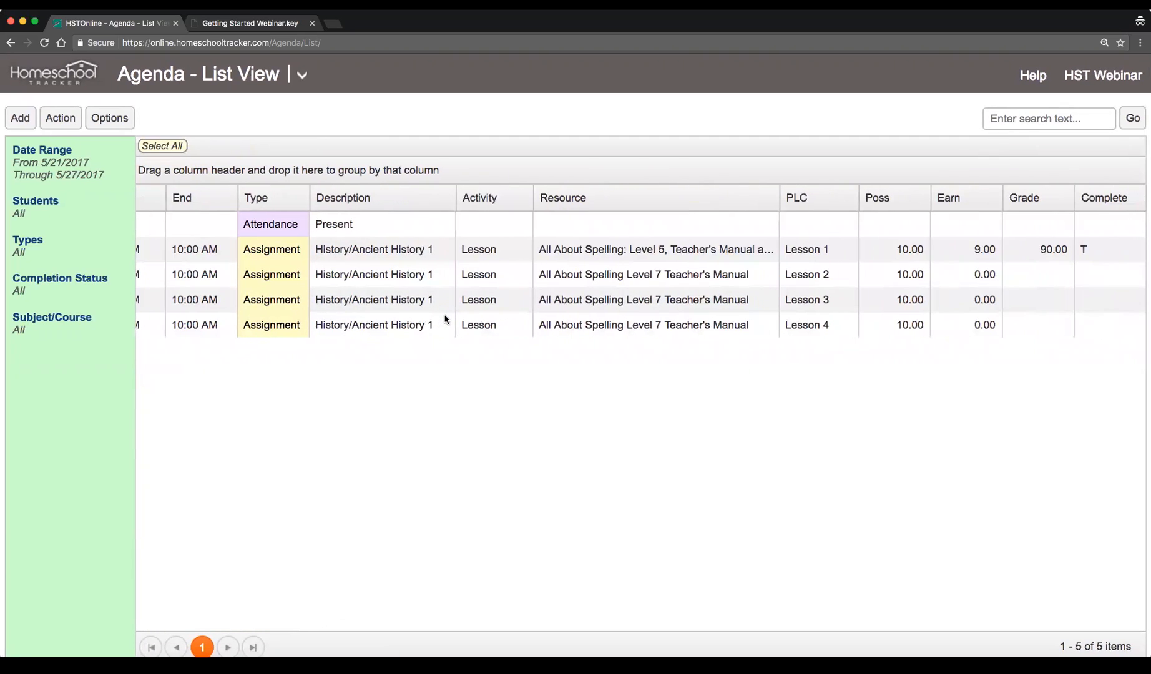
pyautogui.hscroll(-5, 444, 320)
pyautogui.click(149, 275)
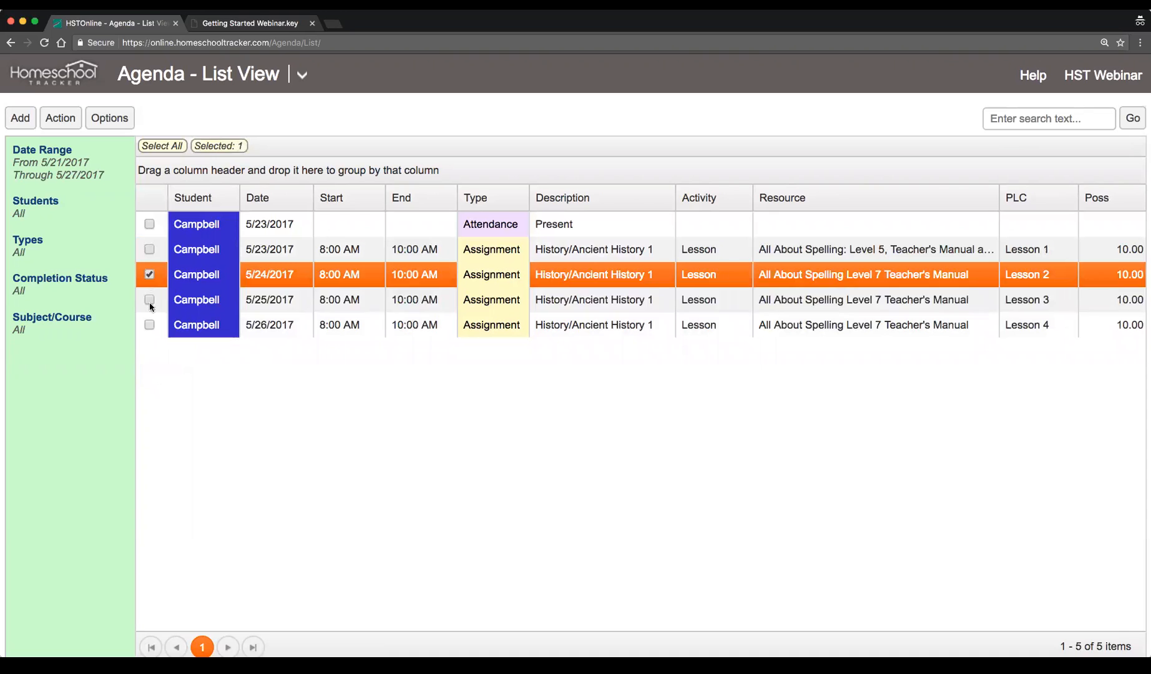
pyautogui.click(150, 300)
pyautogui.click(149, 325)
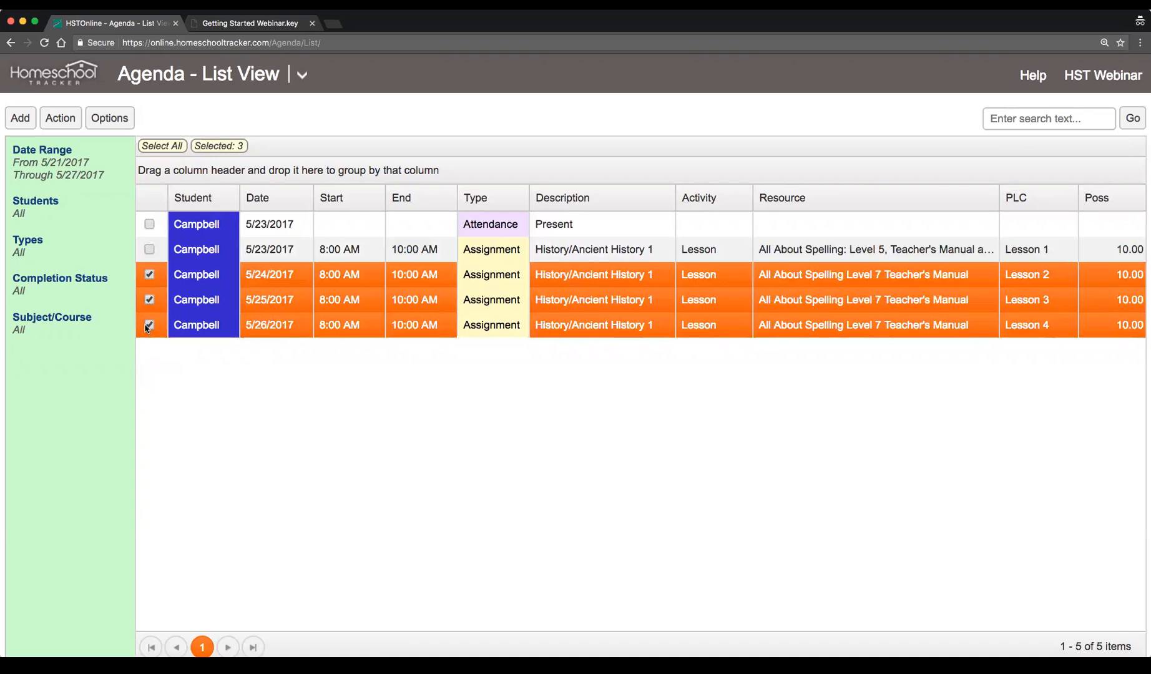
pyautogui.click(66, 127)
pyautogui.click(141, 226)
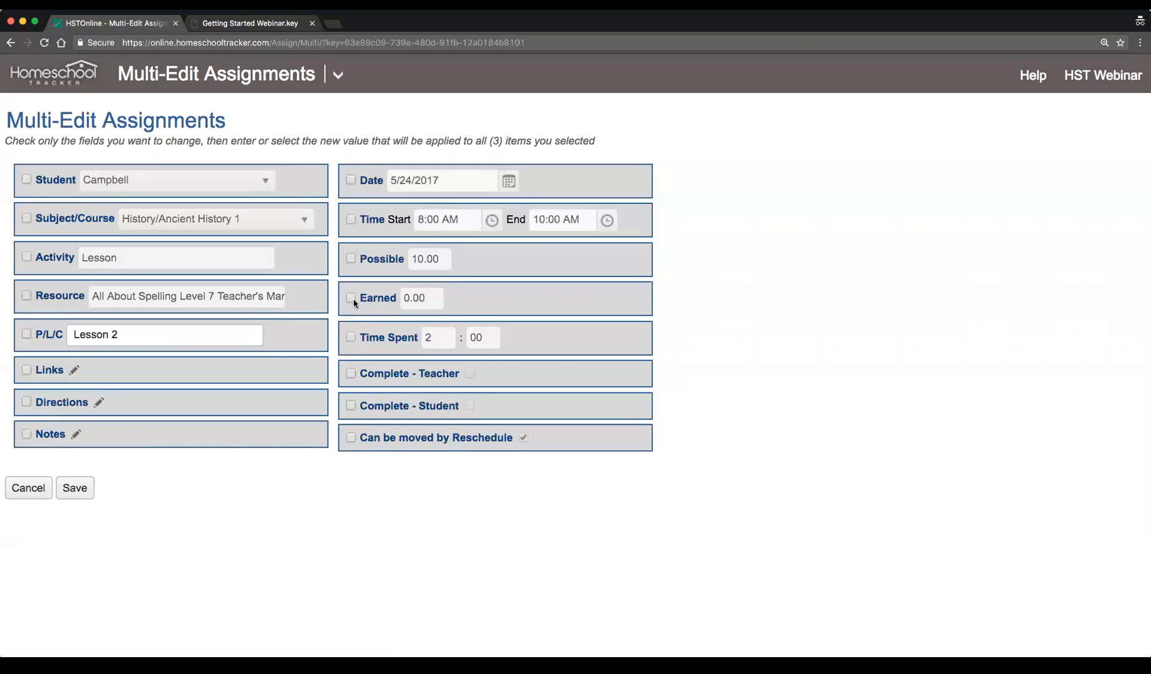
# Set the earned points of the selected assignments to 8, mark them Complete - Teacher, and save.
pyautogui.click(352, 300)
pyautogui.click(416, 301)
pyautogui.write('8')
pyautogui.click(783, 337)
pyautogui.click(352, 374)
pyautogui.click(471, 373)
pyautogui.click(76, 490)
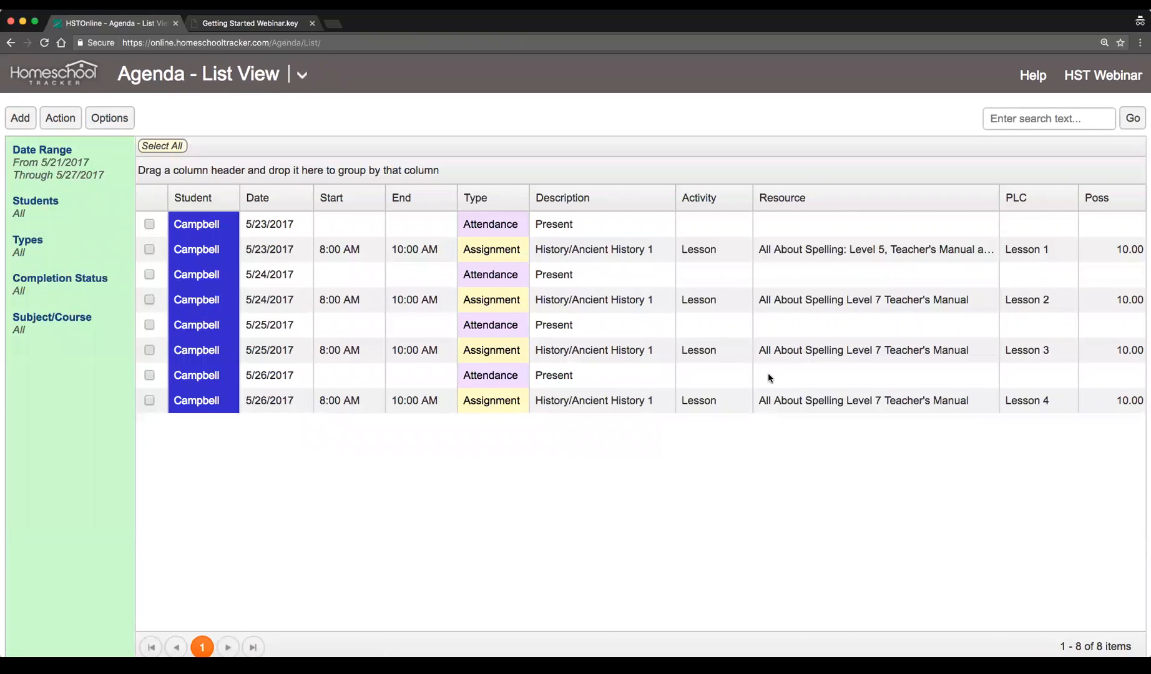
# Check the earned points, grade and completion columns for Lessons 2 to 4 in the agenda list.
pyautogui.hscroll(2, 767, 372)
pyautogui.hscroll(4, 768, 372)
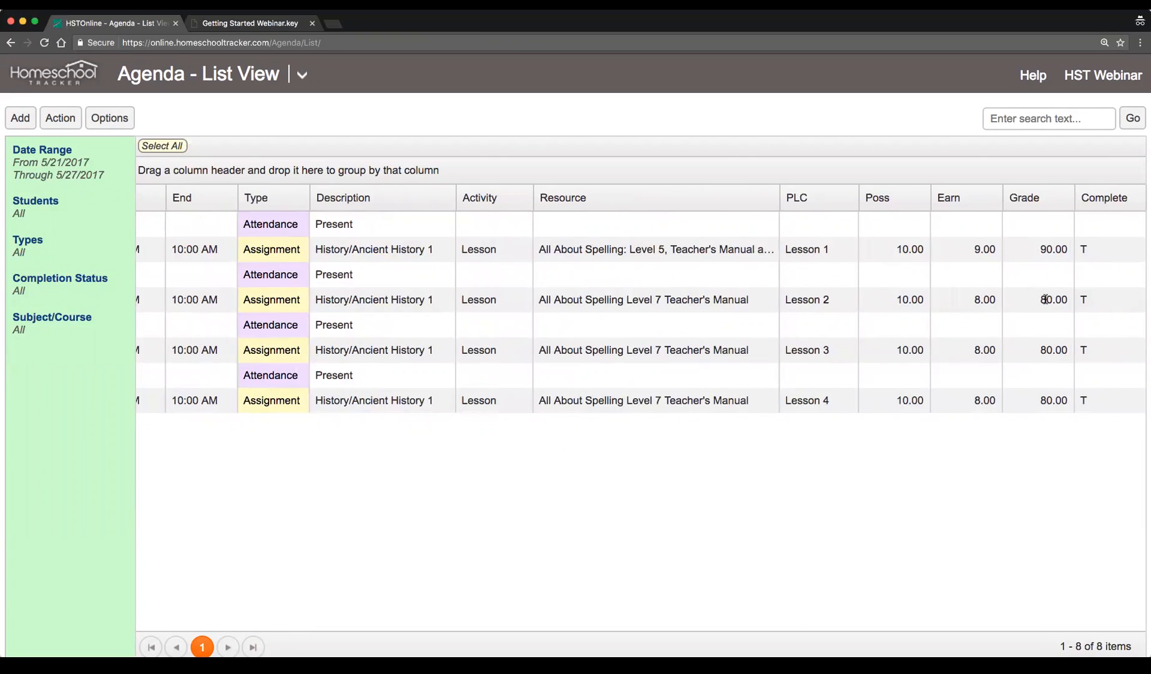
pyautogui.hscroll(-5, 428, 347)
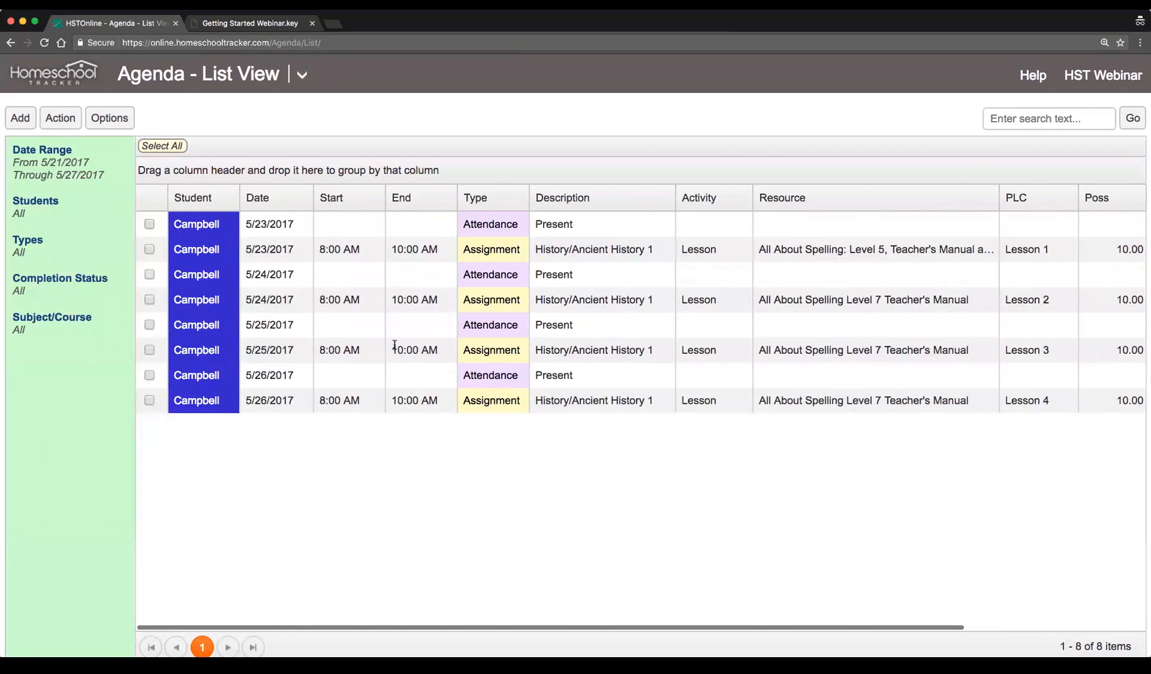
# Review the attendance rows for 5/23/2017 through 5/26/2017 in the agenda list.
pyautogui.click(272, 375)
pyautogui.click(269, 326)
pyautogui.click(267, 284)
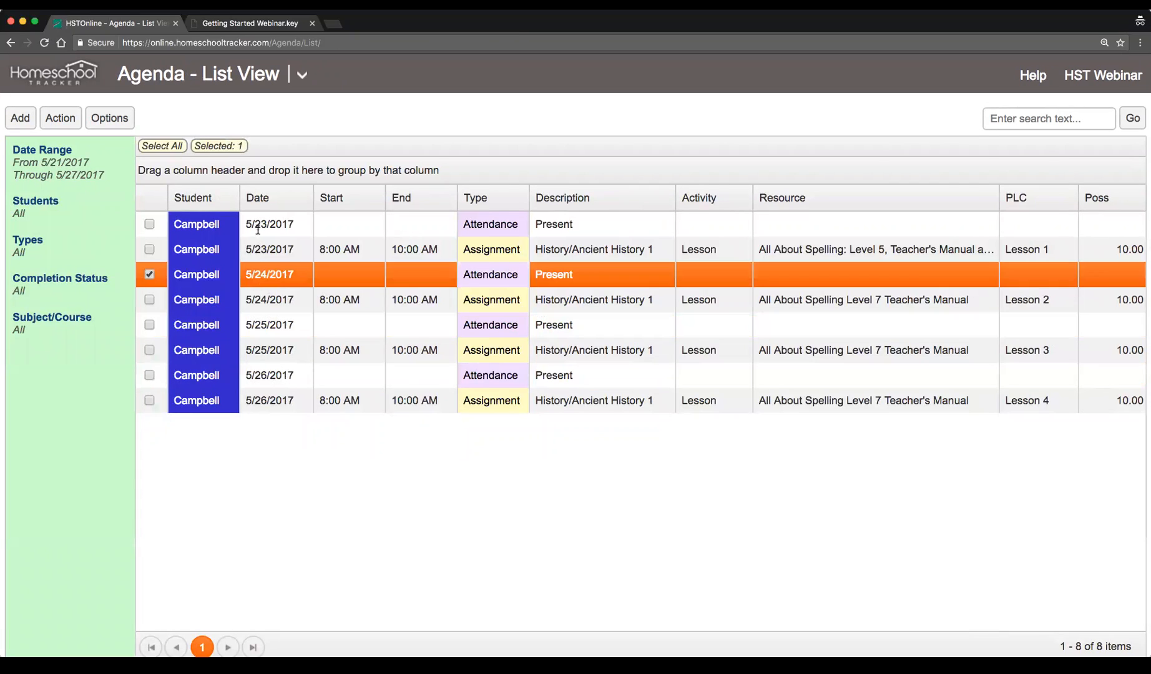
pyautogui.click(258, 229)
pyautogui.click(258, 275)
pyautogui.click(258, 328)
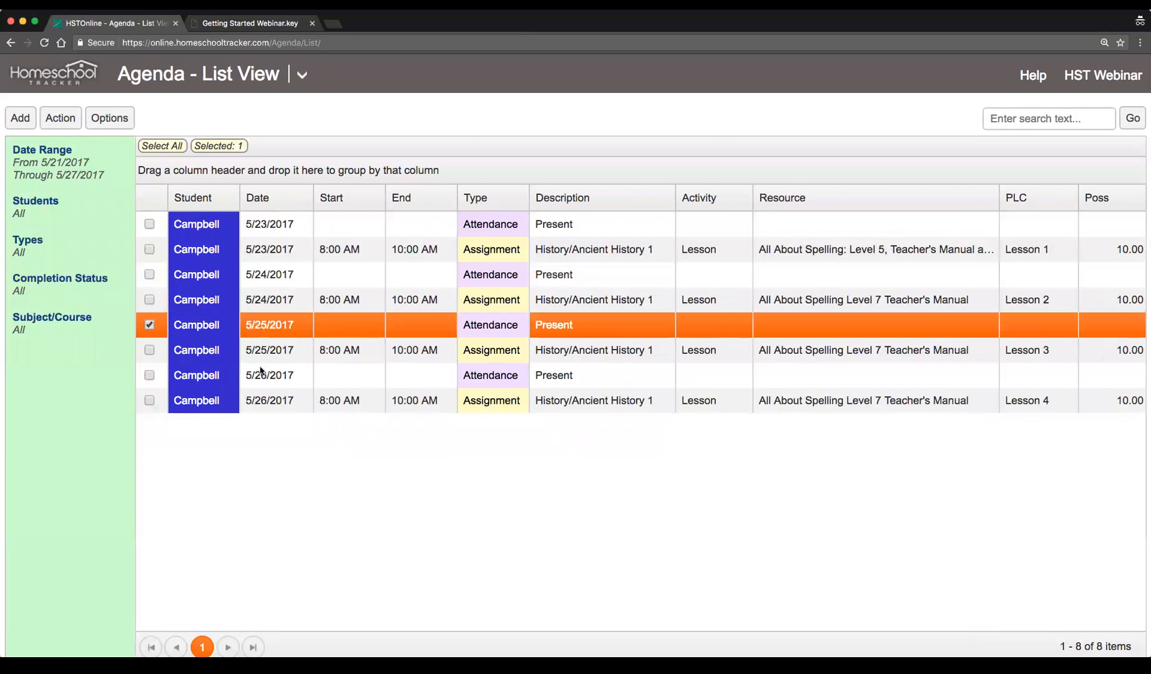
pyautogui.click(263, 373)
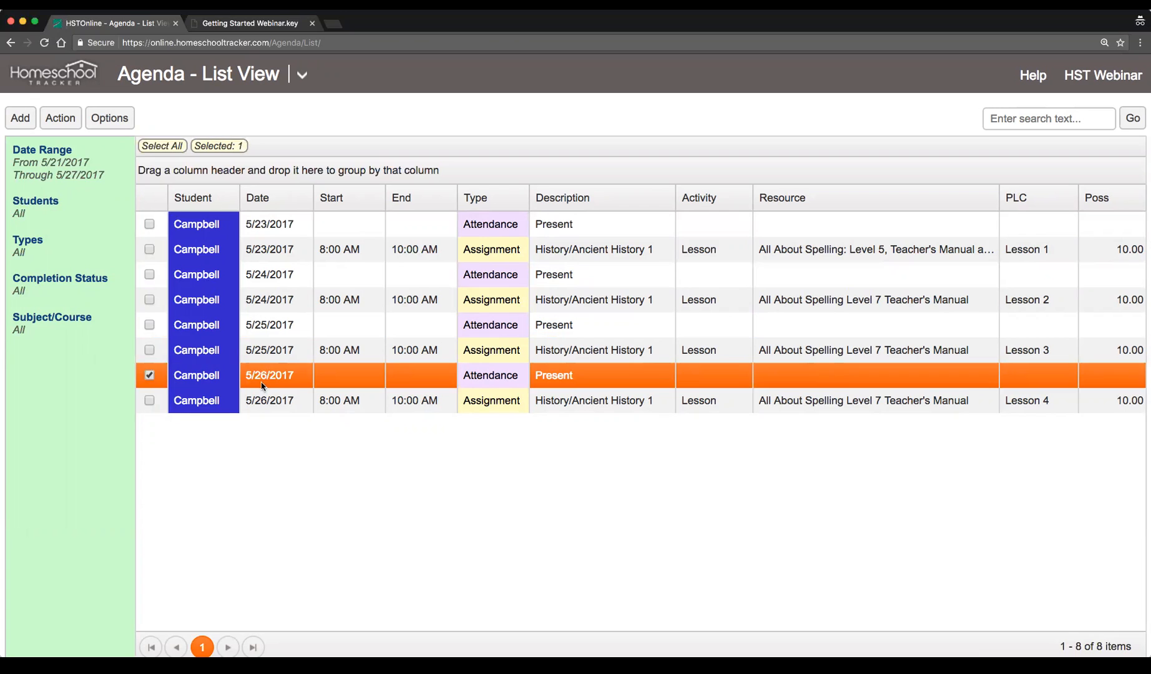
# Switch to the Getting Started Webinar presentation and view its Assignments slide.
pyautogui.click(249, 24)
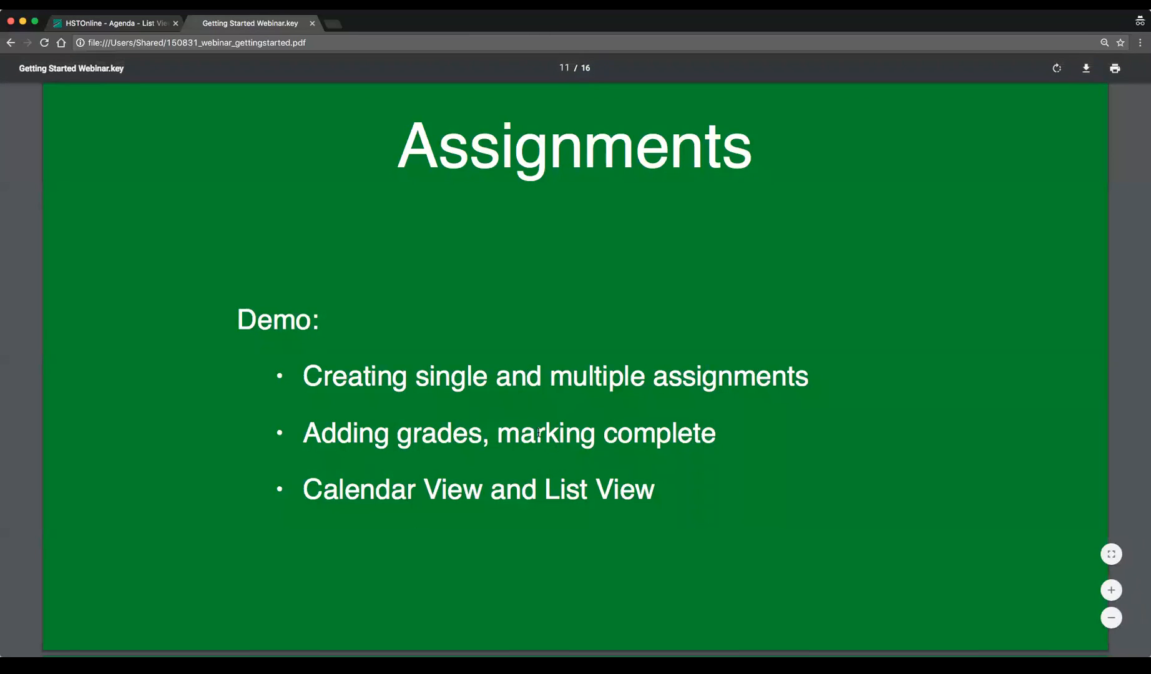
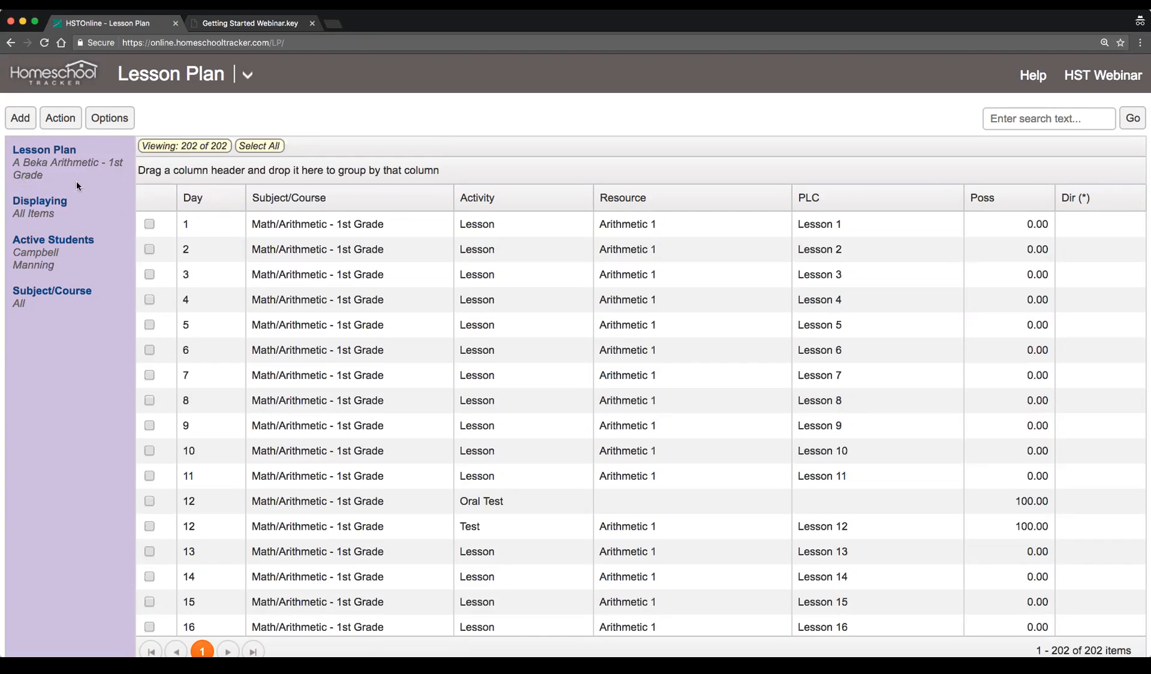
# Open the Day 1 item of the A Beka Arithmetic - 1st Grade lesson plan, review its fields, and close it.
pyautogui.scroll(2, 420, 352)
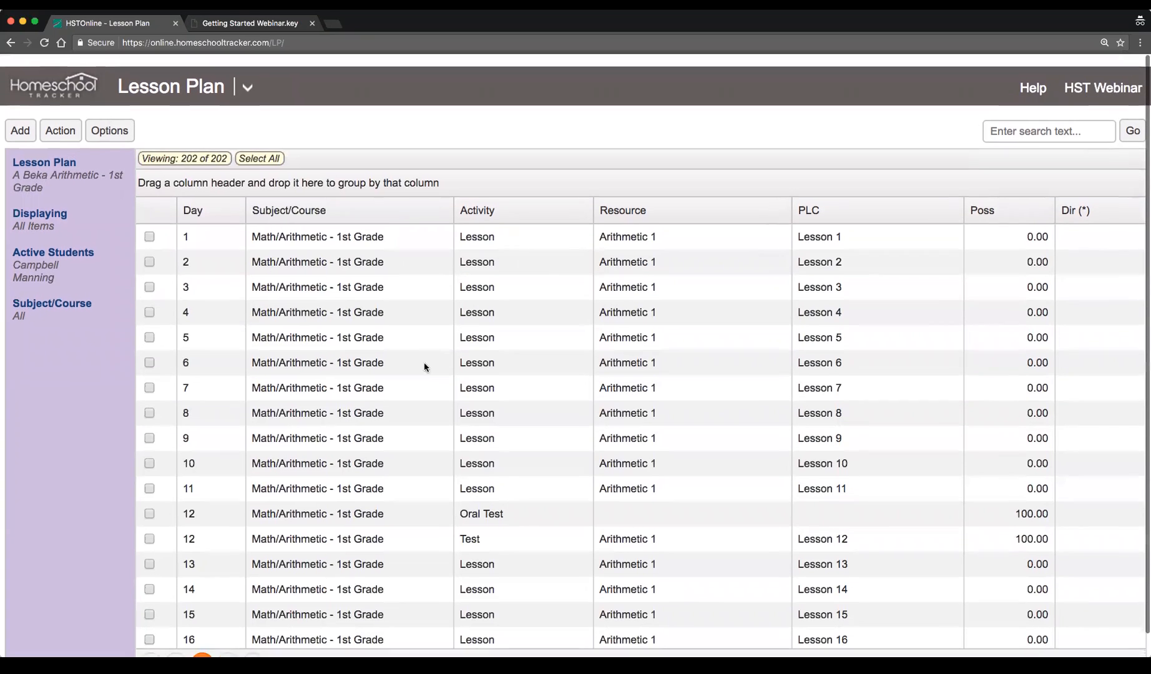
pyautogui.click(392, 231)
pyautogui.click(388, 249)
pyautogui.click(387, 274)
pyautogui.click(387, 258)
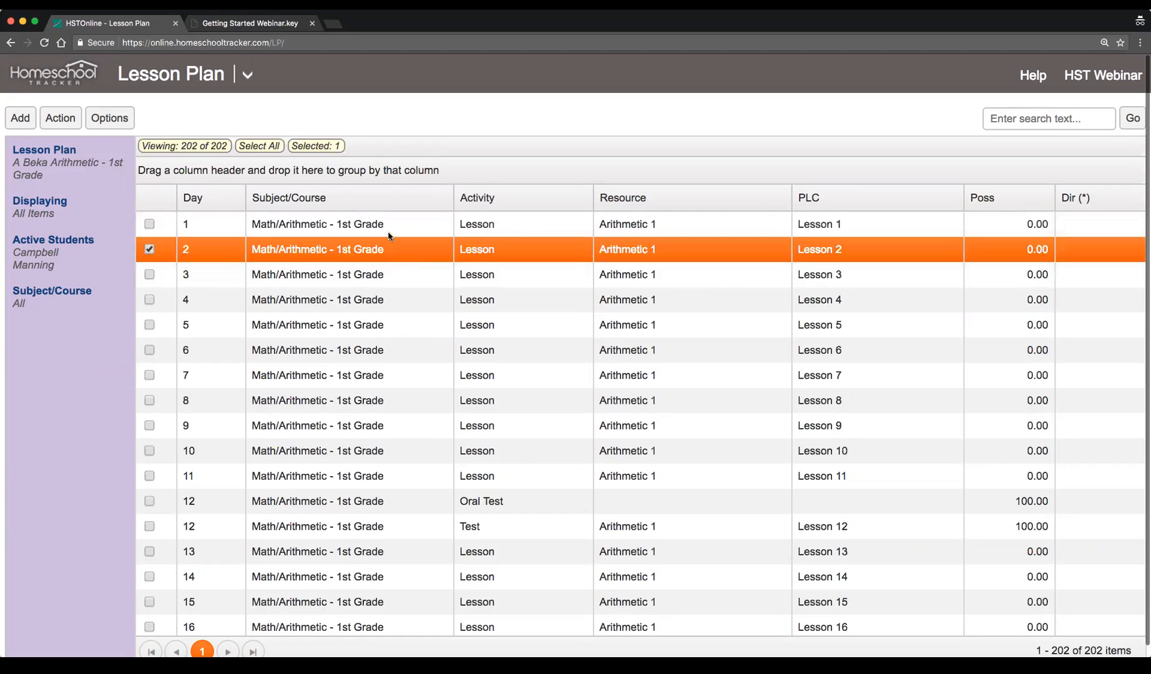
pyautogui.click(389, 232)
pyautogui.click(396, 255)
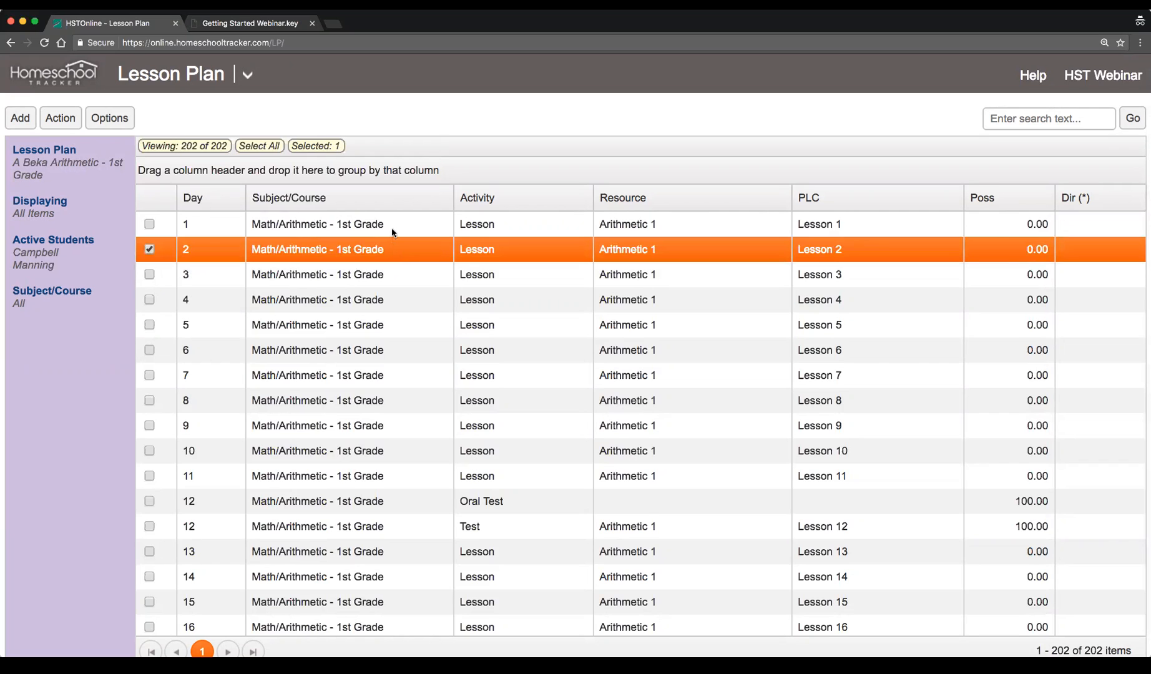
pyautogui.click(391, 231)
pyautogui.doubleClick(392, 231)
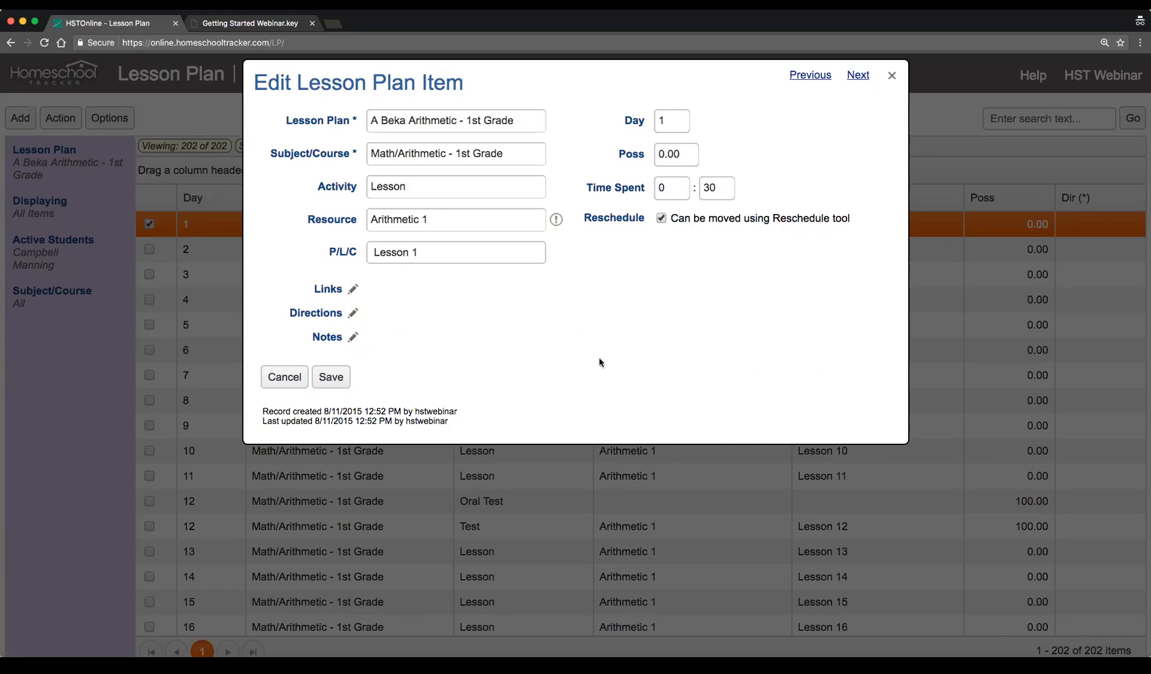
pyautogui.click(892, 75)
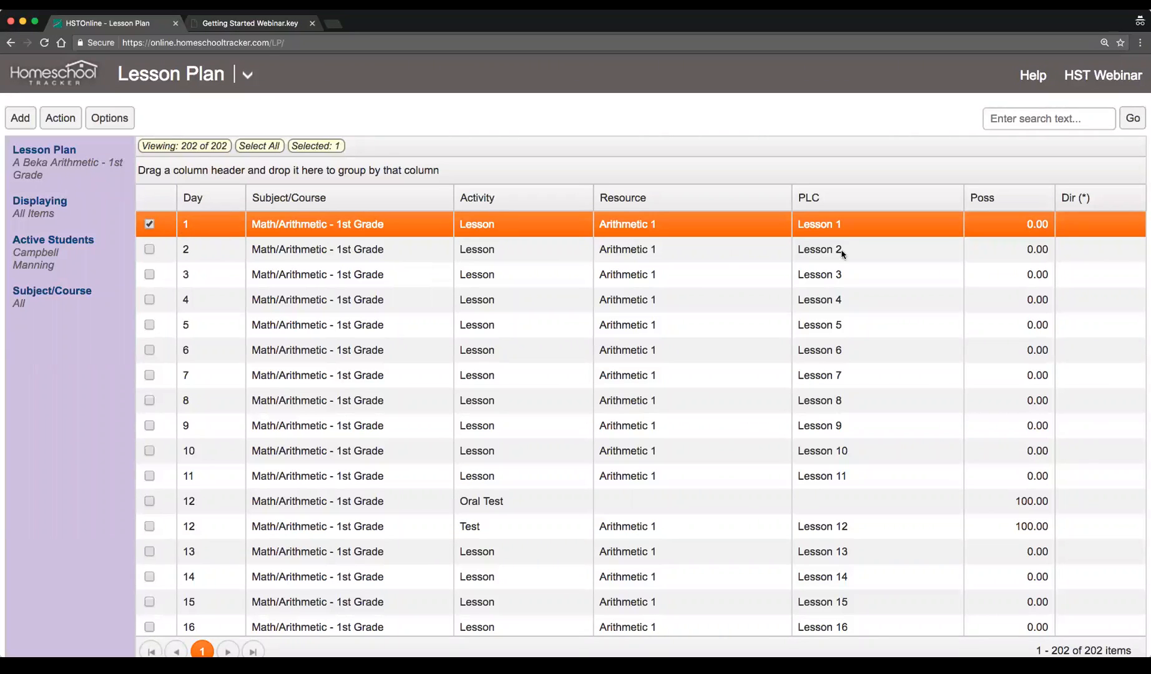
# Examine the daily lesson rows and the Day 12 Oral Test and Test rows in the arithmetic lesson plan, including possible points.
pyautogui.click(658, 255)
pyautogui.click(857, 282)
pyautogui.click(856, 305)
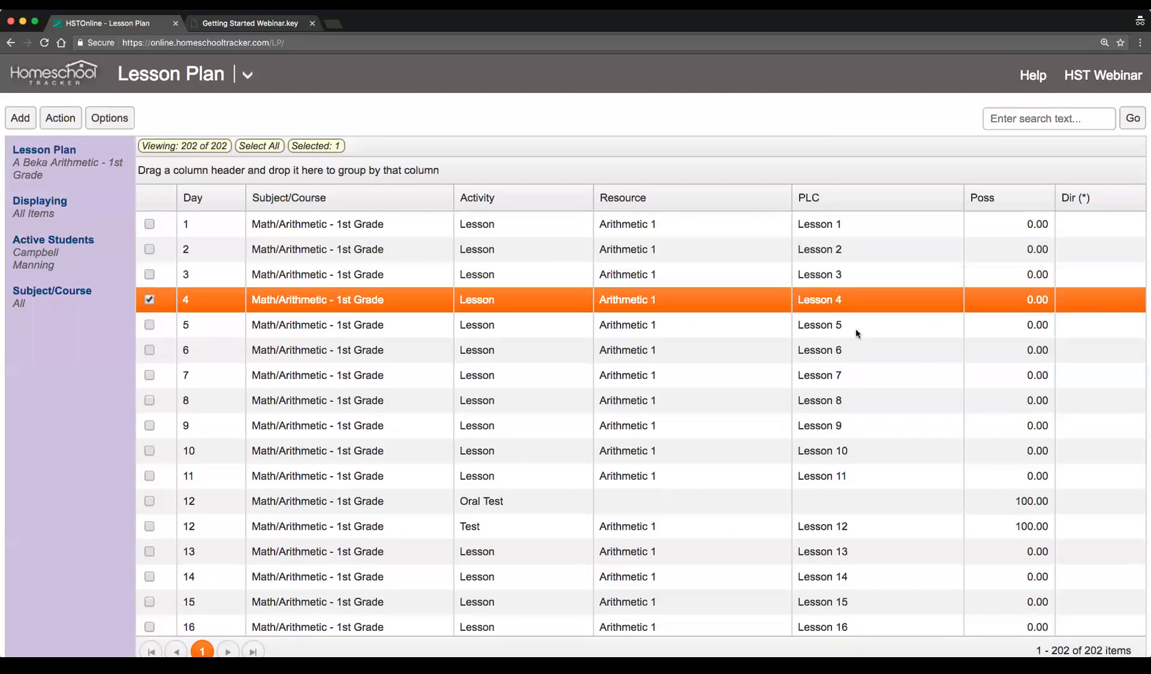
pyautogui.click(858, 332)
pyautogui.click(855, 485)
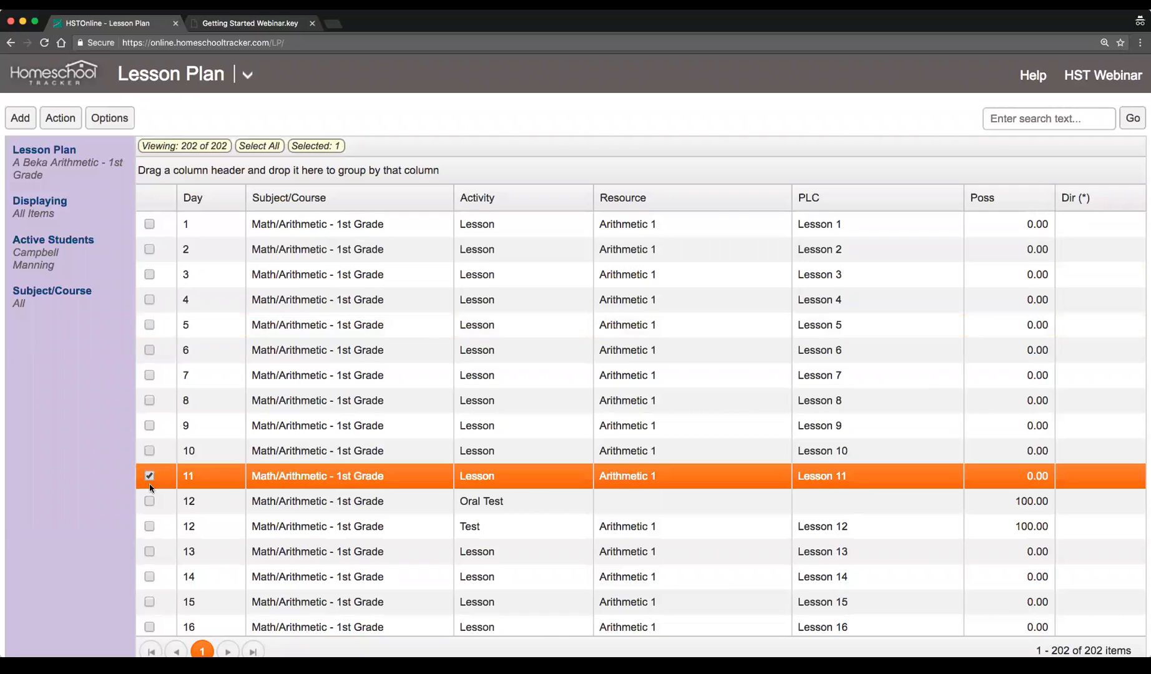
pyautogui.click(482, 505)
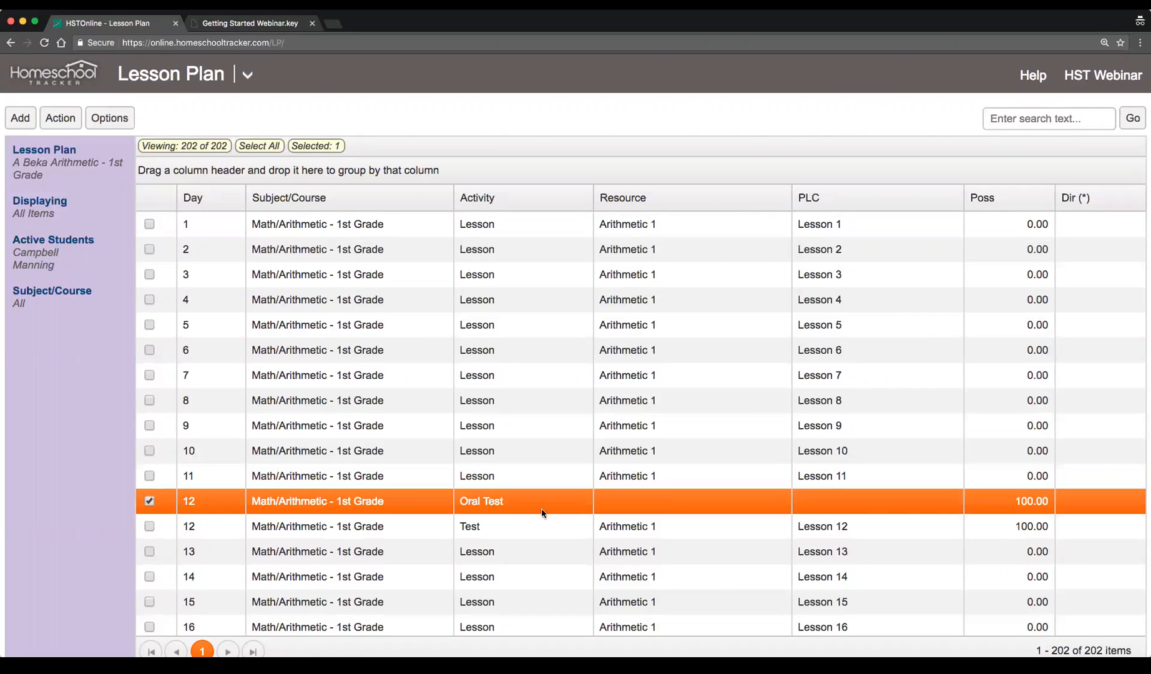
pyautogui.scroll(-1, 989, 511)
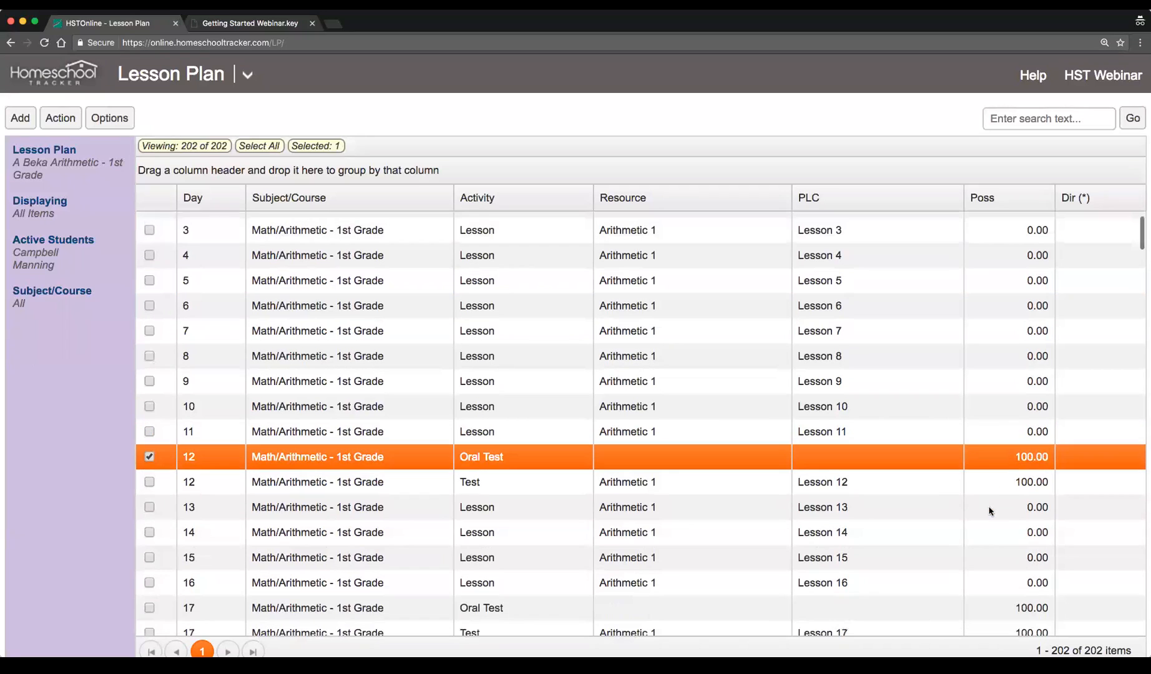
pyautogui.click(461, 492)
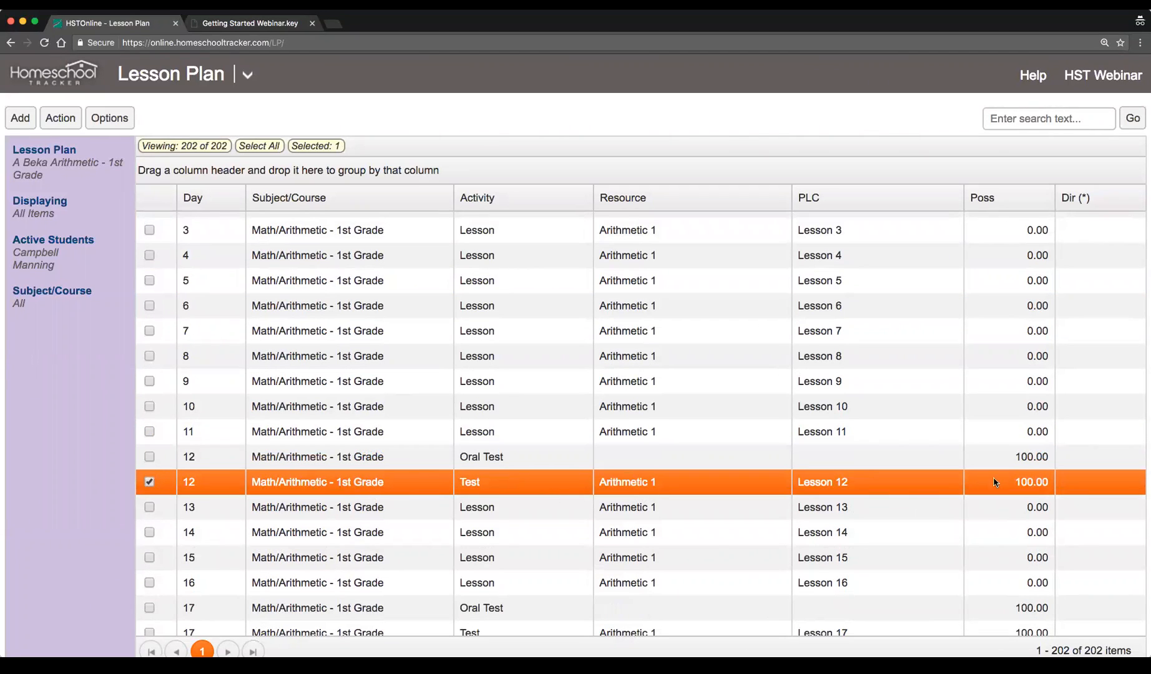
# Examine the remaining rows of the arithmetic lesson plan, from the Day 13 lessons and Day 17 tests through Day 171, and the total item count.
pyautogui.scroll(-1, 992, 488)
pyautogui.scroll(-1, 992, 489)
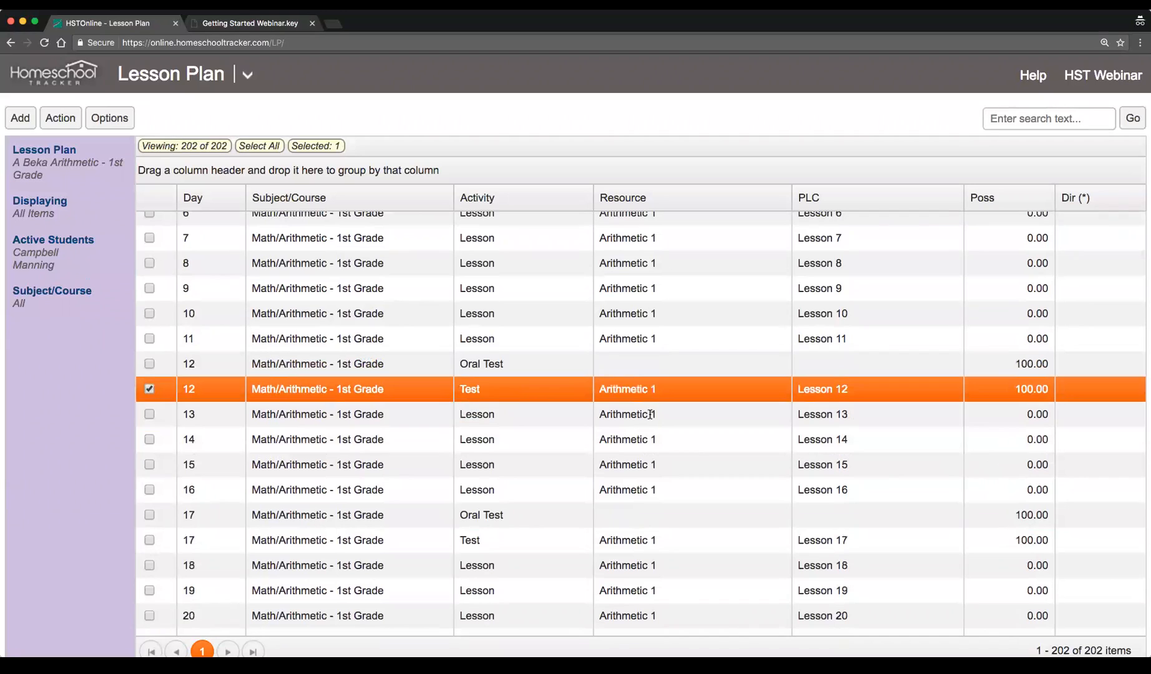
pyautogui.click(663, 418)
pyautogui.click(681, 437)
pyautogui.click(686, 473)
pyautogui.click(681, 488)
pyautogui.click(656, 525)
pyautogui.click(655, 542)
pyautogui.scroll(-7, 655, 543)
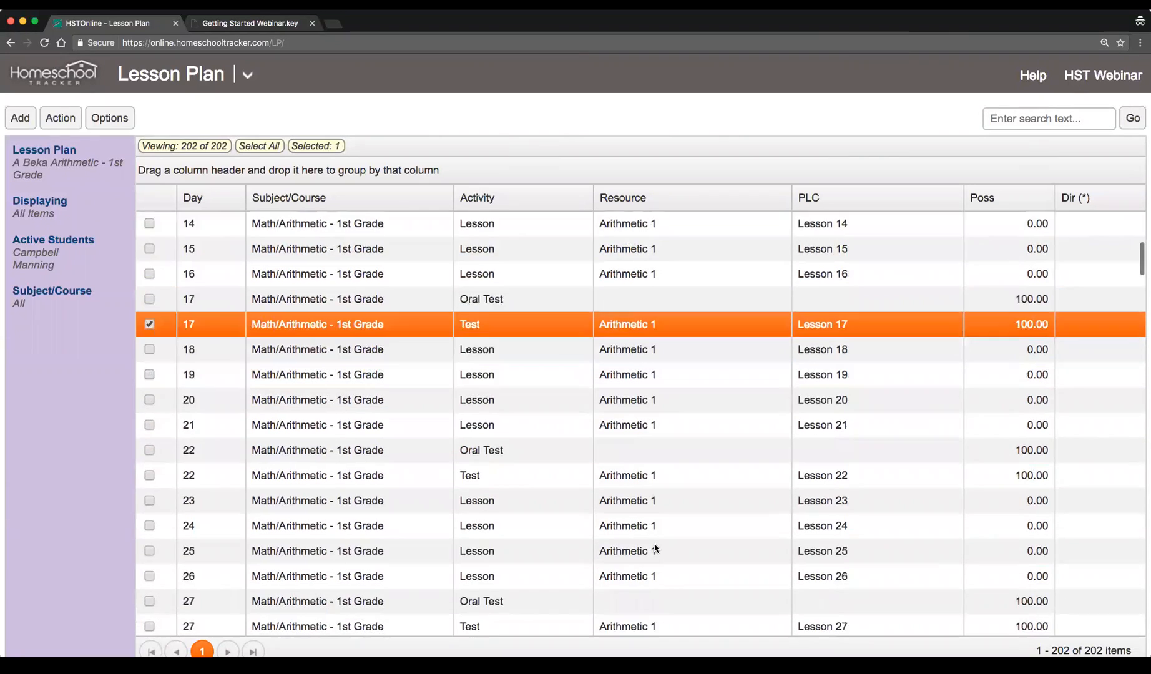
pyautogui.scroll(-20, 655, 507)
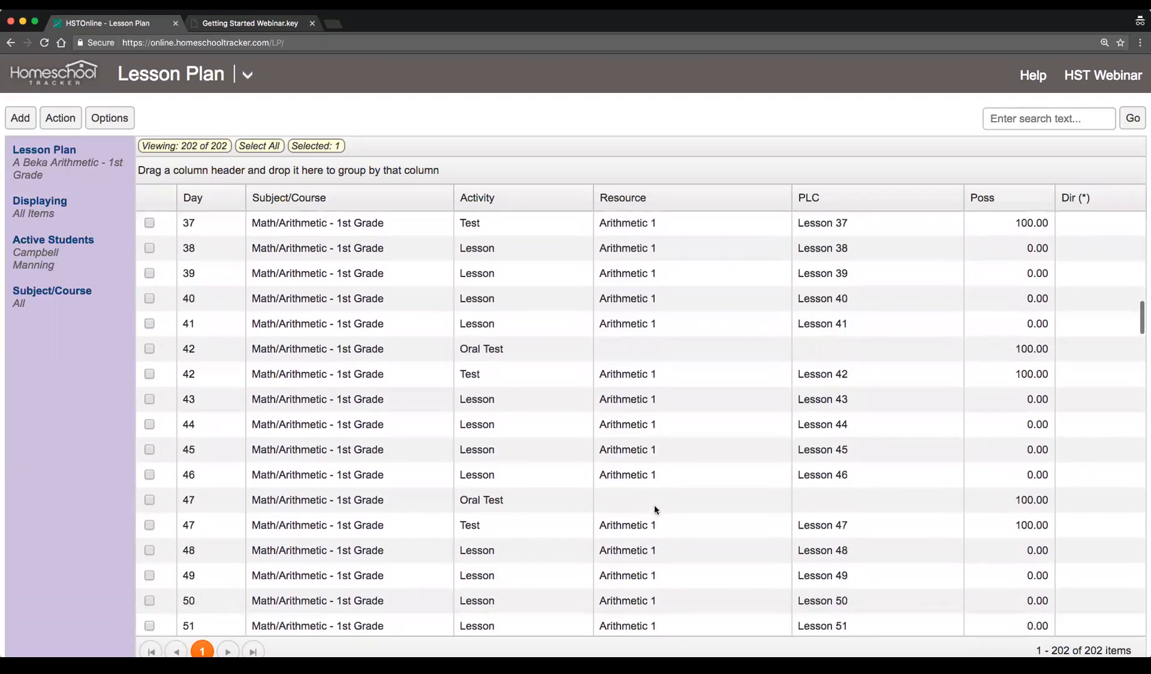
pyautogui.scroll(-20, 655, 507)
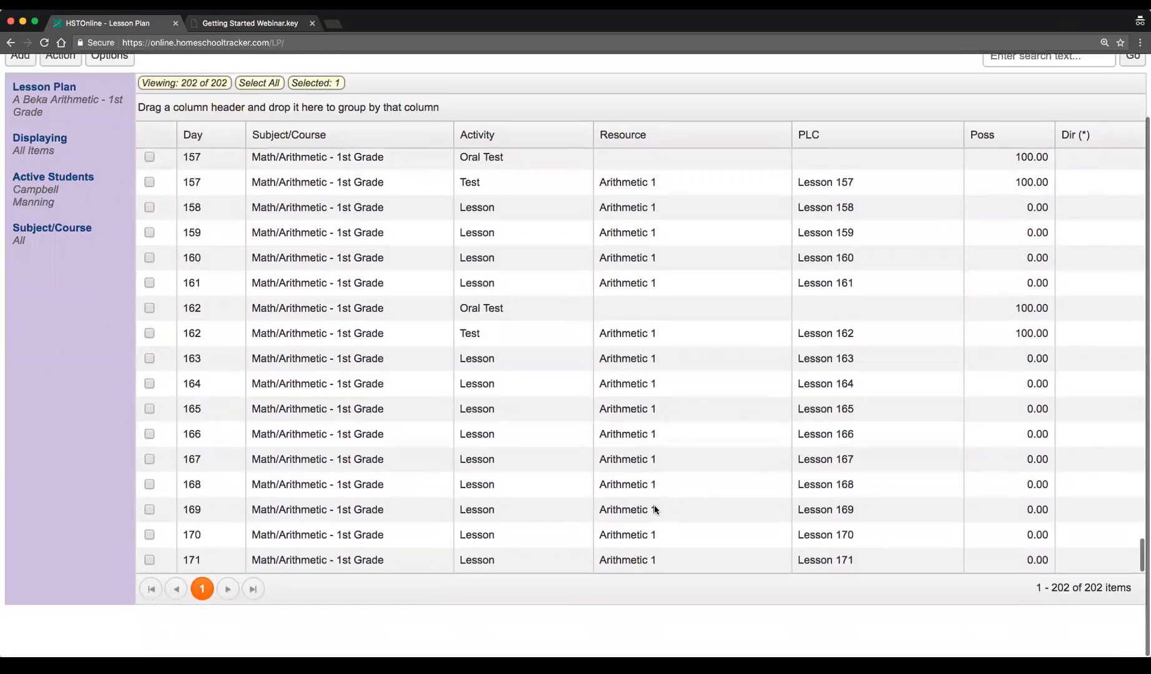
pyautogui.click(236, 613)
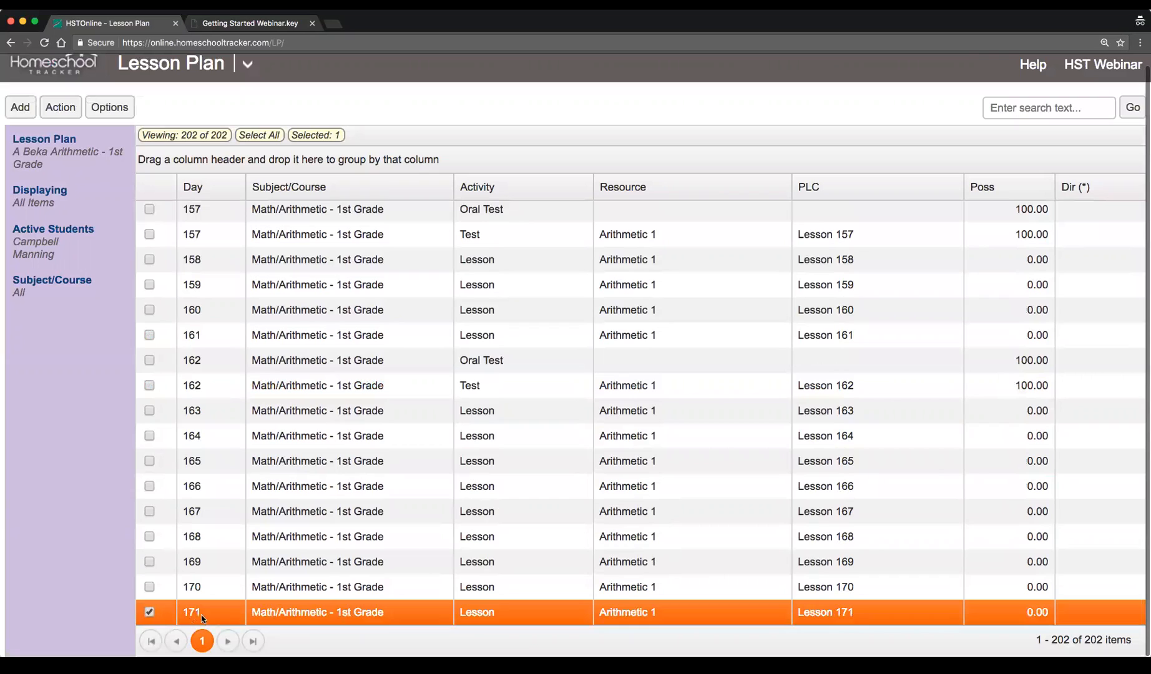
pyautogui.moveTo(1081, 642)
pyautogui.mouseDown()
pyautogui.moveTo(1114, 644)
pyautogui.moveTo(1085, 640)
pyautogui.mouseUp()
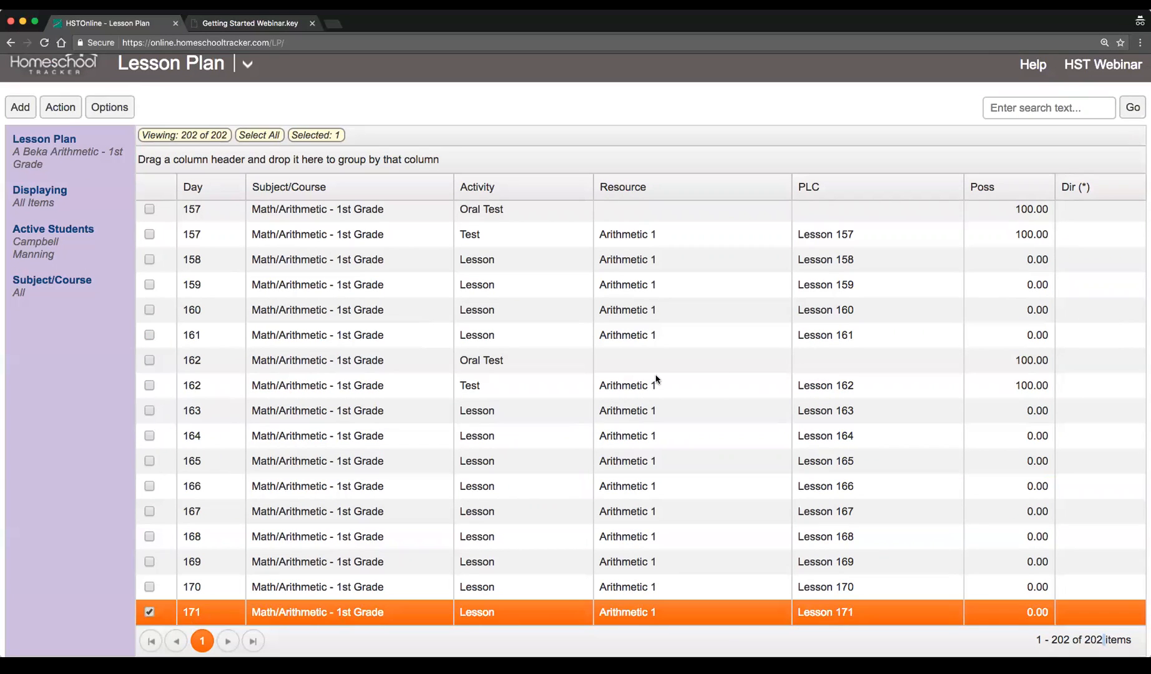
pyautogui.scroll(20, 704, 379)
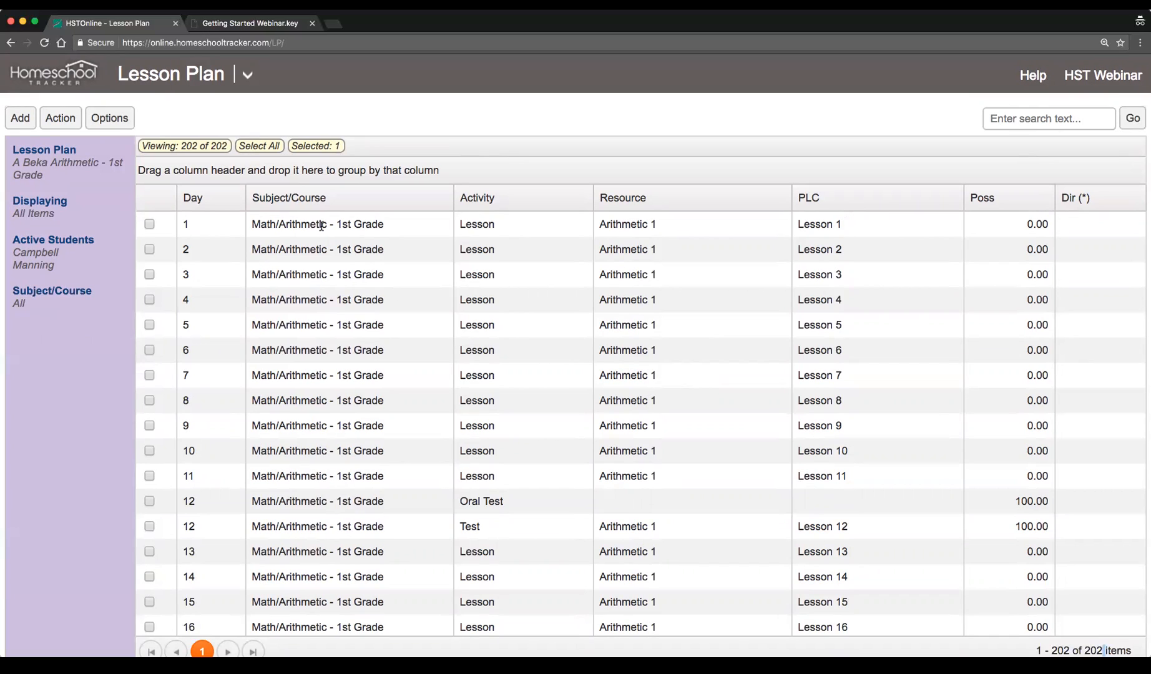
# Start adding multiple lesson plan items and replace the lesson plan name with Sample Plan.
pyautogui.click(26, 127)
pyautogui.scroll(-1, 58, 167)
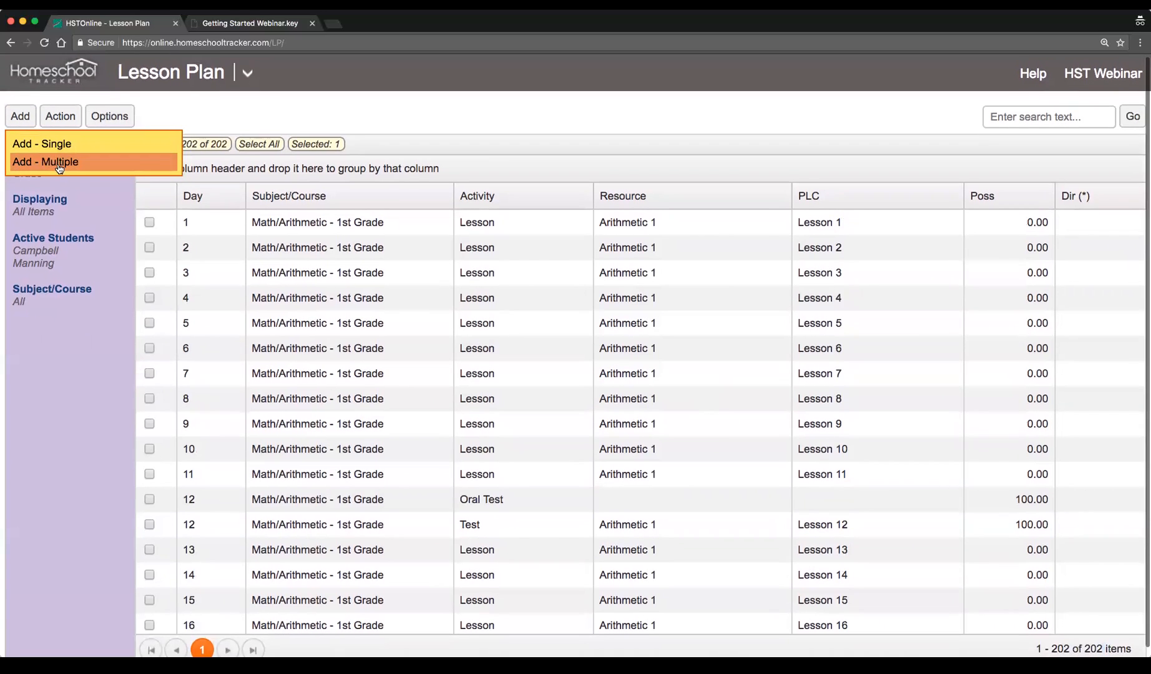
pyautogui.click(57, 162)
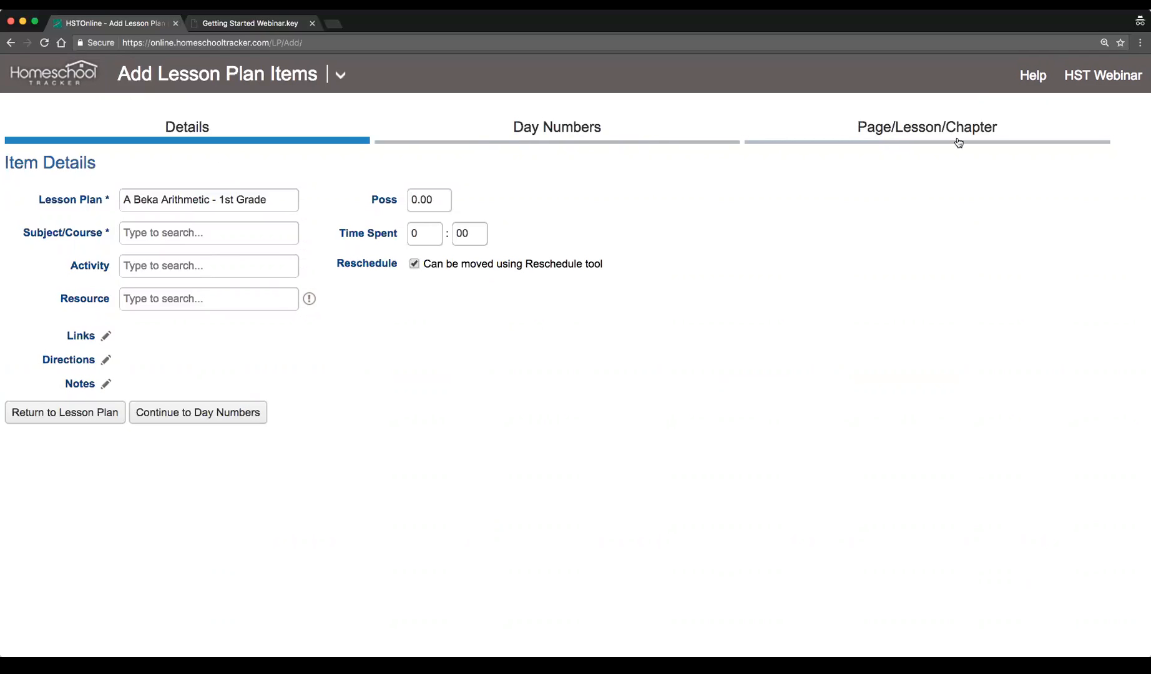
pyautogui.doubleClick(178, 199)
pyautogui.click(263, 200)
pyautogui.moveTo(280, 200); pyautogui.dragTo(108, 199)
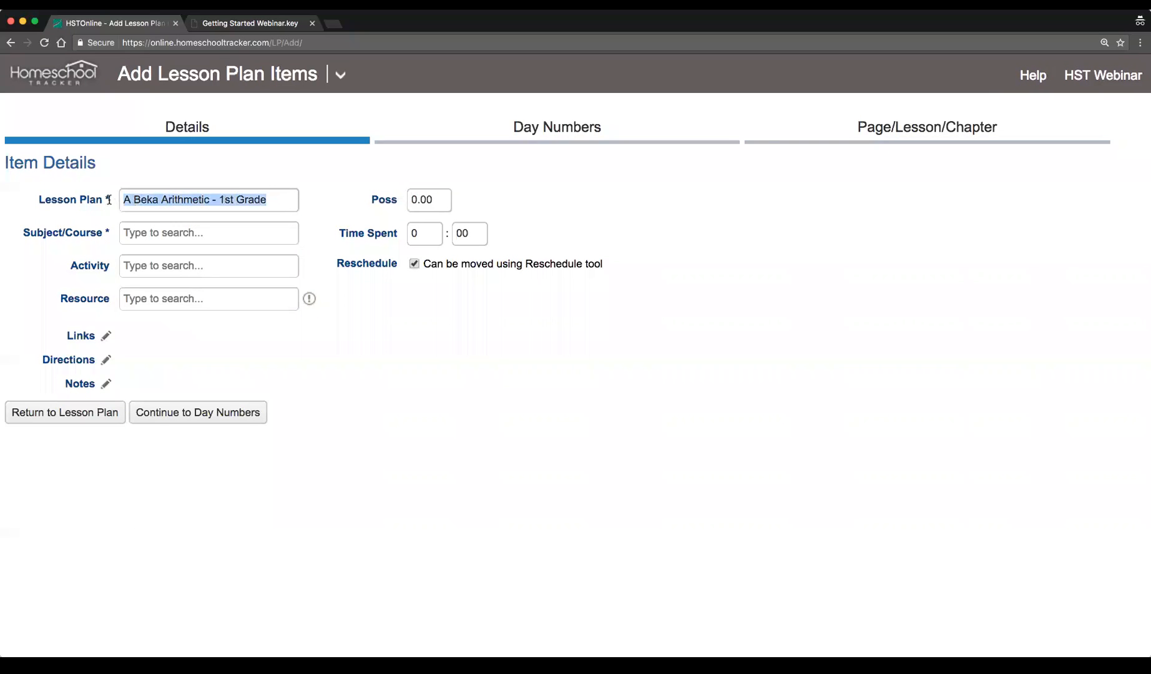
pyautogui.press('BackSpace')
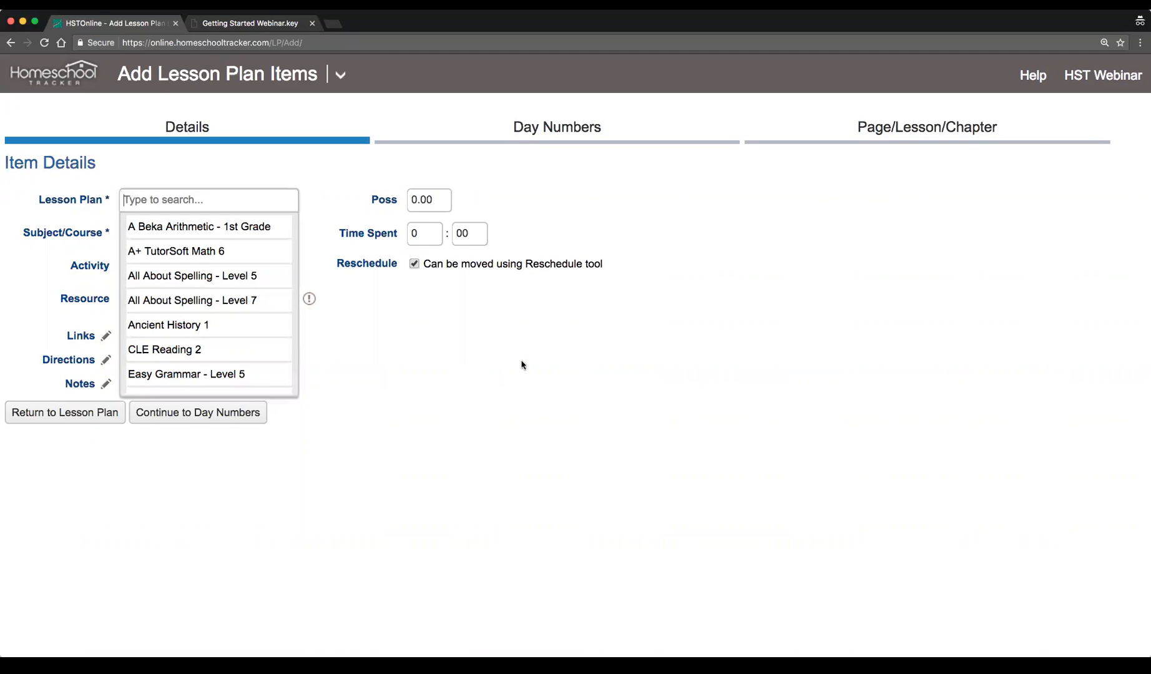
pyautogui.write('Sample Plan')
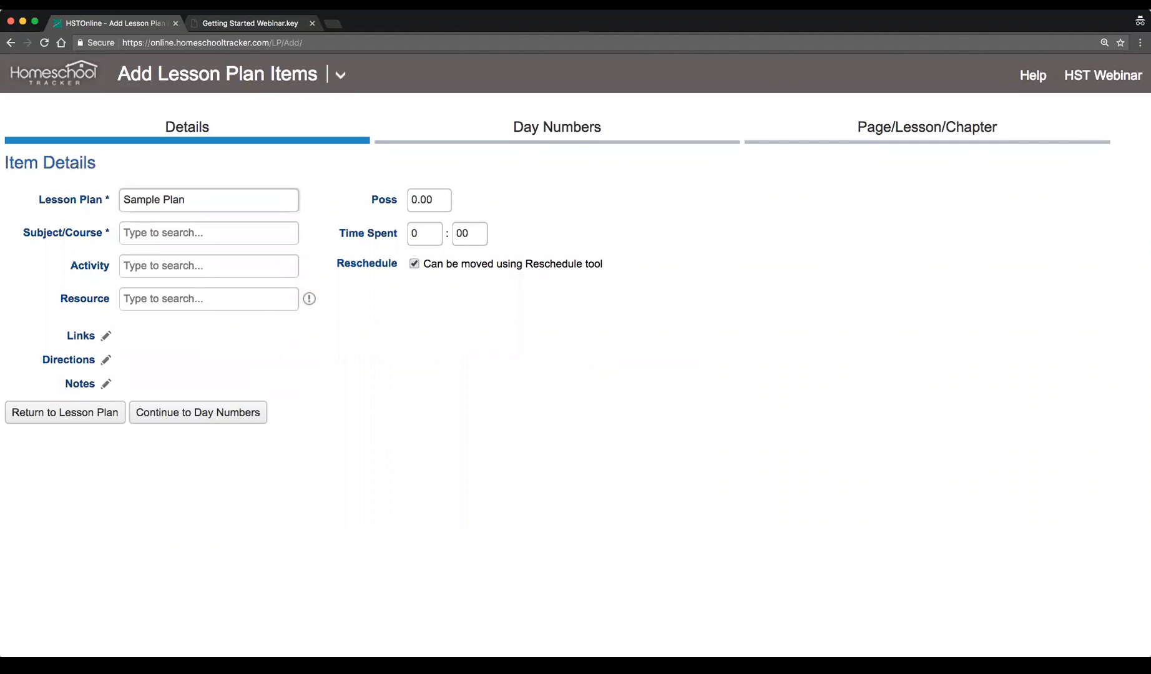
pyautogui.press('BackSpace')
pyautogui.write('n')
# Set the item details to History/Ancient History 1, Lesson activity, the All About Spelling Level 7 Teacher's resource, and 10 possible points.
pyautogui.click(193, 241)
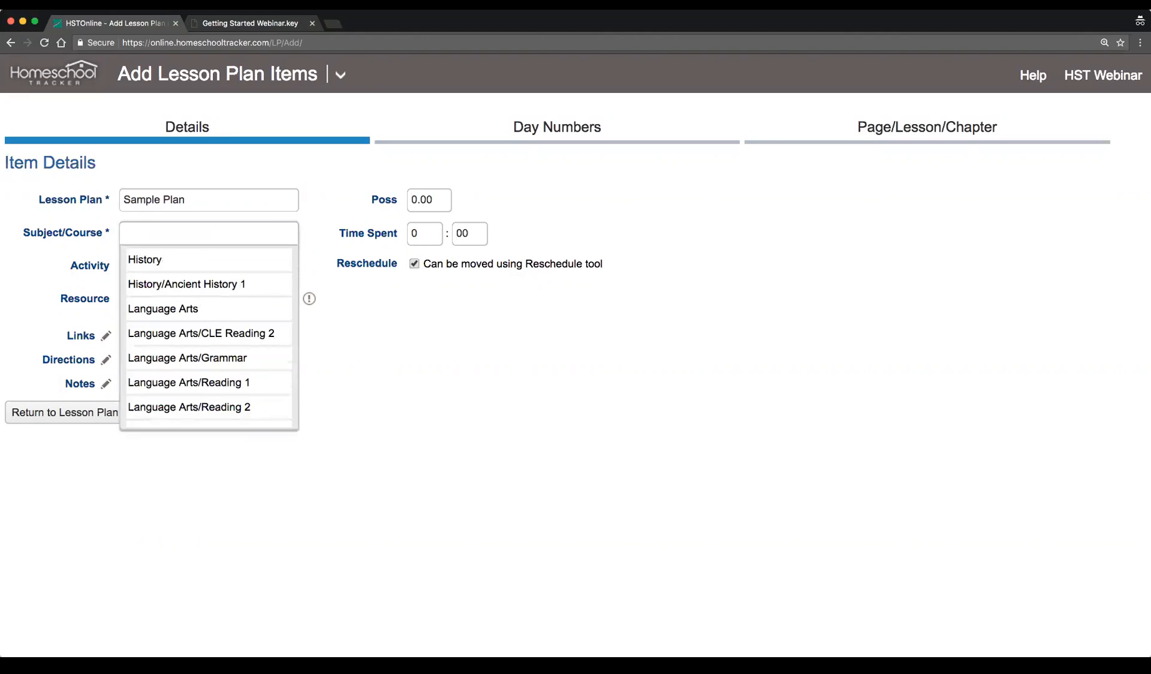
pyautogui.click(211, 283)
pyautogui.click(168, 266)
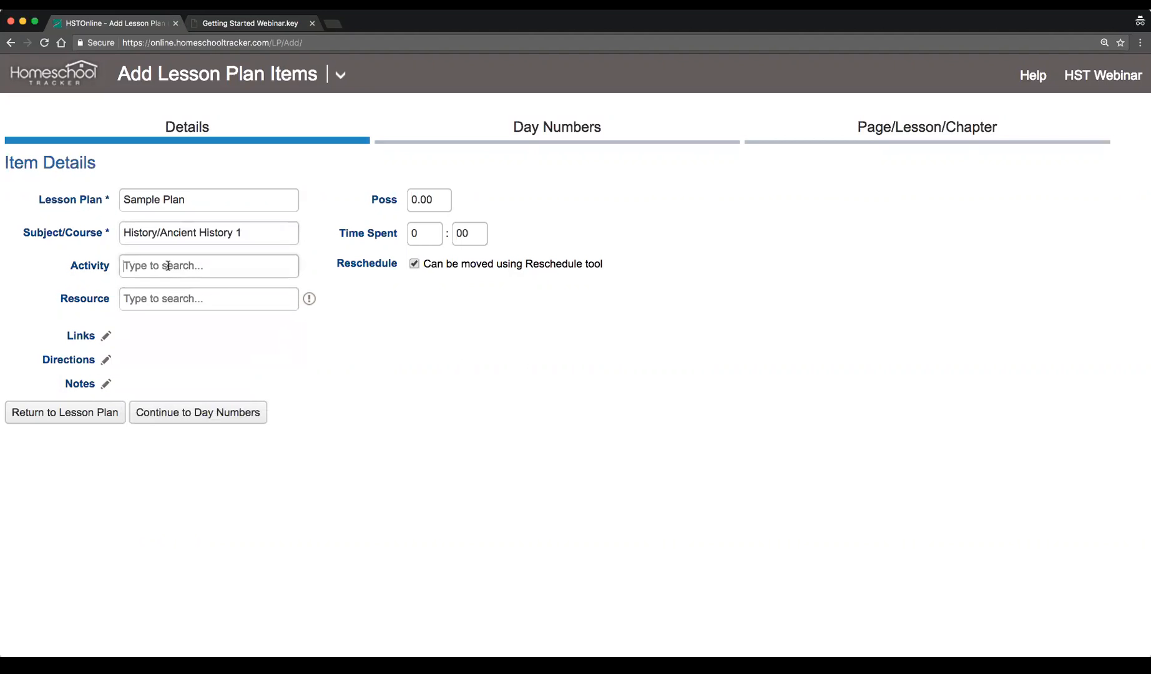
pyautogui.write('Lesson')
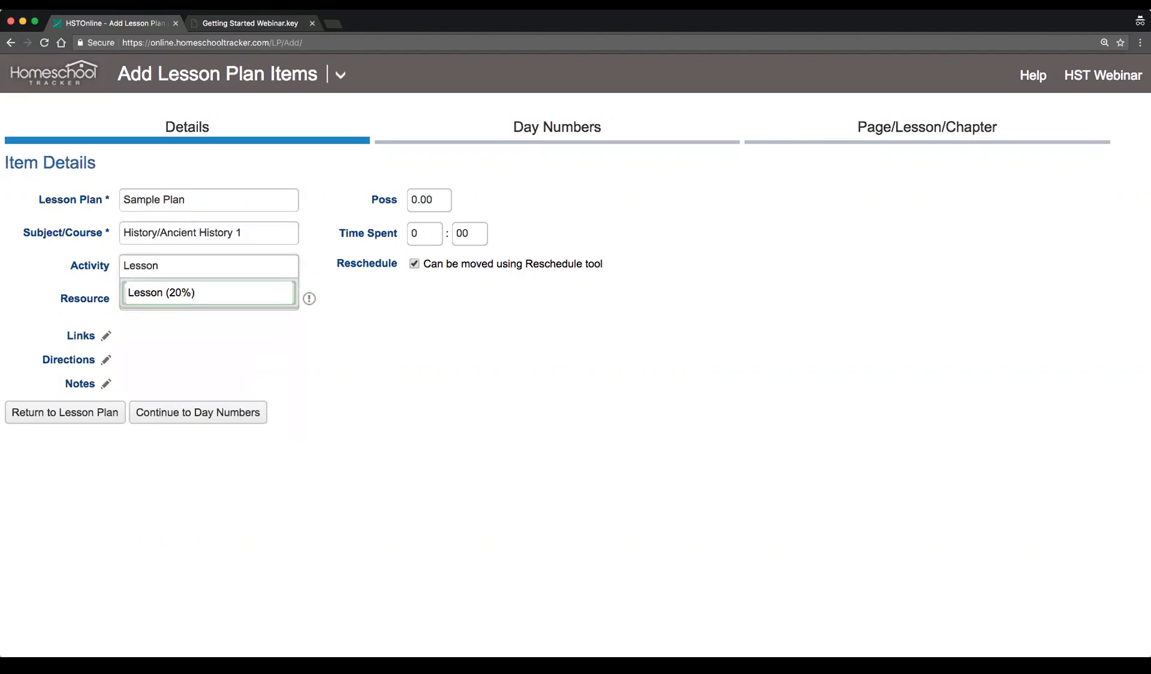
pyautogui.click(197, 300)
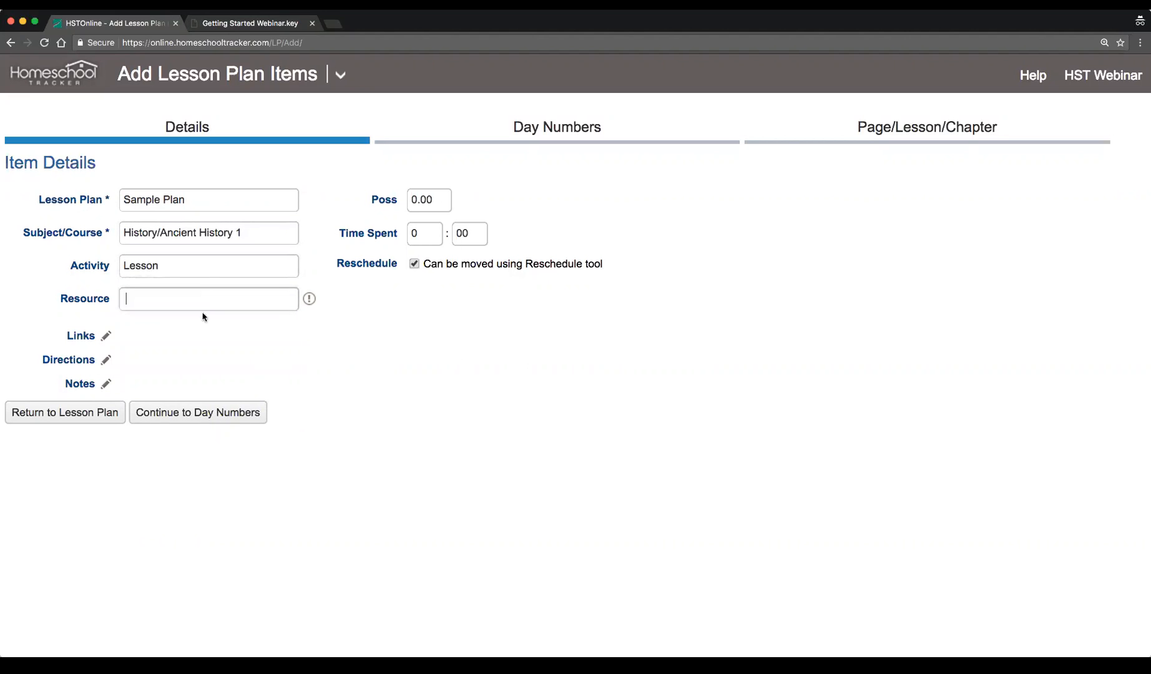
pyautogui.click(228, 377)
pyautogui.click(429, 199)
pyautogui.write('10')
pyautogui.press('Tab')
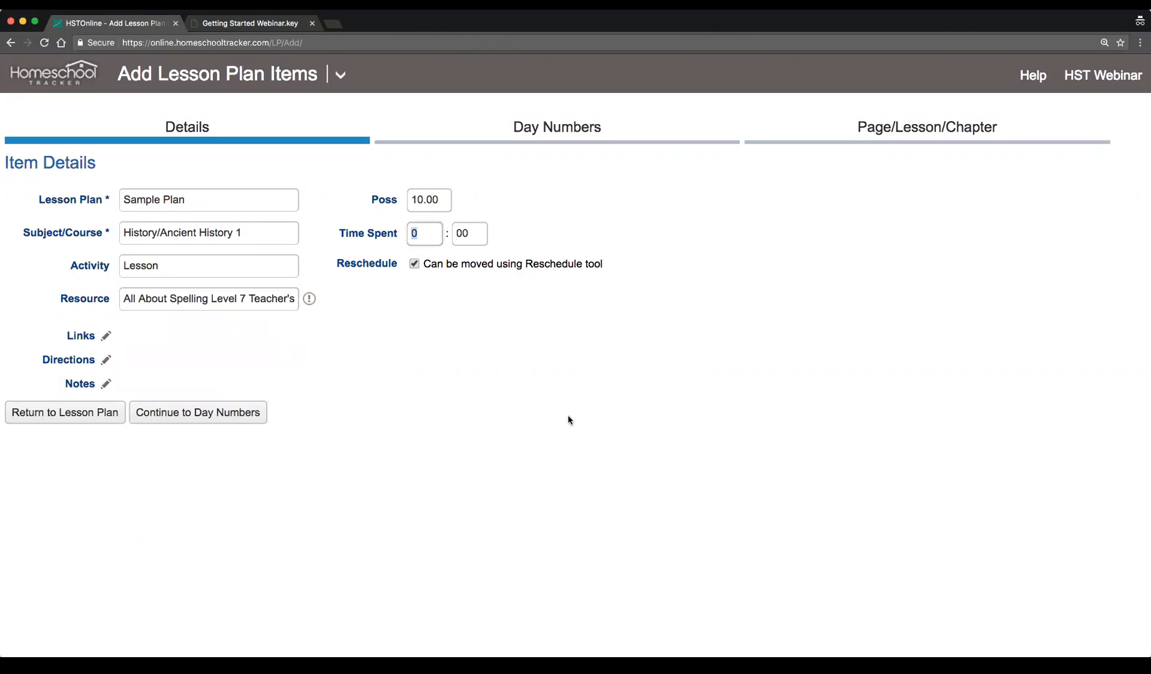
# Continue to the day number options and accept numbering that starts on 1 and increments by 1.
pyautogui.click(195, 415)
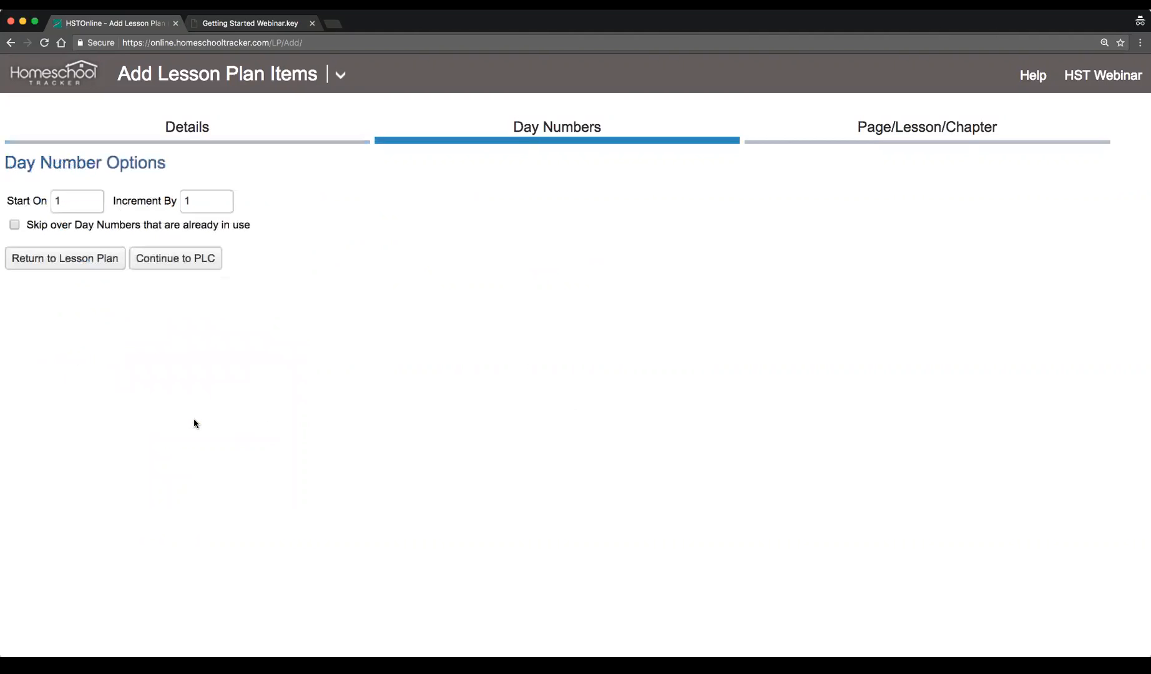
pyautogui.doubleClick(76, 199)
pyautogui.press('Tab')
pyautogui.click(185, 262)
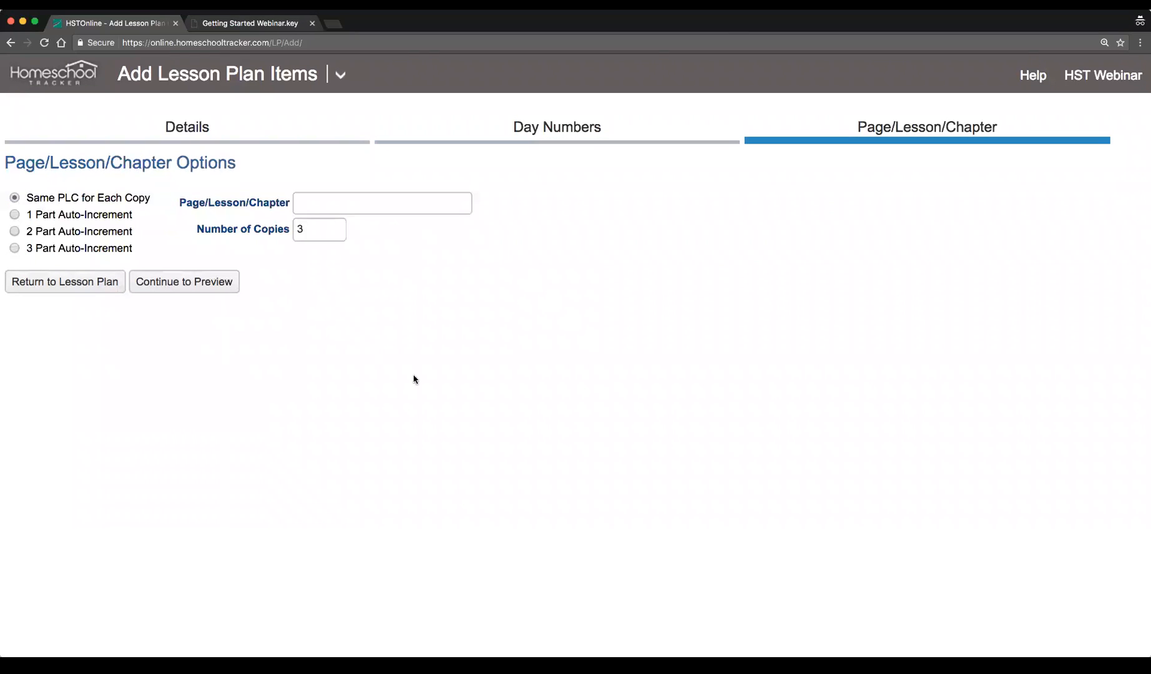
# Set a 1 Part Auto-Increment with leading text Lesson, running from 1 to 15, and generate the item preview.
pyautogui.click(56, 220)
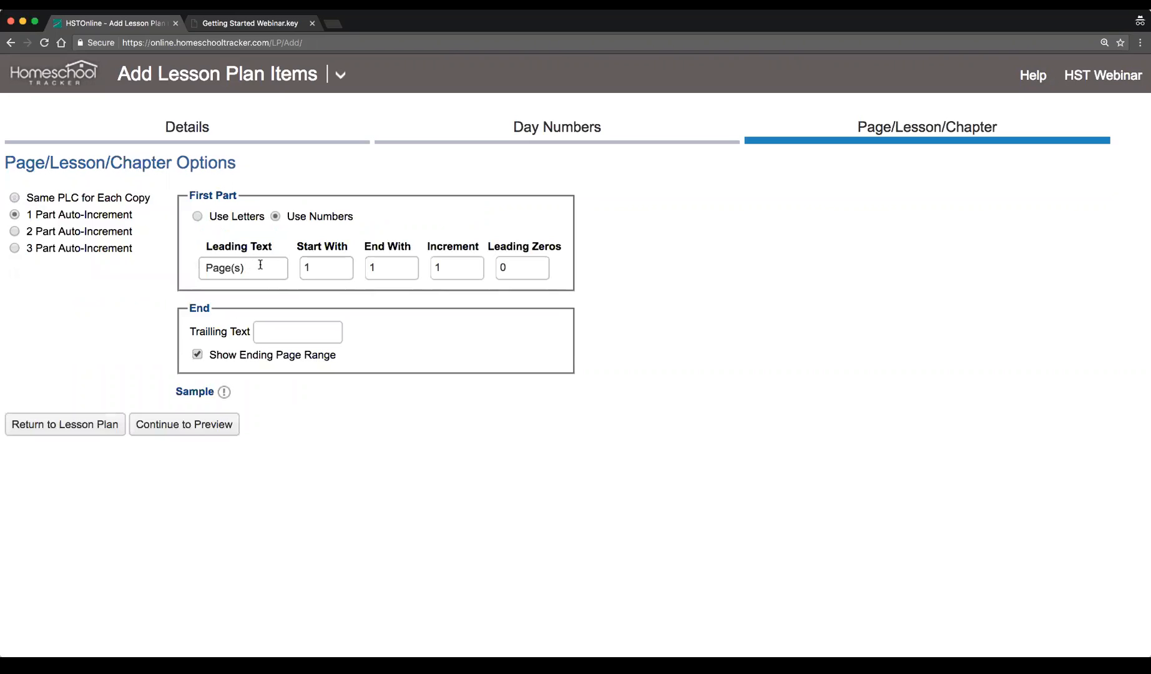
pyautogui.moveTo(257, 263); pyautogui.dragTo(162, 259)
pyautogui.write('Lesson')
pyautogui.press('Tab')
pyautogui.press('Tab')
pyautogui.write('15')
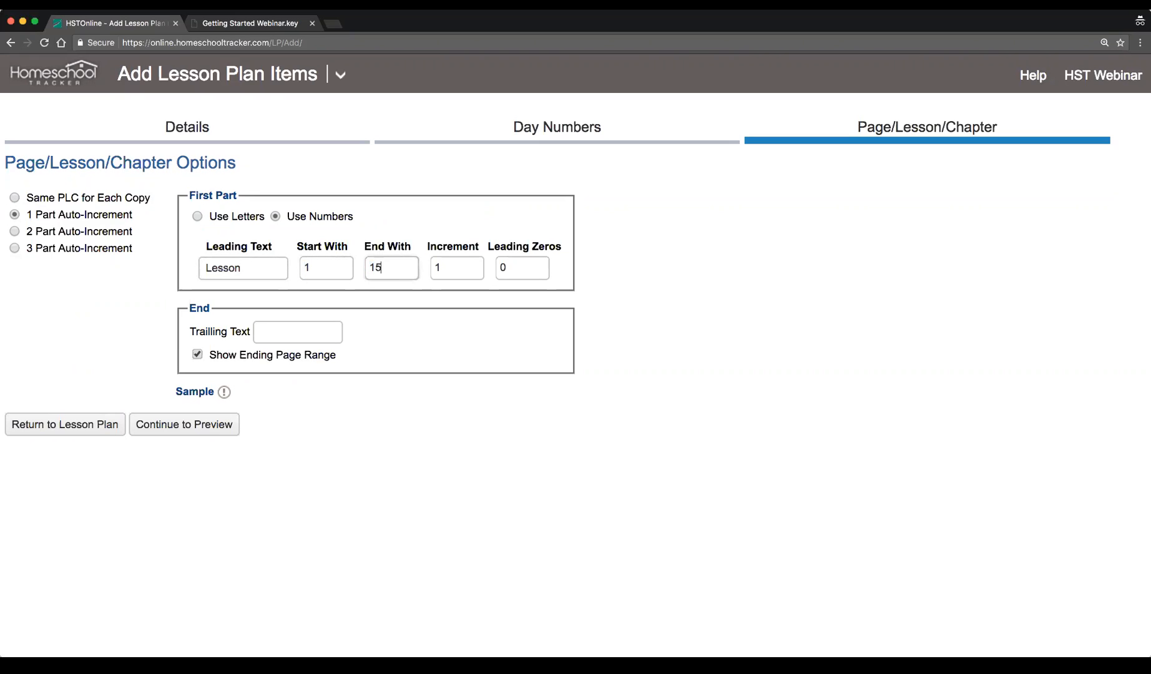
pyautogui.click(458, 268)
pyautogui.click(498, 499)
pyautogui.click(203, 425)
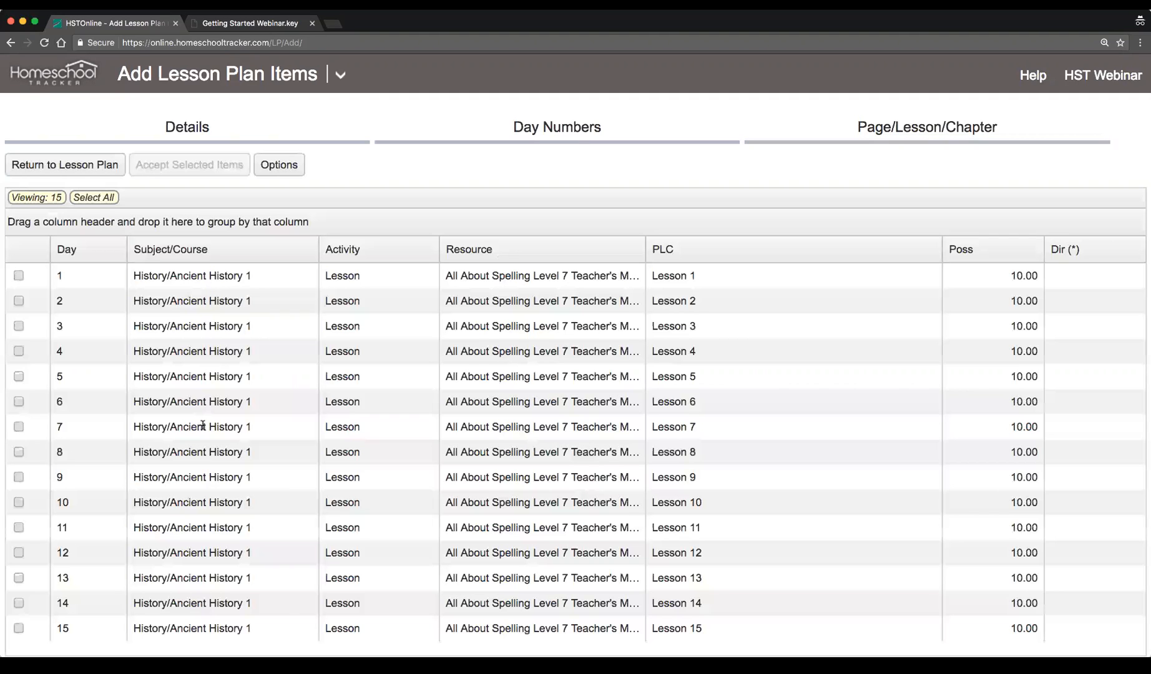
# Review the day numbers and the Lesson 1 through Lesson 15 entries in the previewed items.
pyautogui.scroll(-1, 373, 452)
pyautogui.scroll(2, 372, 455)
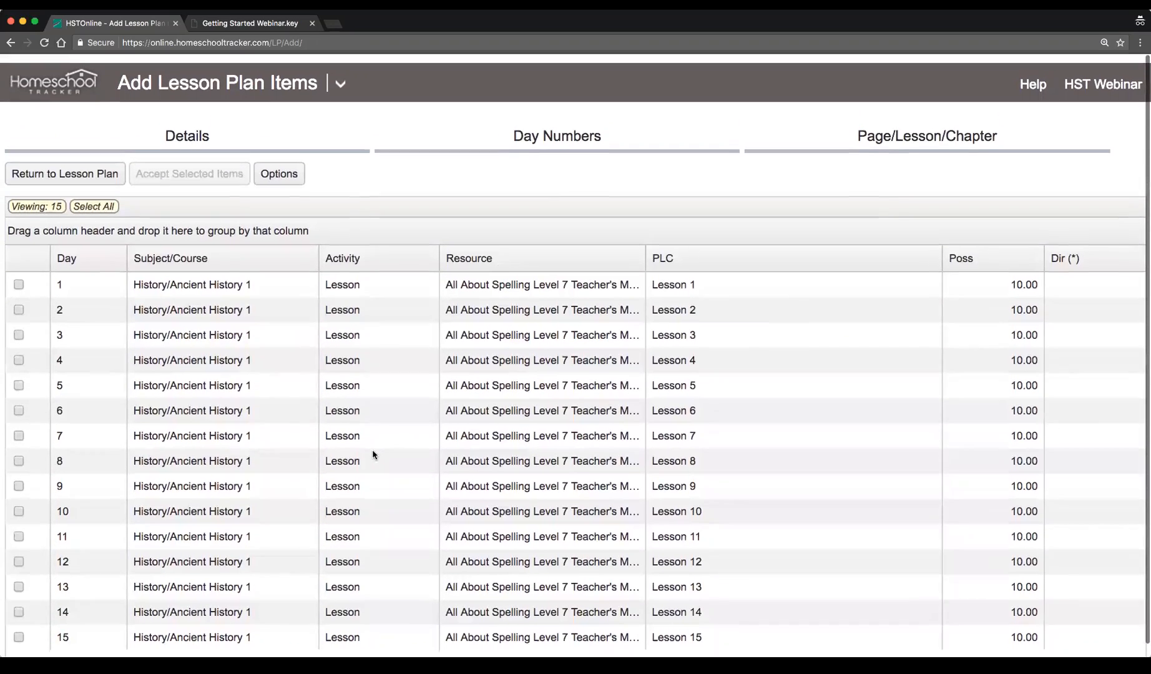
pyautogui.scroll(-2, 372, 454)
pyautogui.click(86, 282)
pyautogui.click(87, 303)
pyautogui.click(86, 323)
pyautogui.click(86, 352)
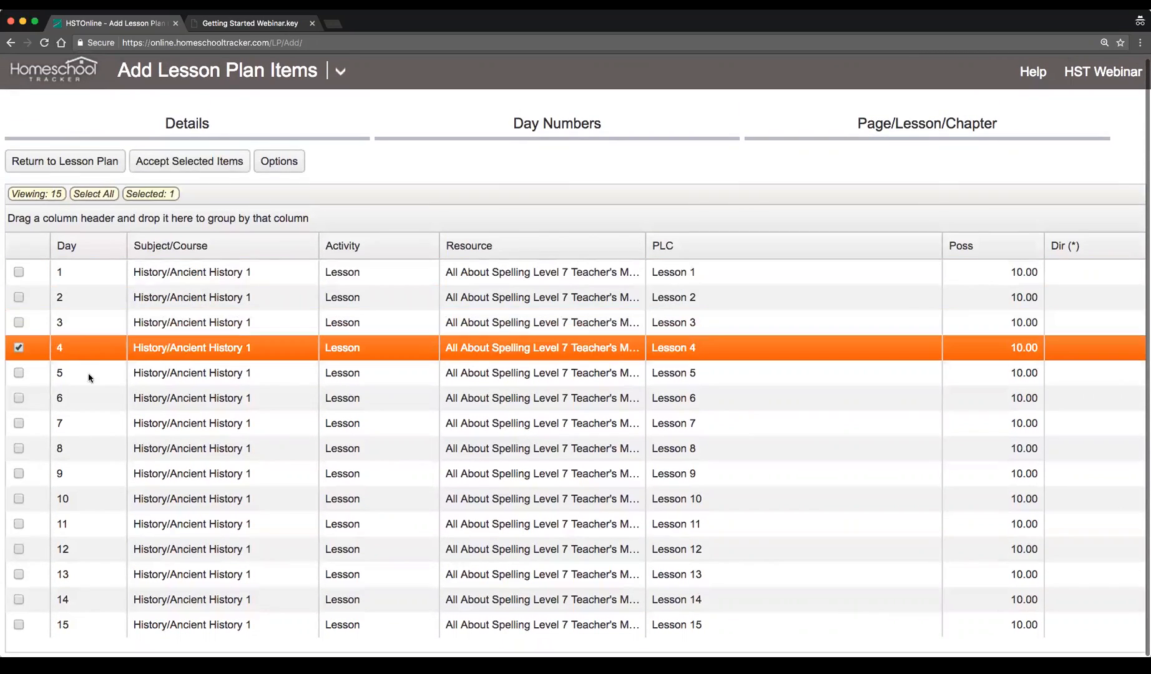
pyautogui.click(88, 372)
pyautogui.click(675, 280)
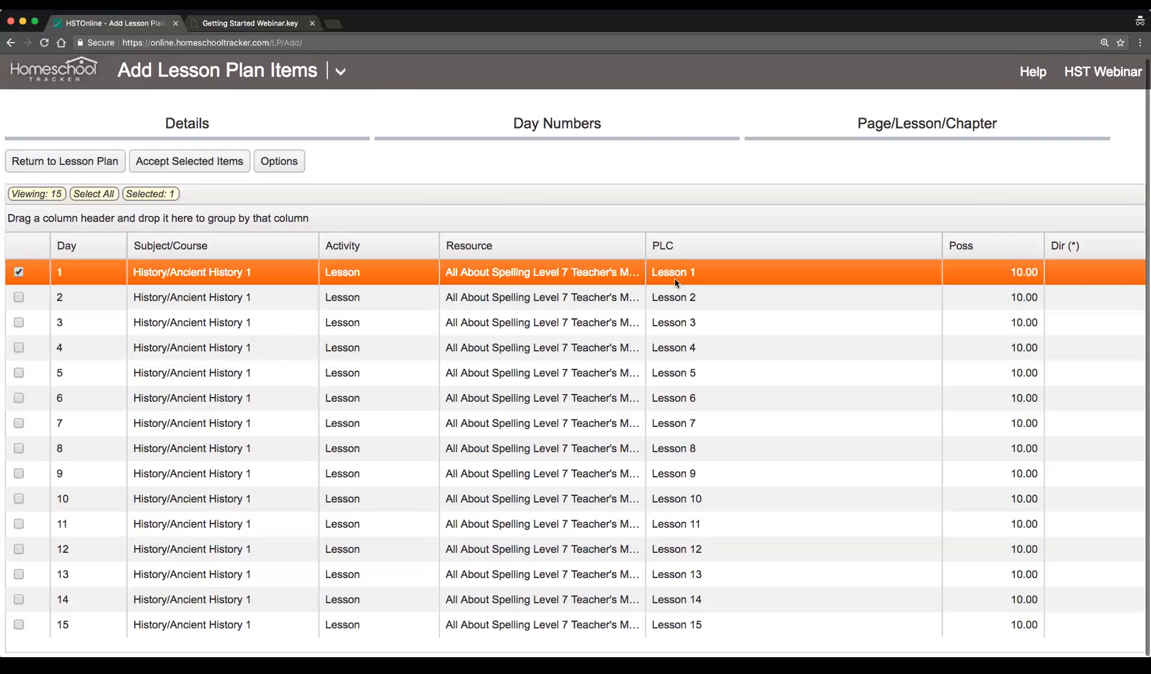
pyautogui.click(716, 630)
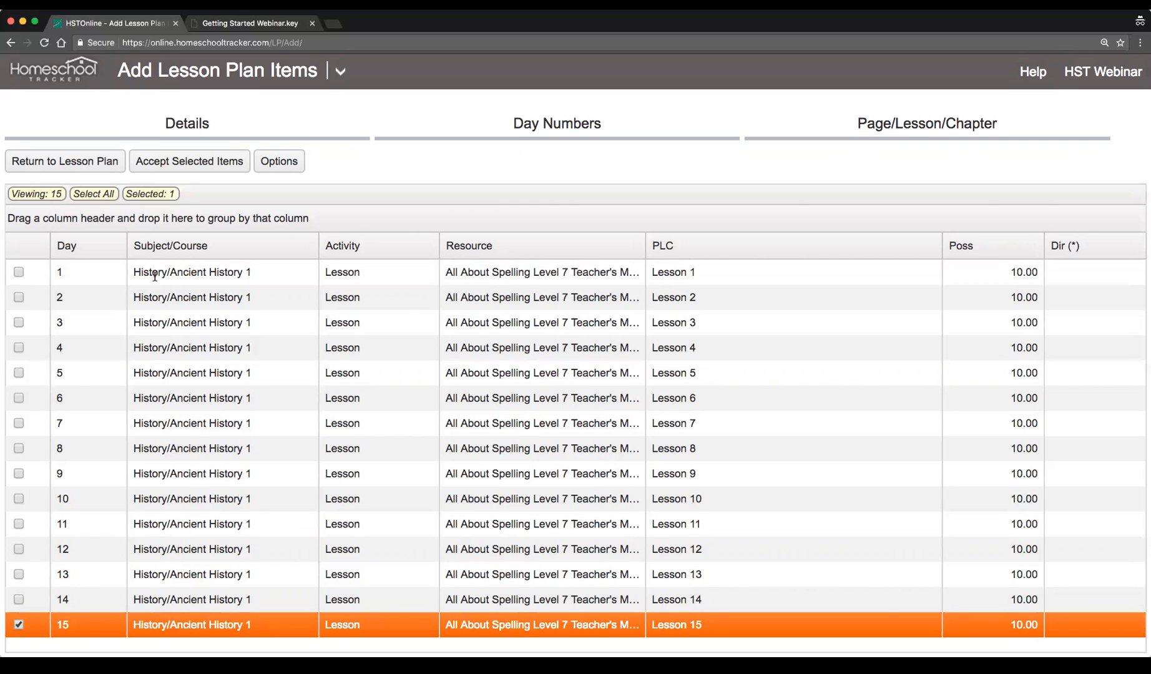
# Accept all 15 previewed items into the lesson plan and display Sample Plan.
pyautogui.click(99, 198)
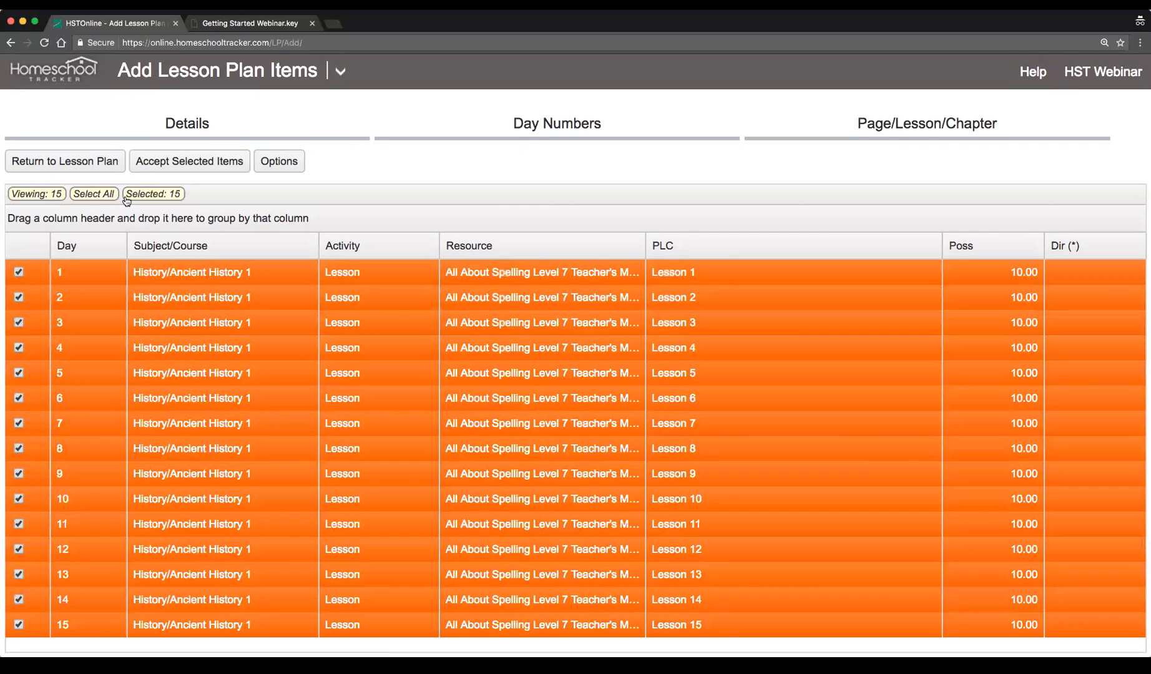
pyautogui.click(184, 163)
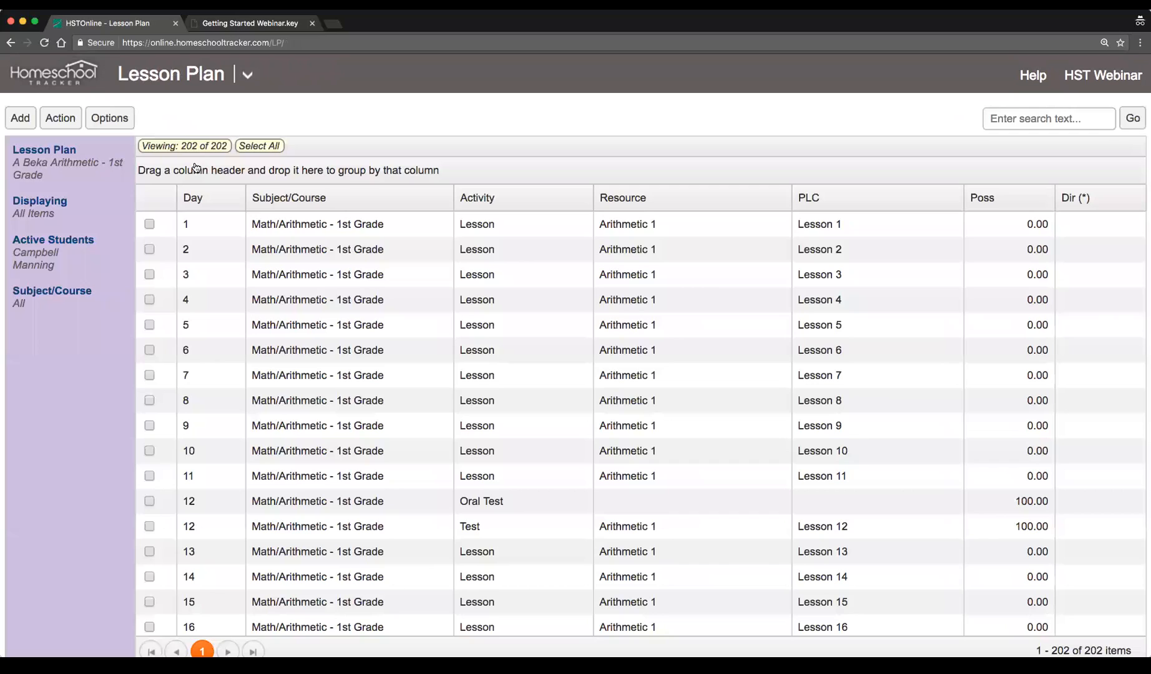
pyautogui.click(44, 170)
pyautogui.write('sample')
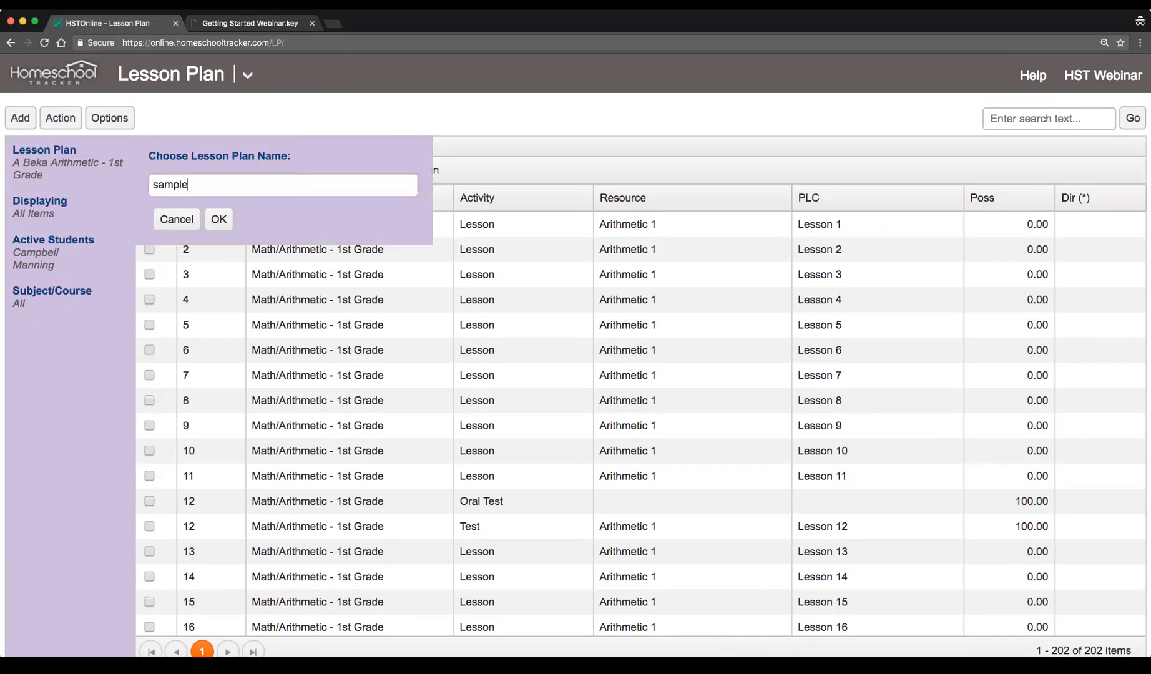
pyautogui.click(199, 212)
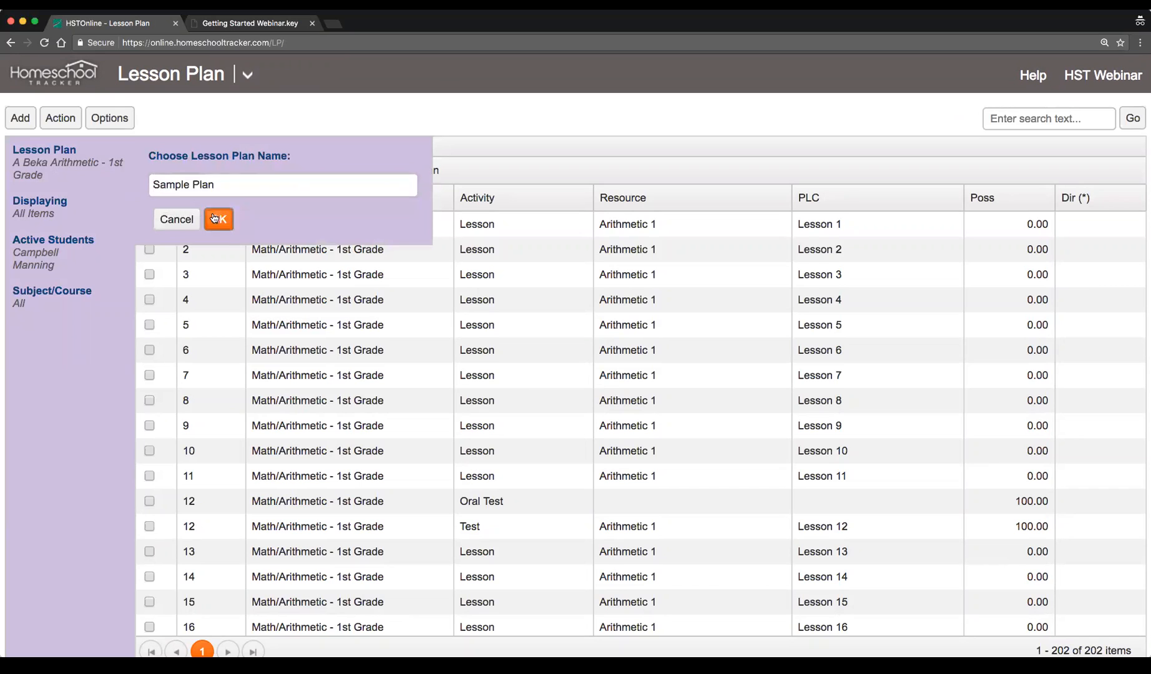
pyautogui.click(214, 218)
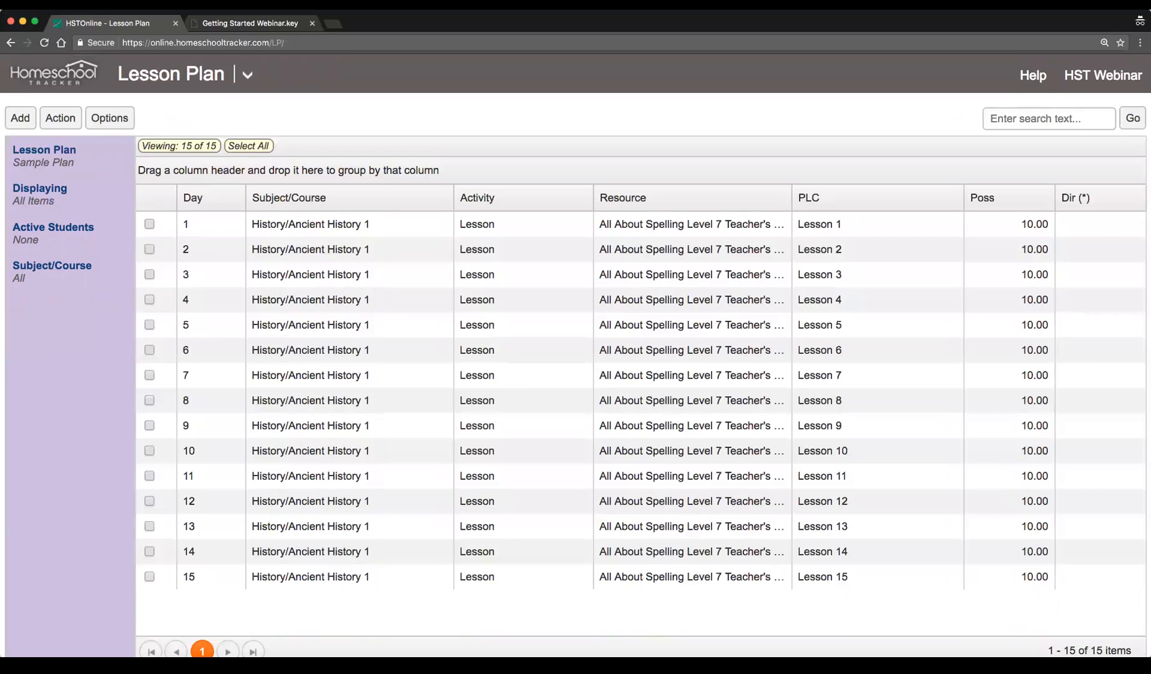
# Start a single new item in Sample Plan with History/Ancient History 1 as subject/course and Test as activity.
pyautogui.scroll(-1, 153, 255)
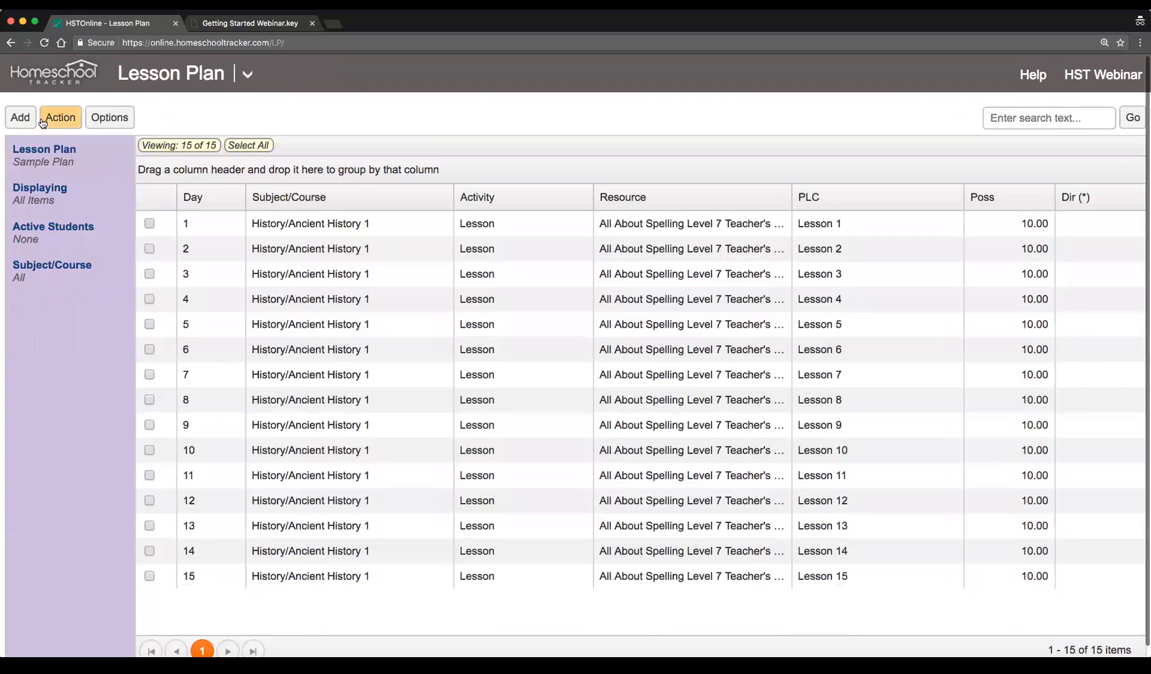
pyautogui.click(21, 118)
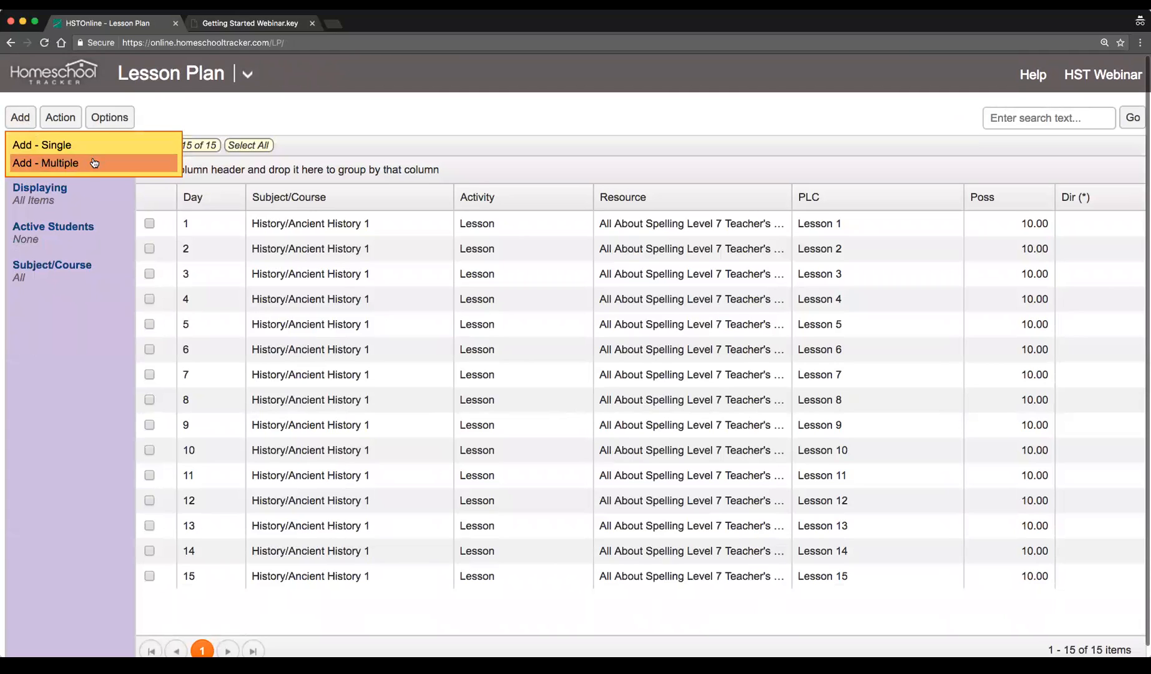
pyautogui.click(42, 145)
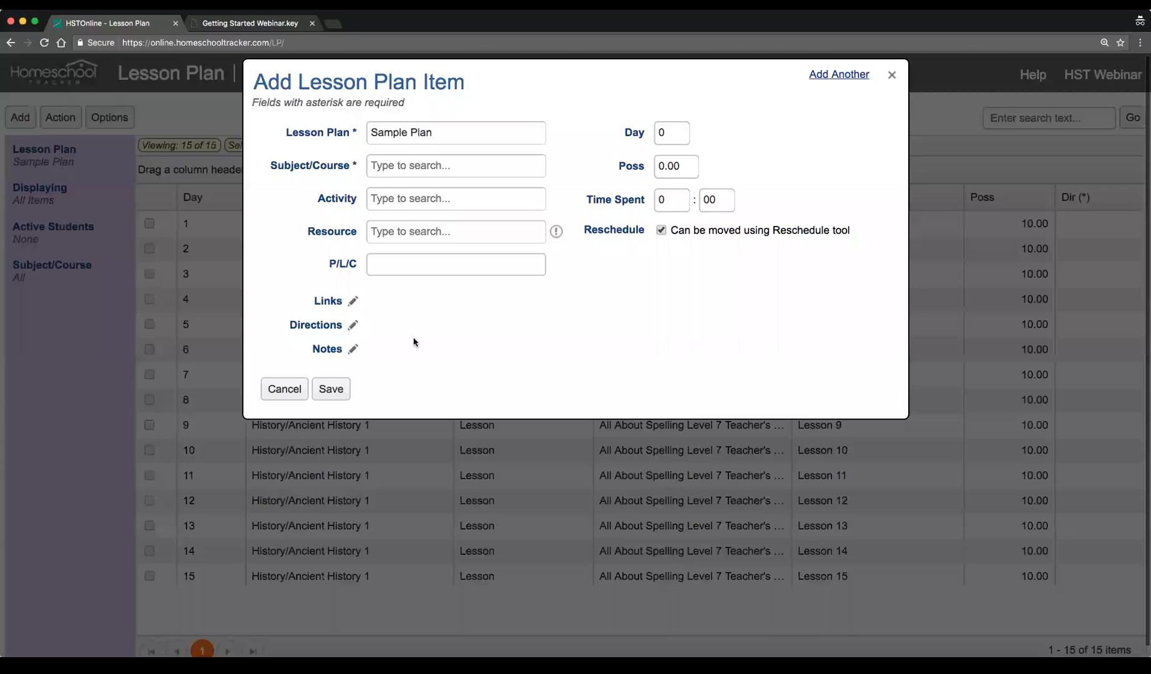
pyautogui.click(419, 173)
pyautogui.click(459, 217)
pyautogui.click(412, 198)
pyautogui.write('Test')
pyautogui.click(412, 226)
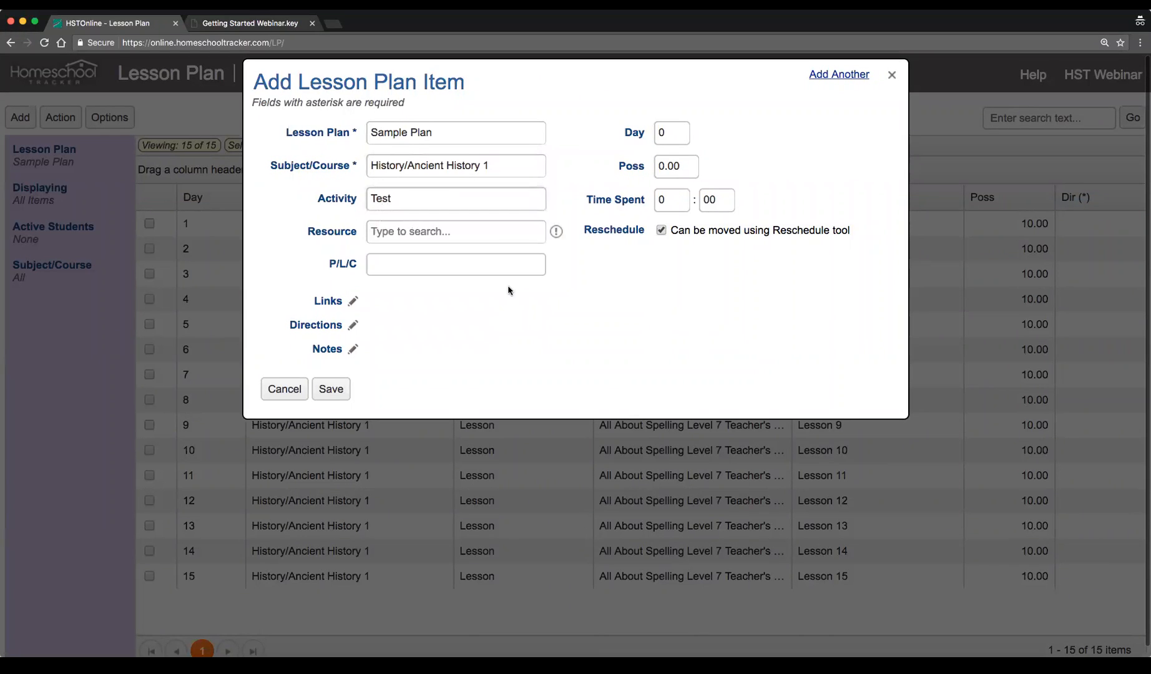
# Set the test item to day 16 with 100 possible points, save it, and select it in the lesson plan.
pyautogui.click(664, 132)
pyautogui.write('16')
pyautogui.click(683, 177)
pyautogui.write('100')
pyautogui.press('Tab')
pyautogui.click(331, 389)
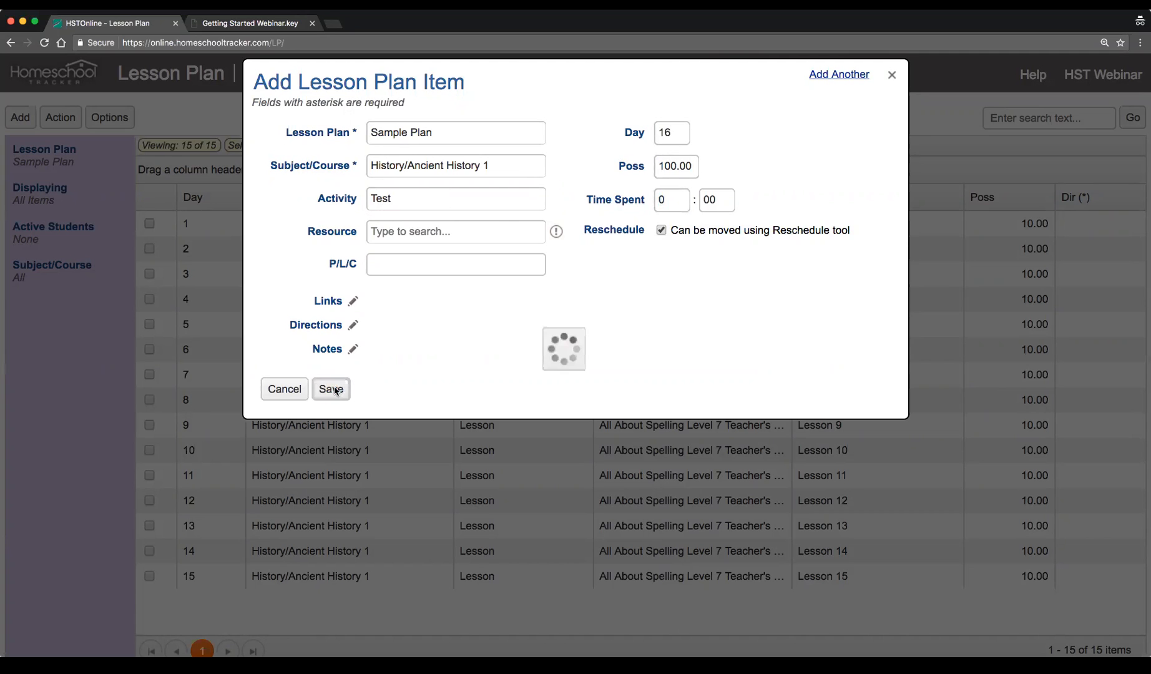
pyautogui.click(409, 601)
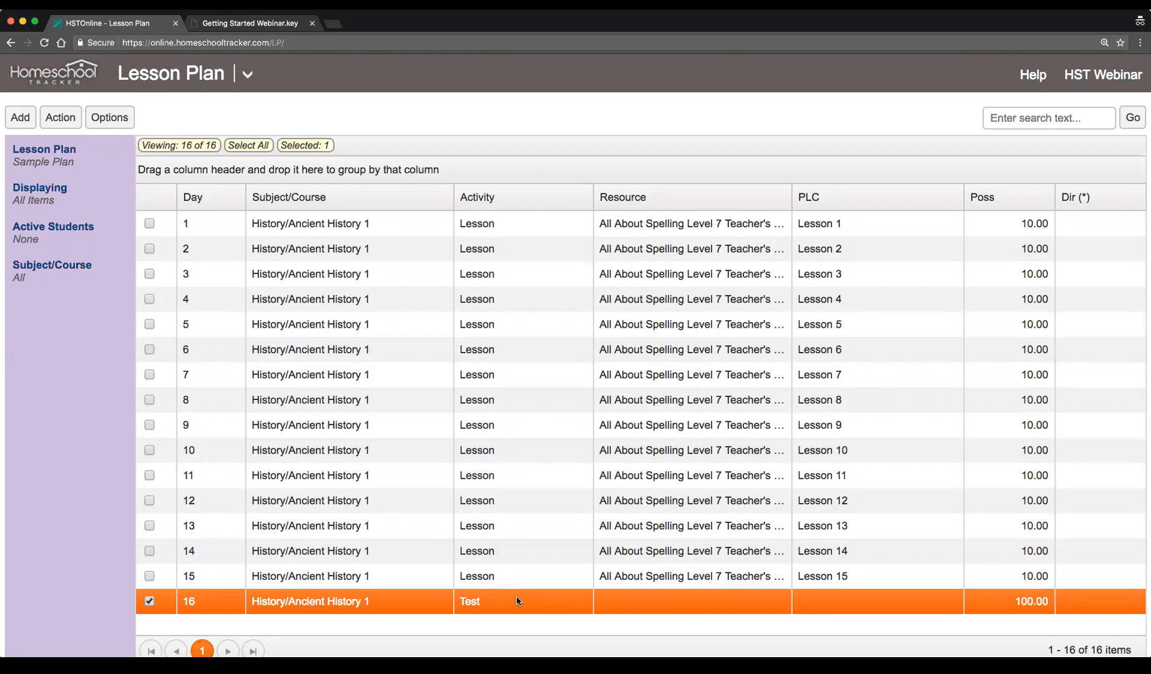
# Check the lesson plan import topic in the Getting Started Webinar slides and return to Homeschool Tracker.
pyautogui.click(258, 23)
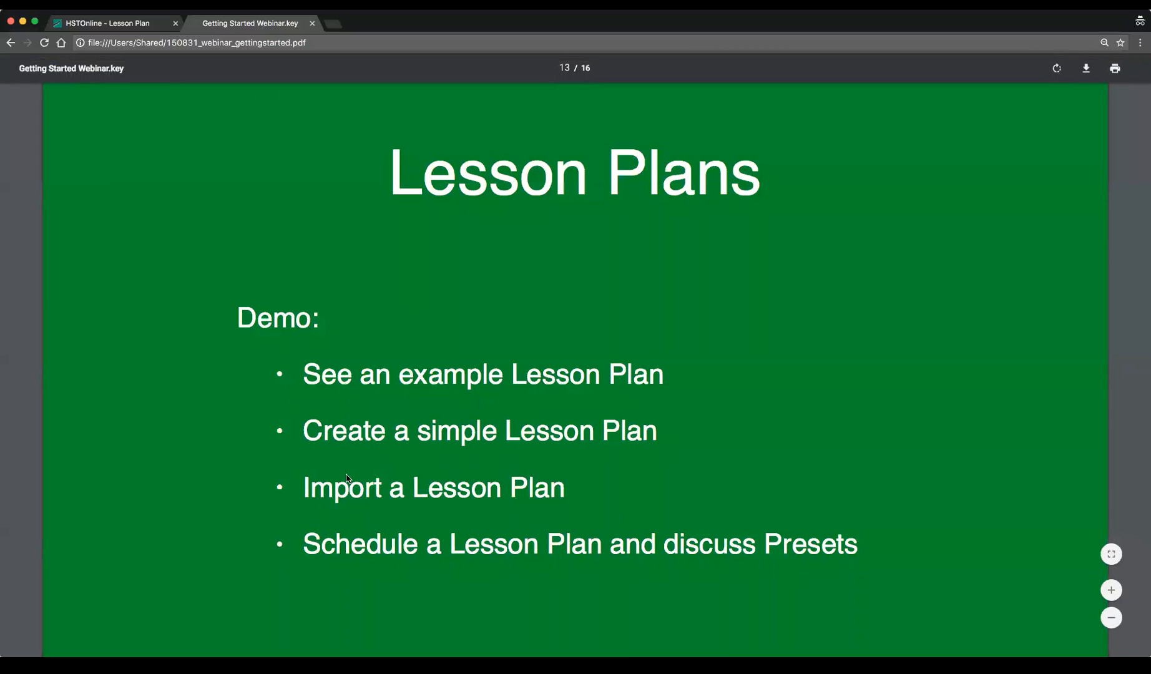
pyautogui.moveTo(302, 495); pyautogui.dragTo(472, 490)
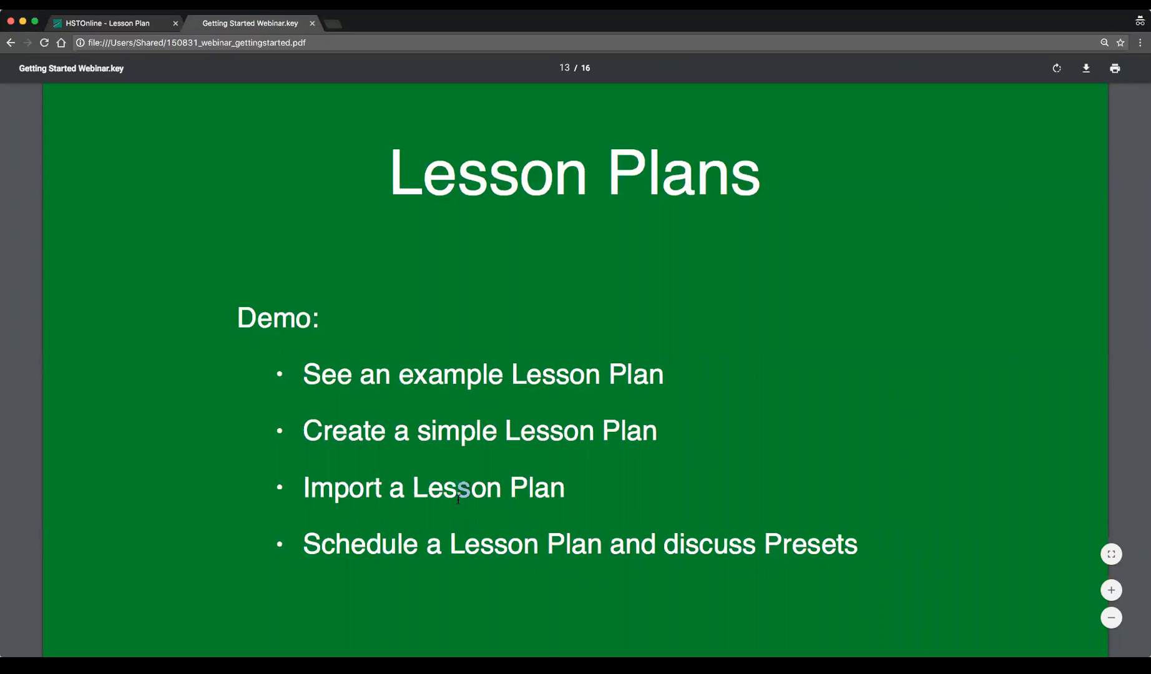
pyautogui.click(115, 24)
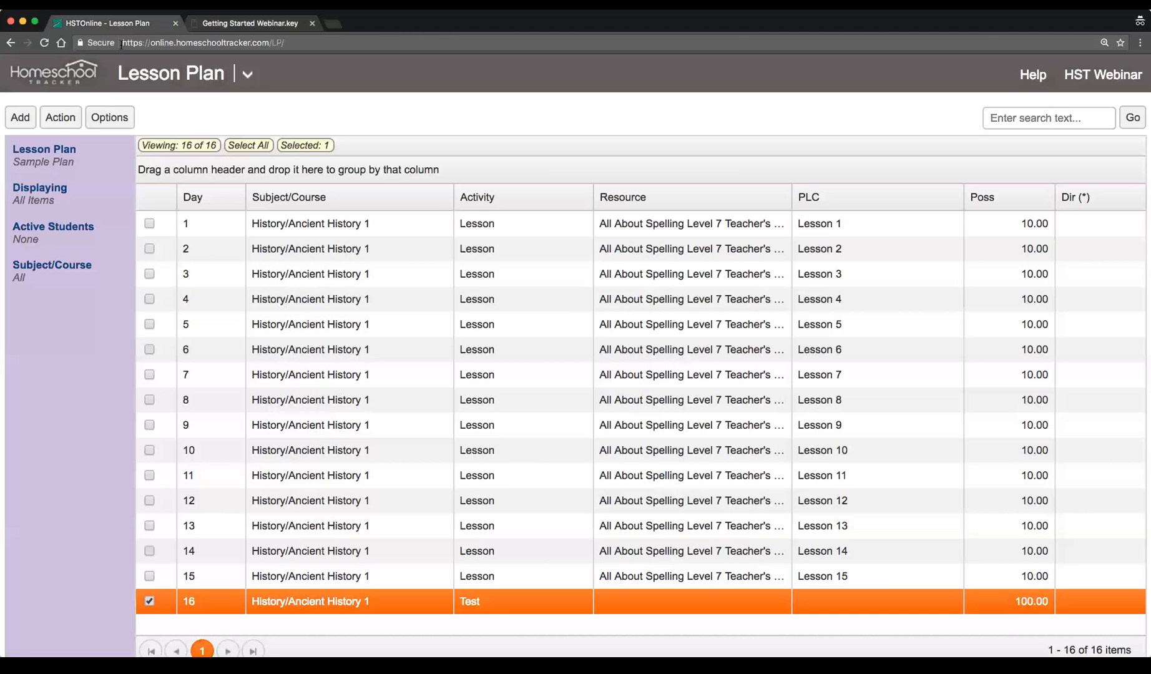
# Go to Shared Lesson Plans and list all shared plans by searching with empty search text.
pyautogui.click(243, 80)
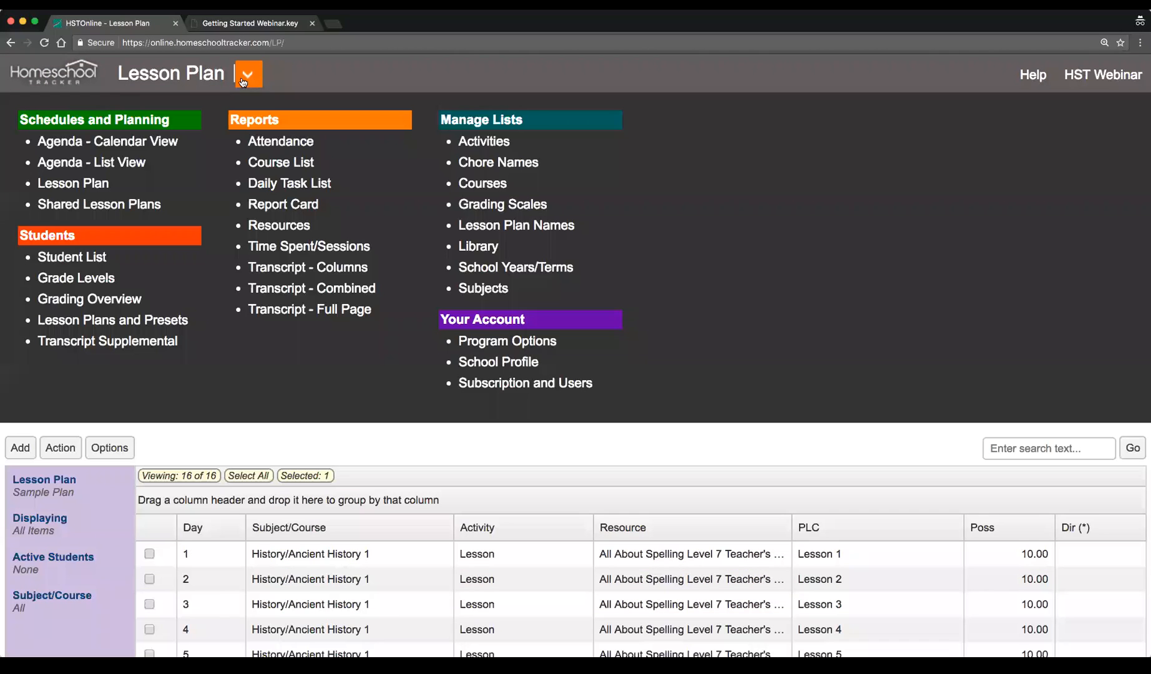
pyautogui.click(124, 208)
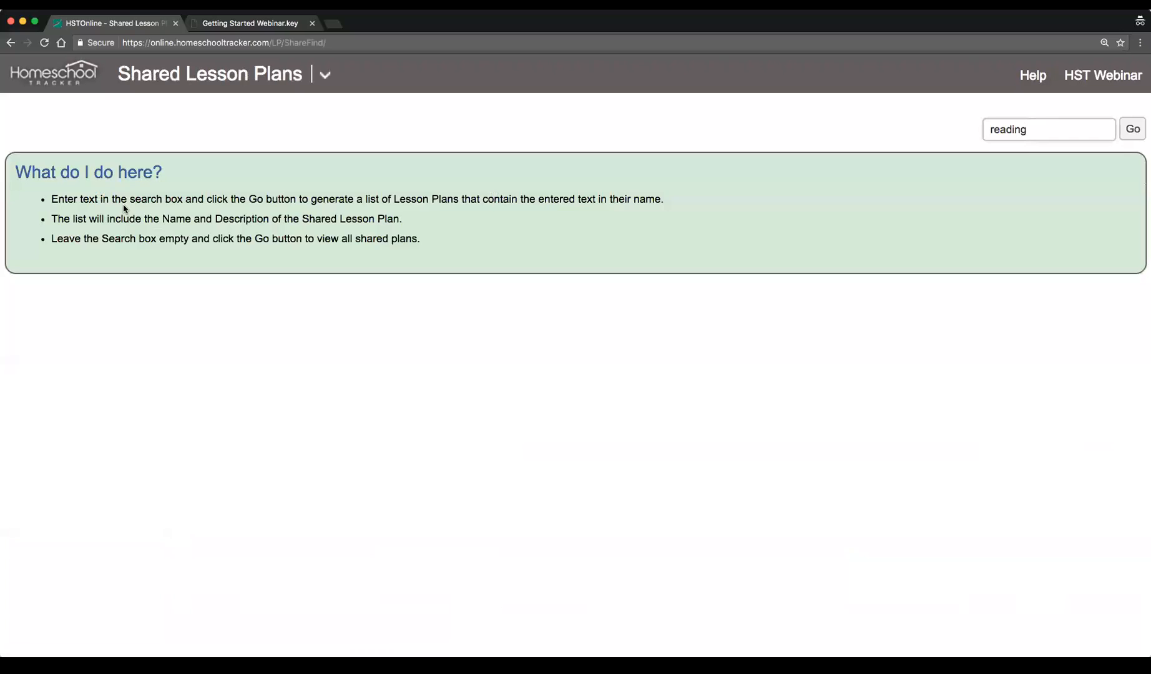
pyautogui.moveTo(1041, 128); pyautogui.dragTo(952, 126)
pyautogui.press('BackSpace')
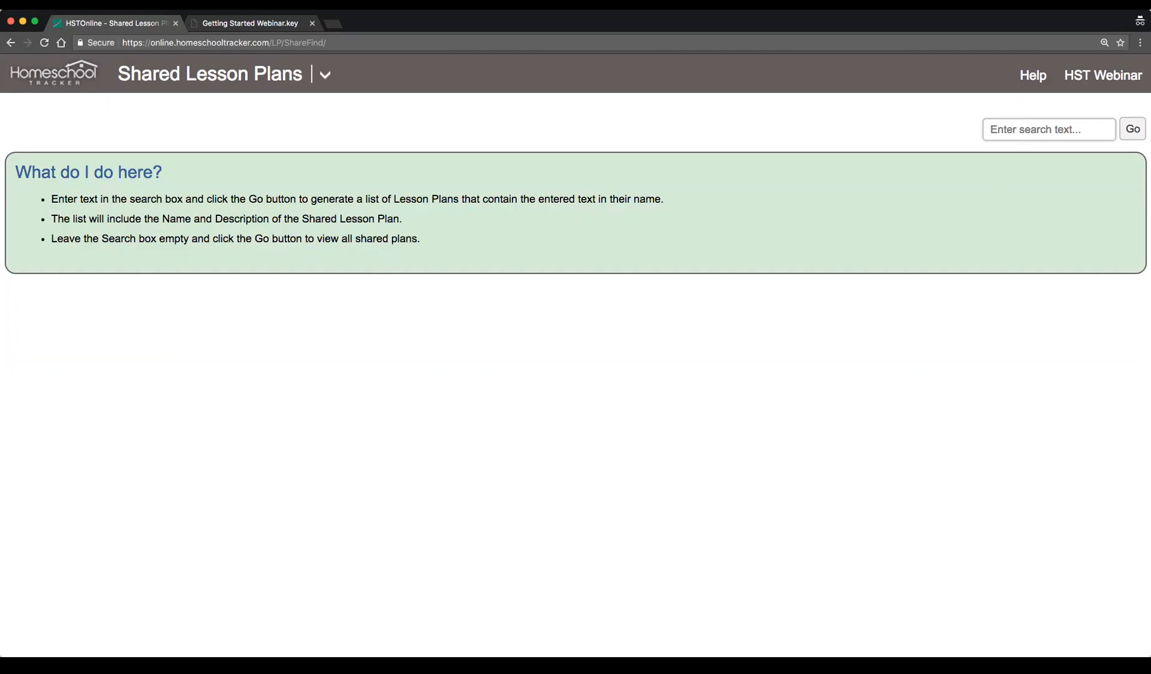
pyautogui.click(1130, 130)
pyautogui.scroll(-6, 660, 329)
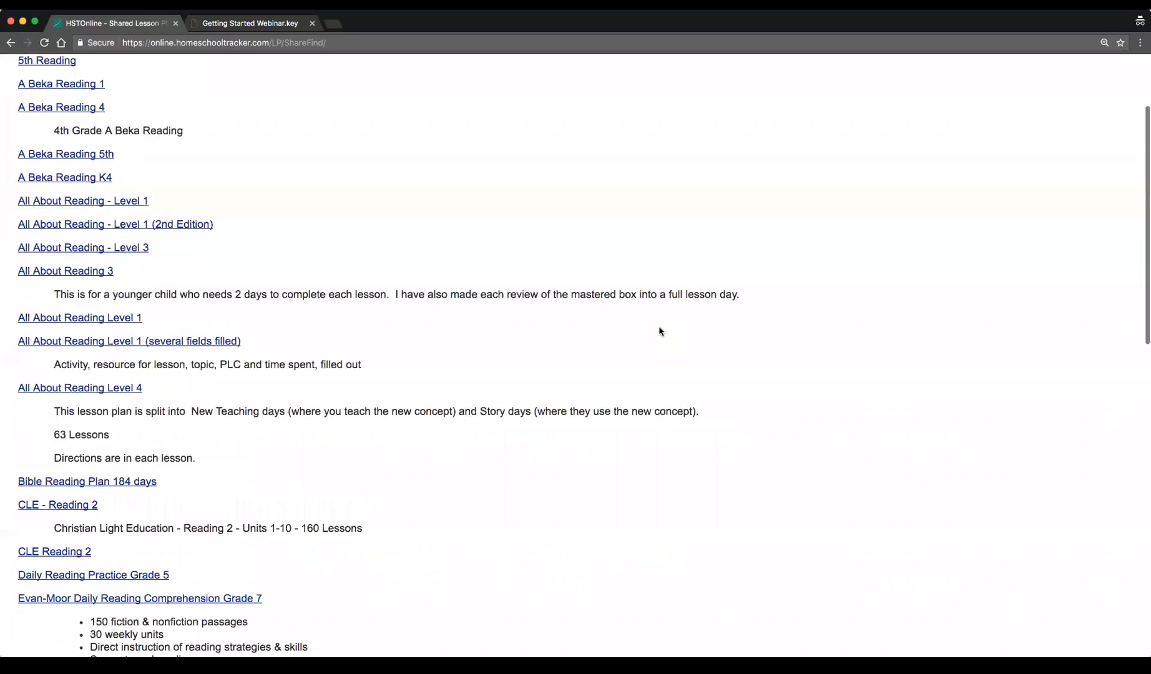
pyautogui.scroll(6, 660, 330)
pyautogui.click(1135, 140)
pyautogui.click(1042, 132)
pyautogui.press('Return')
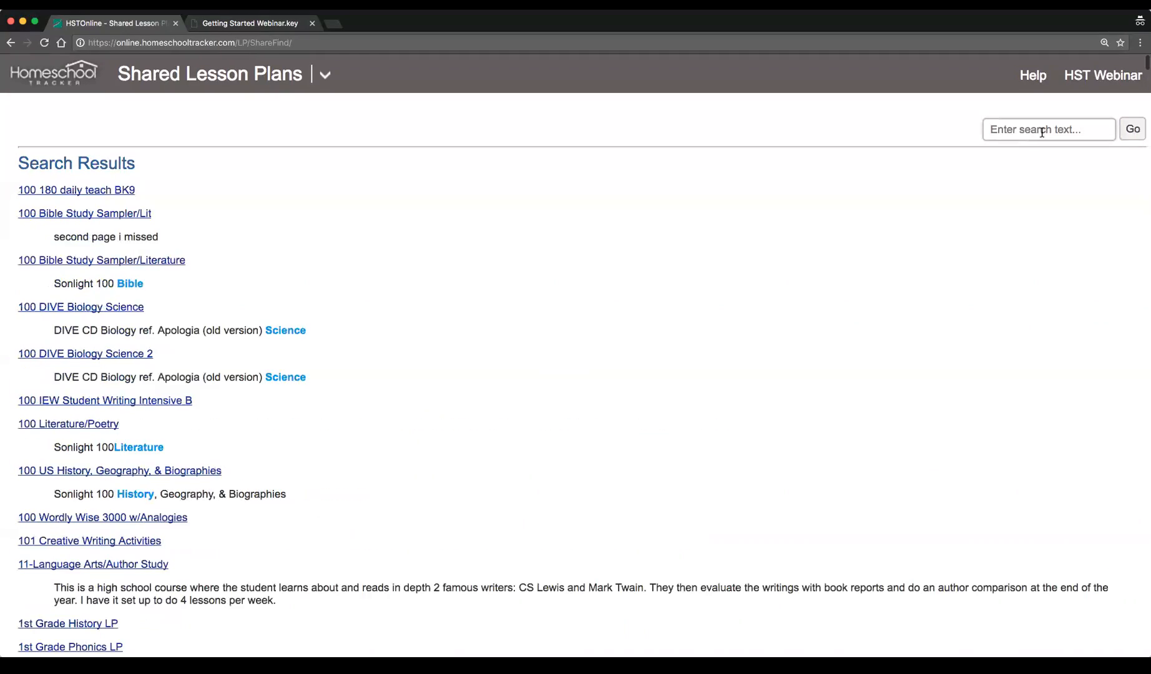
# Browse the names and descriptions in the full list of shared lesson plans.
pyautogui.scroll(-4, 536, 305)
pyautogui.scroll(-20, 536, 306)
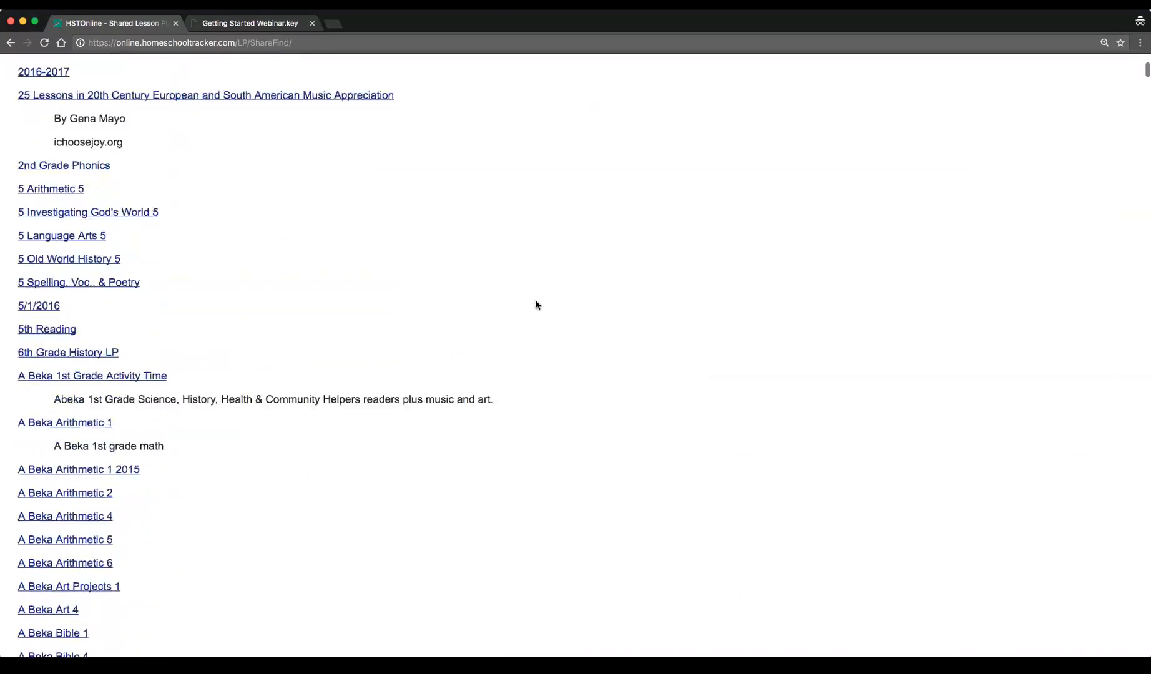
pyautogui.scroll(-20, 536, 305)
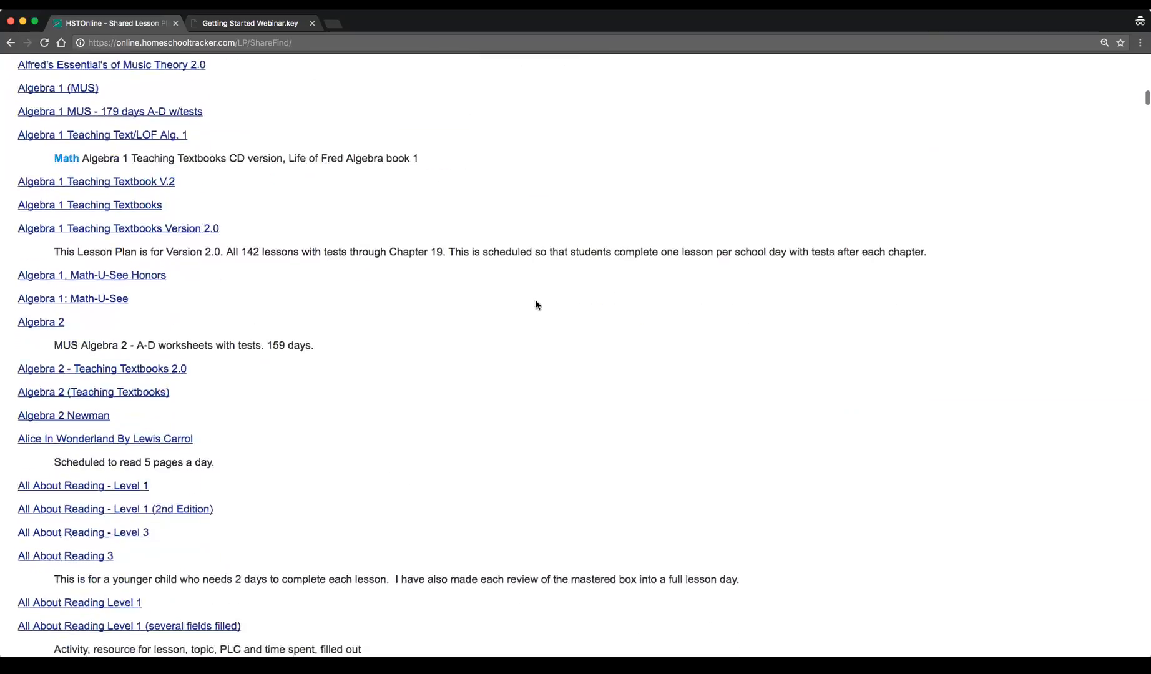
pyautogui.scroll(-20, 535, 305)
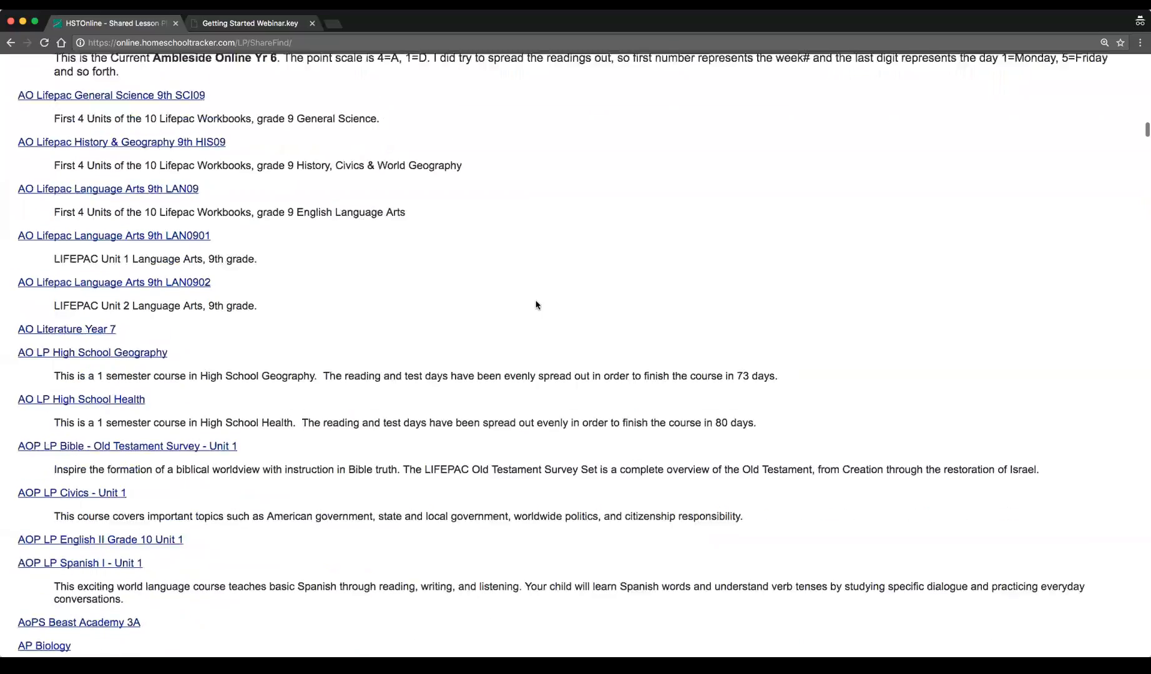
pyautogui.scroll(-1, 536, 306)
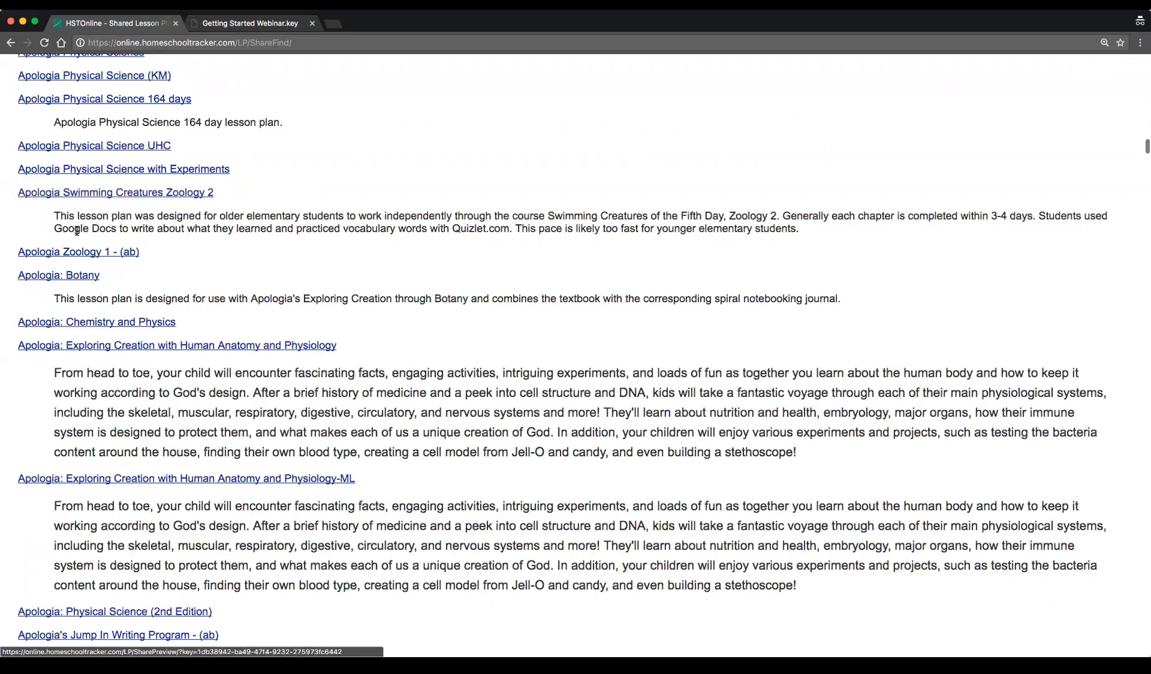
pyautogui.scroll(-15, 494, 323)
pyautogui.scroll(-20, 494, 323)
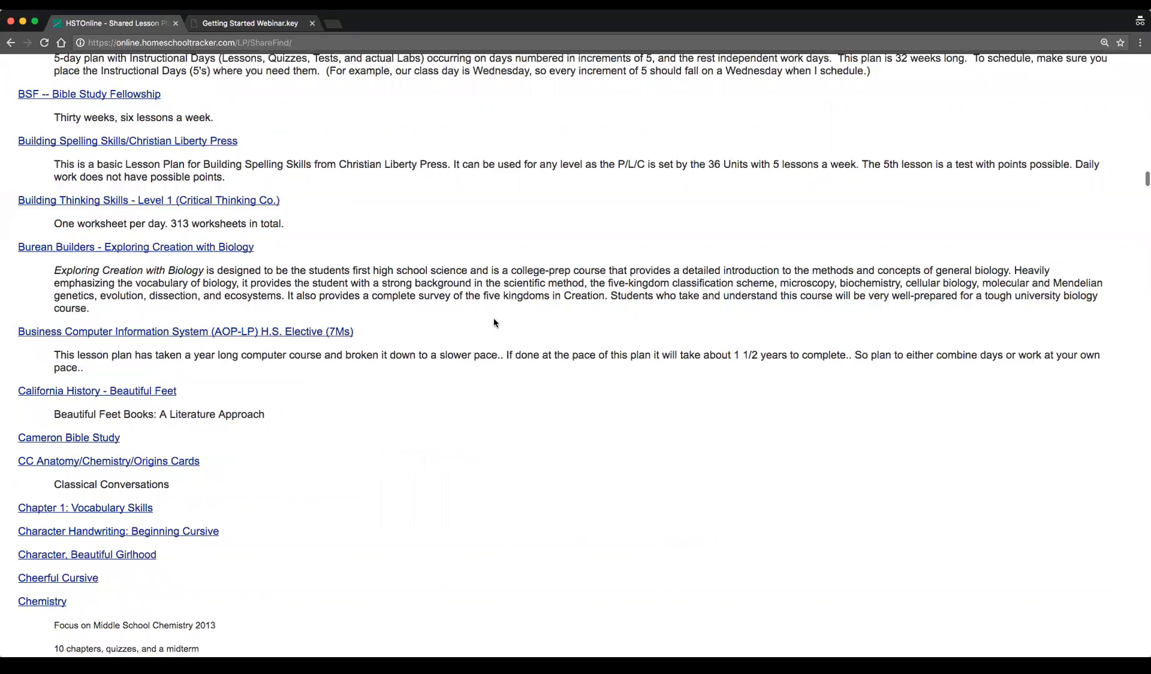
pyautogui.scroll(-20, 494, 319)
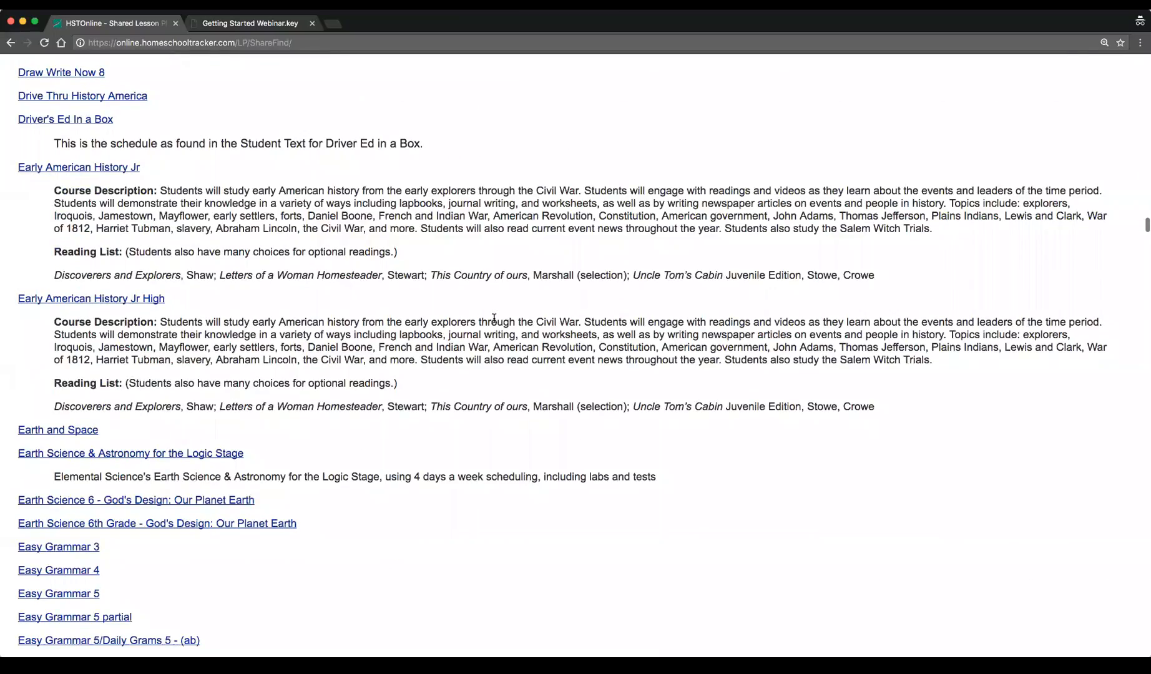
pyautogui.scroll(-20, 494, 319)
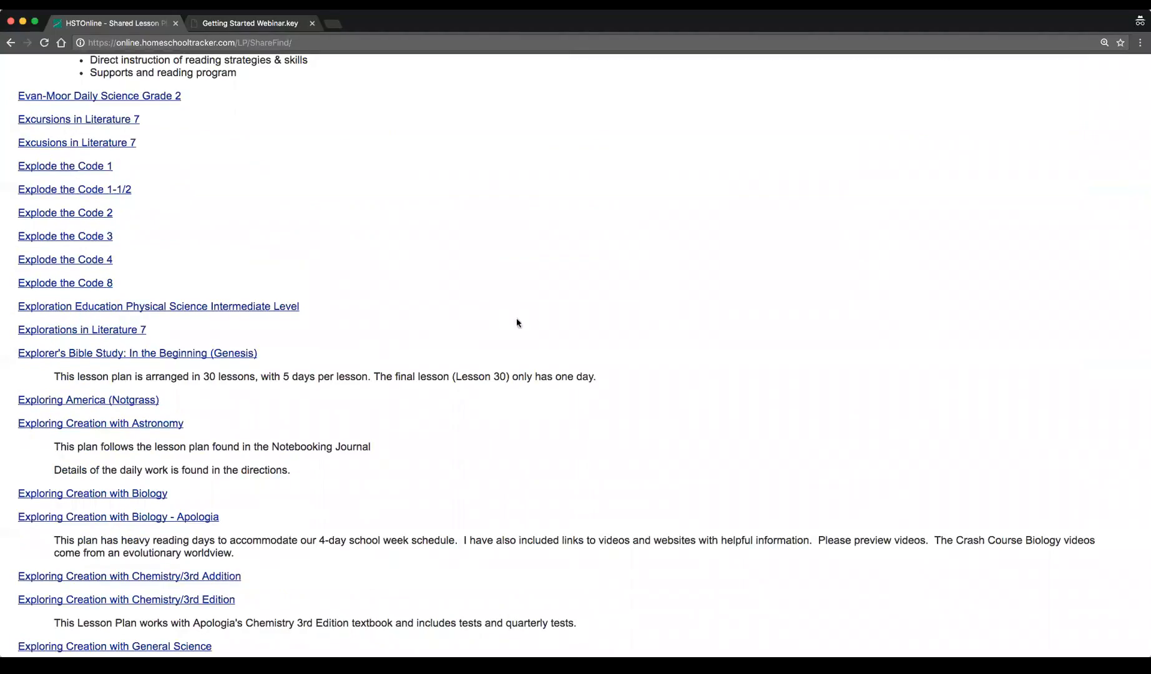
pyautogui.scroll(-20, 776, 349)
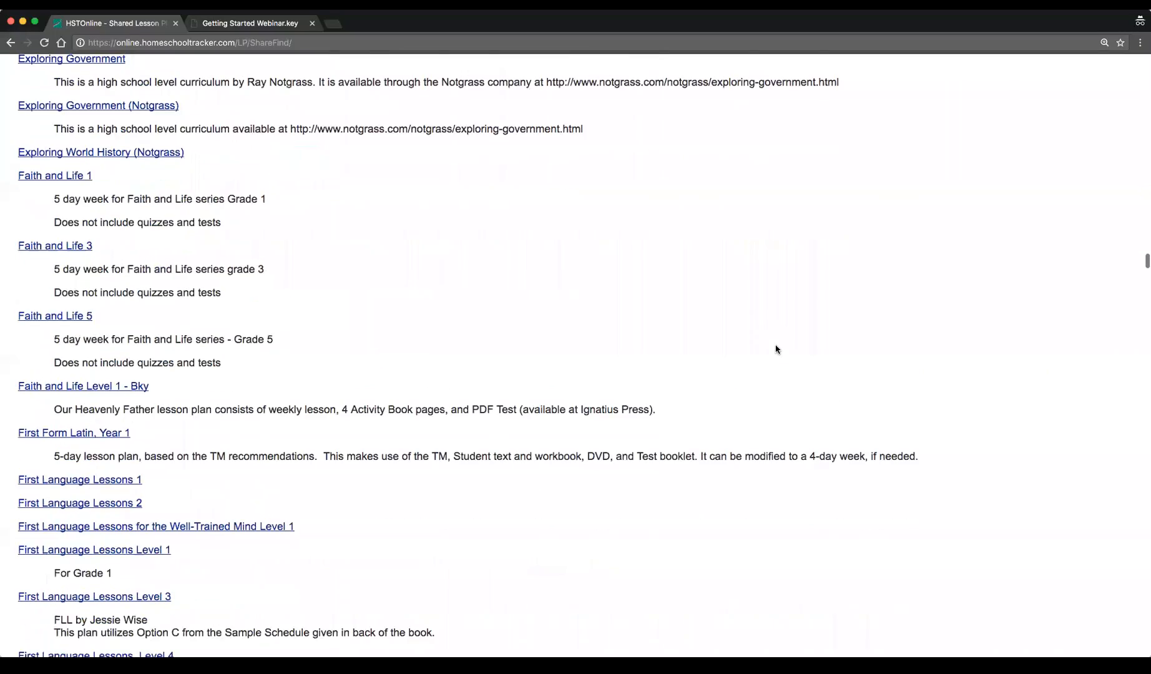
pyautogui.scroll(-3, 776, 349)
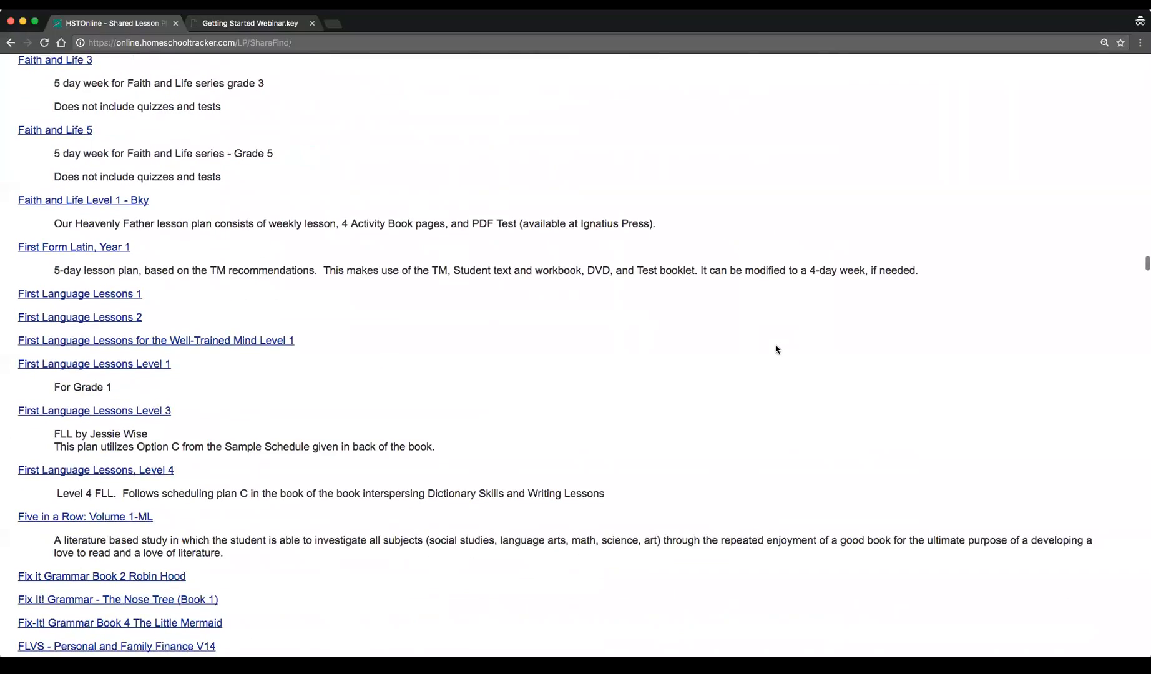
pyautogui.scroll(-20, 776, 349)
pyautogui.scroll(-20, 776, 349)
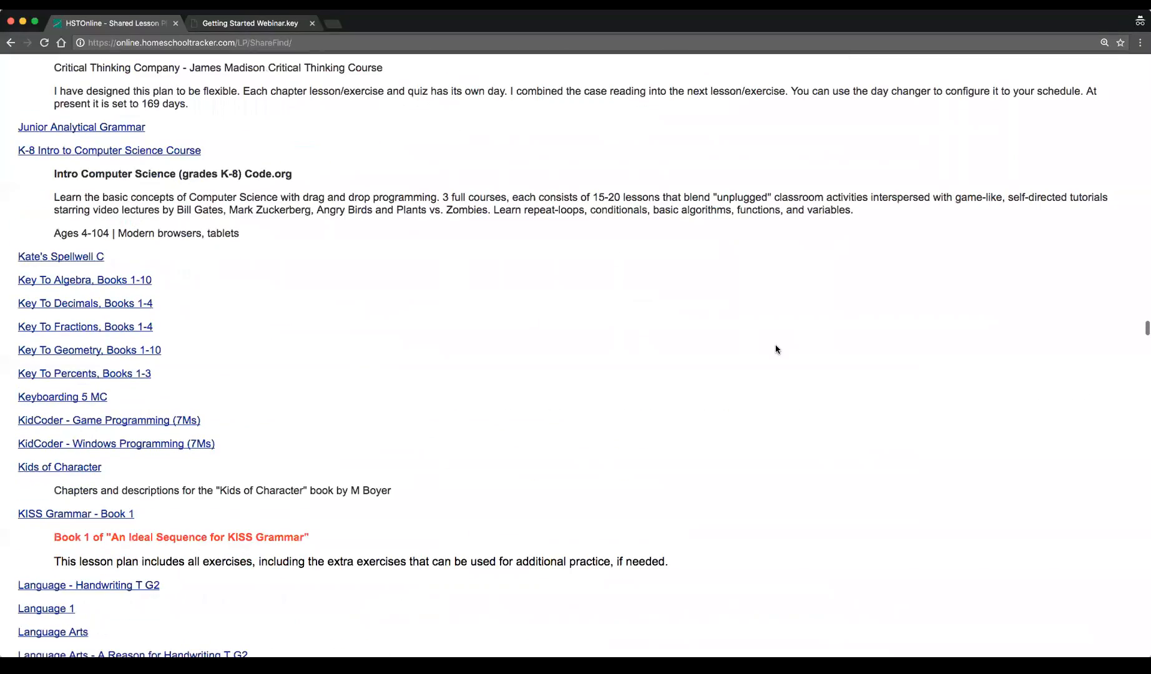
pyautogui.scroll(15, 1044, 406)
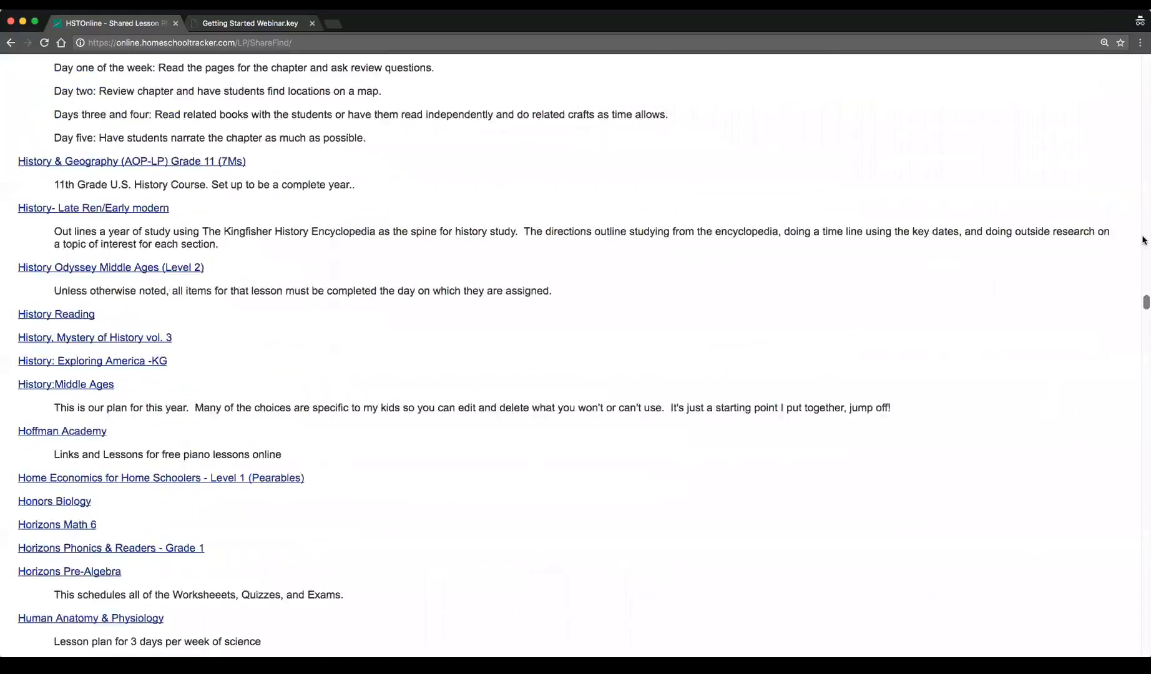
# Search the shared lesson plans for reading and look through the matching plans.
pyautogui.scroll(20, 1143, 240)
pyautogui.click(1062, 131)
pyautogui.write('reading')
pyautogui.press('Return')
pyautogui.scroll(-1, 417, 442)
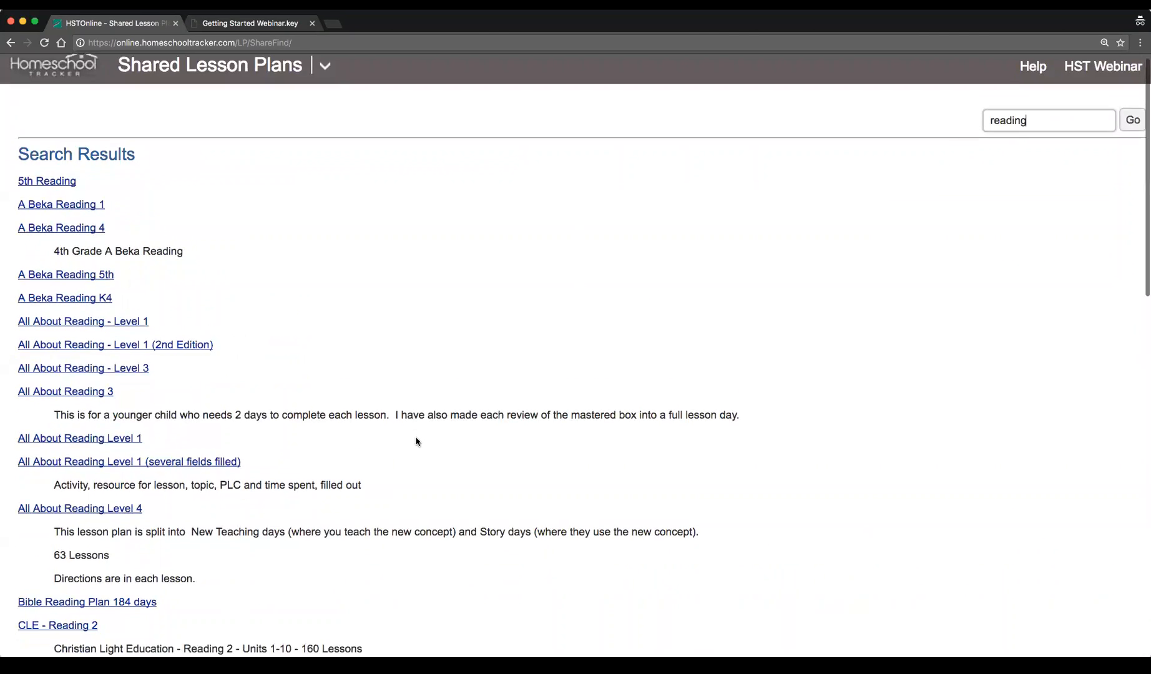
pyautogui.scroll(-20, 417, 441)
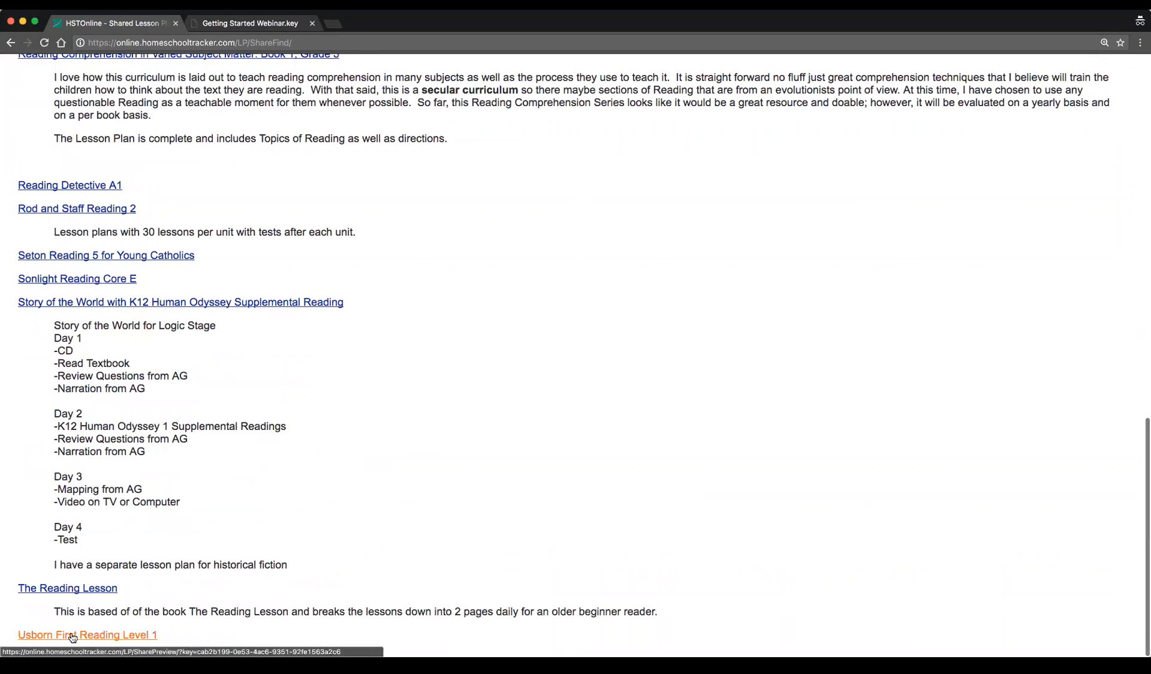
# Preview the shared plan Usborn First Reading Level 1 and prepare it for import under the new name Reading 1.
pyautogui.click(94, 635)
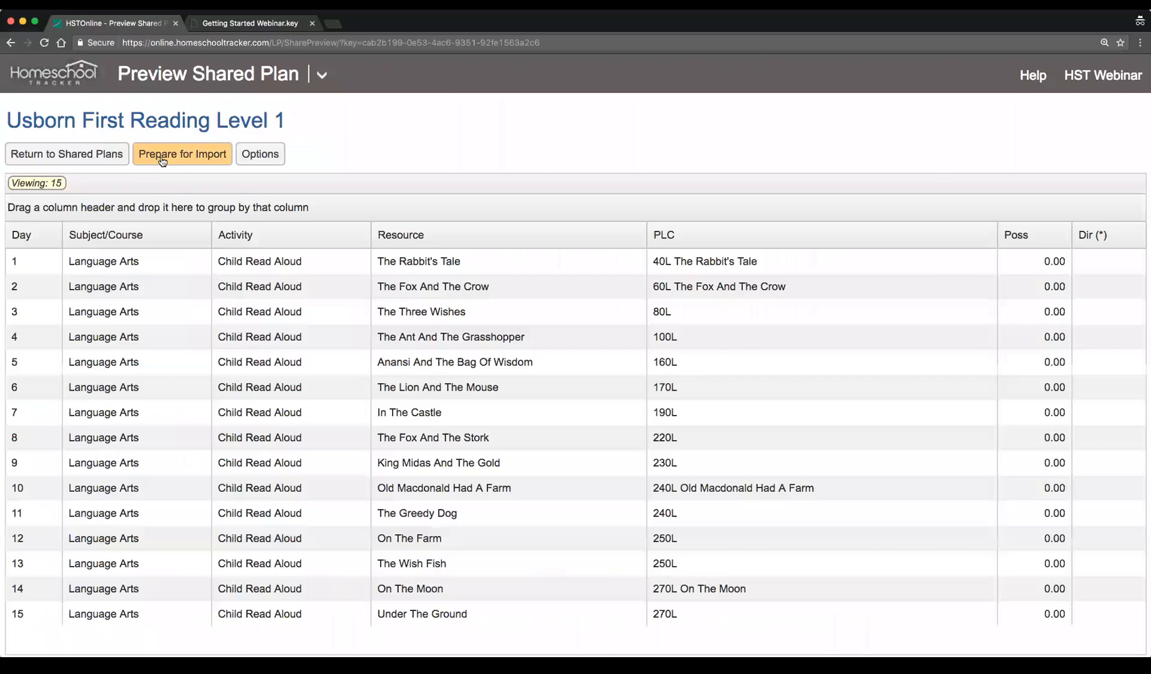
pyautogui.click(187, 155)
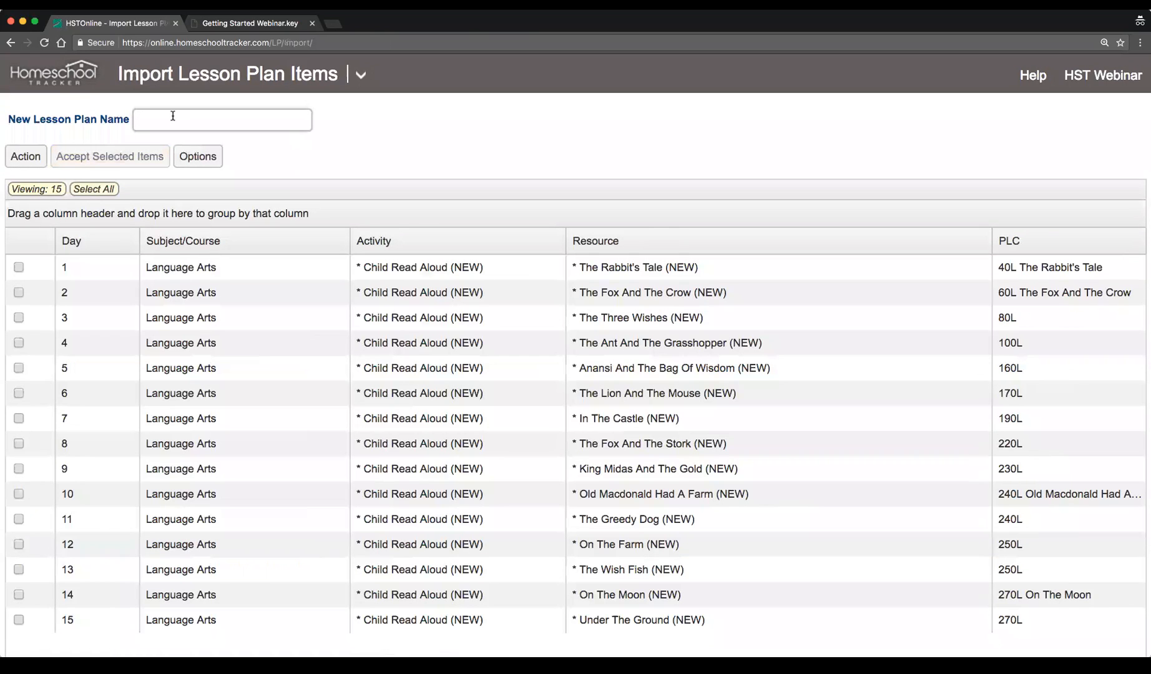
pyautogui.write('Reading 1')
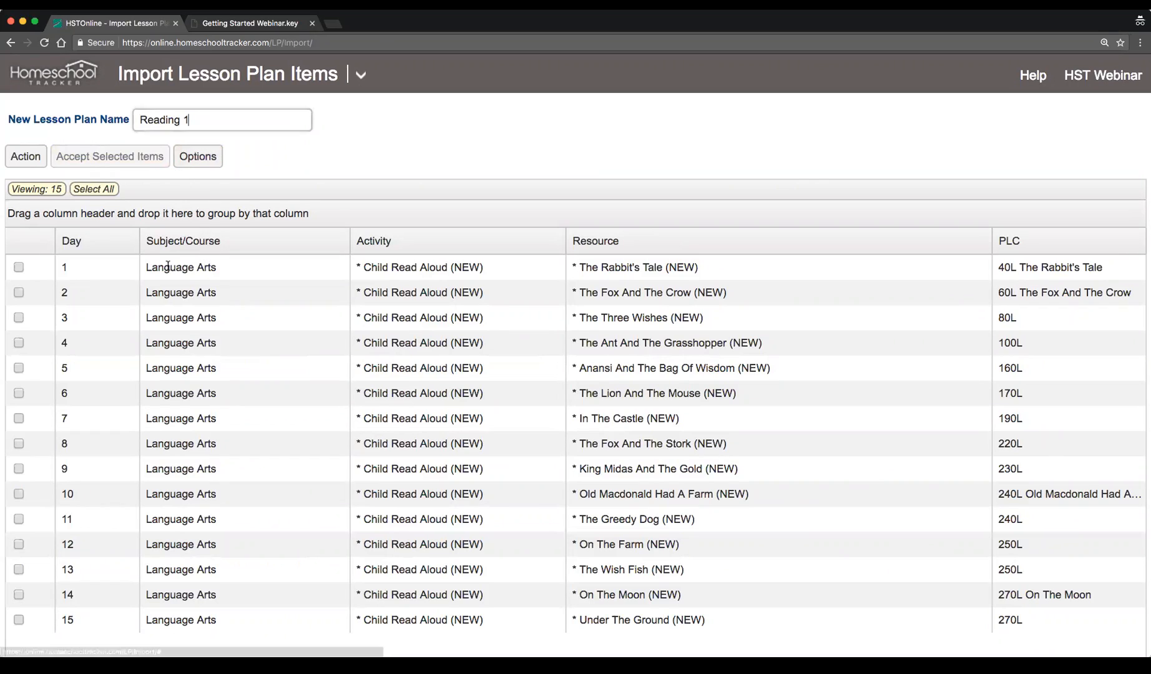
# Set the Subject/Course of all import items to Language Arts/Reading 1 and accept them into the new lesson plan.
pyautogui.click(94, 190)
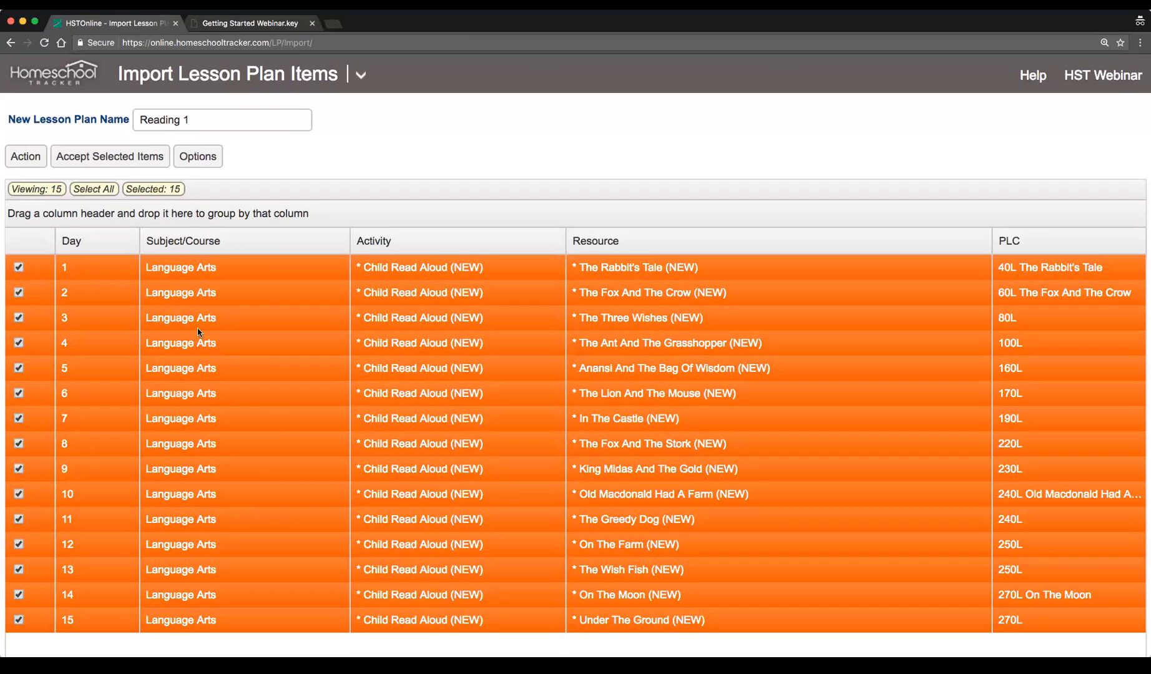
pyautogui.click(26, 165)
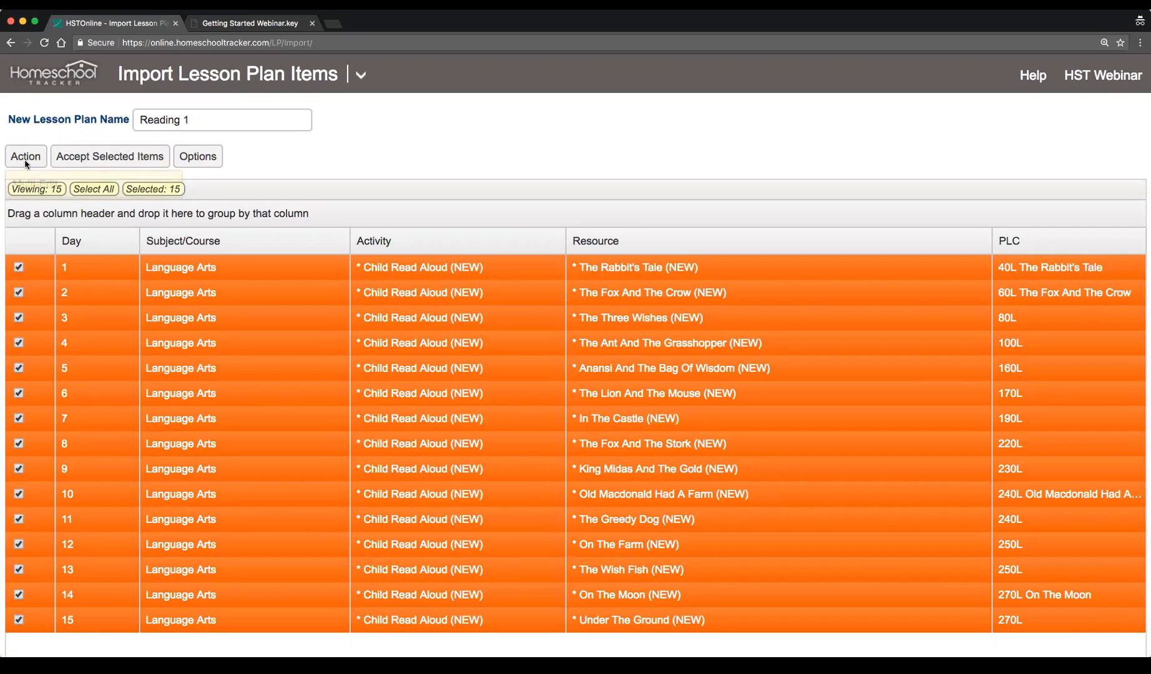
pyautogui.click(32, 184)
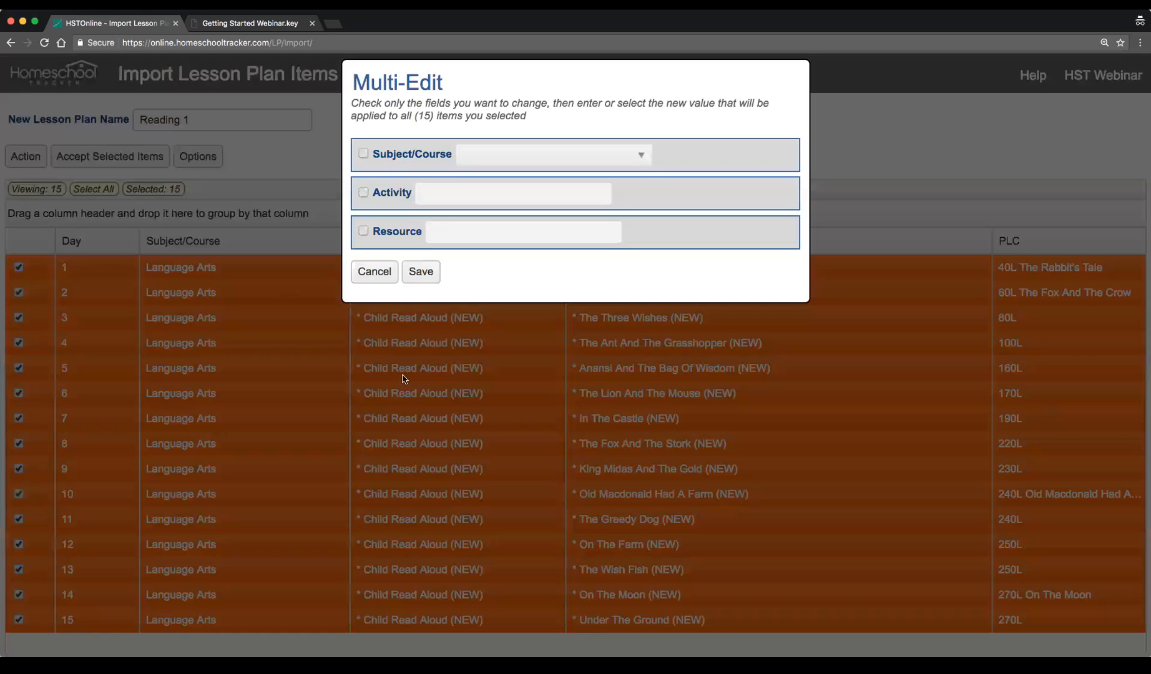
pyautogui.click(362, 153)
pyautogui.click(517, 151)
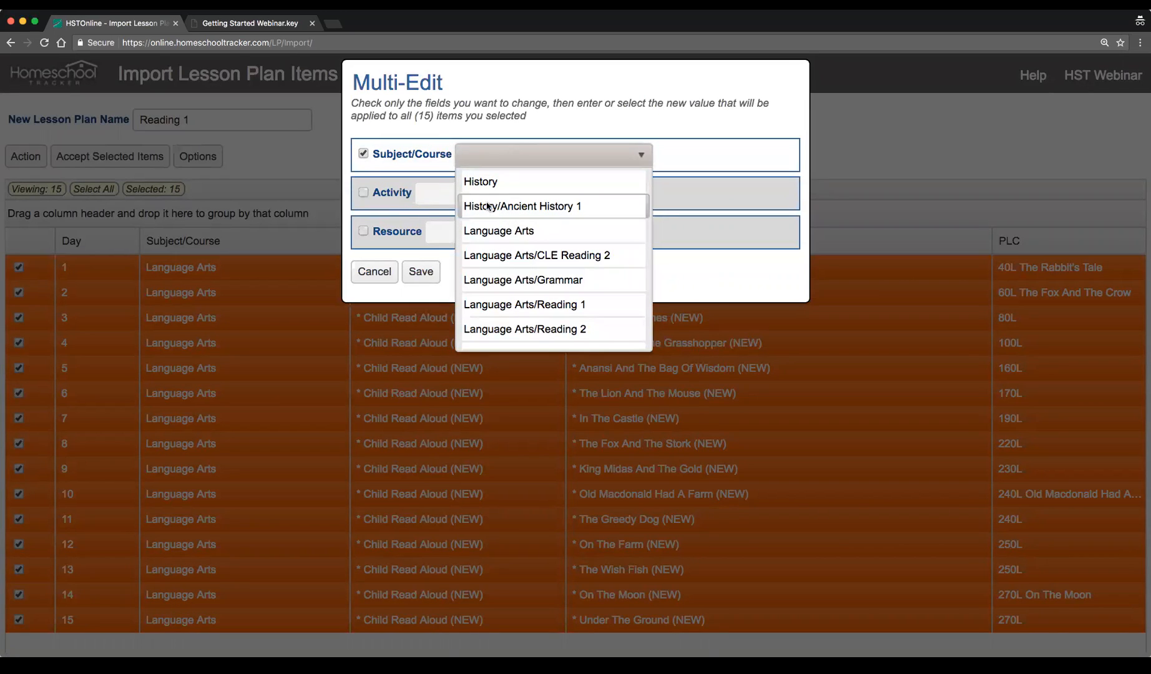
pyautogui.click(545, 306)
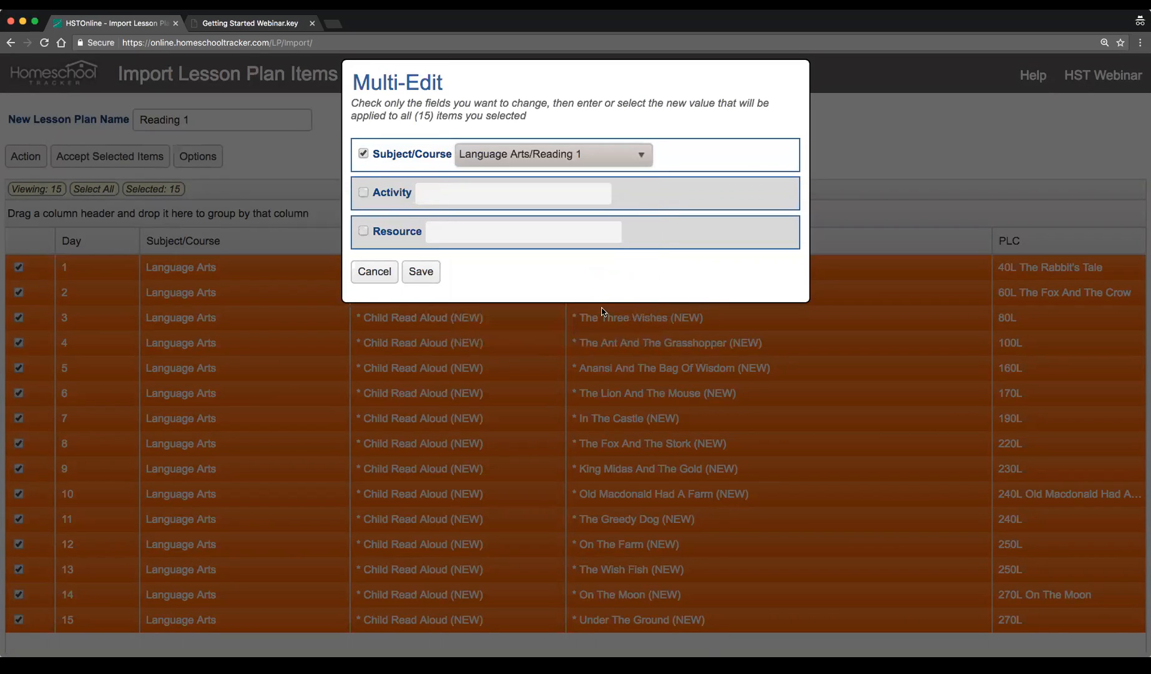
pyautogui.click(421, 271)
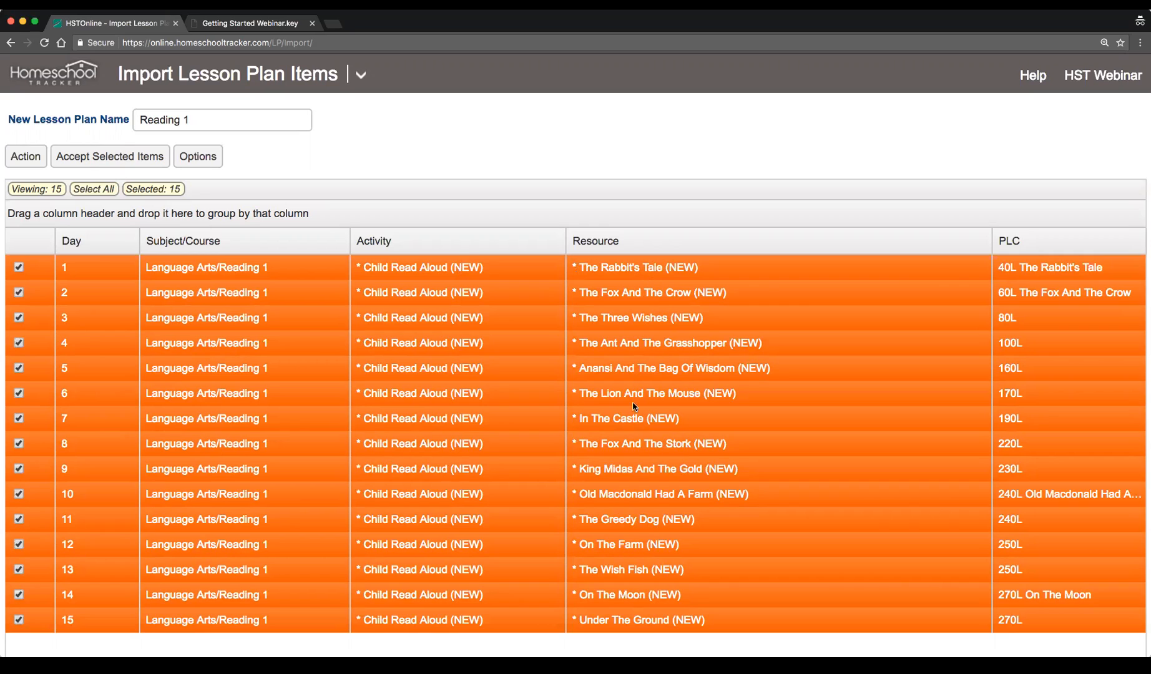
pyautogui.scroll(-1, 640, 581)
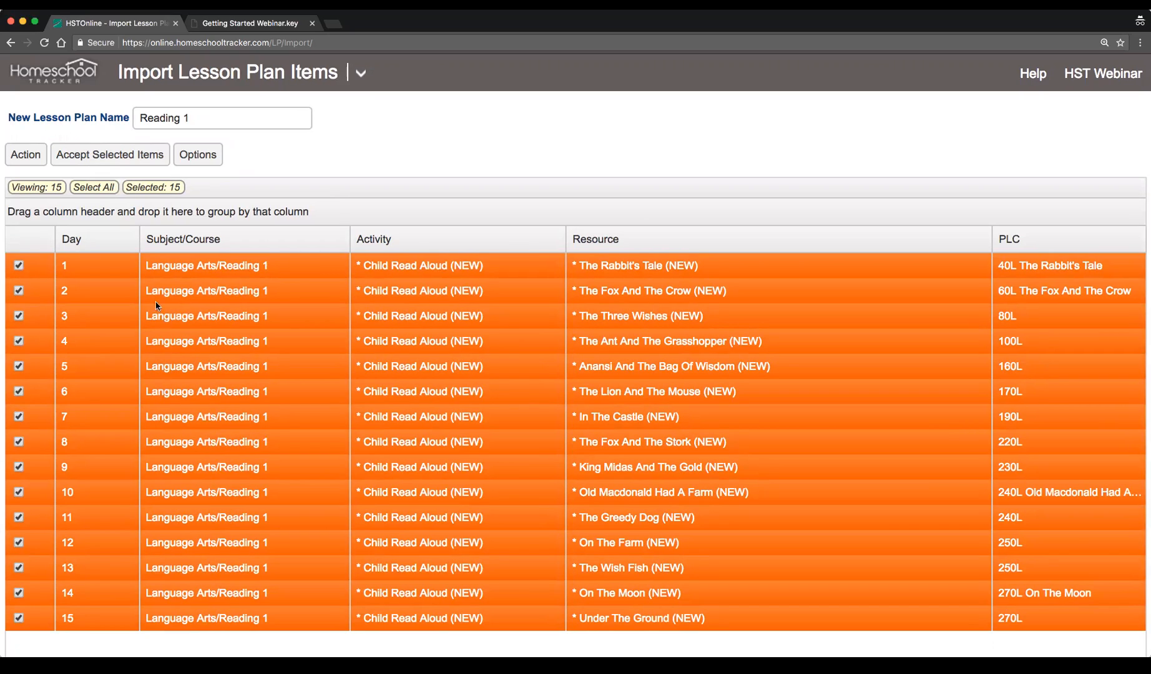
pyautogui.click(116, 166)
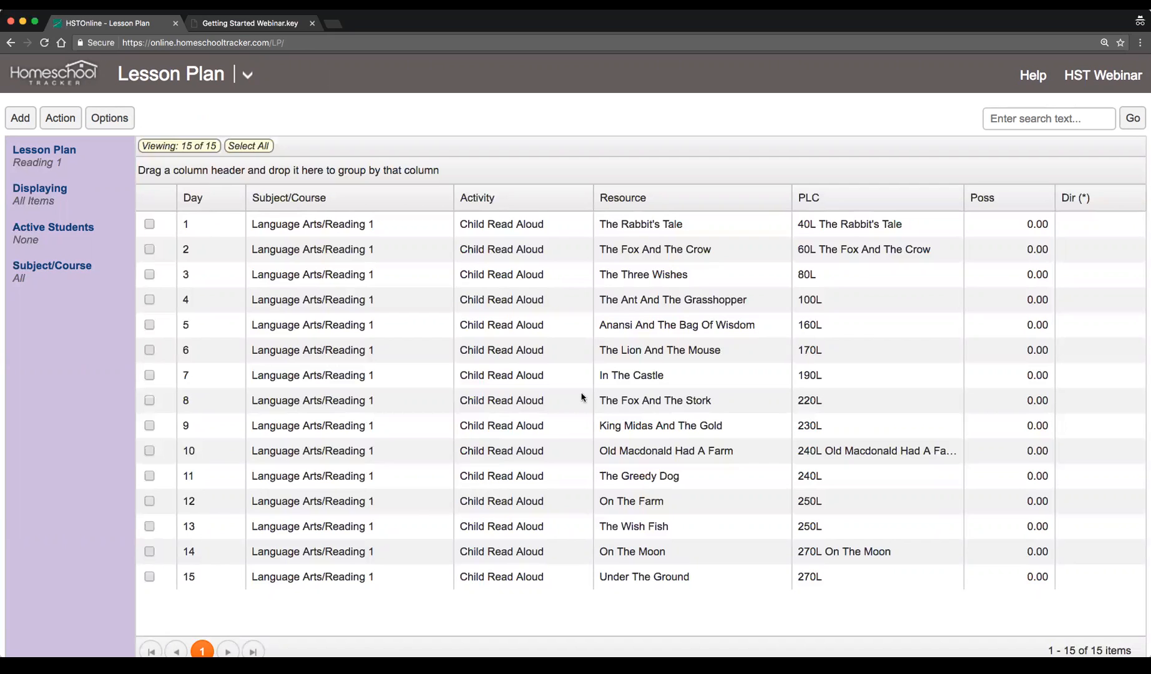
# Send the day 1 to 5 items of the Reading 1 plan to the Scheduler and assign them to the first listed student.
pyautogui.click(150, 226)
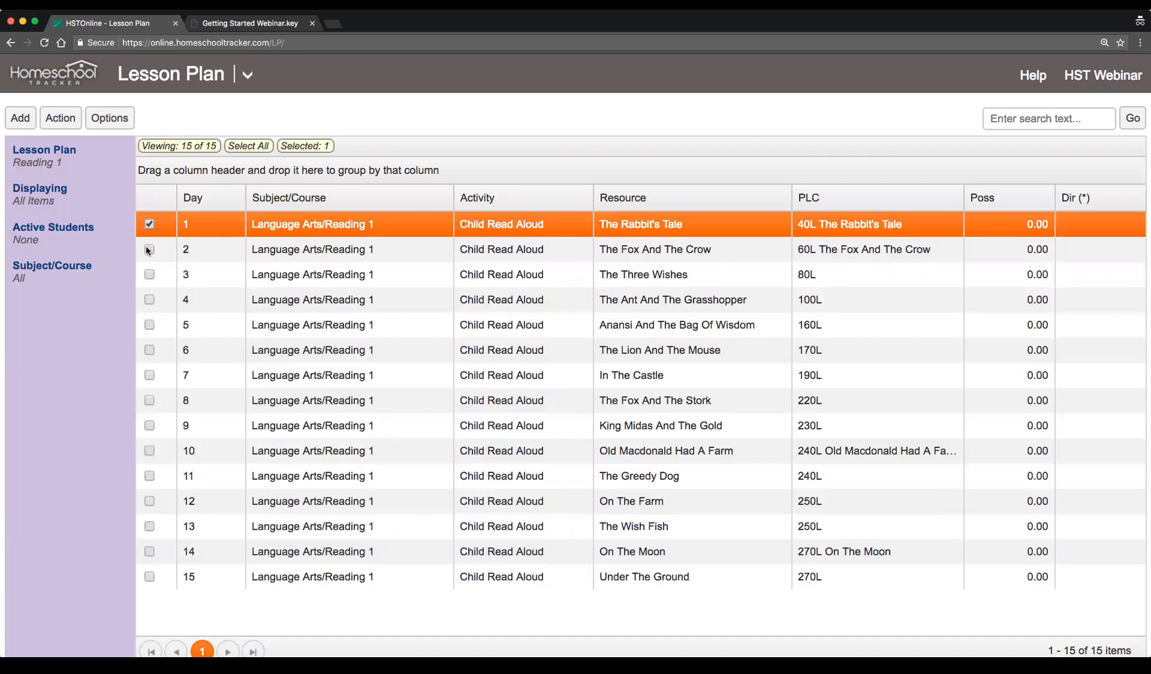
pyautogui.click(149, 249)
pyautogui.click(149, 274)
pyautogui.click(149, 300)
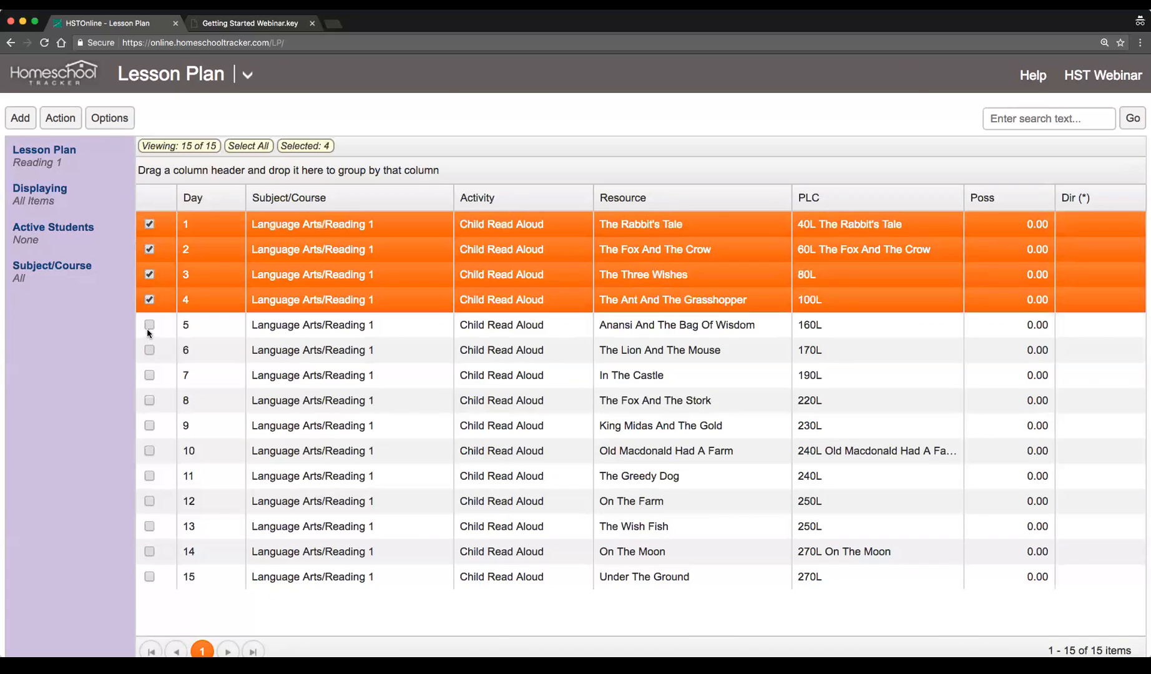
pyautogui.click(149, 326)
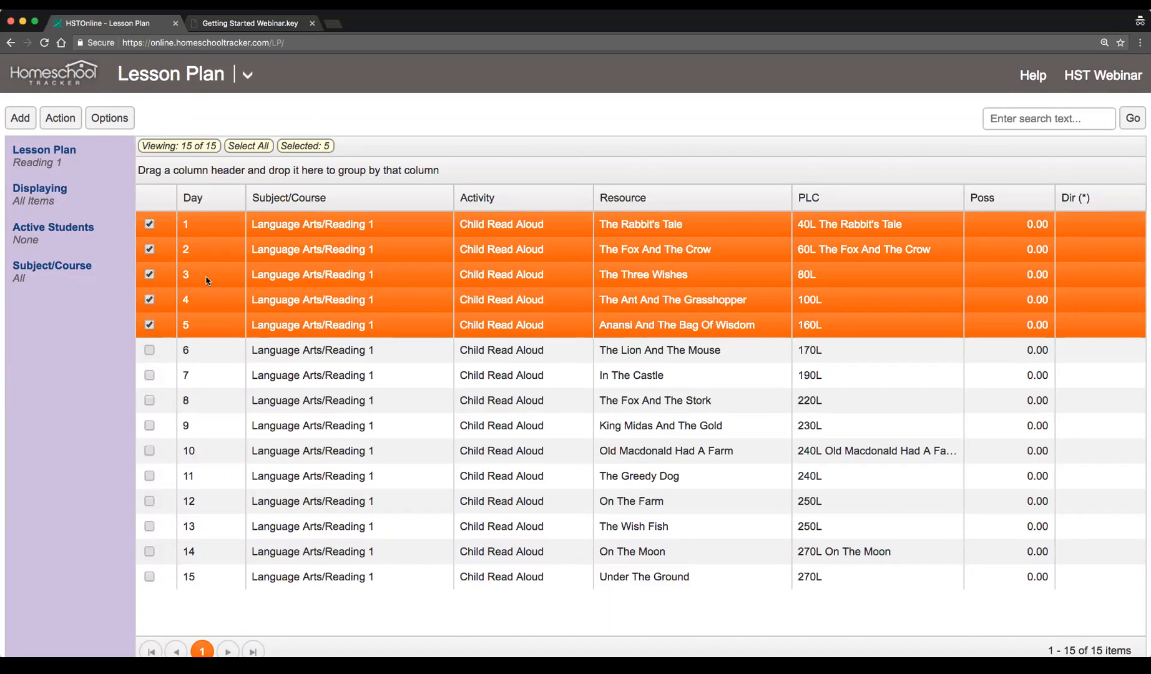
pyautogui.click(60, 120)
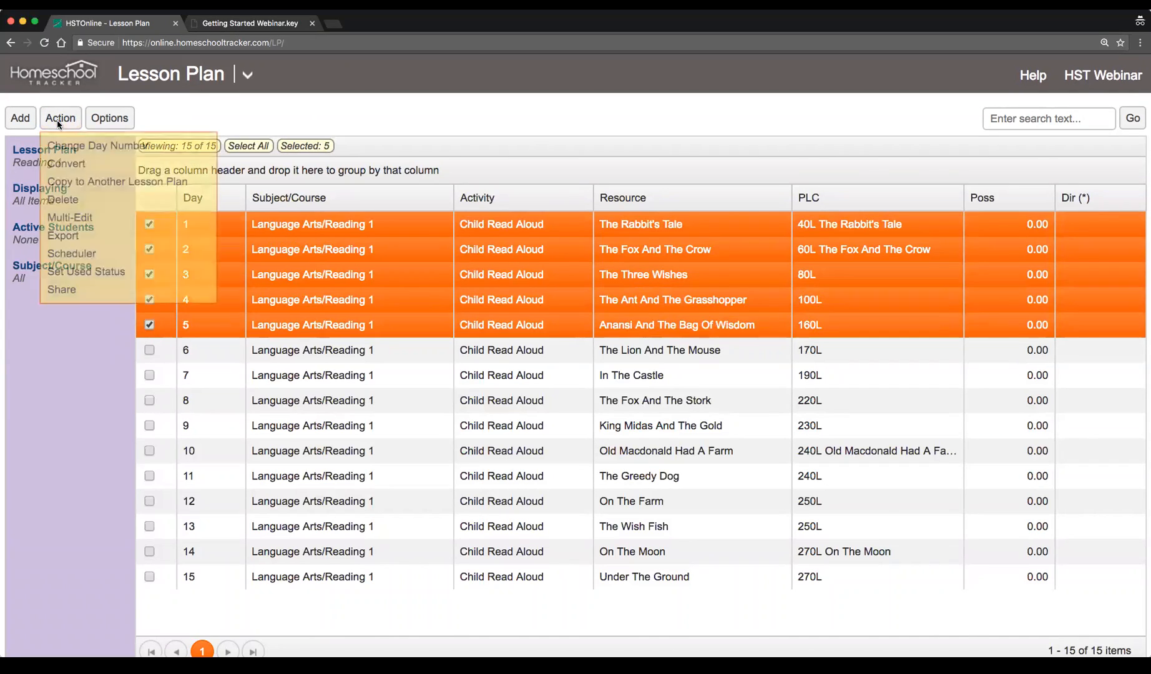
pyautogui.click(122, 259)
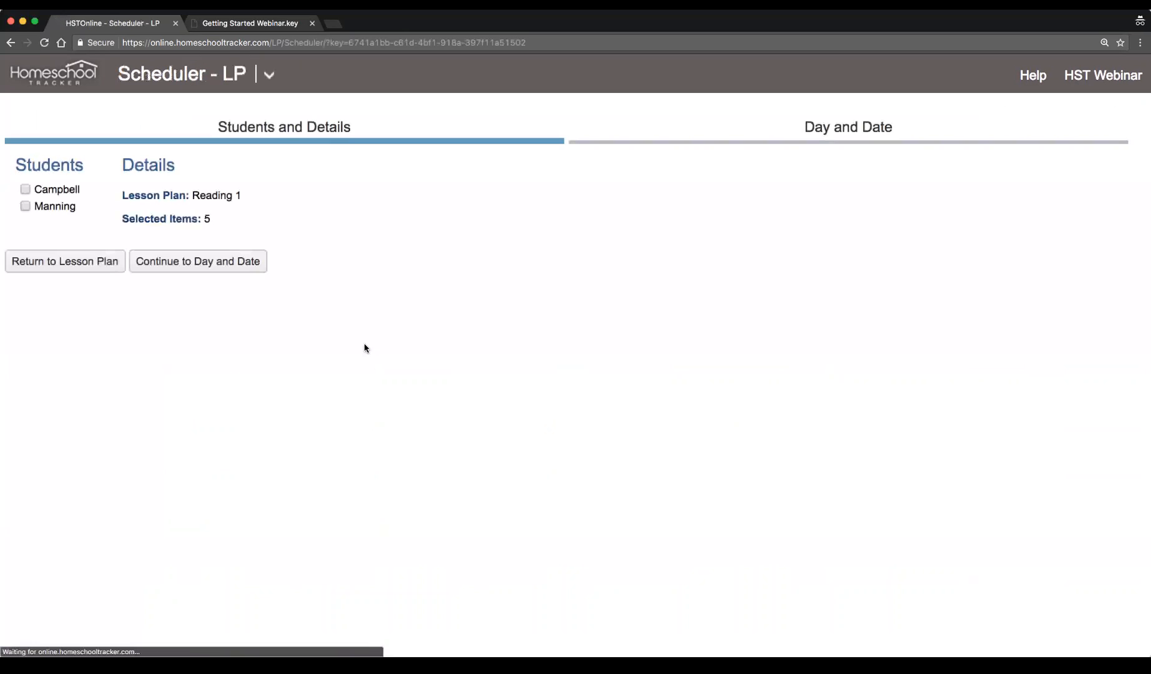
pyautogui.click(52, 194)
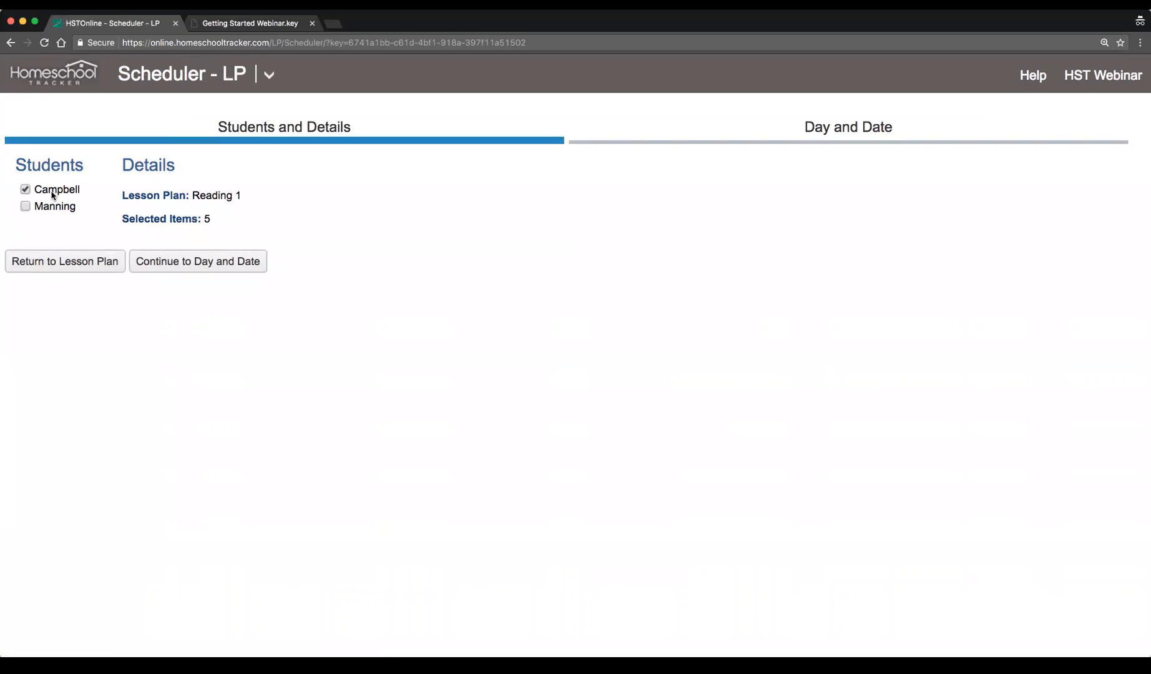
pyautogui.click(186, 261)
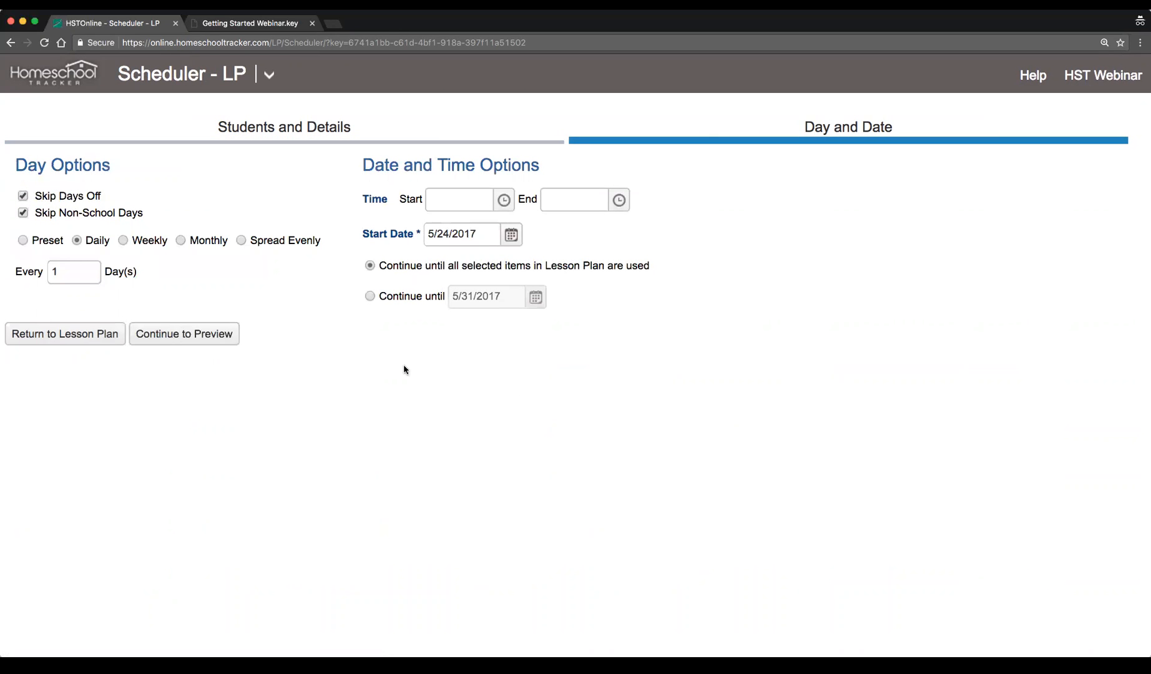
# Set the schedule time from 10:00 AM to 11:00 AM with start date 5/22/2017, and generate the preview.
pyautogui.click(504, 199)
pyautogui.scroll(-3, 484, 306)
pyautogui.scroll(-3, 481, 313)
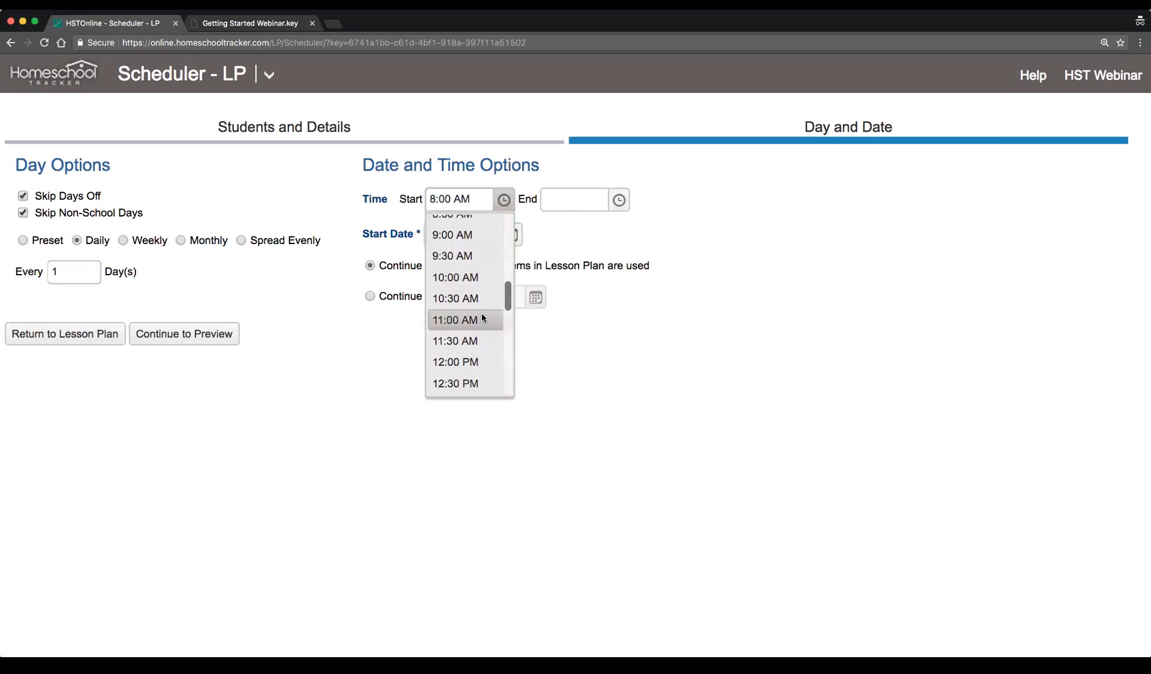
pyautogui.click(462, 278)
pyautogui.click(618, 200)
pyautogui.scroll(-3, 584, 287)
pyautogui.click(575, 253)
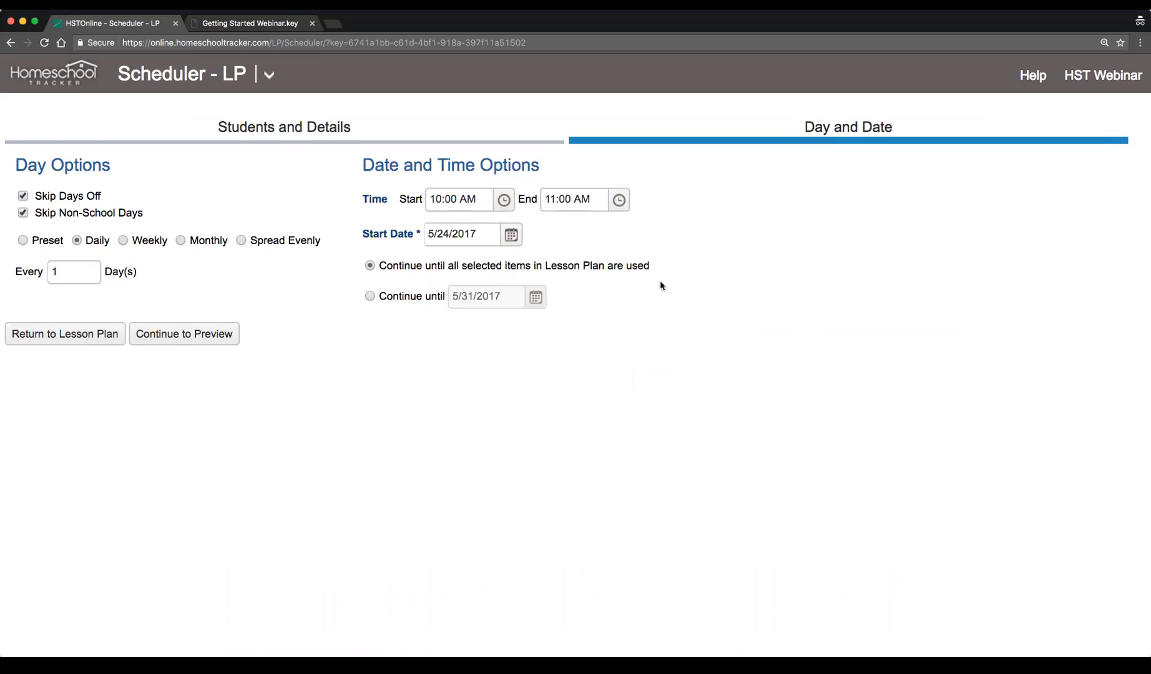
pyautogui.click(511, 235)
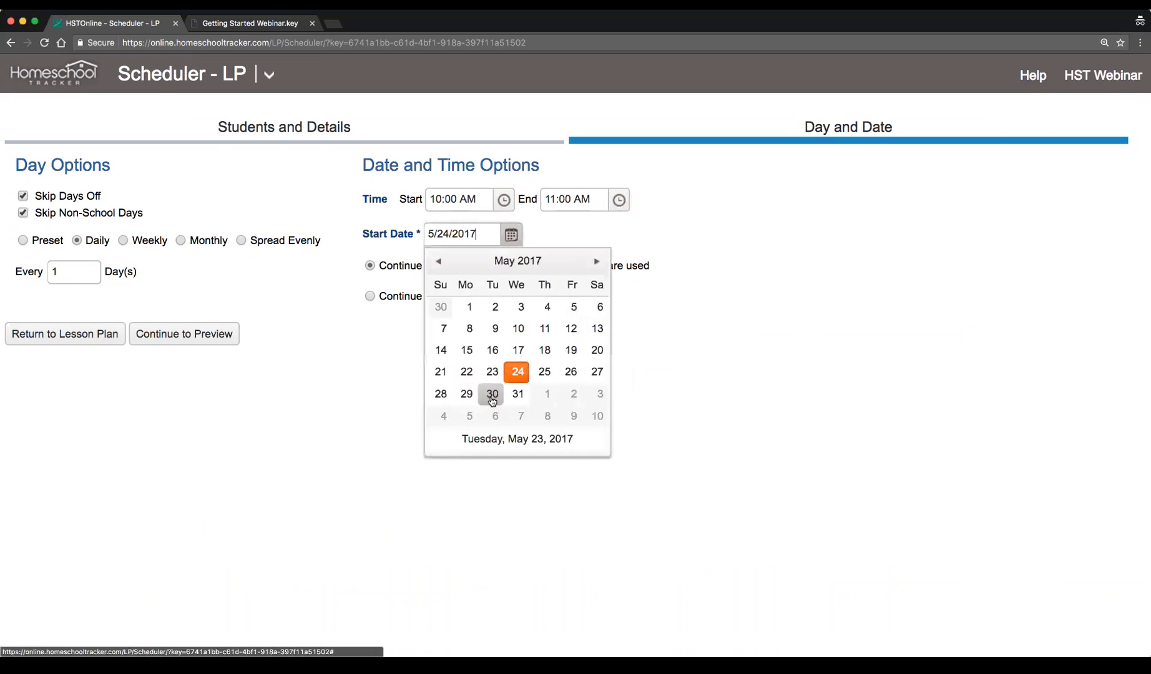
pyautogui.click(465, 373)
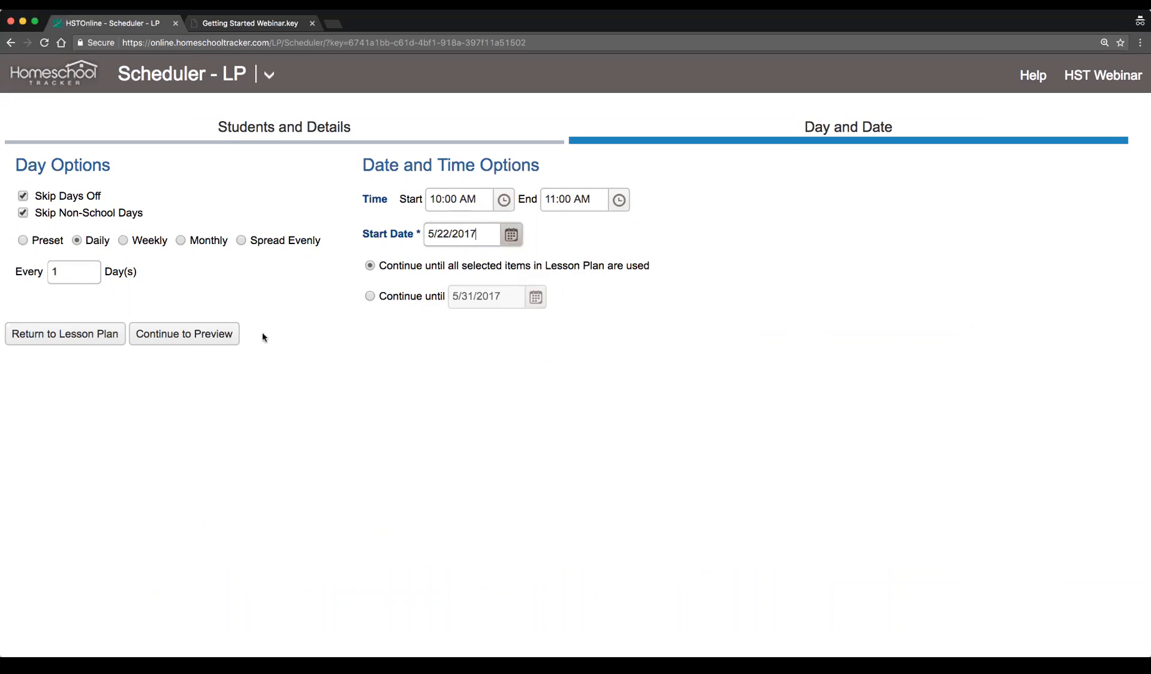
pyautogui.click(197, 335)
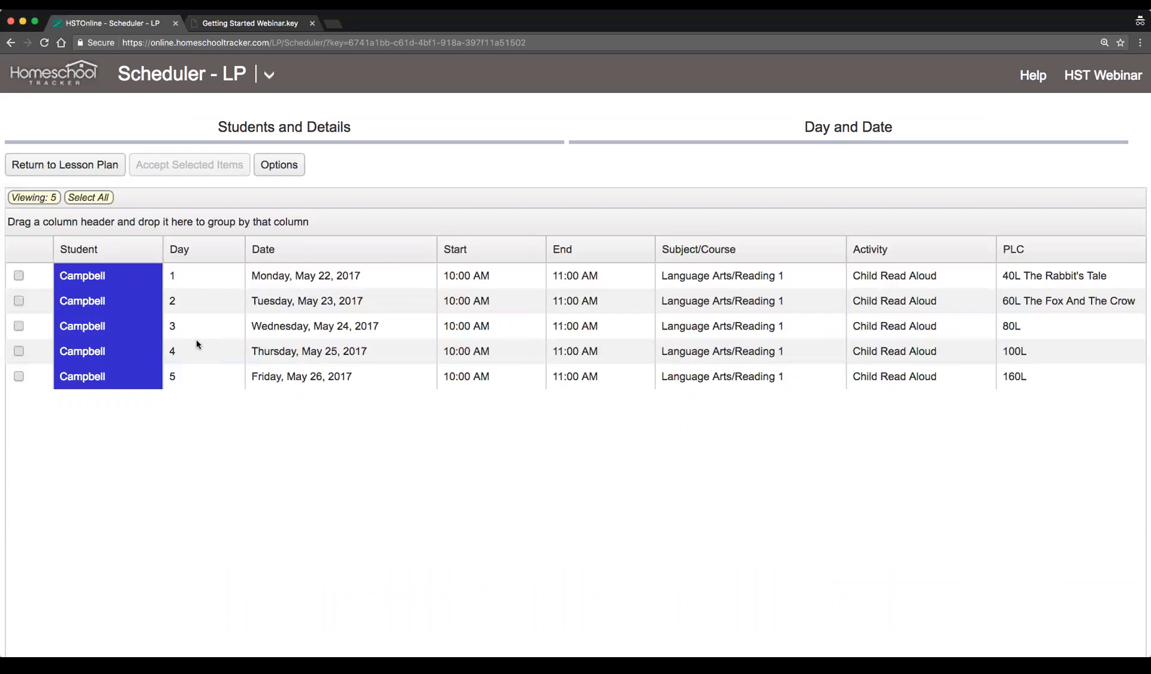
# Review the previewed daily reading assignments one by one and accept all of them into the student's schedule.
pyautogui.click(143, 279)
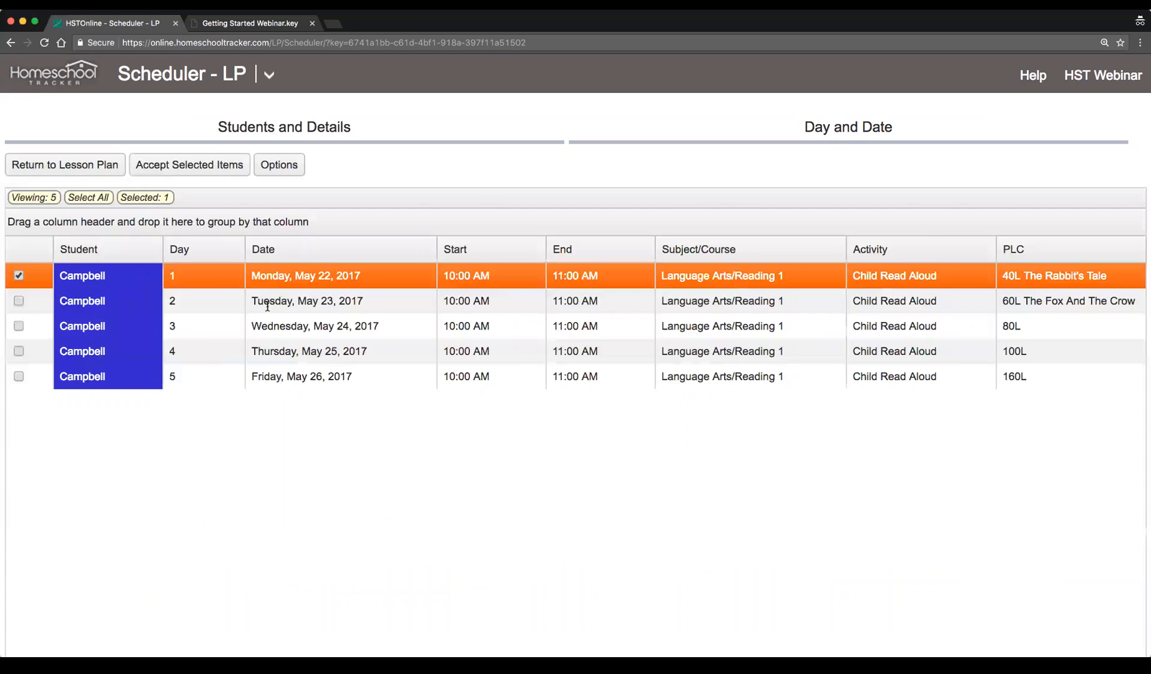
pyautogui.click(268, 304)
pyautogui.click(273, 327)
pyautogui.click(277, 355)
pyautogui.click(277, 378)
pyautogui.click(275, 268)
pyautogui.click(272, 304)
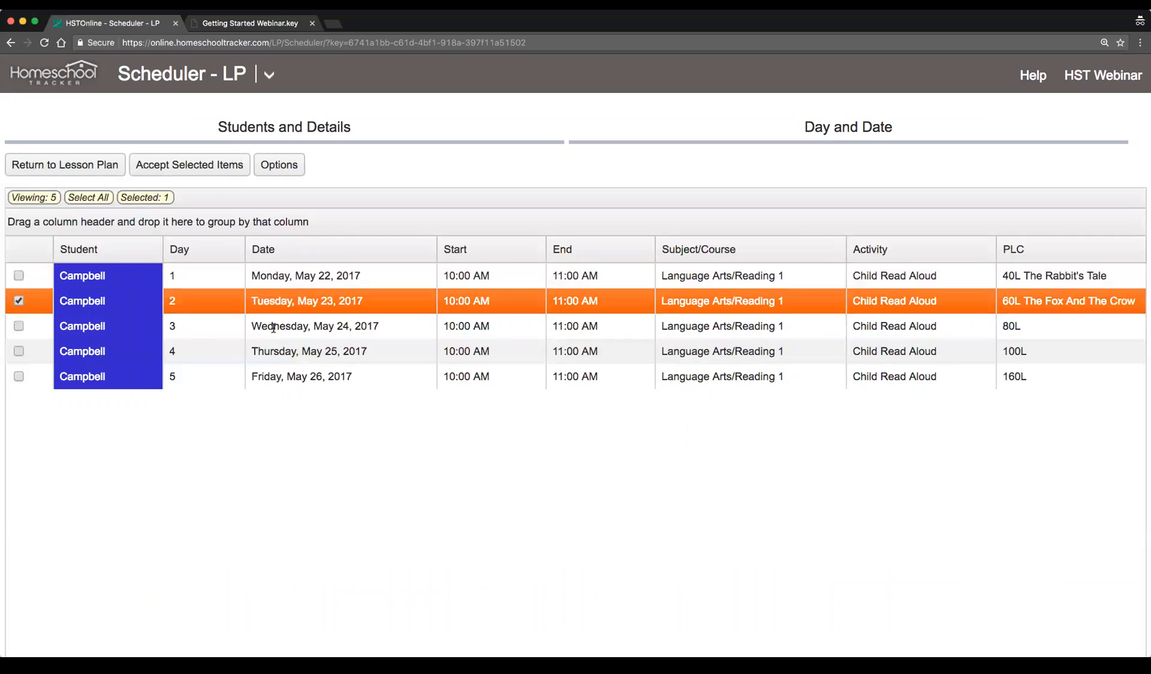
pyautogui.click(273, 328)
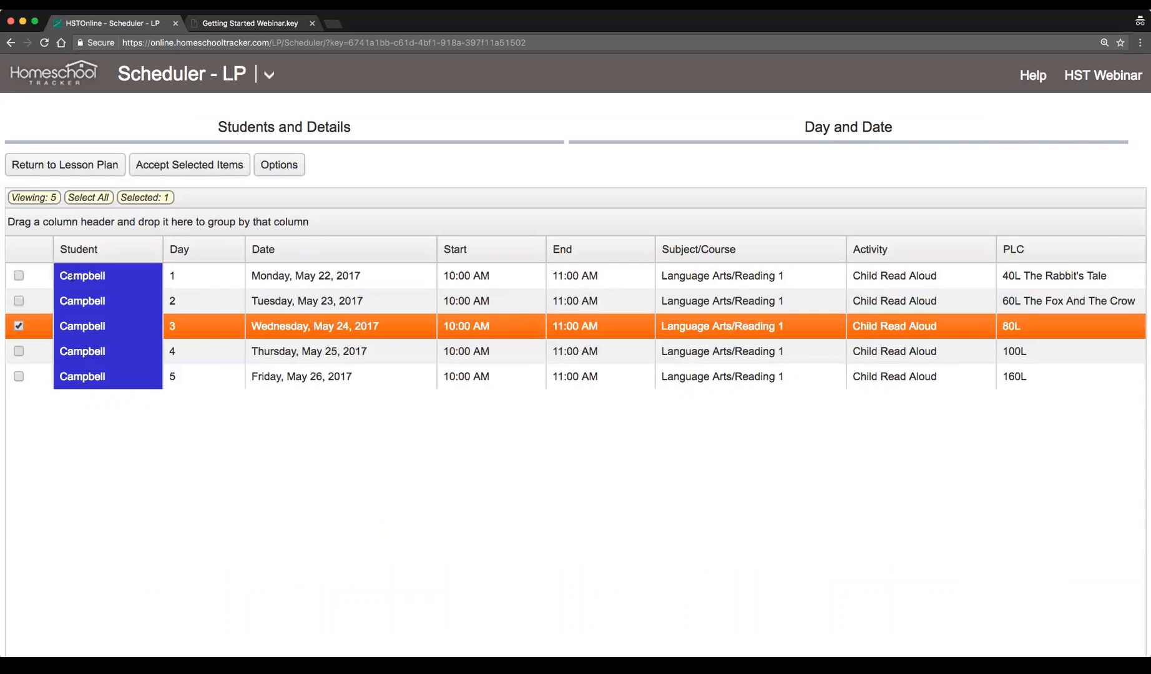
pyautogui.click(315, 282)
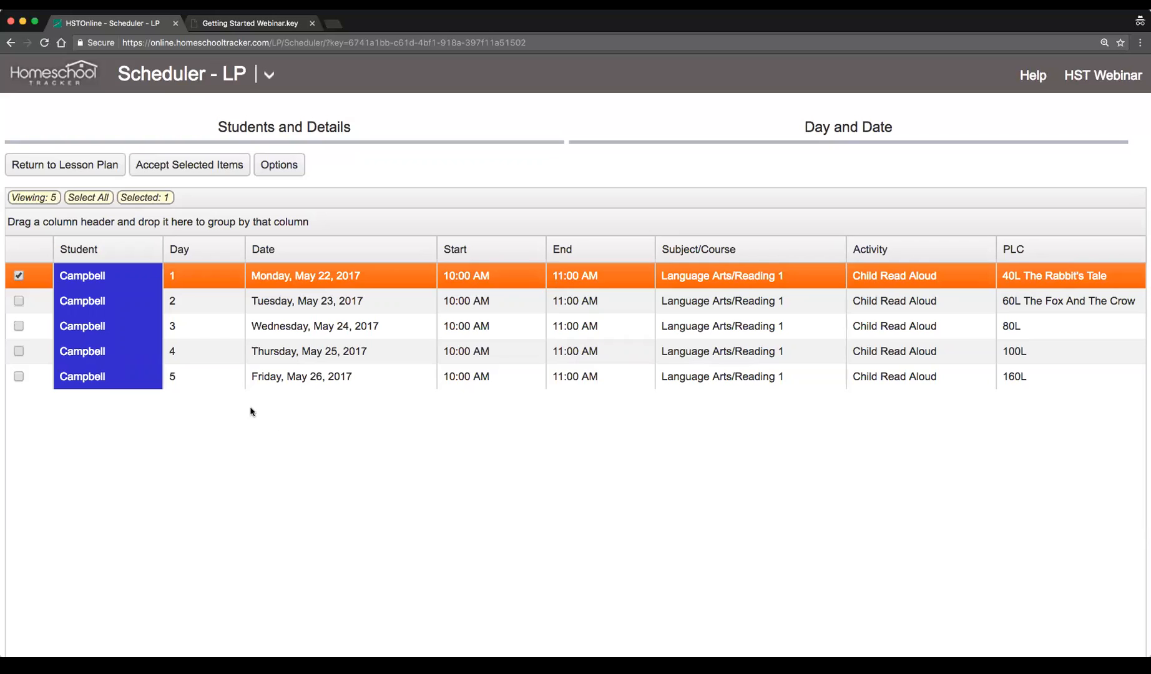
pyautogui.click(98, 200)
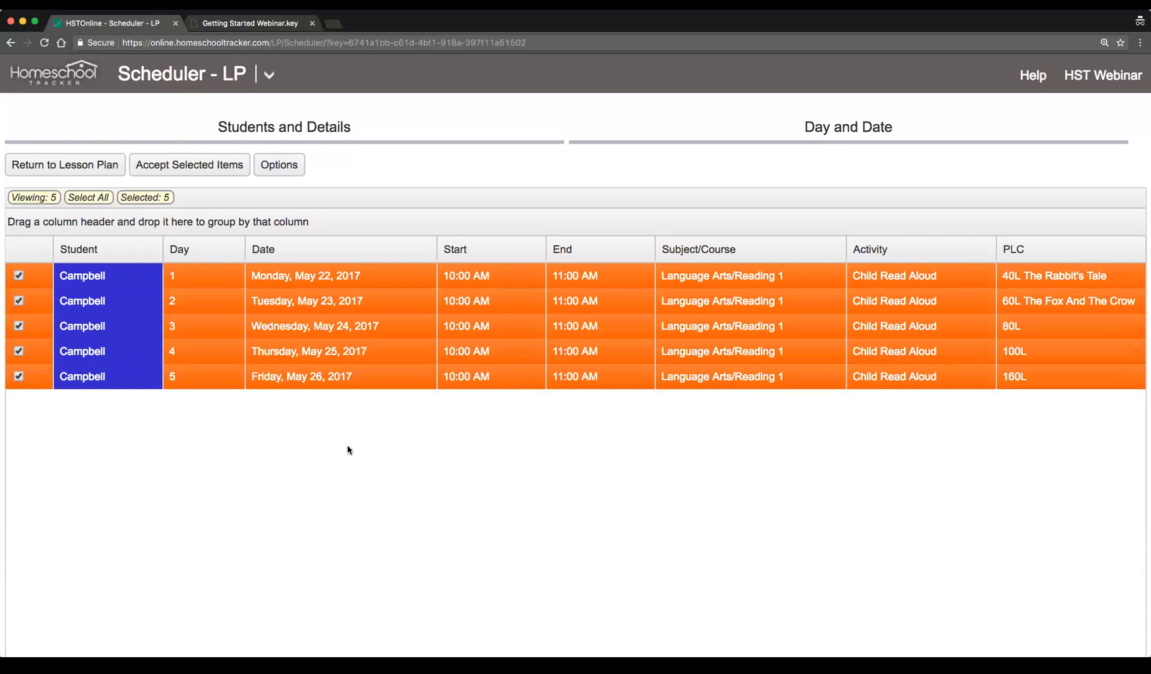
pyautogui.click(190, 169)
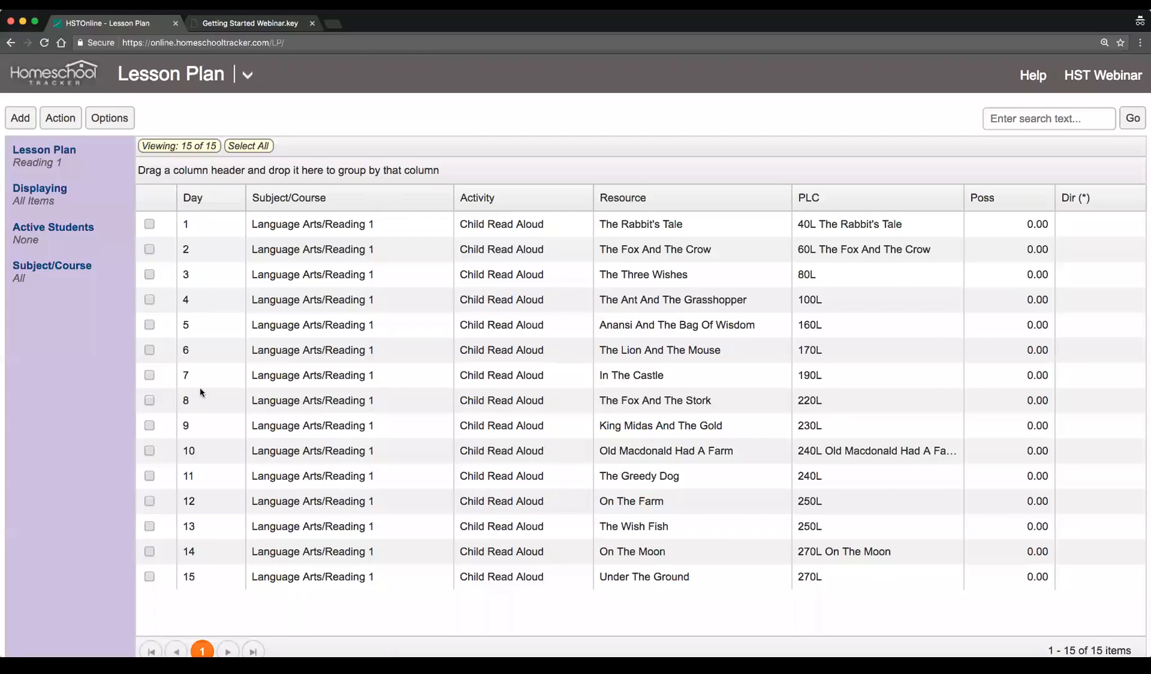
# Look over the first five Reading 1 plan items and view the scheduled week in Agenda - Calendar View.
pyautogui.click(339, 223)
pyautogui.click(338, 242)
pyautogui.click(345, 281)
pyautogui.click(344, 300)
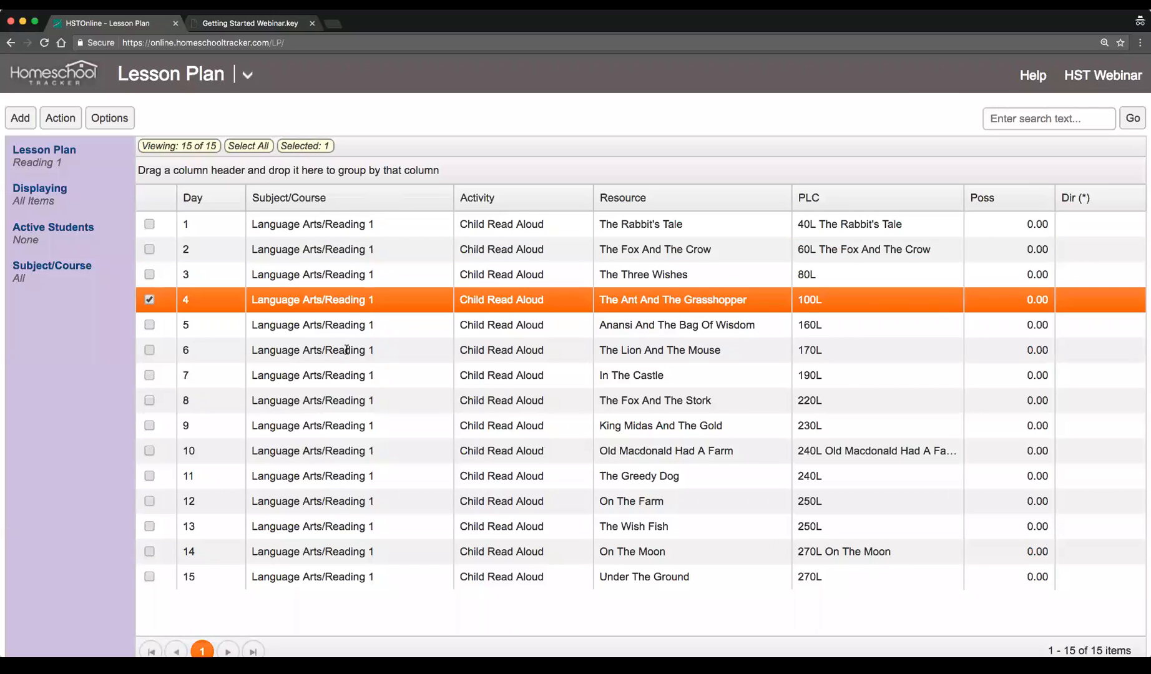
pyautogui.click(347, 325)
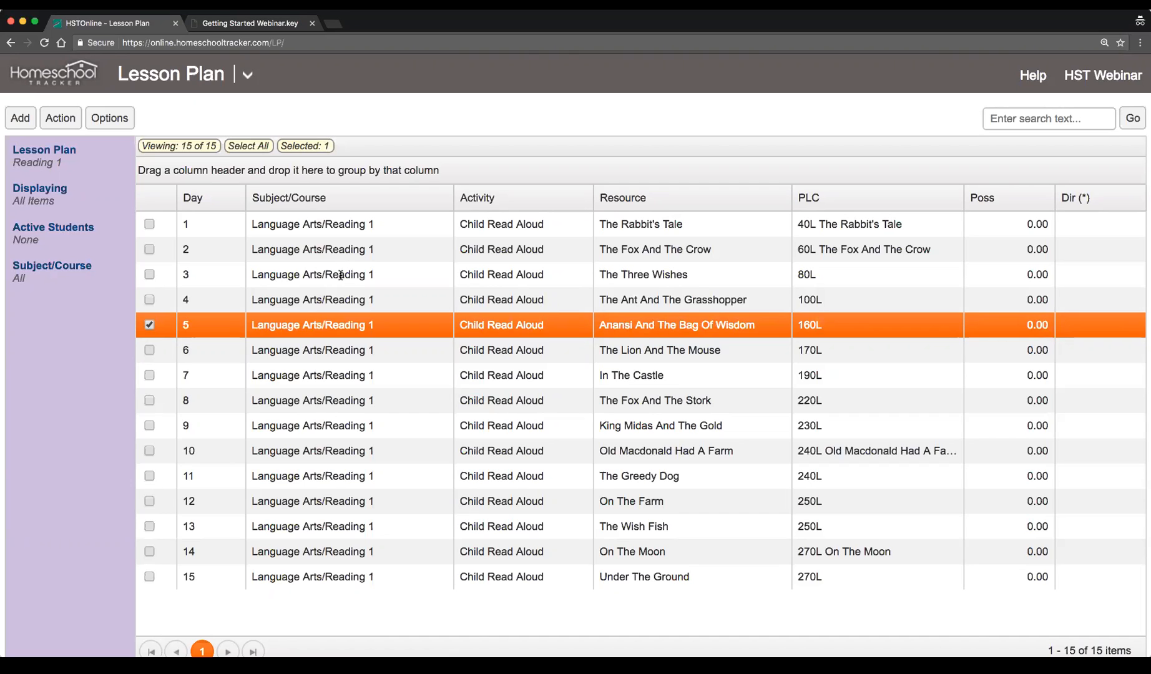
pyautogui.click(246, 77)
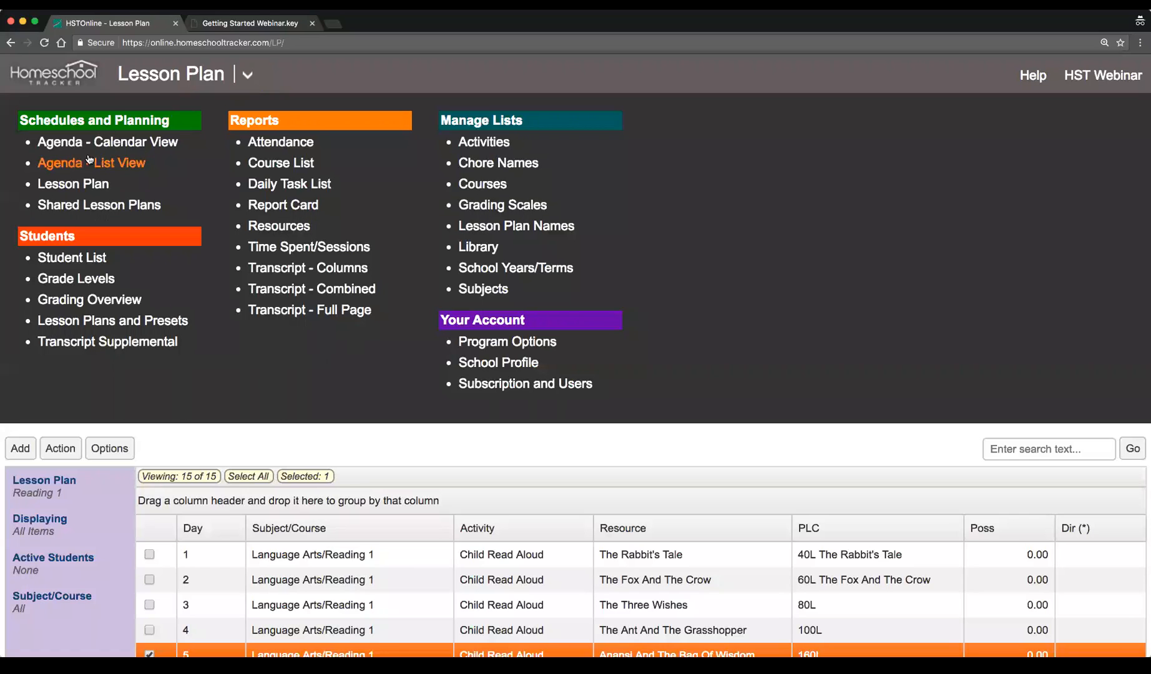
pyautogui.click(83, 143)
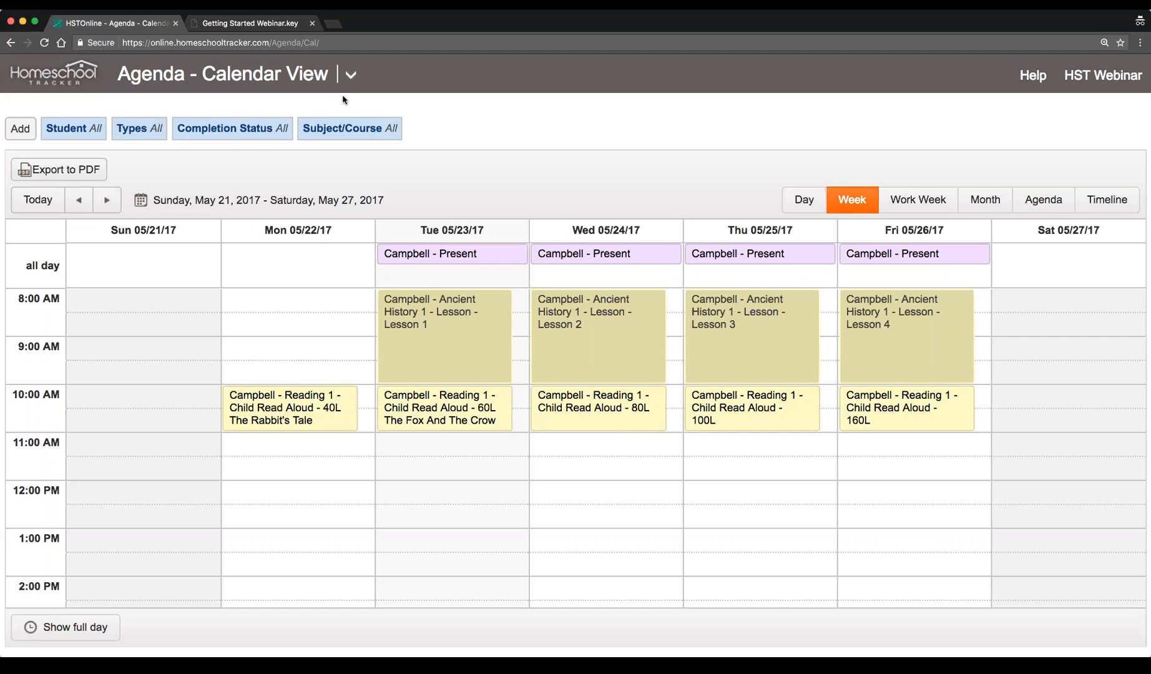
# Make Reading 1 an active lesson plan for the student in Lesson Plans and Presets, and open the student's Preset schedule.
pyautogui.click(351, 80)
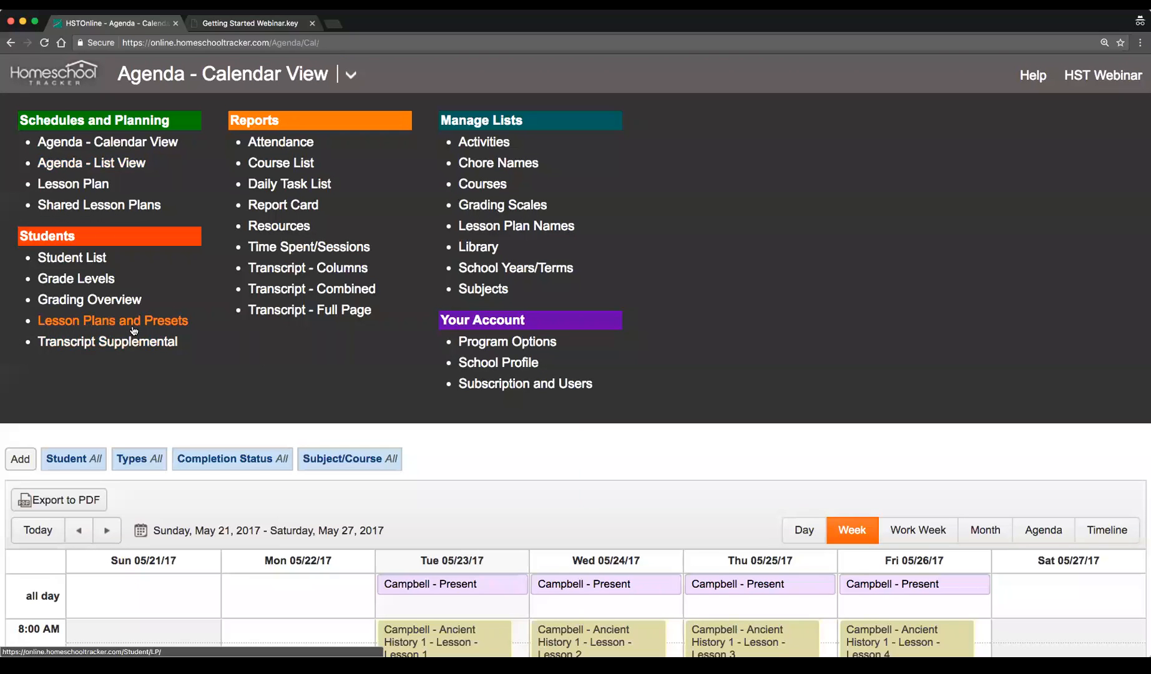
pyautogui.click(156, 325)
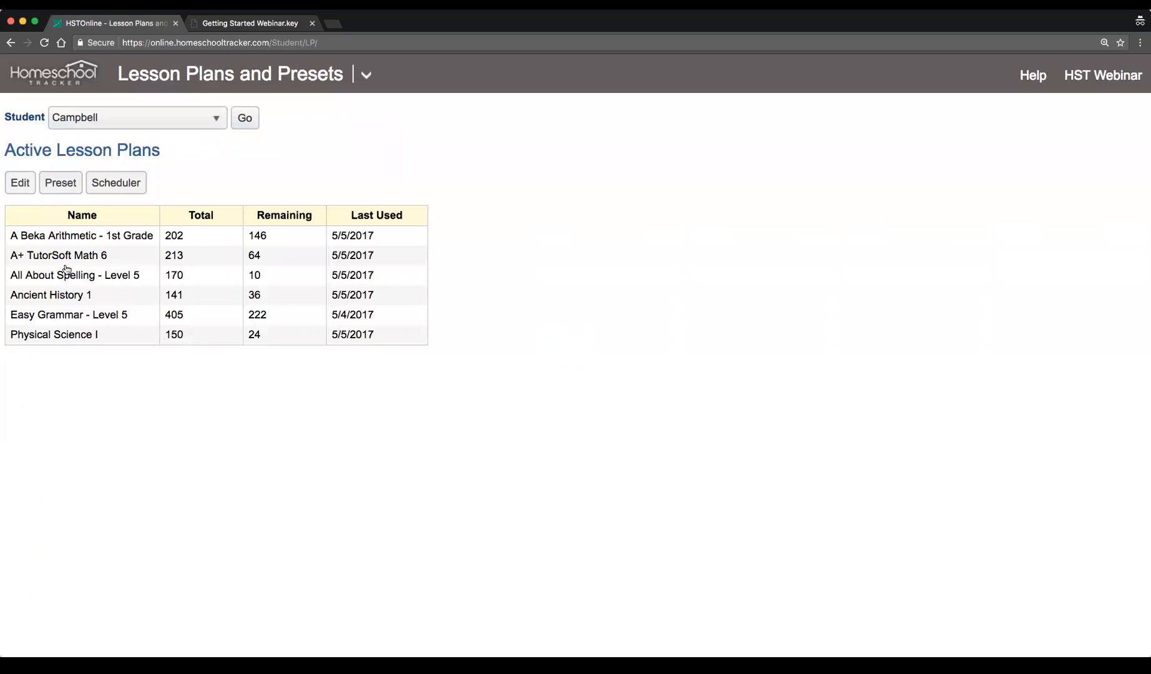
pyautogui.click(19, 184)
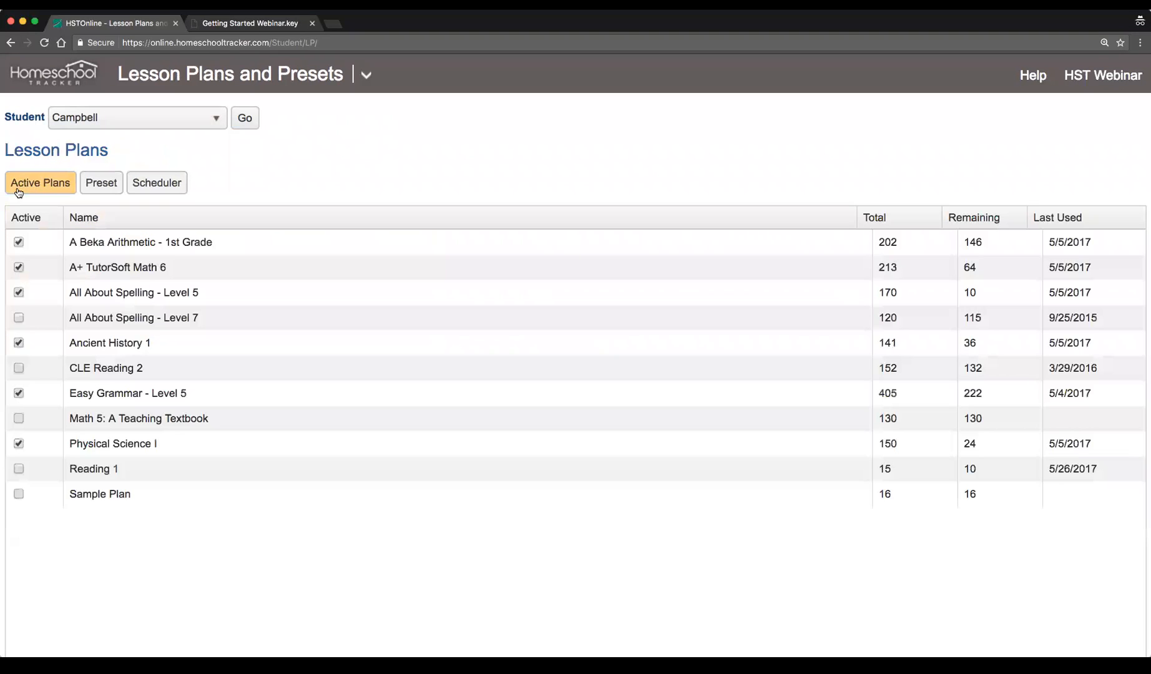
pyautogui.click(18, 469)
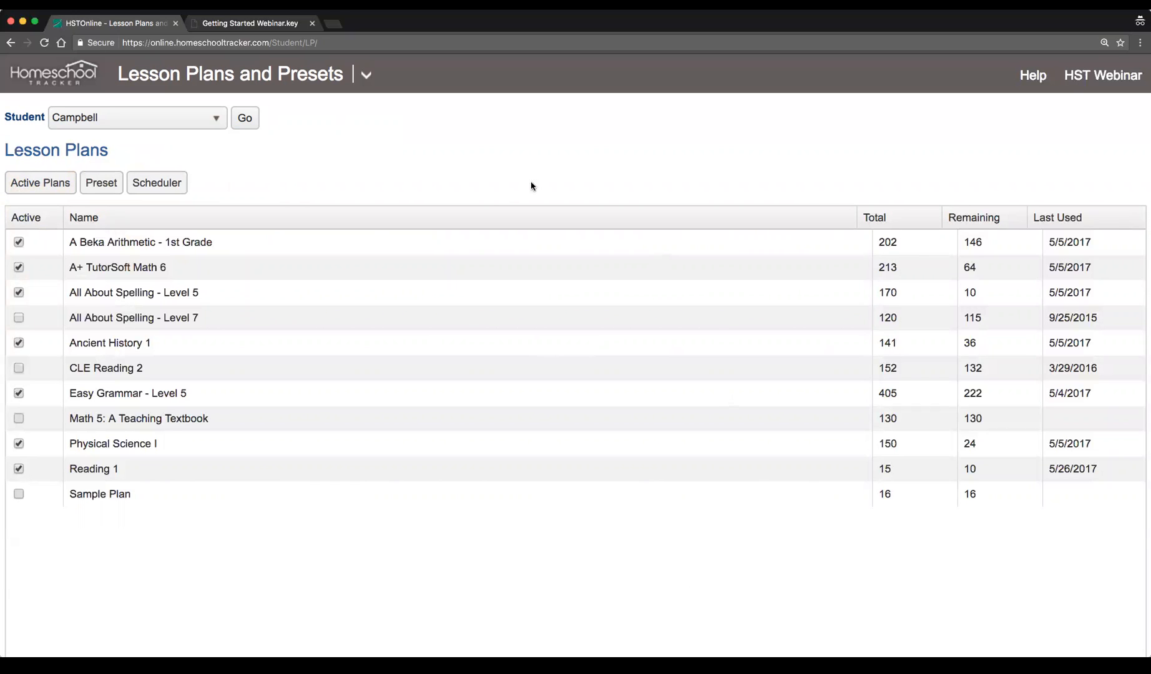
pyautogui.click(113, 188)
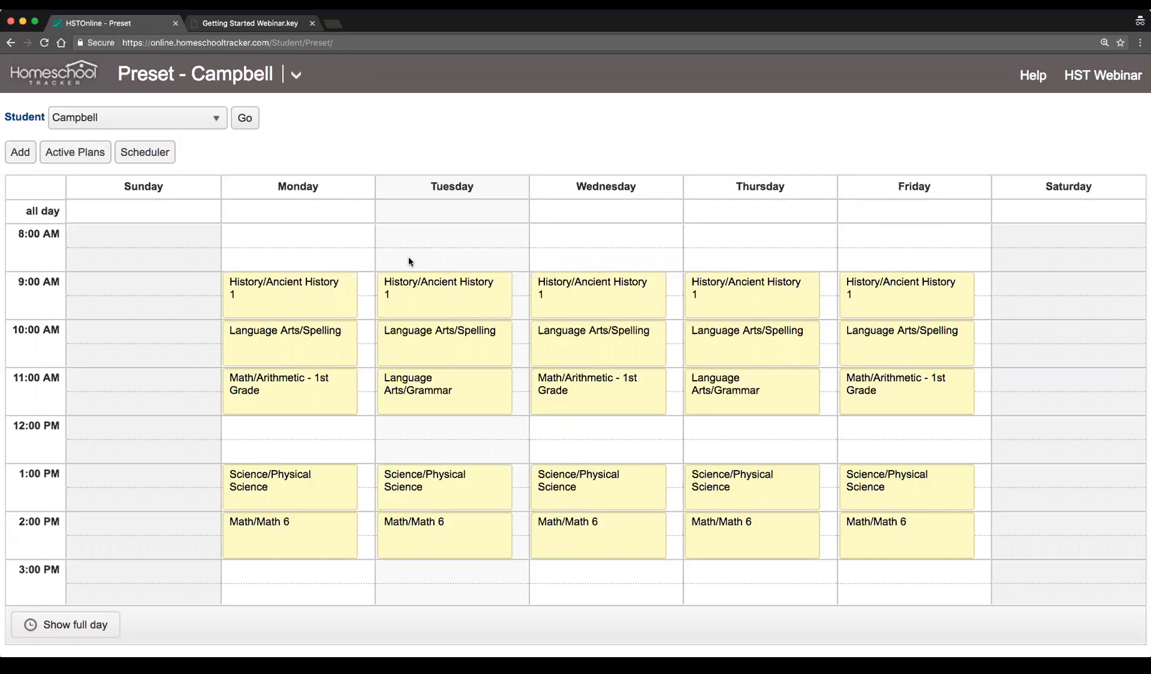
# Look over the student's weekly preset schedule and start a new preset for the course Language Arts/Reading 1.
pyautogui.scroll(-2, 411, 299)
pyautogui.scroll(2, 412, 308)
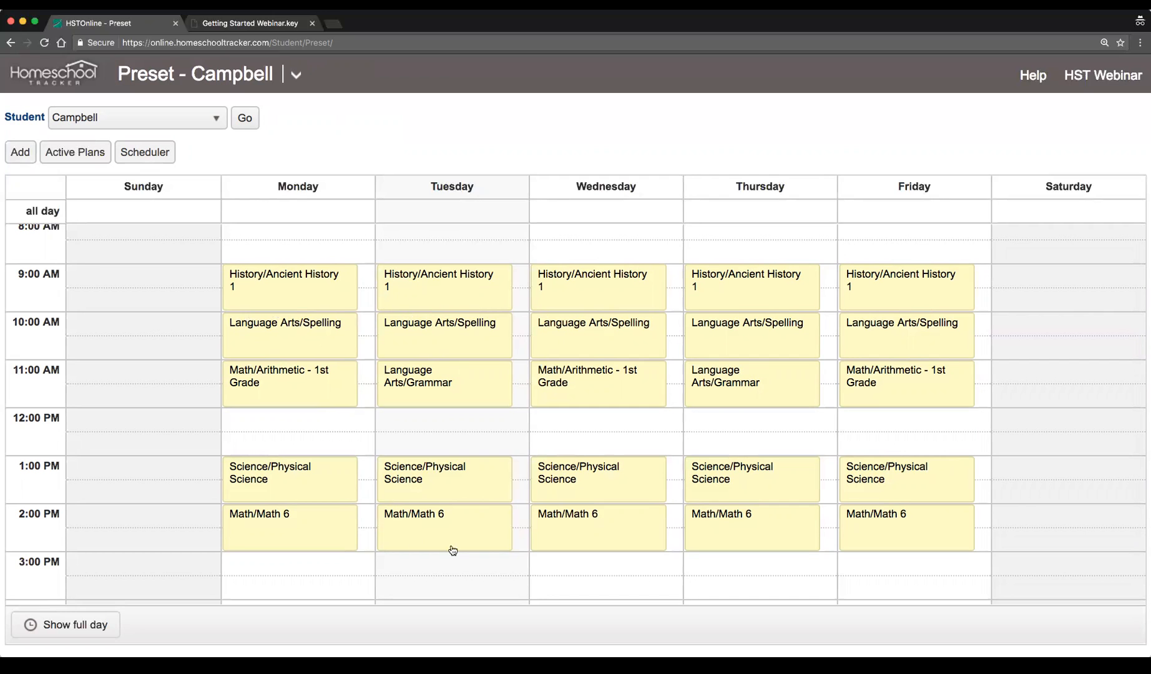
pyautogui.scroll(-2, 434, 517)
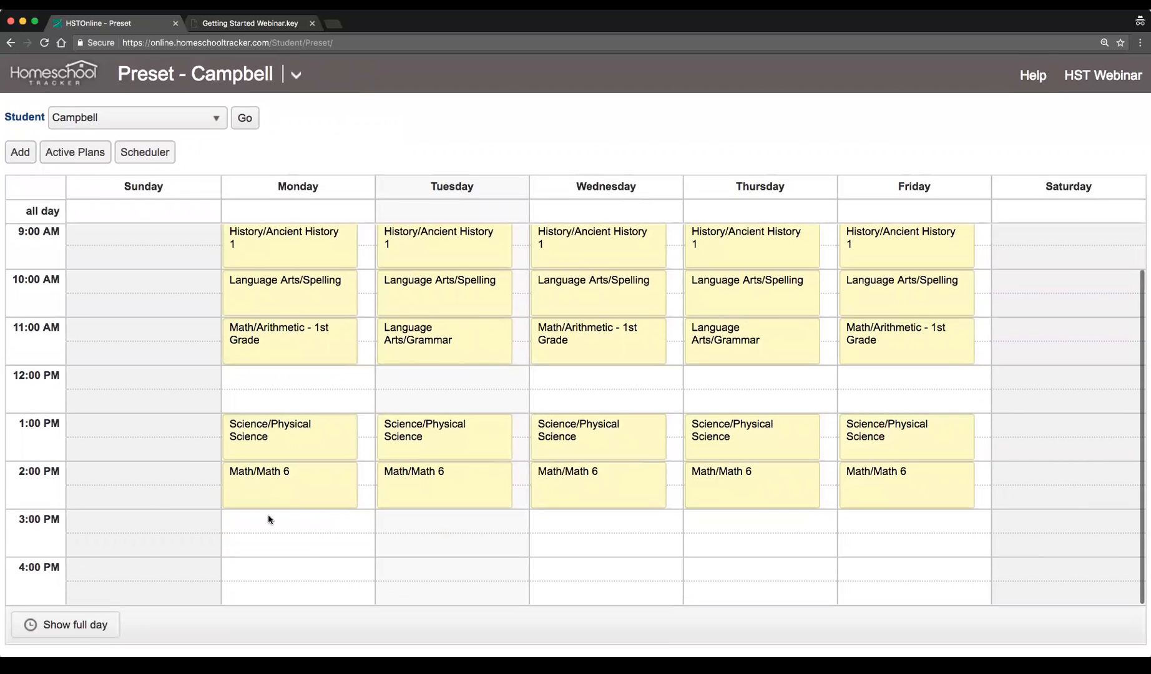
pyautogui.click(18, 154)
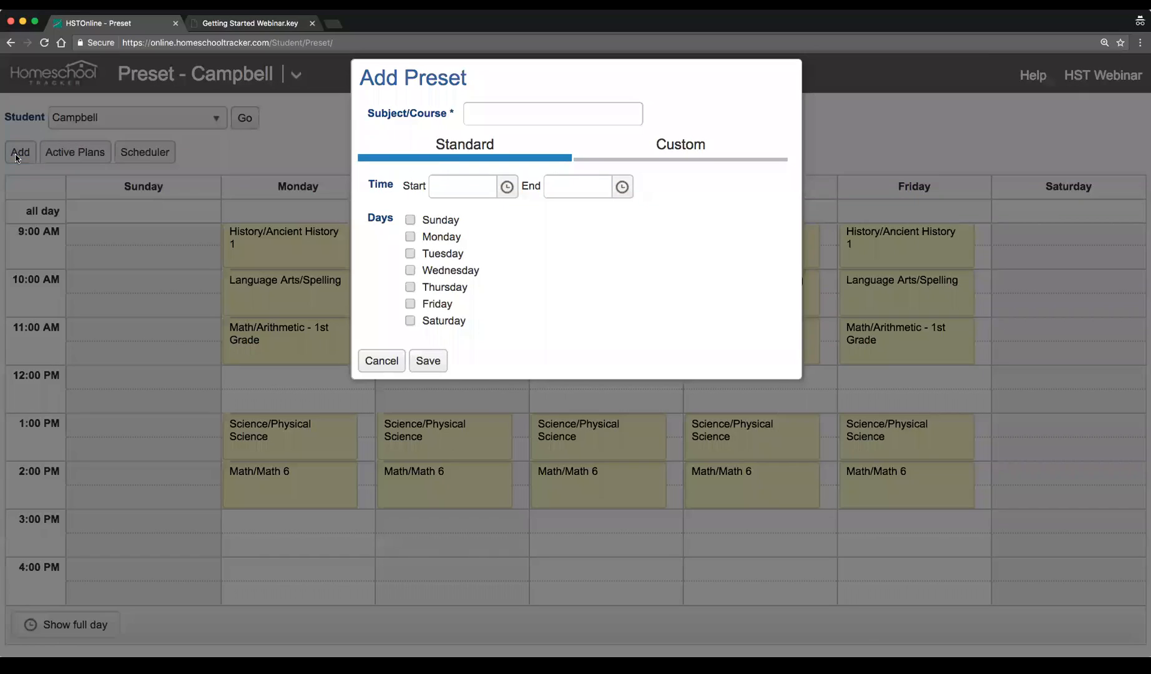
pyautogui.click(512, 110)
pyautogui.write('w')
pyautogui.press('BackSpace')
pyautogui.write('Read')
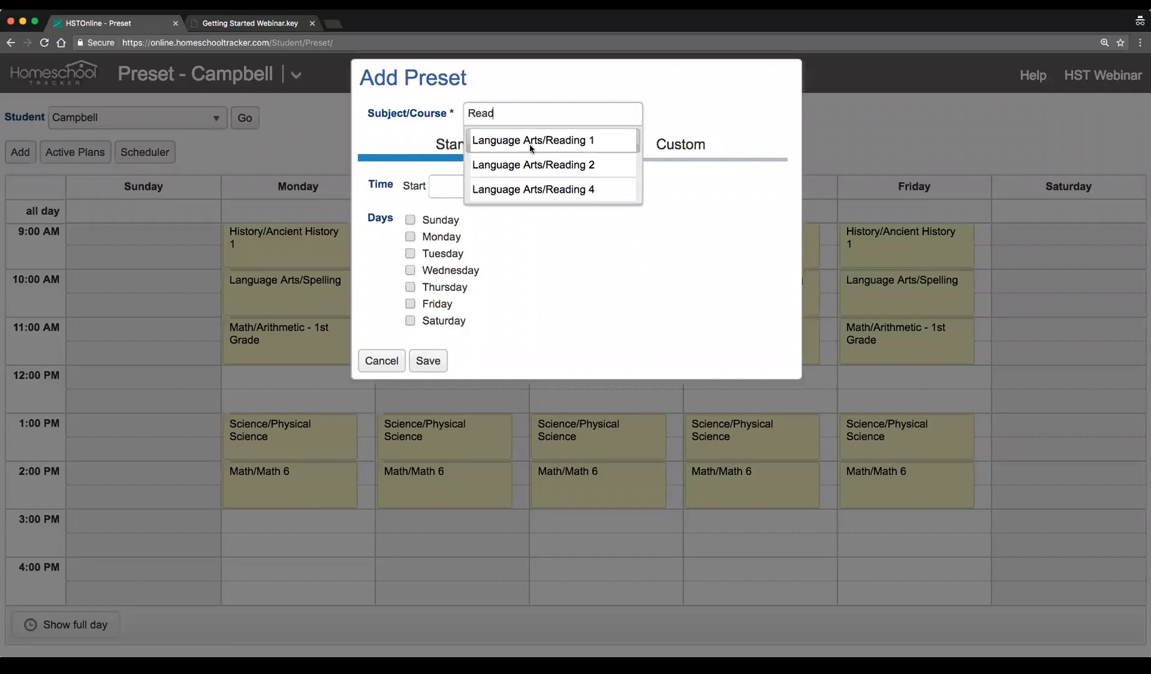
pyautogui.click(530, 142)
# Set the Reading 1 preset's time from 3:00 PM to 4:00 PM.
pyautogui.click(507, 186)
pyautogui.scroll(-8, 487, 303)
pyautogui.scroll(-1, 485, 305)
pyautogui.click(462, 356)
pyautogui.click(622, 187)
pyautogui.scroll(-3, 595, 268)
pyautogui.click(576, 307)
# Assign the Reading 1 preset to Monday through Friday and save it.
pyautogui.click(431, 241)
pyautogui.click(434, 256)
pyautogui.click(436, 272)
pyautogui.click(436, 288)
pyautogui.click(436, 306)
pyautogui.click(429, 360)
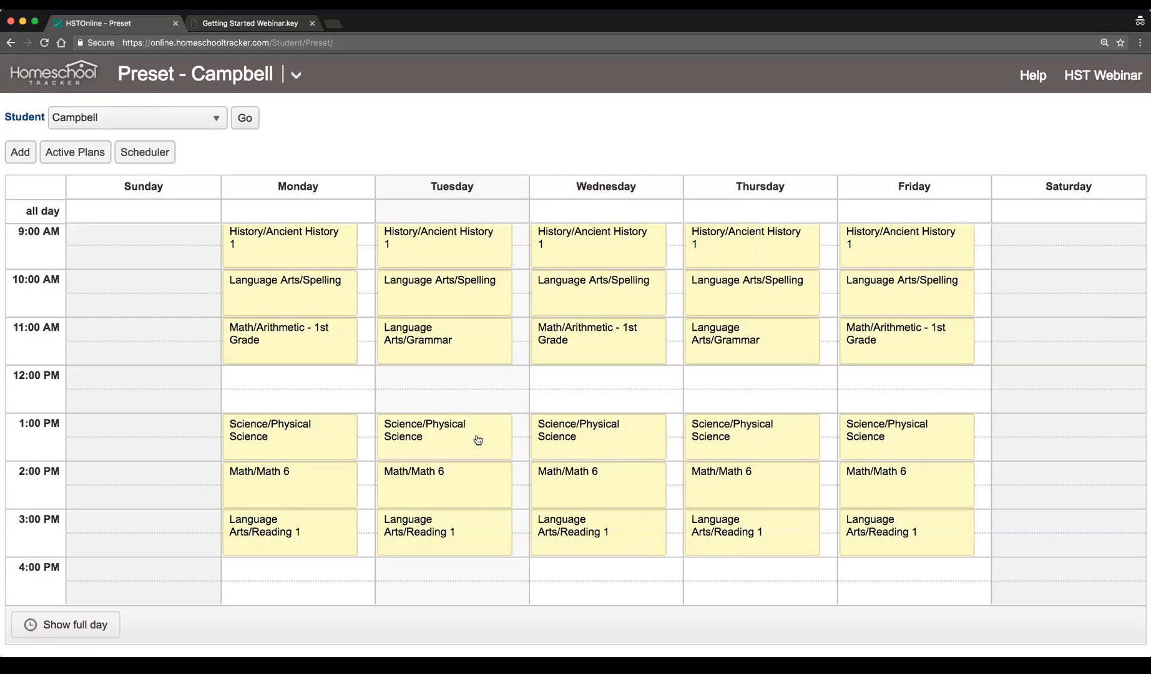
# Open the Scheduler with all active lesson plans selected and set the day option to Preset.
pyautogui.click(149, 158)
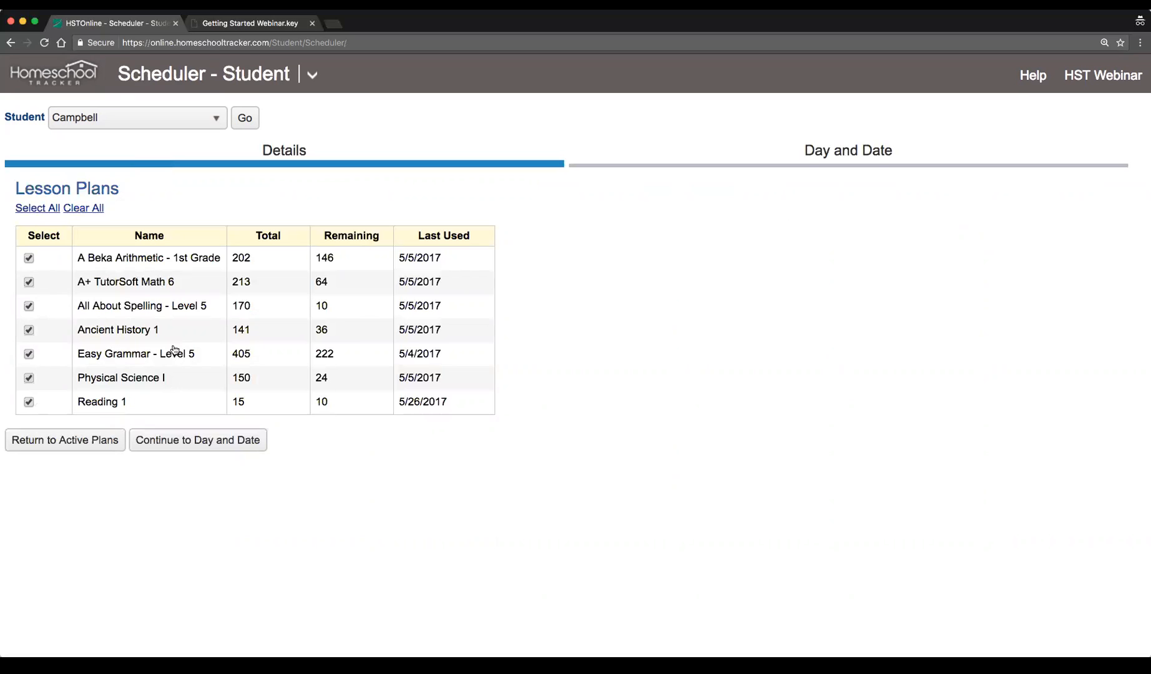
pyautogui.click(244, 444)
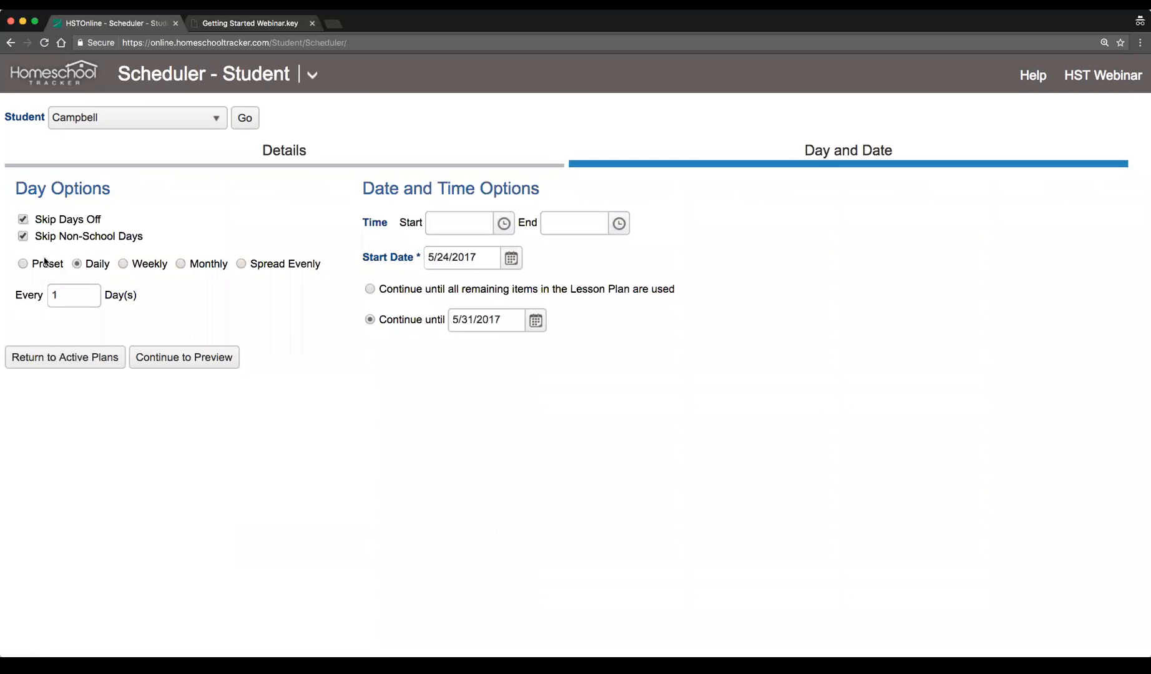
pyautogui.click(123, 264)
pyautogui.click(181, 263)
pyautogui.click(240, 264)
pyautogui.click(23, 264)
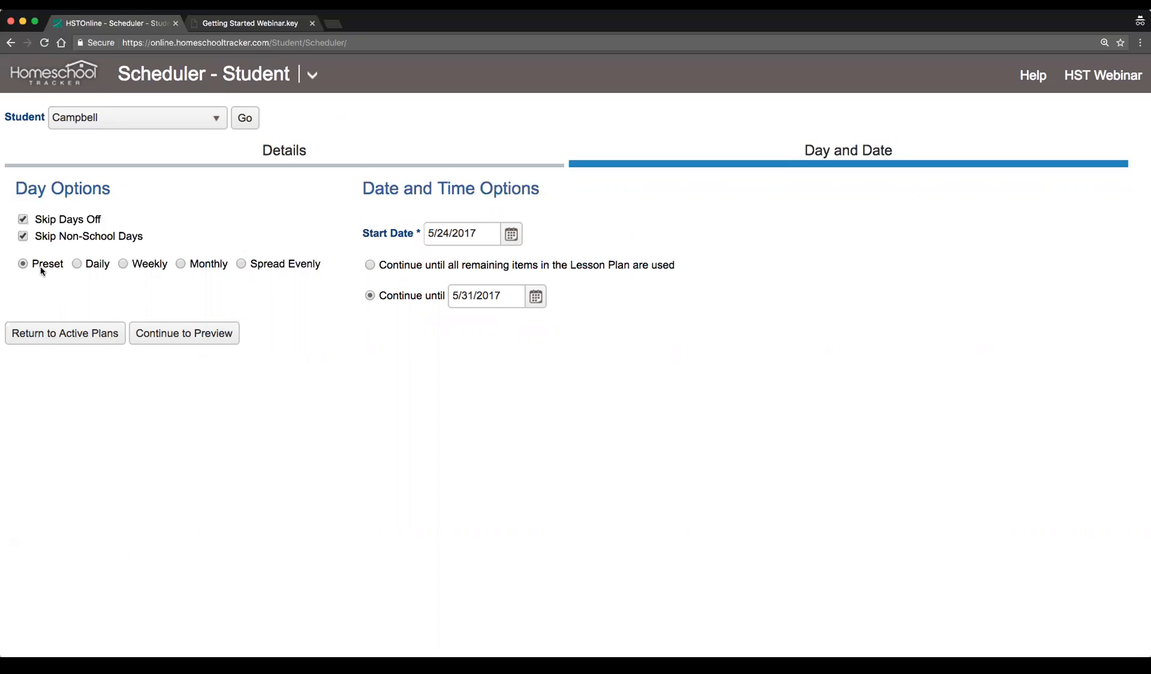
# Schedule the plans from 5/29/2017 until 6/2/2017 and generate the preview.
pyautogui.click(510, 234)
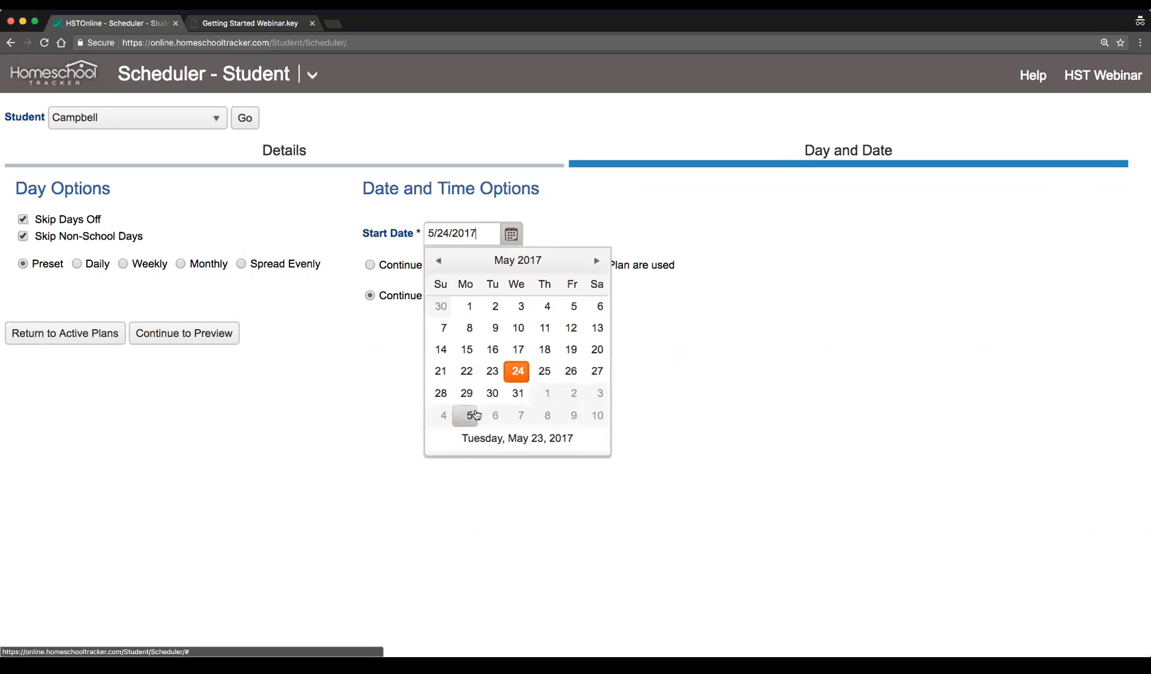
pyautogui.click(467, 393)
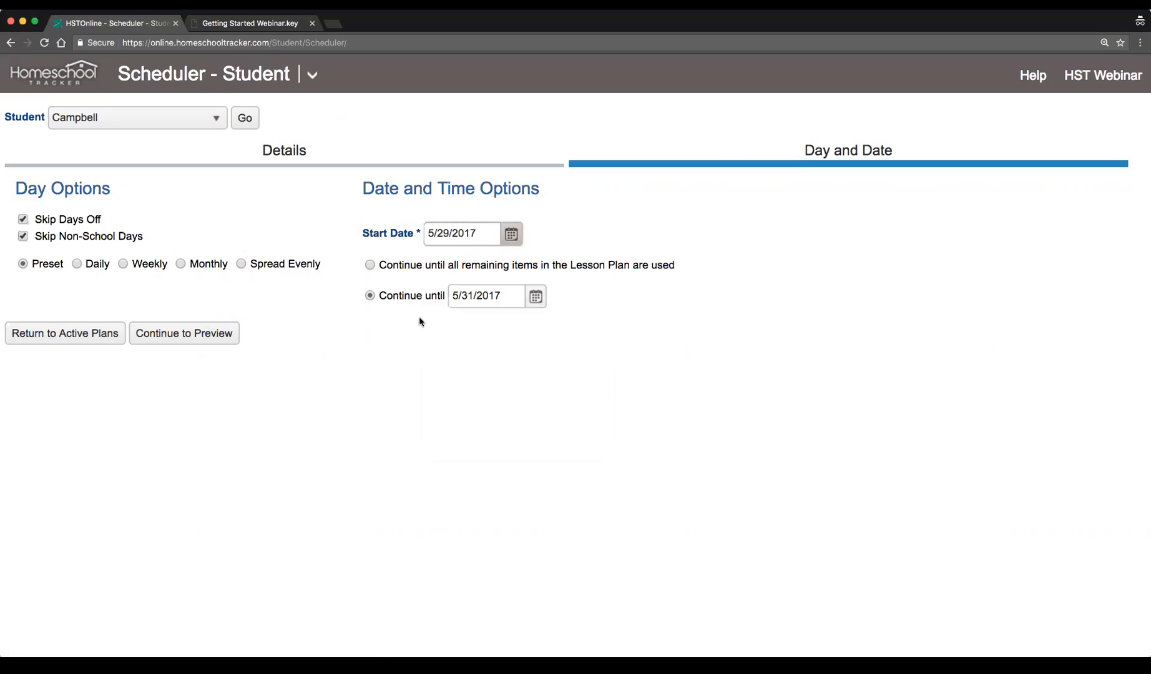
pyautogui.click(532, 299)
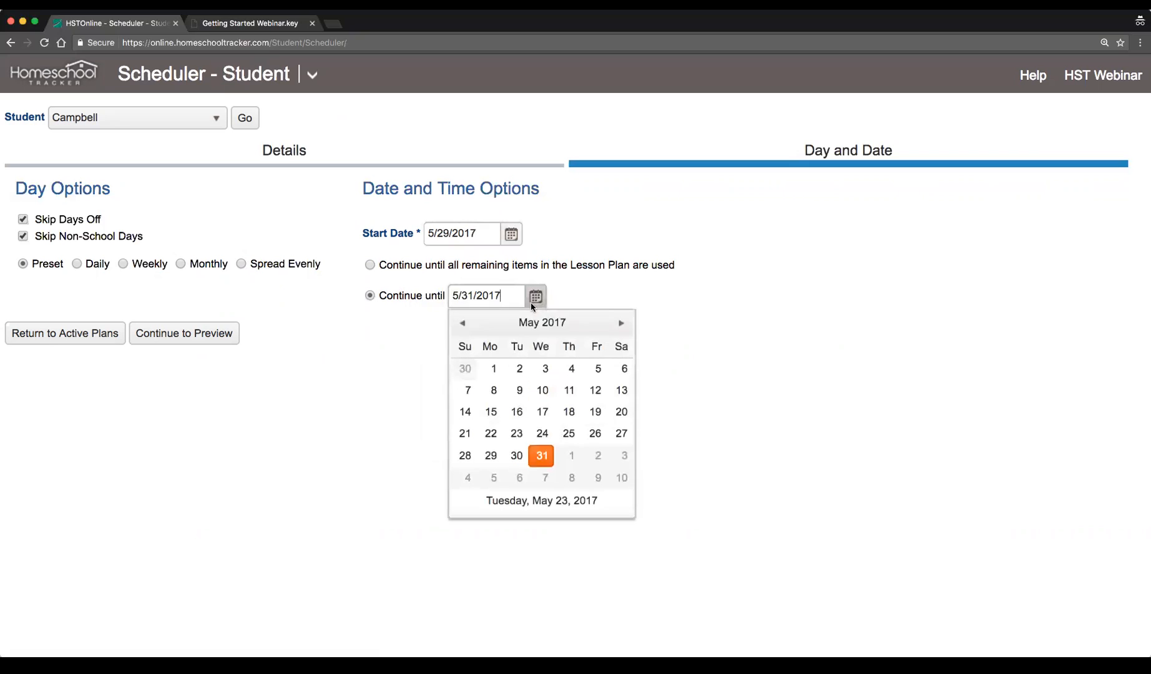
pyautogui.click(597, 462)
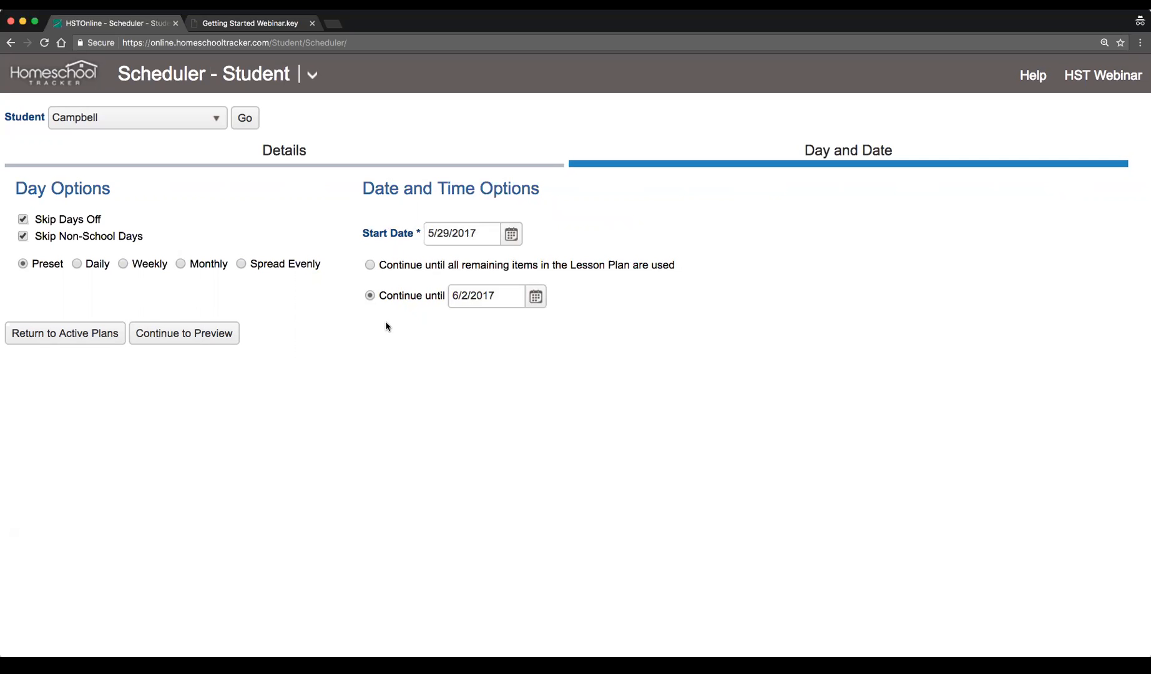
pyautogui.click(198, 337)
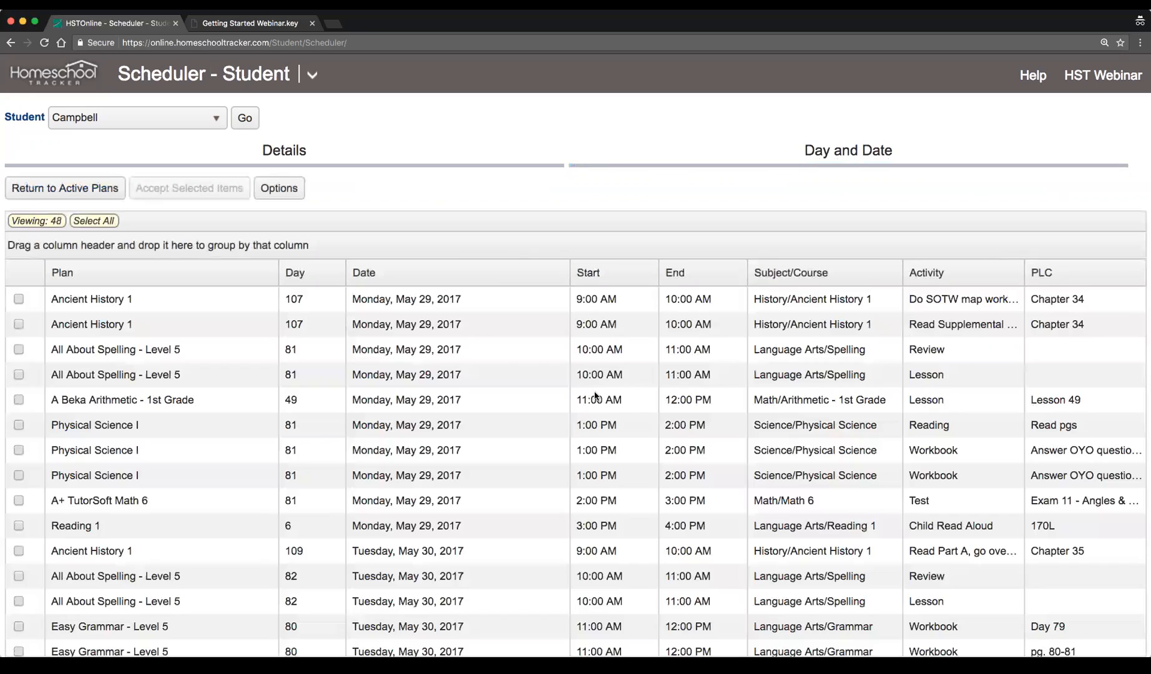
# Review the previewed week and go through the Monday, May 29 assignments from Ancient History 1 to Reading 1.
pyautogui.scroll(-3, 595, 396)
pyautogui.scroll(3, 595, 395)
pyautogui.scroll(-10, 481, 454)
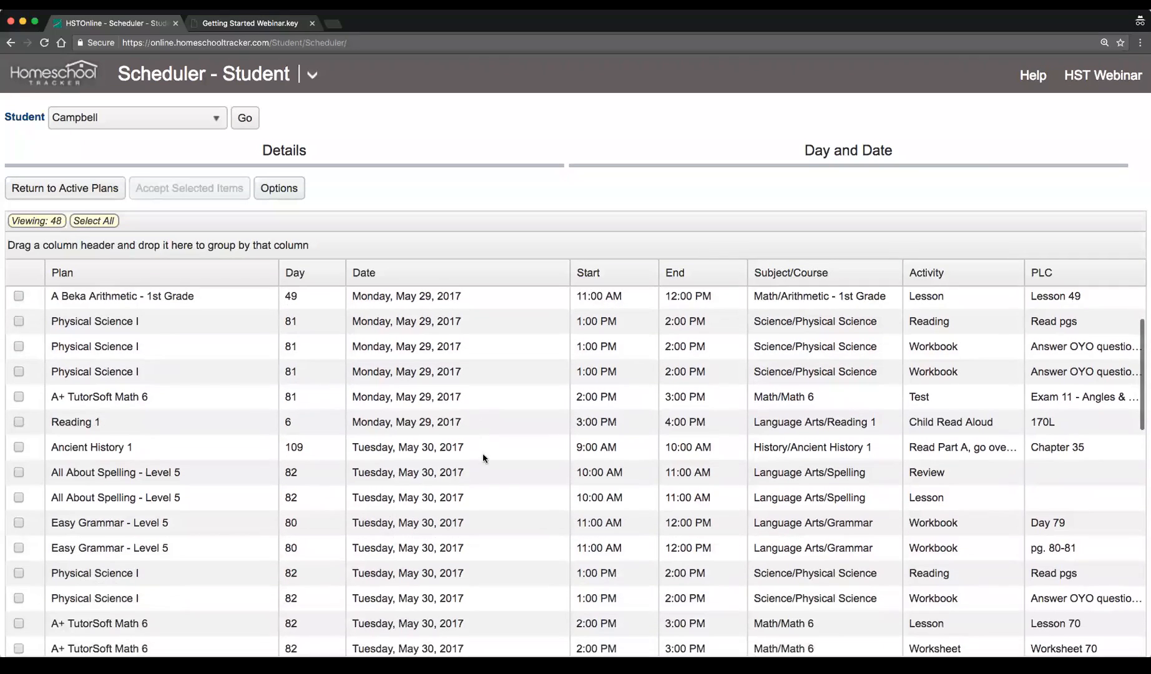
pyautogui.scroll(10, 483, 453)
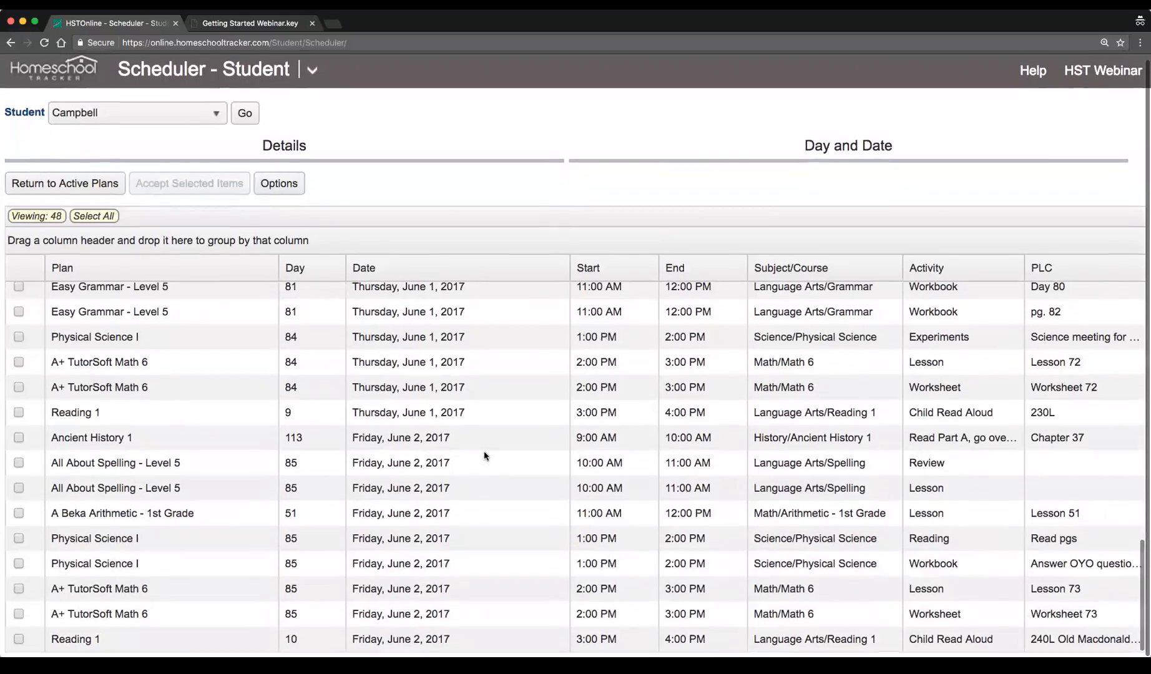
pyautogui.scroll(5, 484, 450)
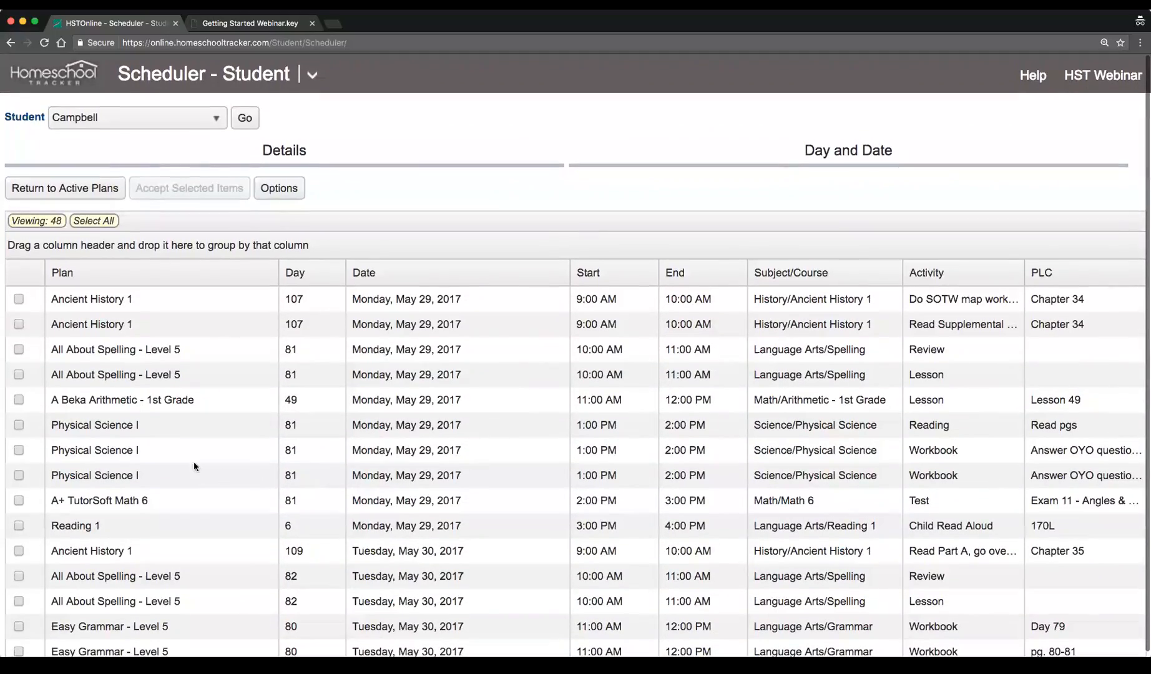
pyautogui.click(115, 308)
pyautogui.click(672, 325)
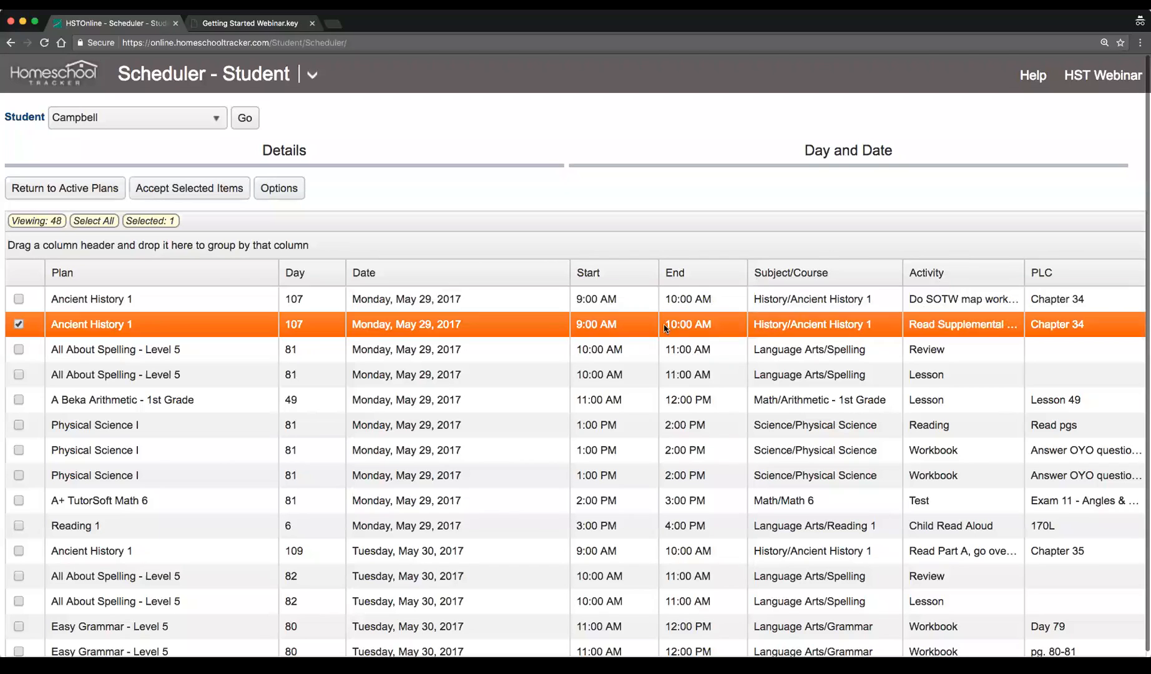
pyautogui.click(154, 304)
pyautogui.click(187, 325)
pyautogui.click(219, 360)
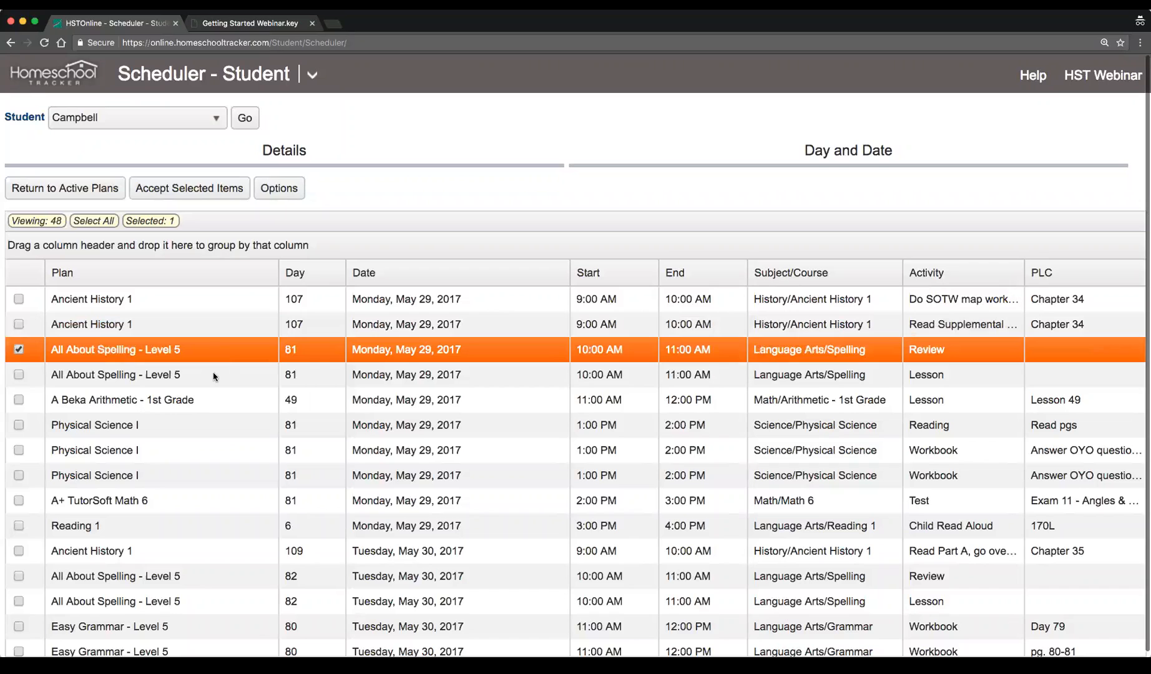
pyautogui.click(213, 376)
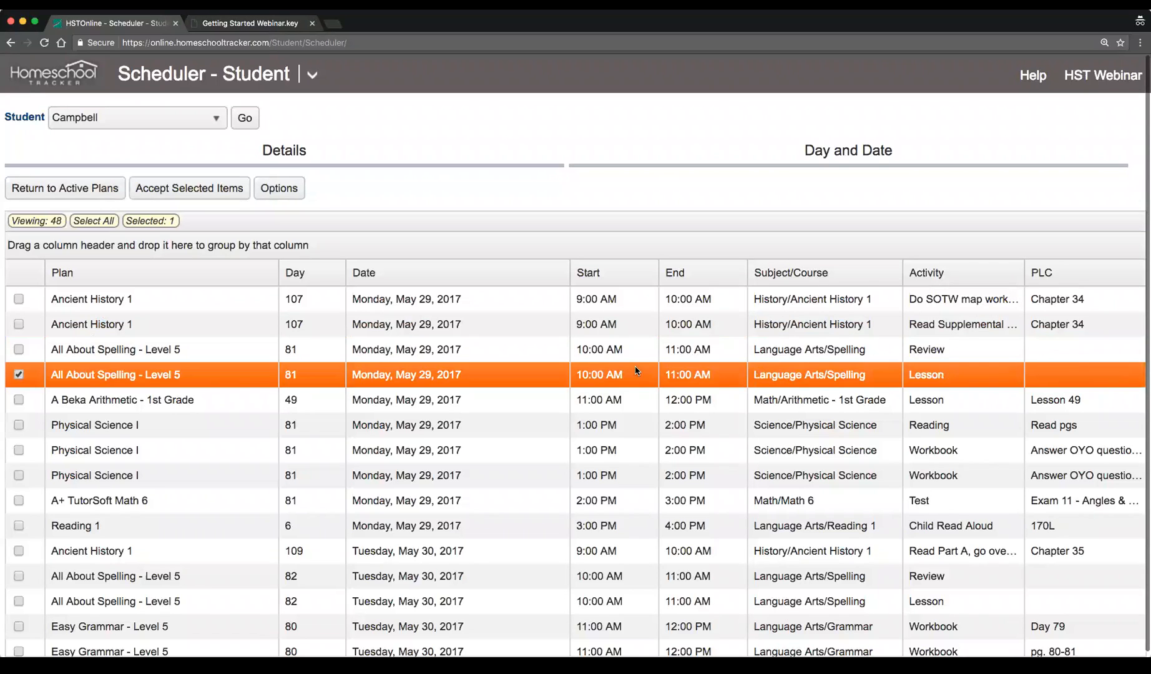
pyautogui.click(207, 400)
pyautogui.click(206, 427)
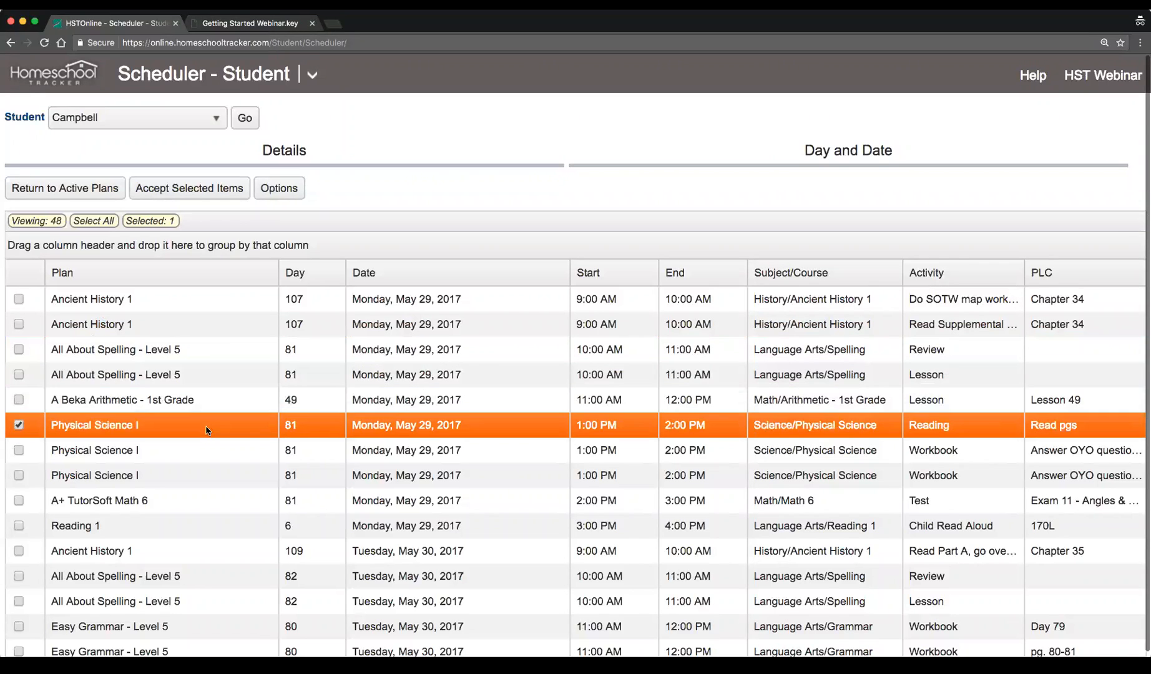
pyautogui.click(708, 483)
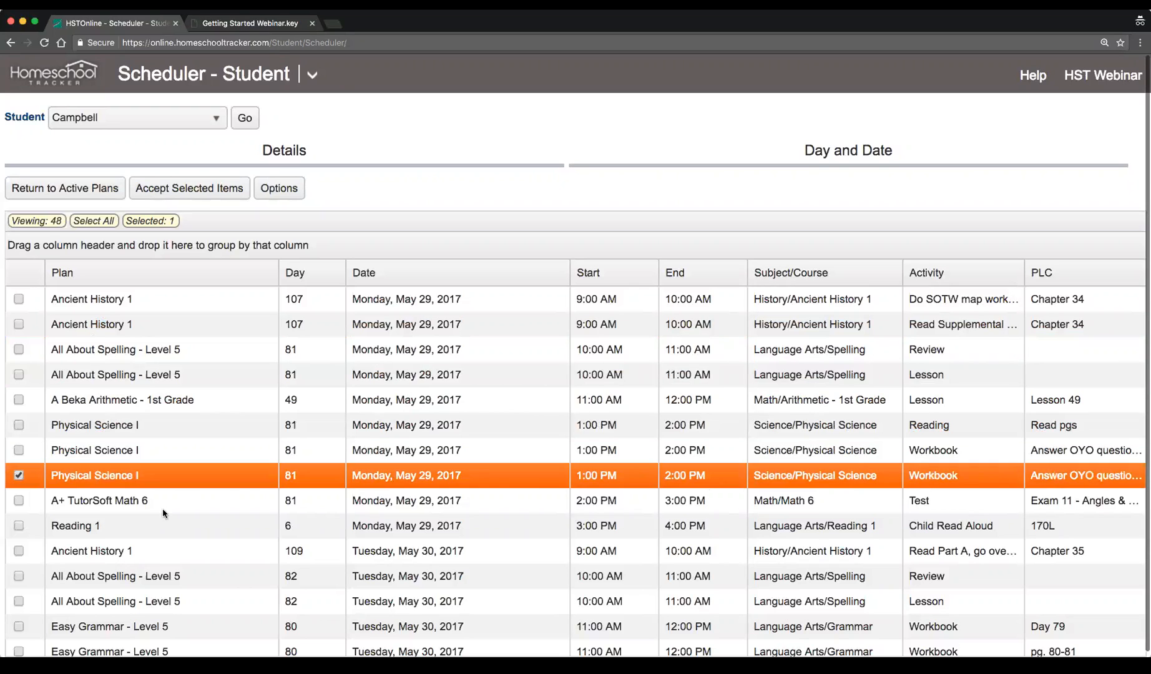
pyautogui.click(191, 530)
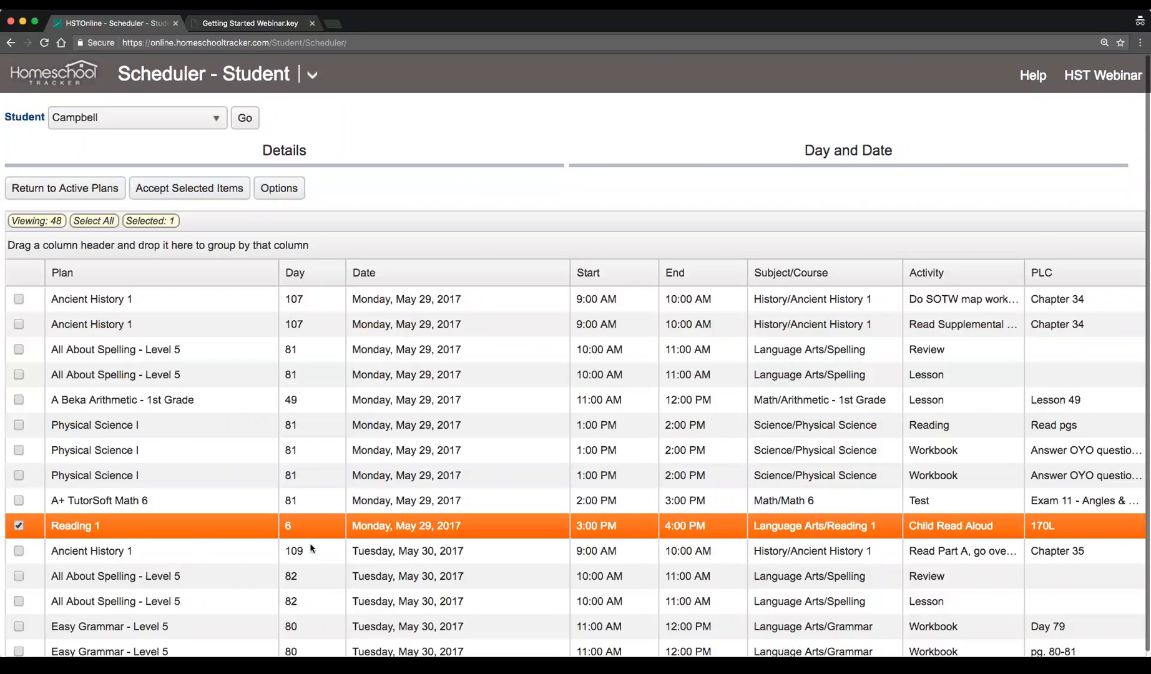
# Check Tuesday's Reading 1 and Easy Grammar items, and accept all previewed assignments into the student's schedule.
pyautogui.scroll(-3, 560, 498)
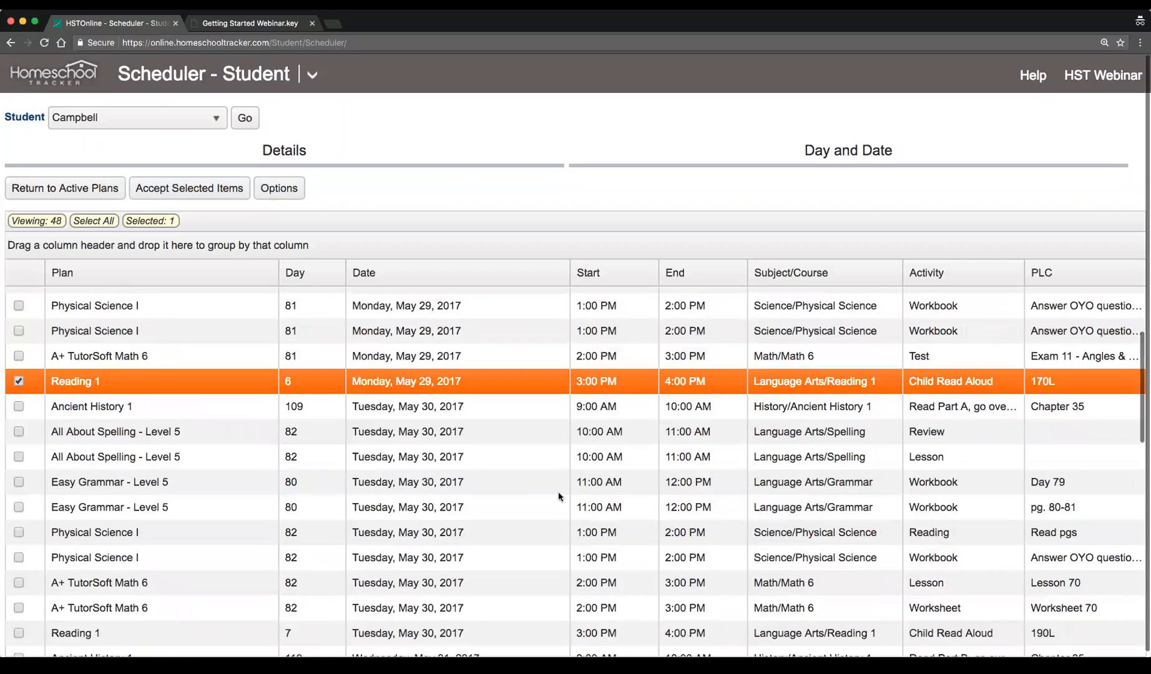
pyautogui.scroll(-2, 559, 497)
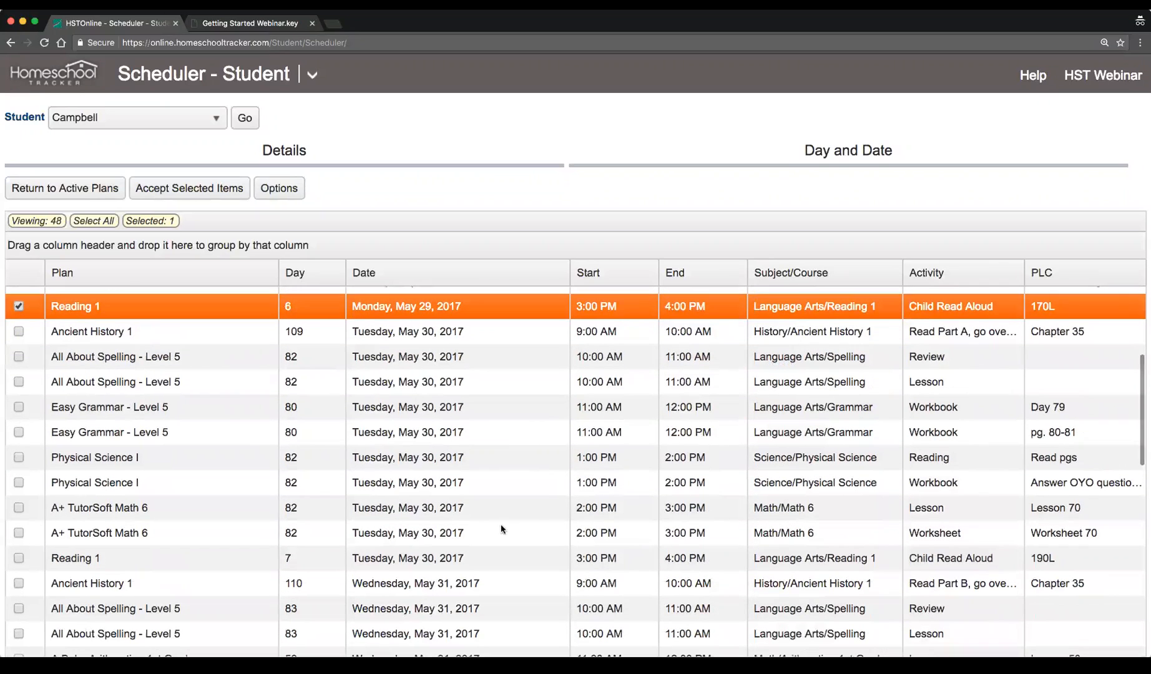
pyautogui.click(498, 559)
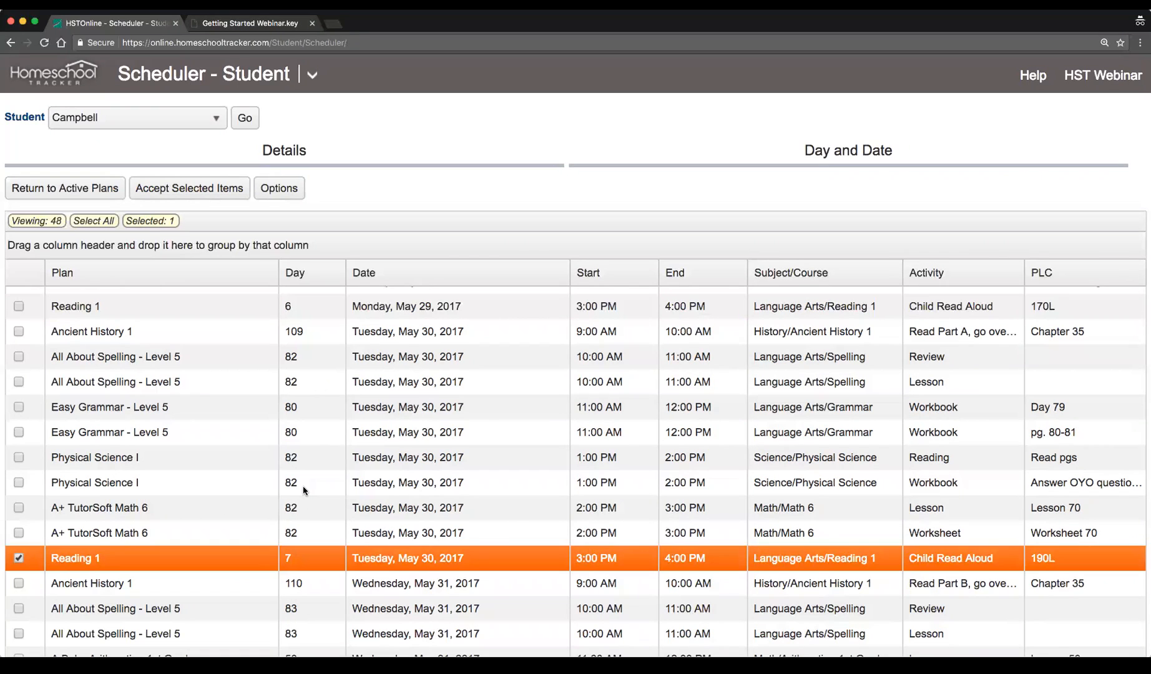
pyautogui.moveTo(556, 456); pyautogui.dragTo(545, 409)
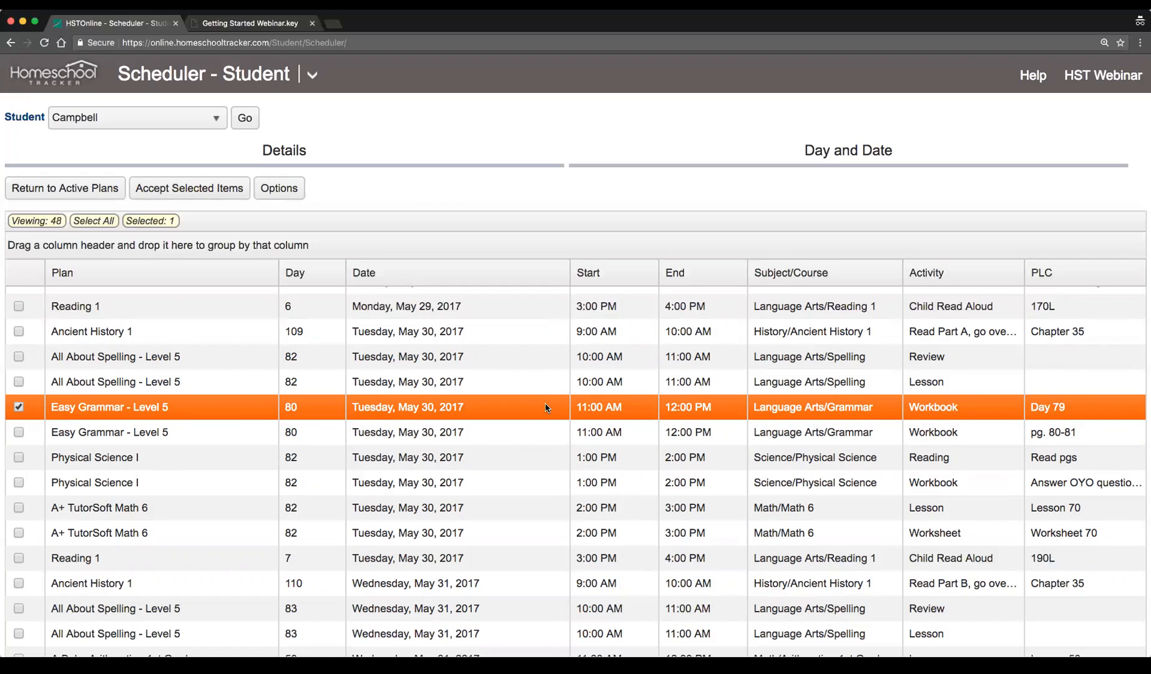
pyautogui.scroll(5, 545, 408)
pyautogui.click(83, 224)
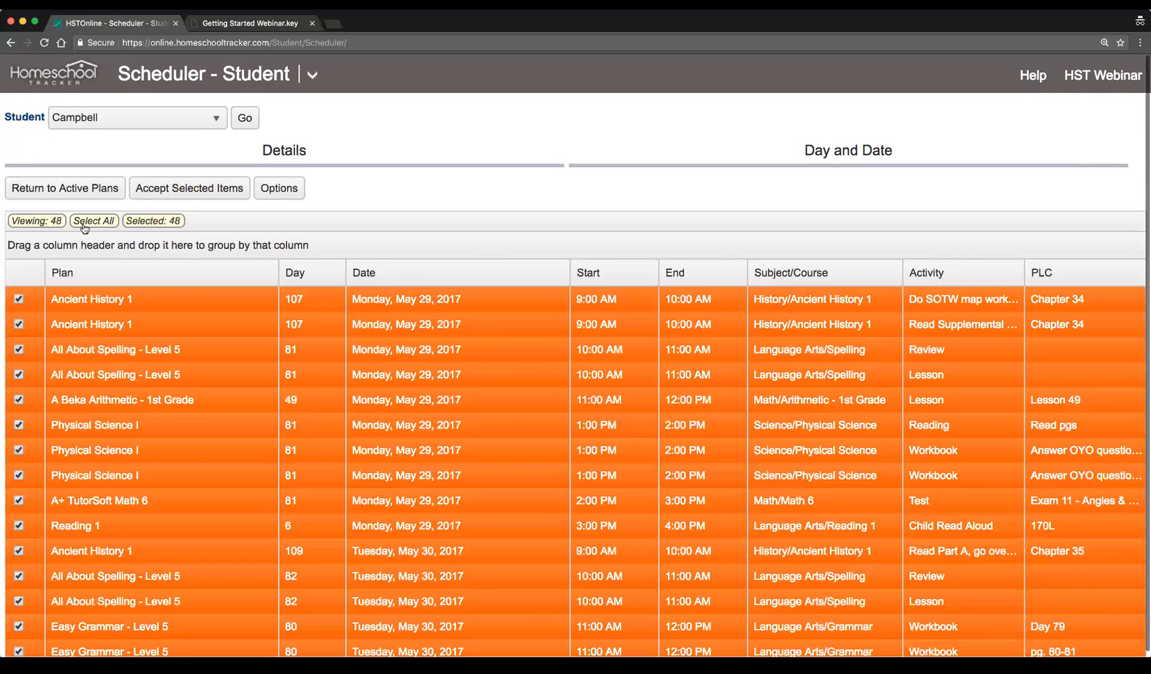
pyautogui.click(192, 189)
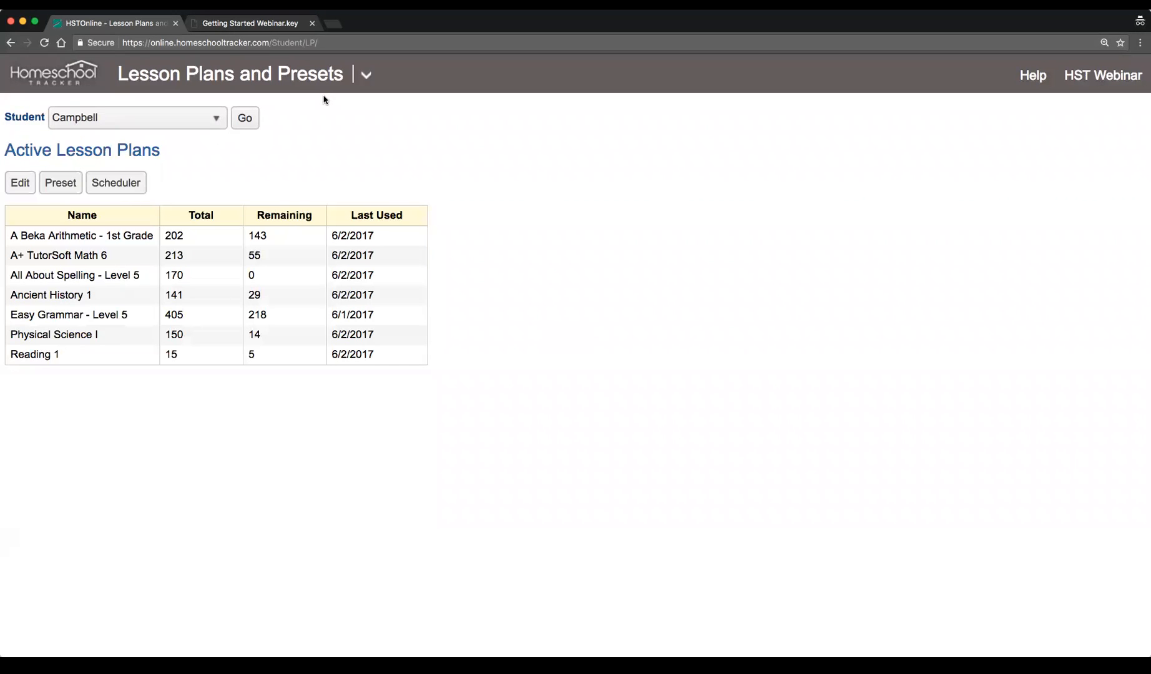
# View the scheduled assignments for the week of May 28 to June 3, 2017 in Agenda - Calendar View.
pyautogui.click(365, 75)
pyautogui.click(118, 150)
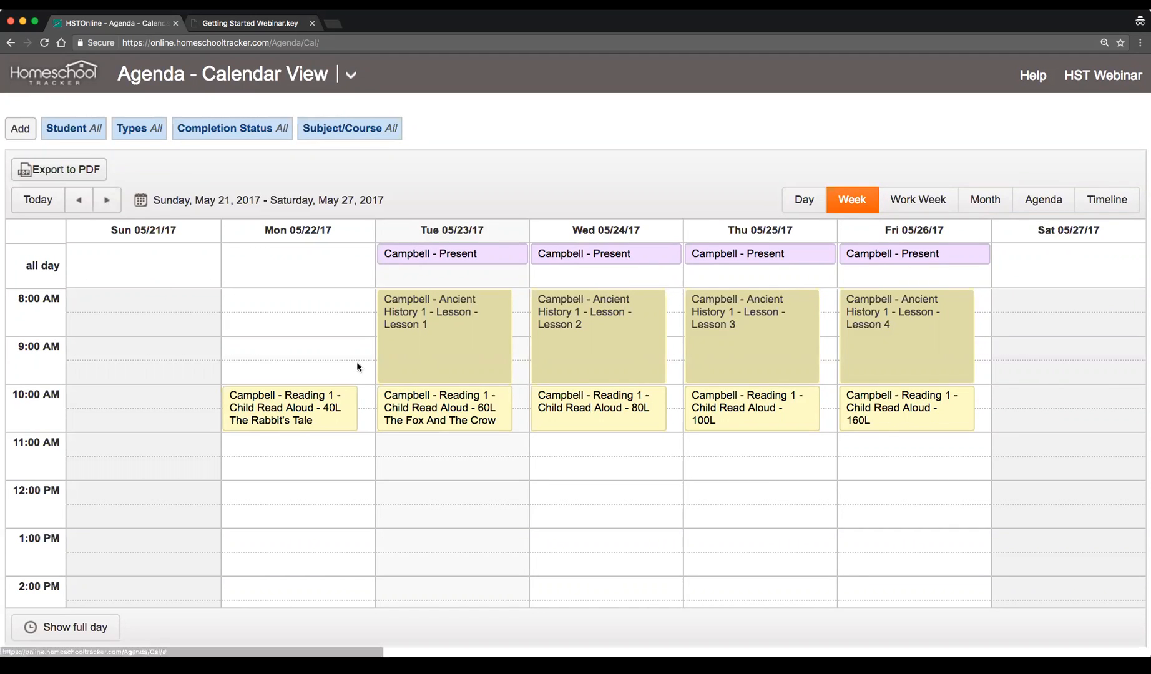
pyautogui.click(107, 201)
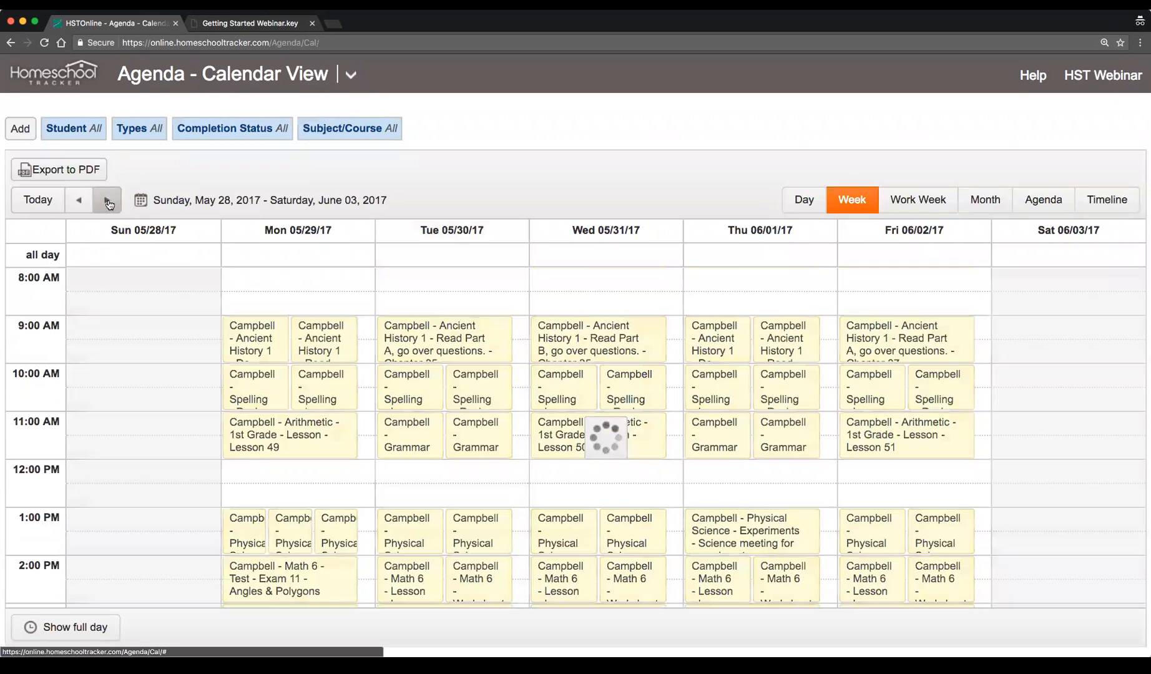
pyautogui.scroll(-3, 666, 424)
pyautogui.scroll(2, 666, 422)
pyautogui.scroll(-2, 666, 422)
pyautogui.scroll(1, 665, 421)
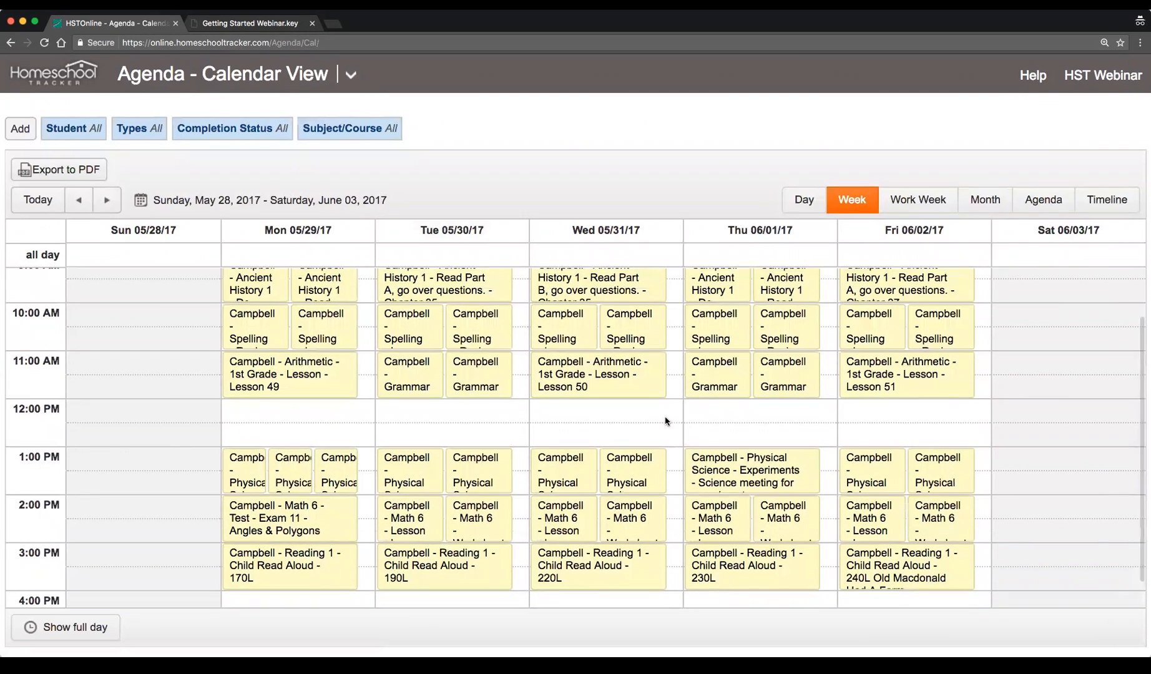
pyautogui.scroll(1, 667, 420)
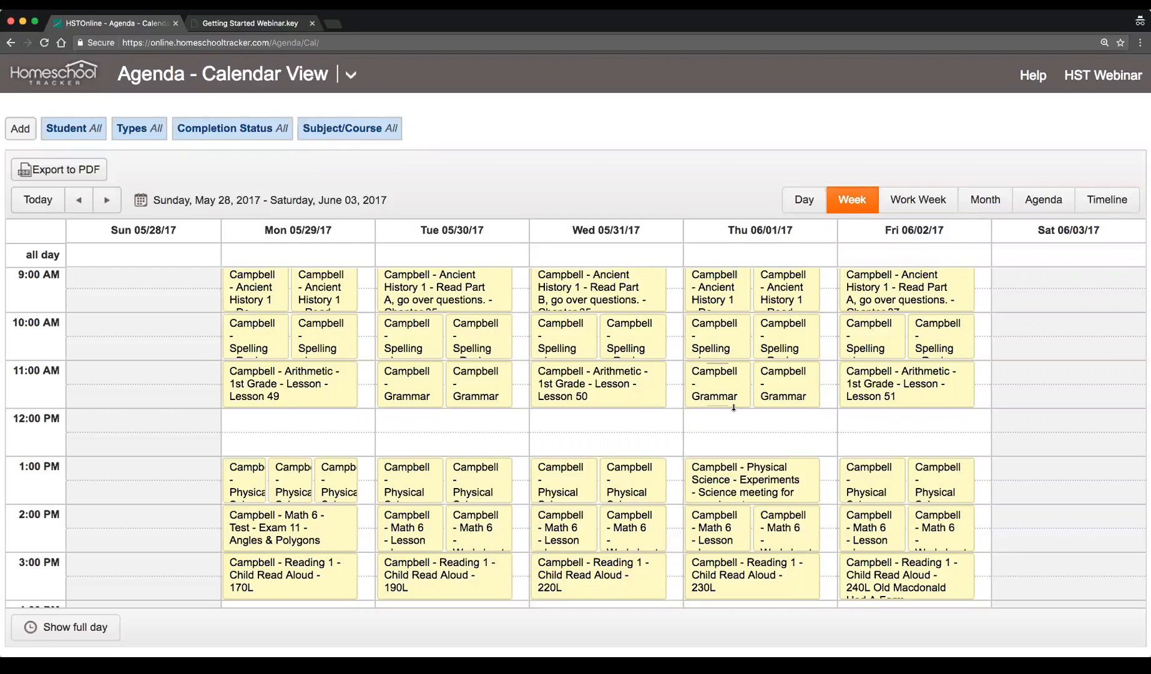
# Switch to the Getting Started Webinar slides and review the Lesson Plans demo points and the Reports slide.
pyautogui.hotkey('ctrl', 'Tab')
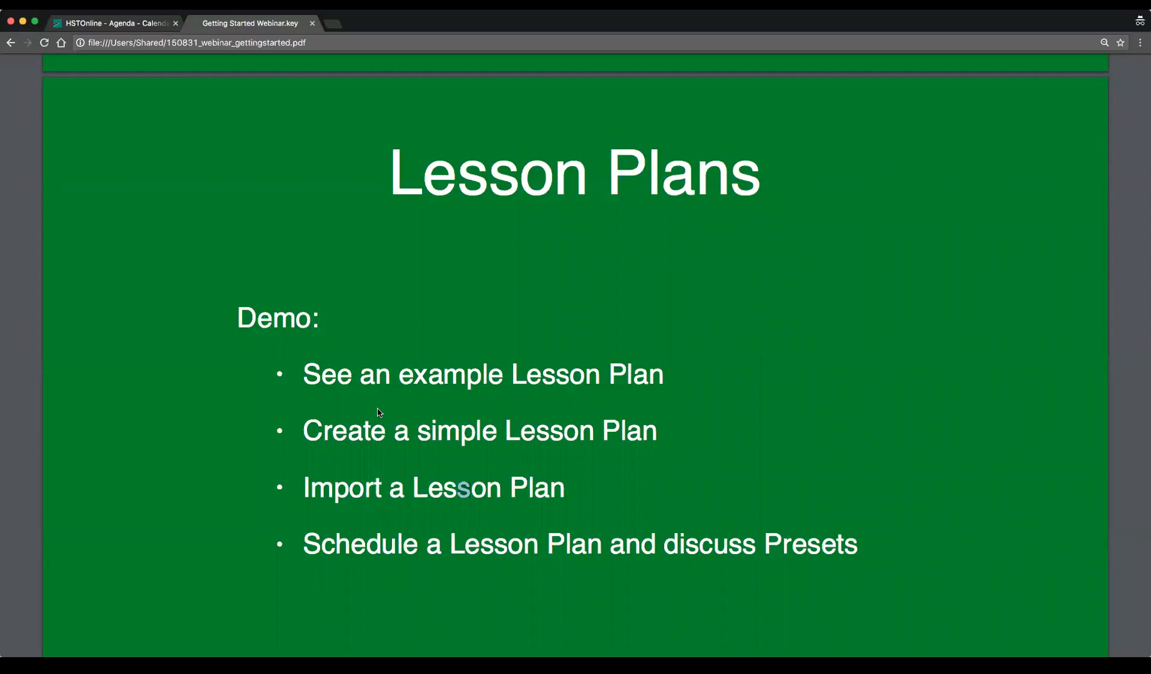
pyautogui.moveTo(305, 375); pyautogui.dragTo(690, 388)
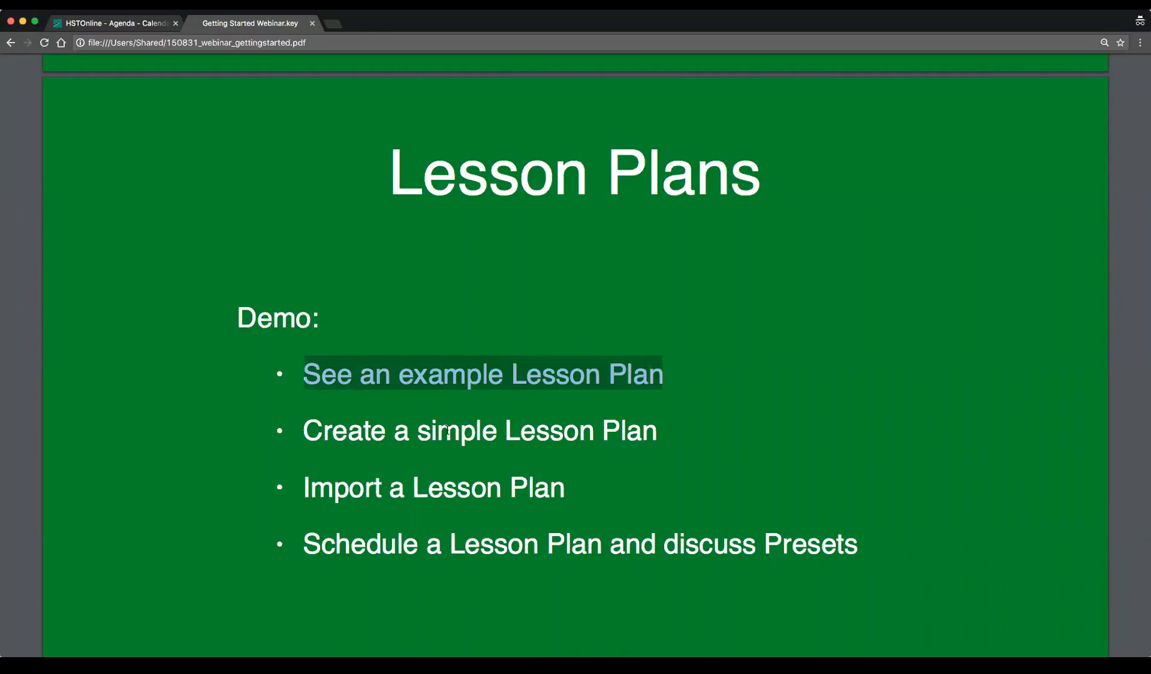
pyautogui.moveTo(305, 434); pyautogui.dragTo(632, 442)
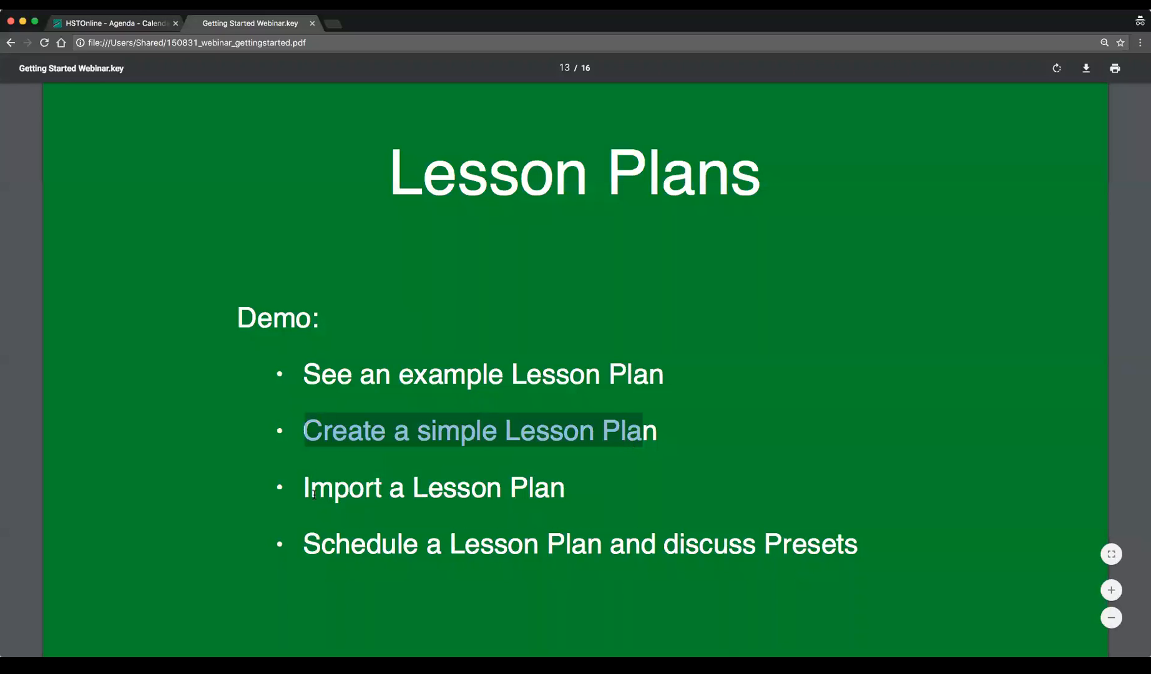
pyautogui.moveTo(305, 490); pyautogui.dragTo(585, 506)
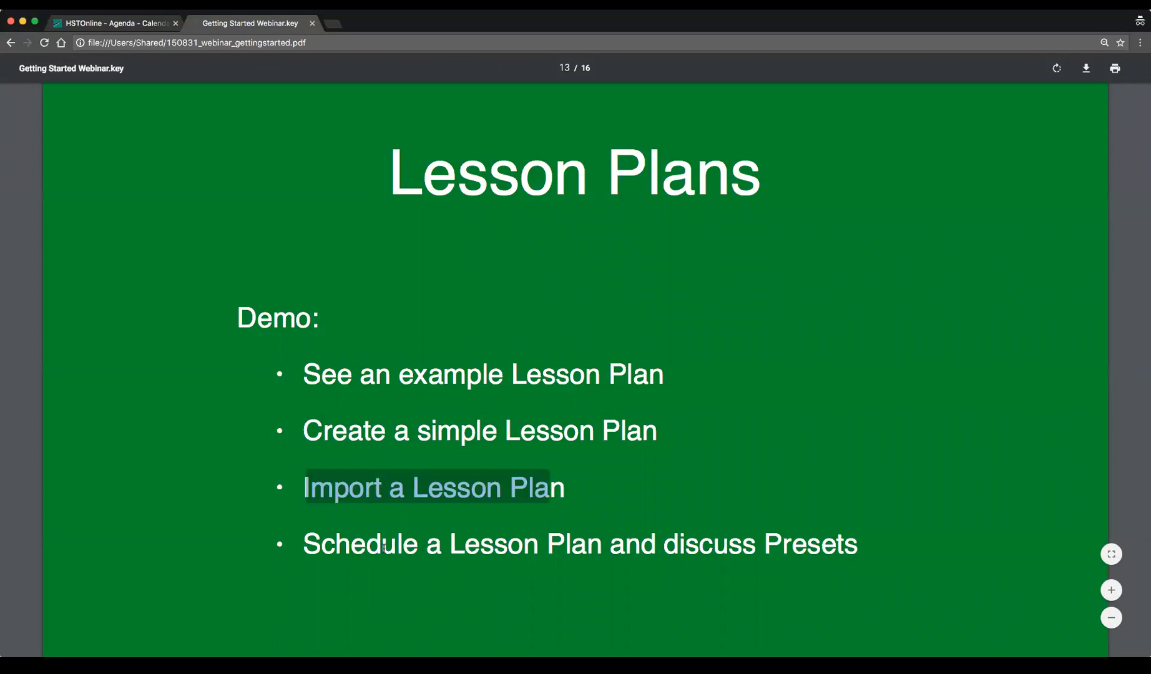
pyautogui.moveTo(304, 547); pyautogui.dragTo(627, 549)
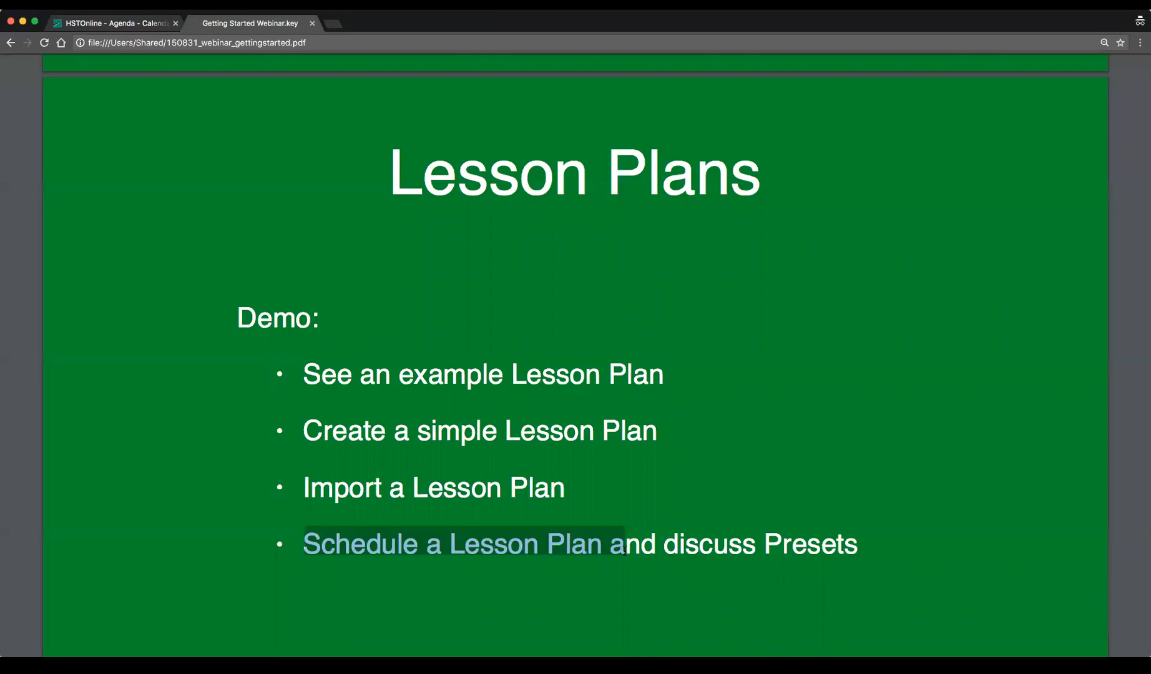
pyautogui.scroll(-10, 625, 549)
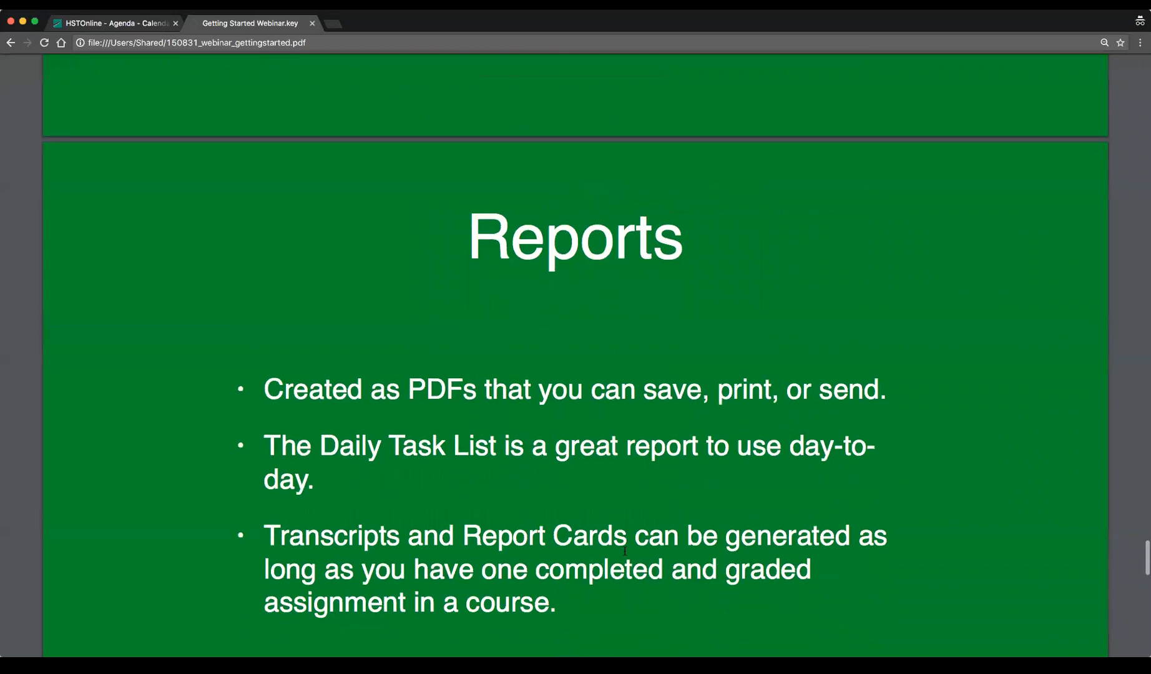
pyautogui.scroll(-2, 625, 551)
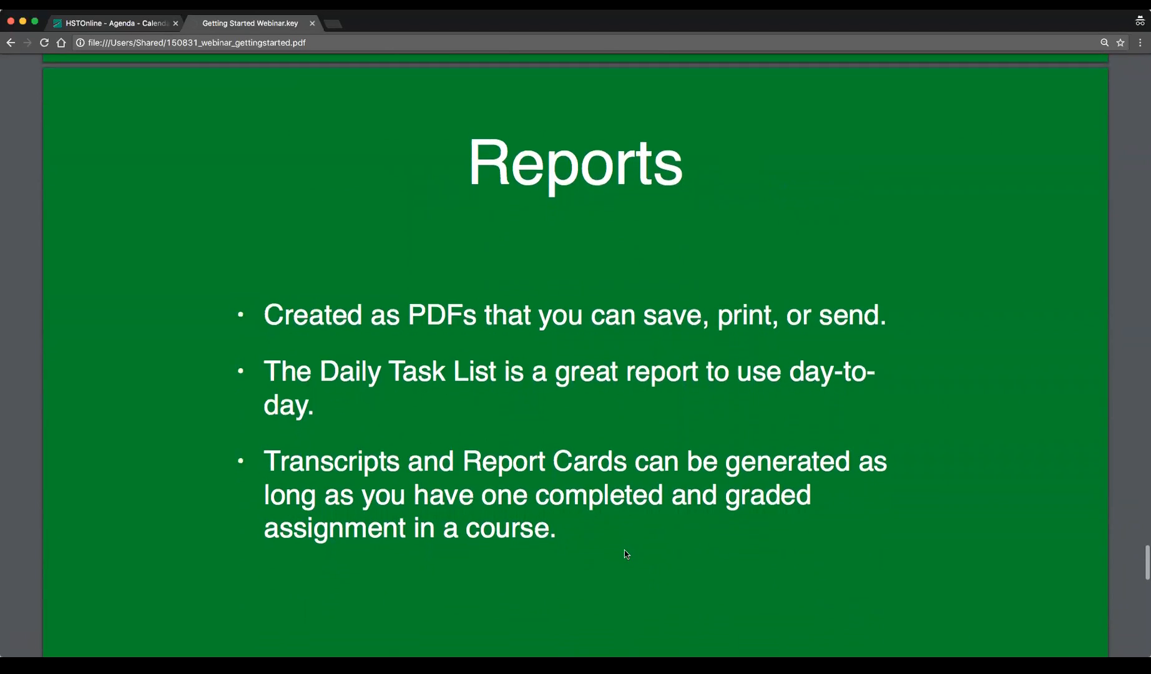
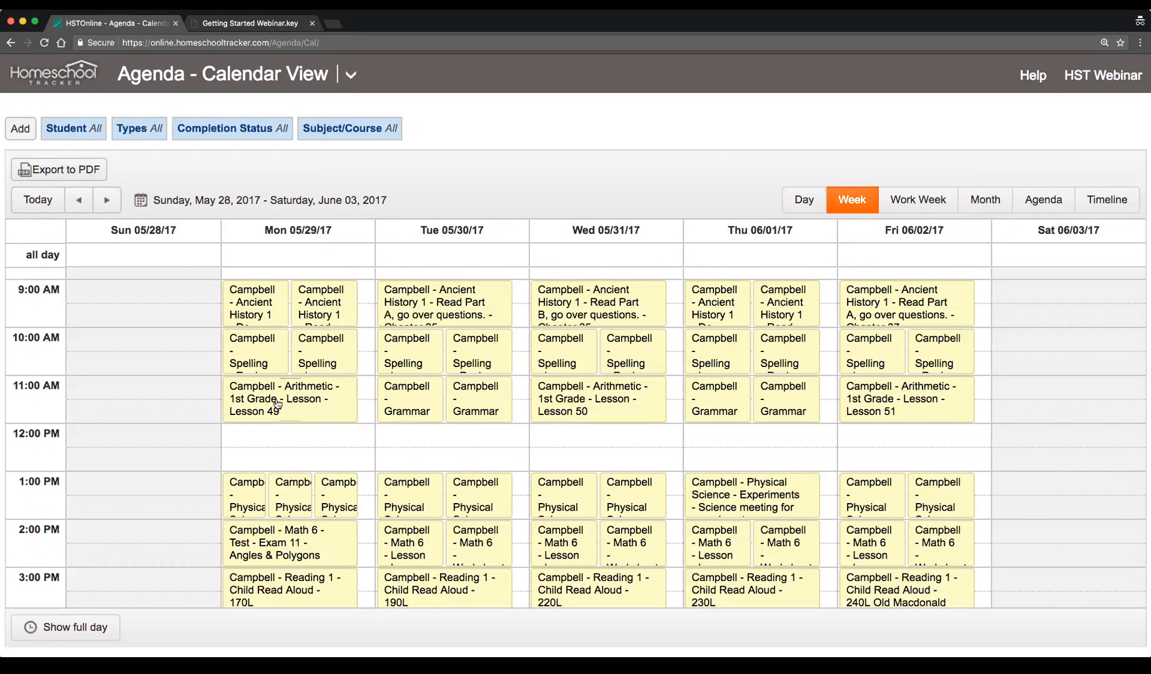
# Try moving Monday's Arithmetic Lesson 49 and Tuesday's Grammar assignments to other calendar slots, and return them to 11:00 AM on their original days.
pyautogui.moveTo(300, 402); pyautogui.dragTo(603, 442)
pyautogui.moveTo(448, 441); pyautogui.dragTo(297, 393)
pyautogui.moveTo(304, 400); pyautogui.dragTo(326, 443)
pyautogui.moveTo(412, 404); pyautogui.dragTo(414, 427)
pyautogui.moveTo(484, 421); pyautogui.dragTo(482, 405)
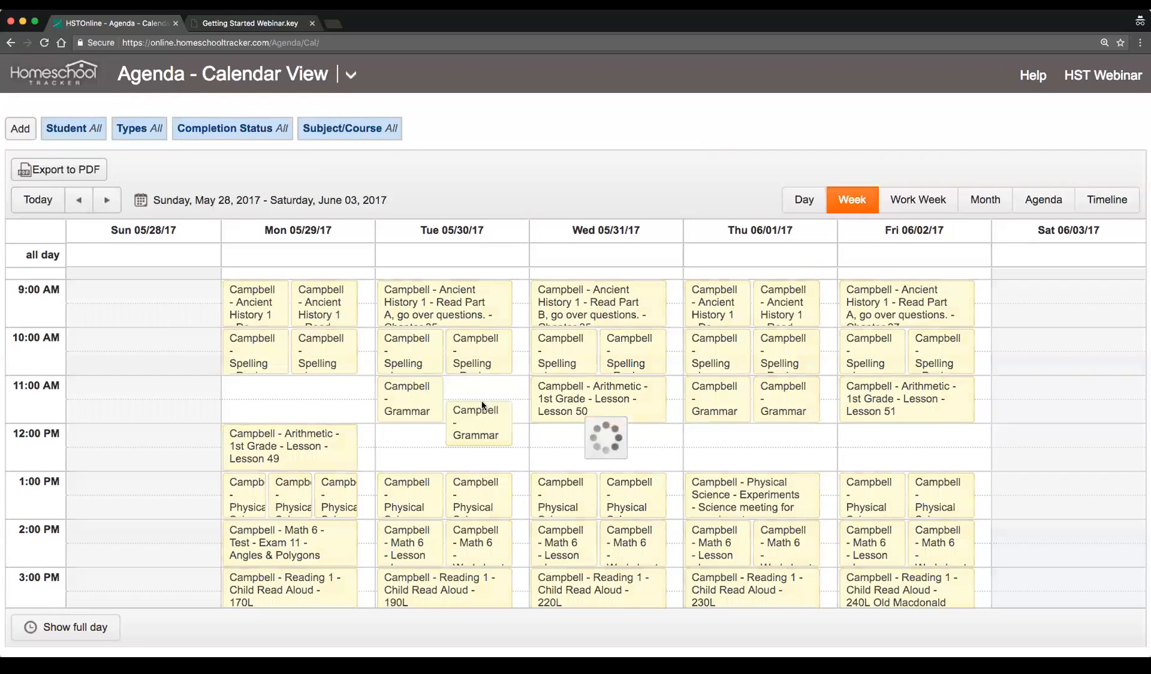
pyautogui.moveTo(285, 427); pyautogui.dragTo(285, 384)
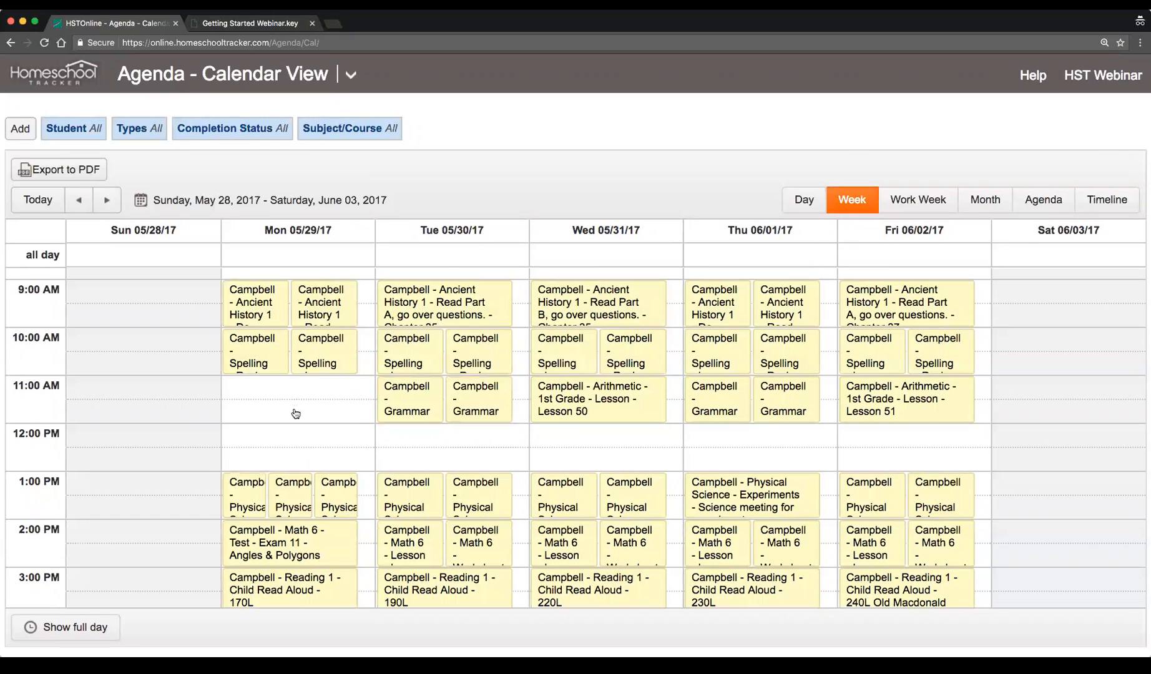
pyautogui.moveTo(290, 467); pyautogui.dragTo(288, 412)
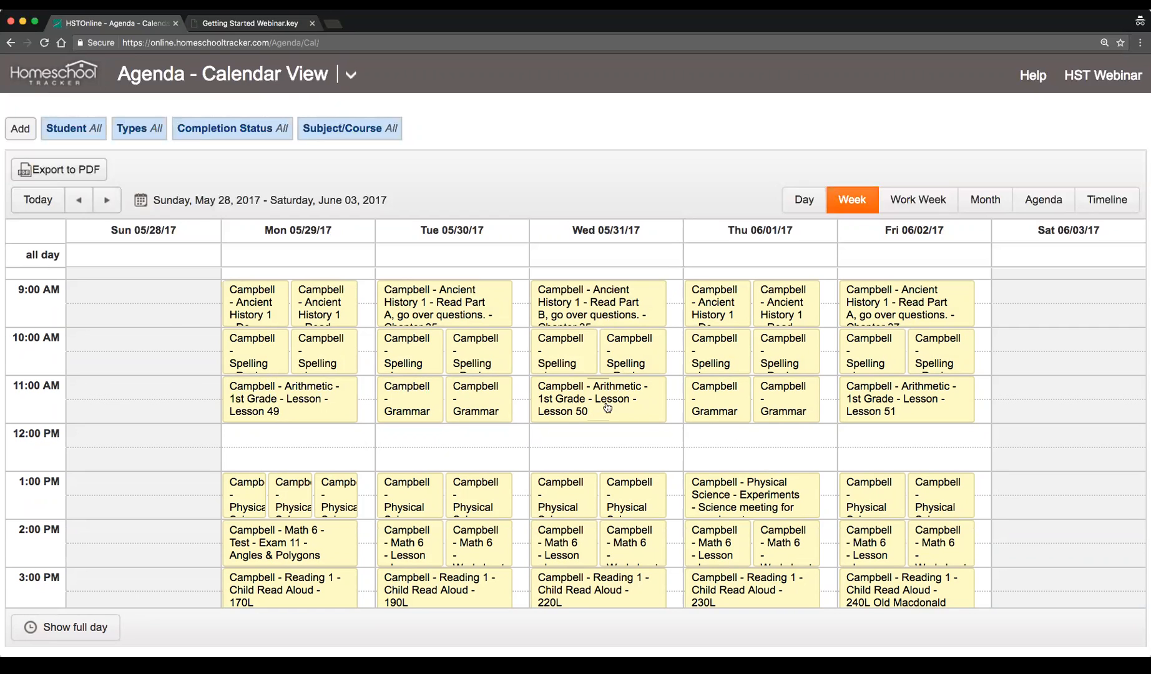
# Open Agenda - List View, set its date range to Next Week, and look through the listed assignments.
pyautogui.scroll(-1, 629, 419)
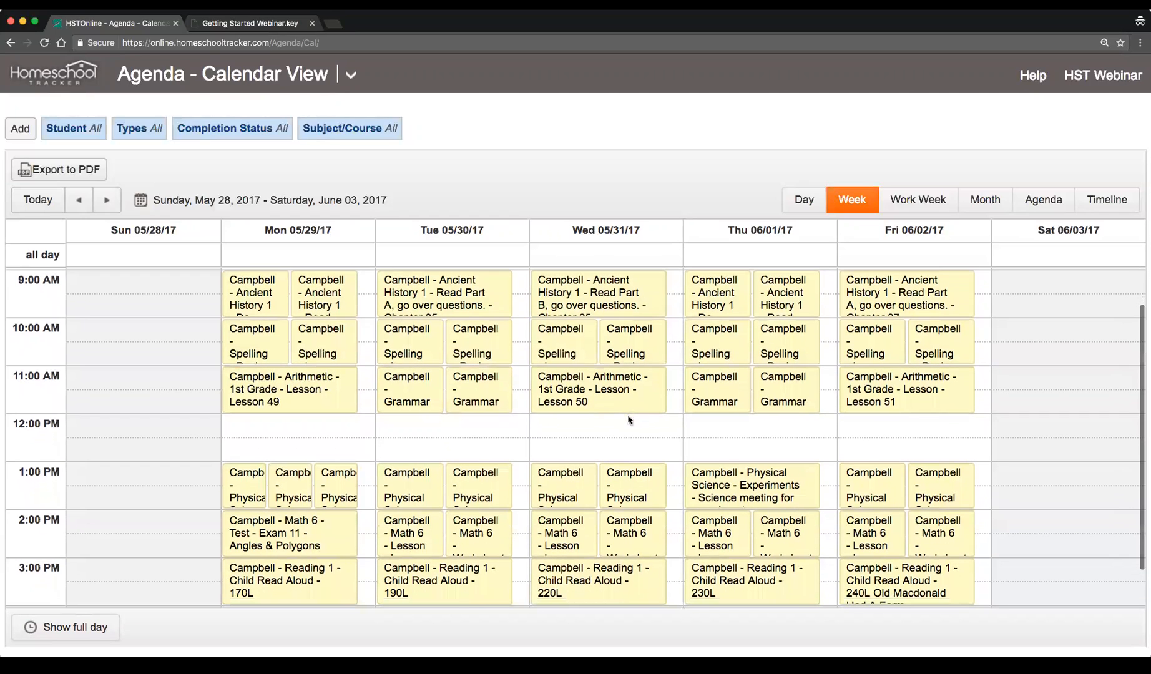
pyautogui.click(351, 74)
pyautogui.click(88, 164)
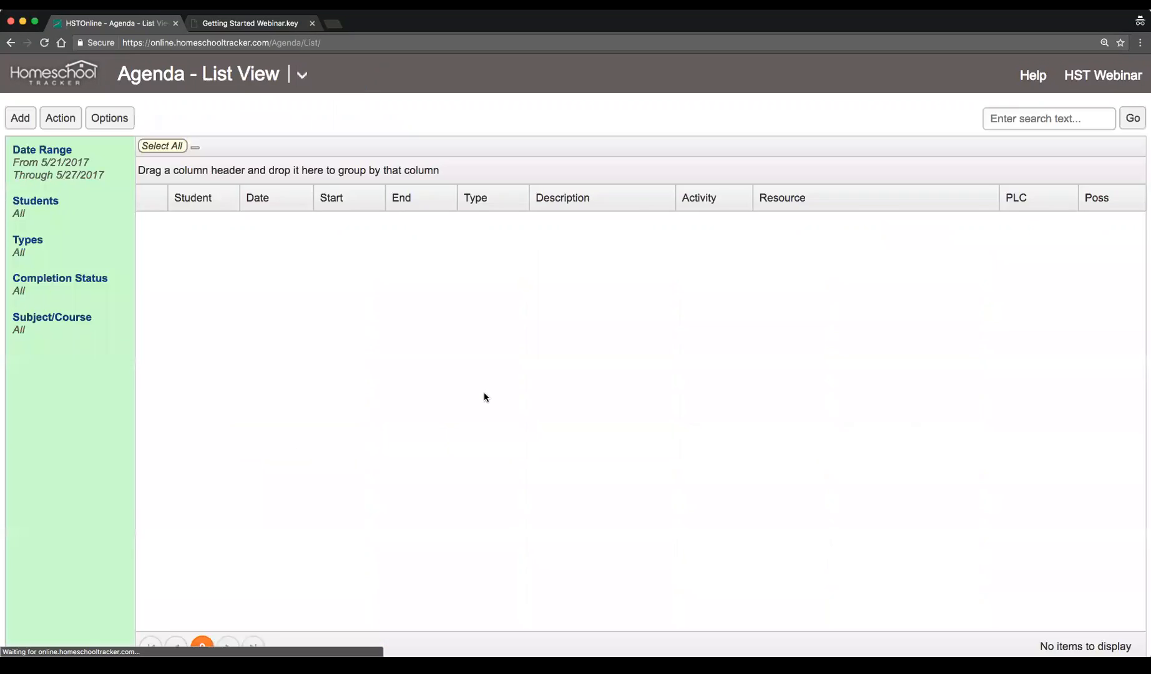
pyautogui.scroll(-1, 489, 391)
pyautogui.click(44, 156)
pyautogui.click(312, 161)
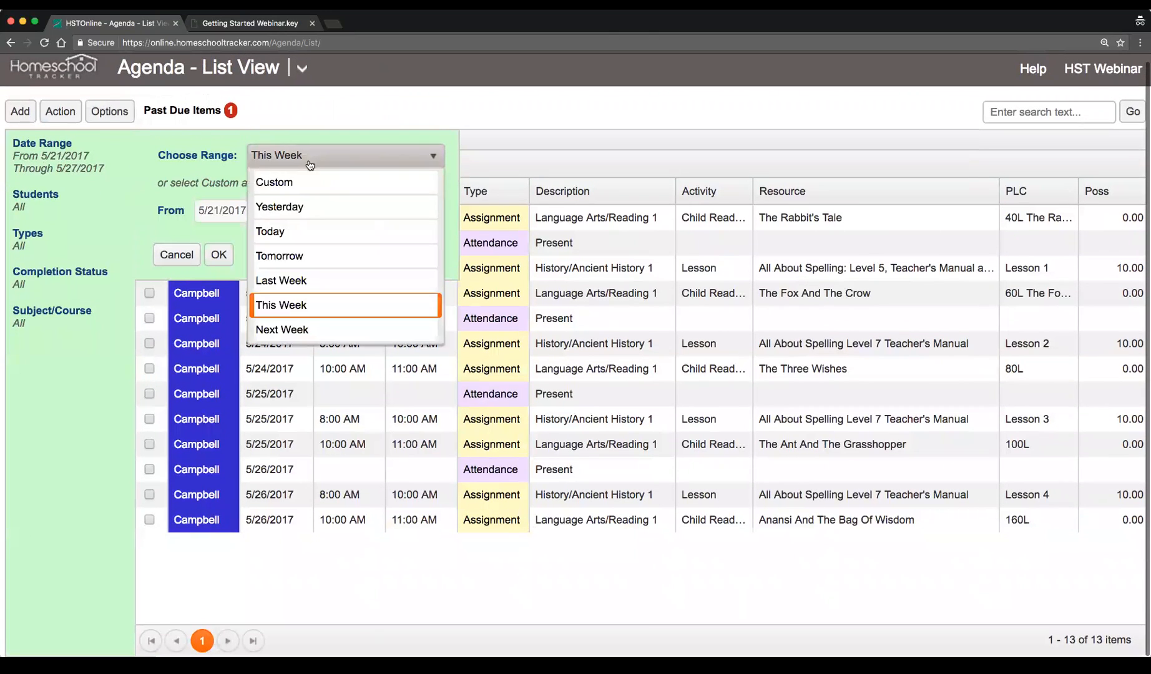
pyautogui.click(311, 328)
pyautogui.click(218, 254)
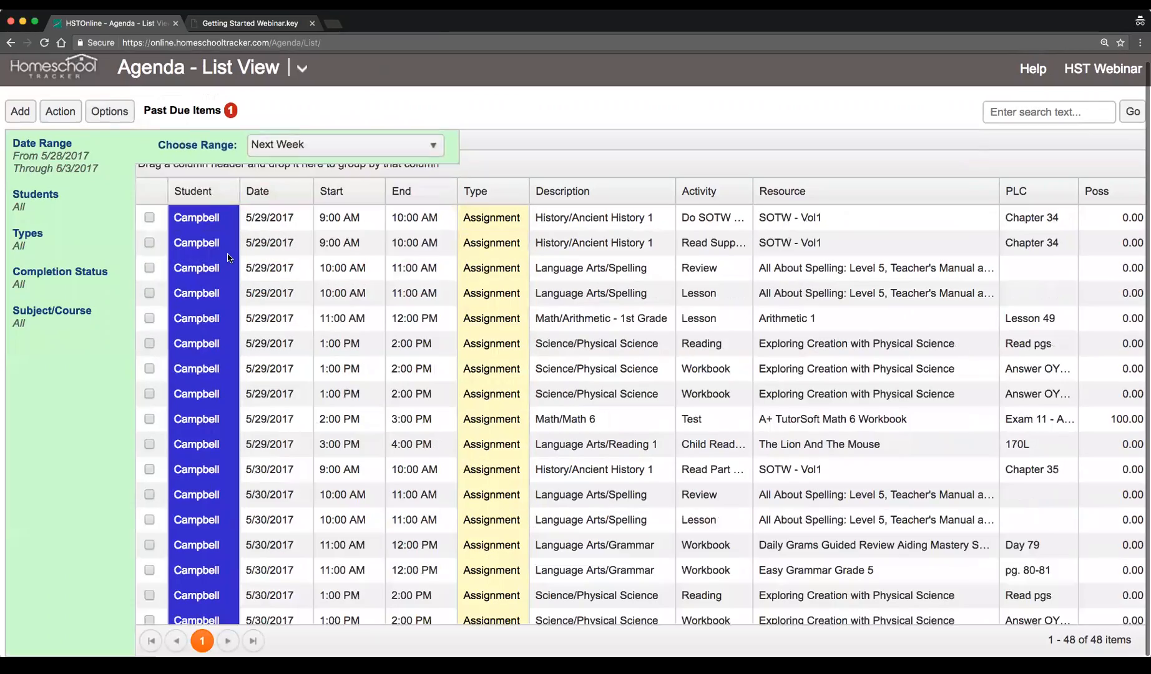
pyautogui.scroll(-8, 419, 430)
pyautogui.scroll(10, 419, 430)
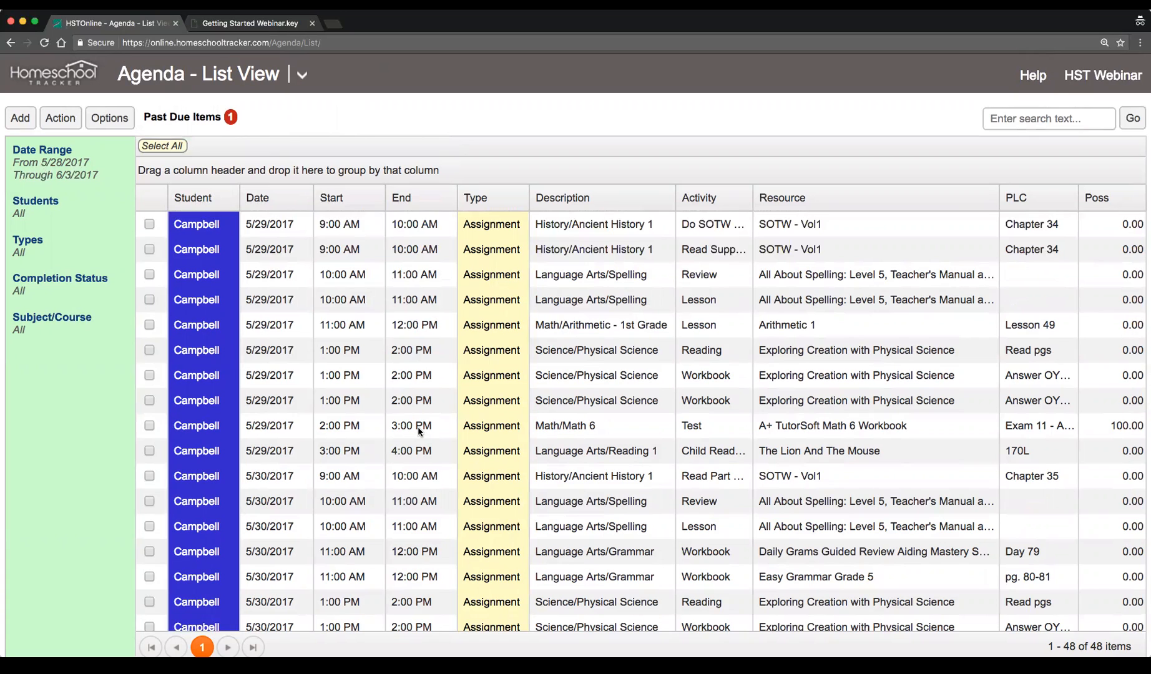
# Reschedule all listed assignments with a start date of 5/30/2017, continuing until all items are moved, and generate the preview.
pyautogui.click(162, 147)
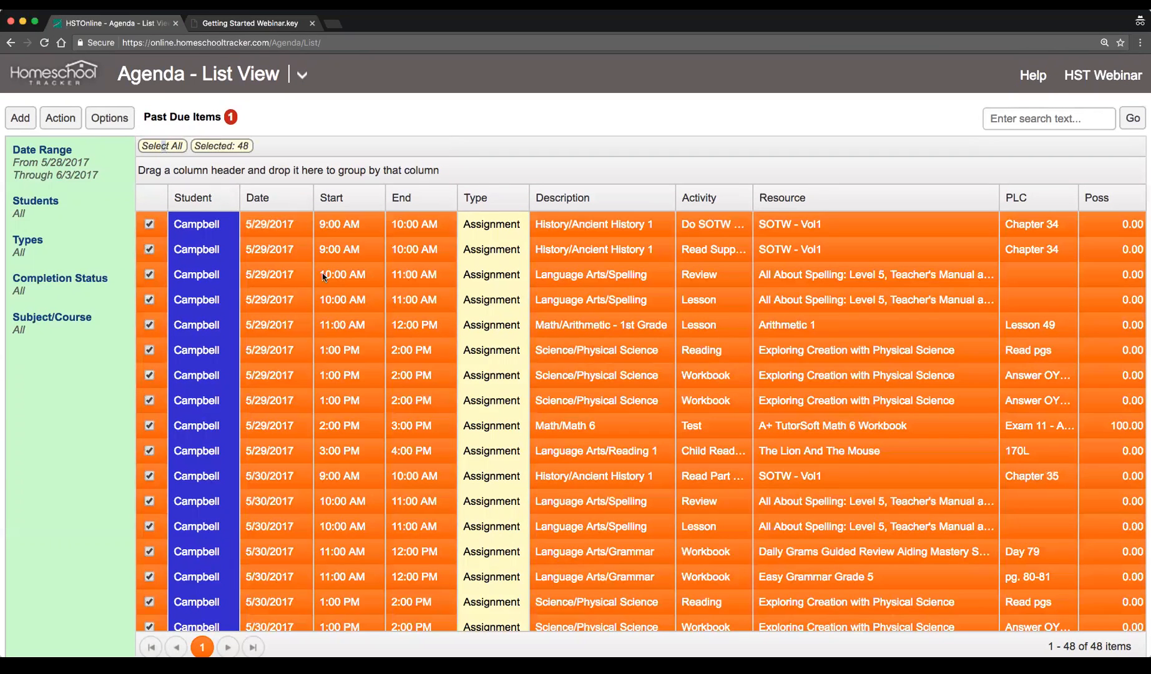
pyautogui.click(62, 120)
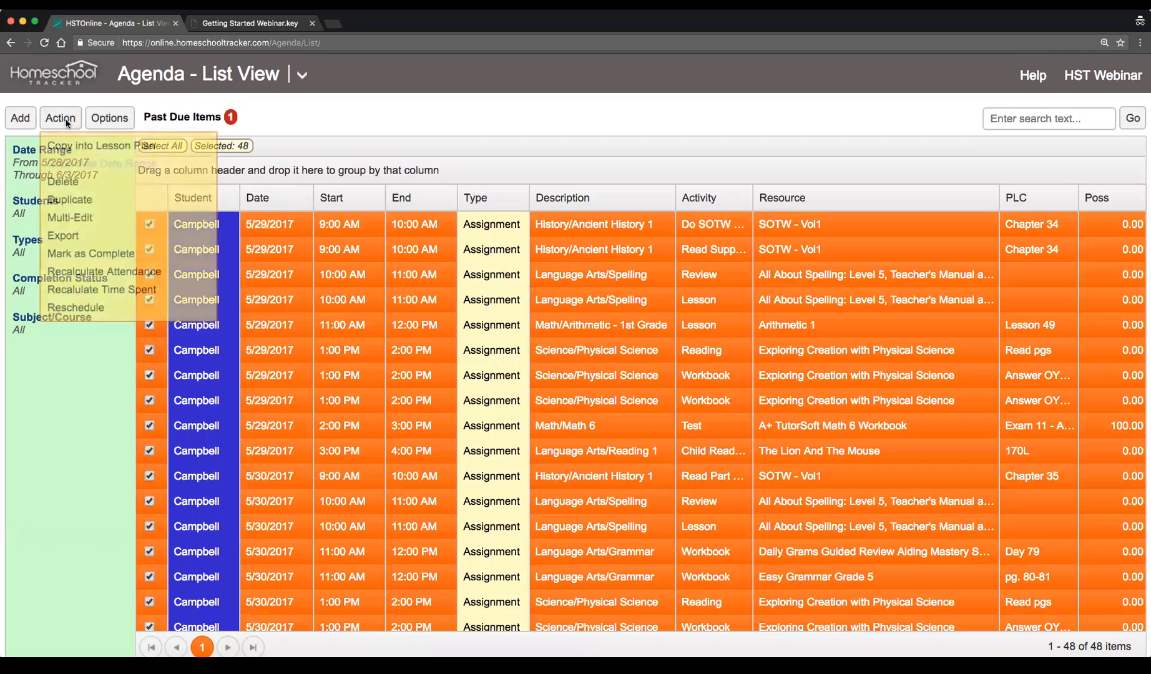
pyautogui.click(132, 310)
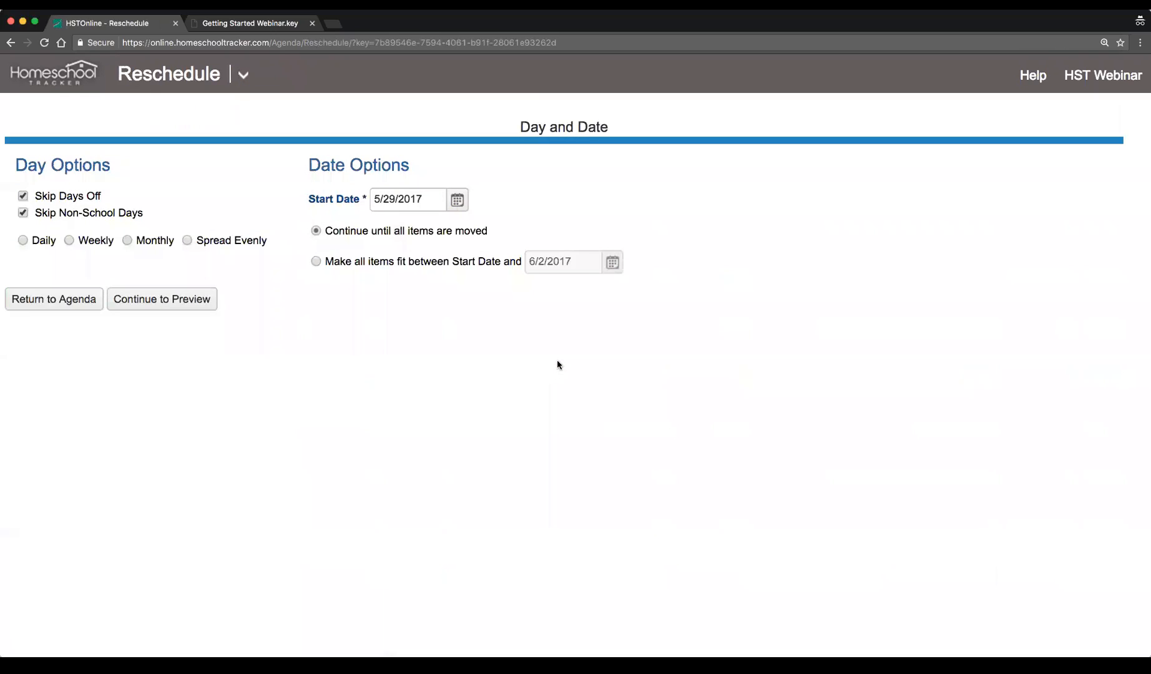
pyautogui.moveTo(314, 200); pyautogui.dragTo(341, 201)
pyautogui.click(333, 200)
pyautogui.click(457, 200)
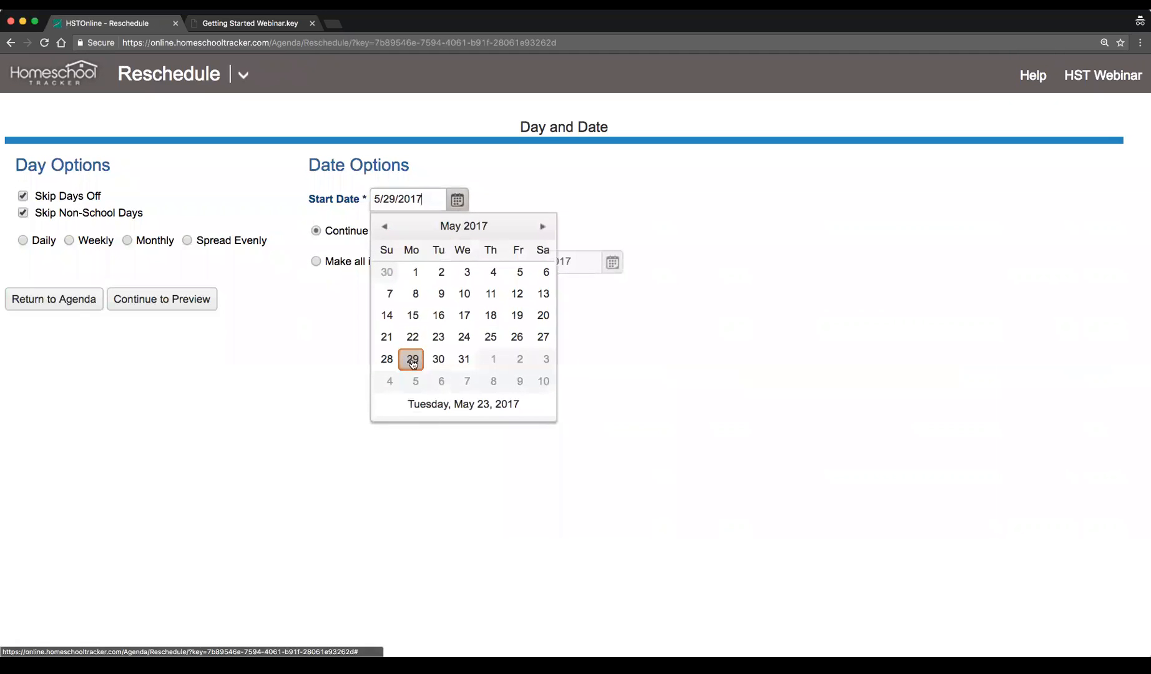
pyautogui.click(437, 361)
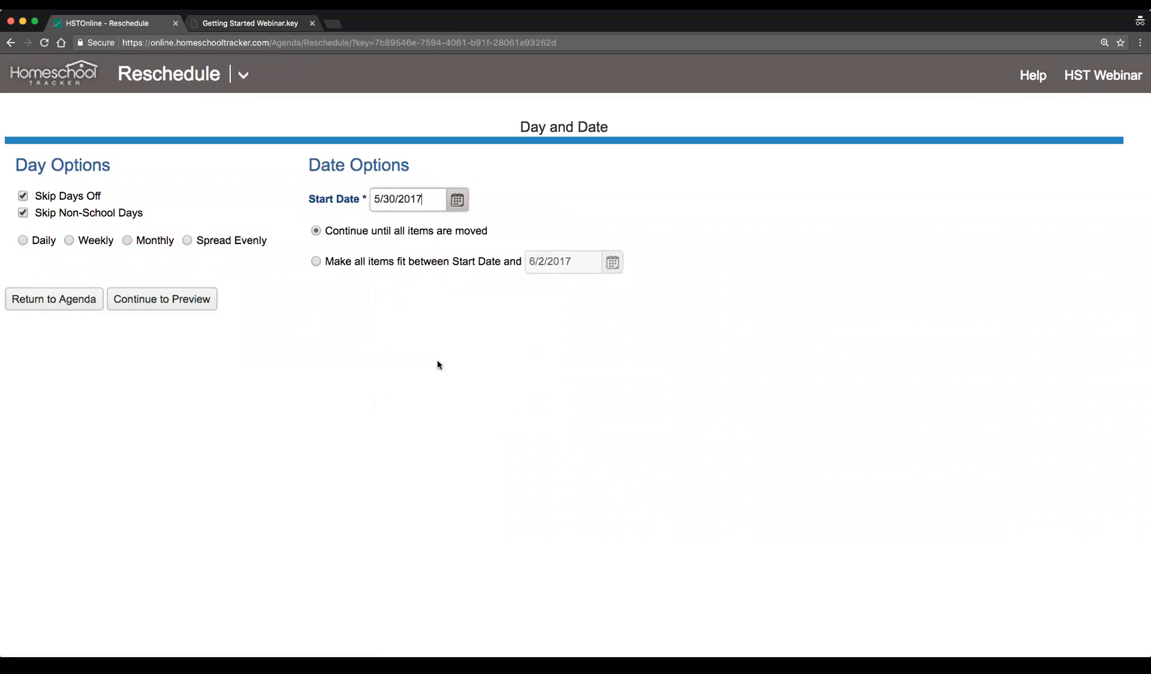
pyautogui.click(161, 303)
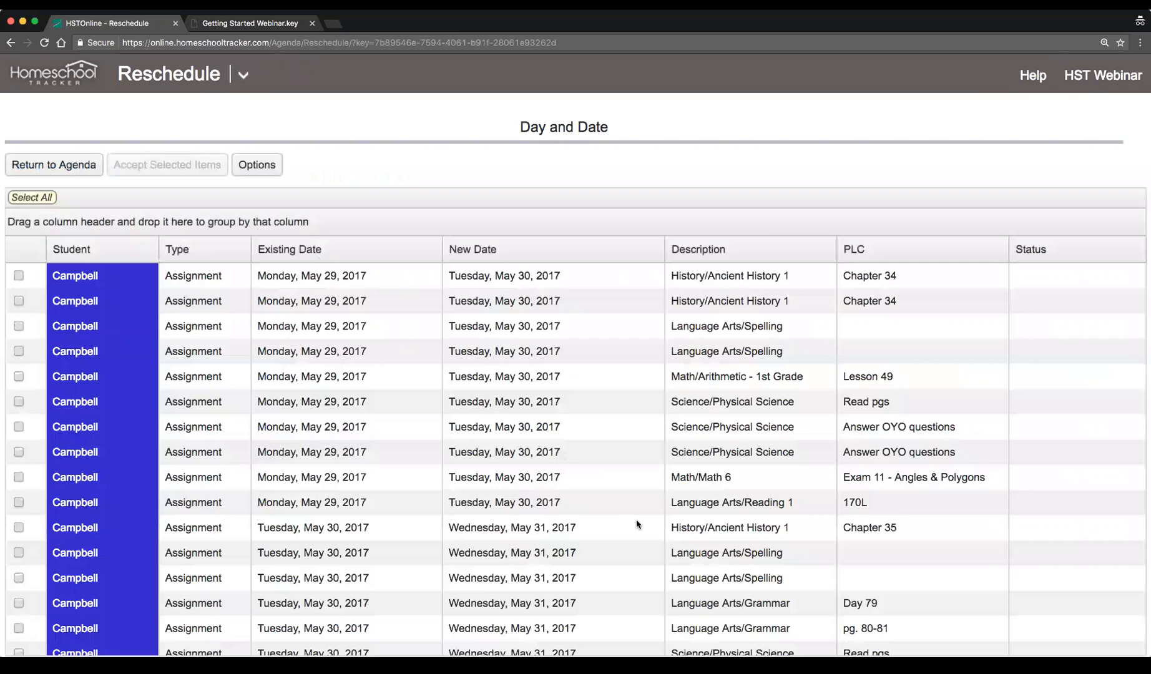
# Compare the existing and new dates in the reschedule preview, and accept all of the previewed items.
pyautogui.scroll(-5, 287, 406)
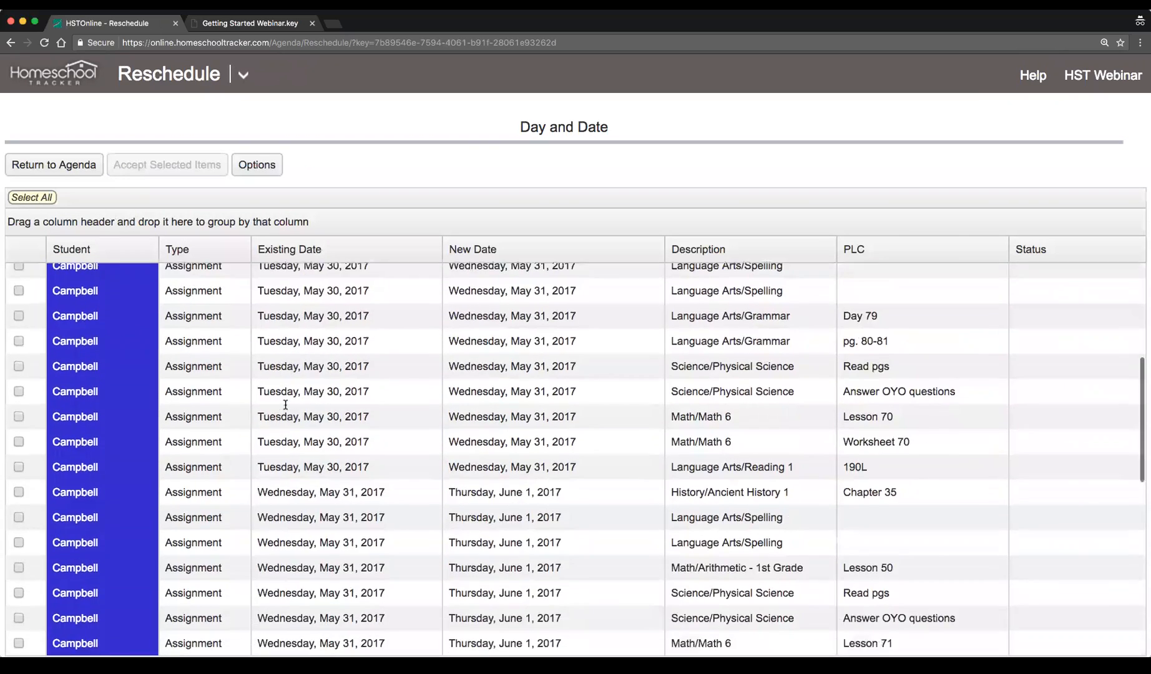
pyautogui.scroll(6, 290, 405)
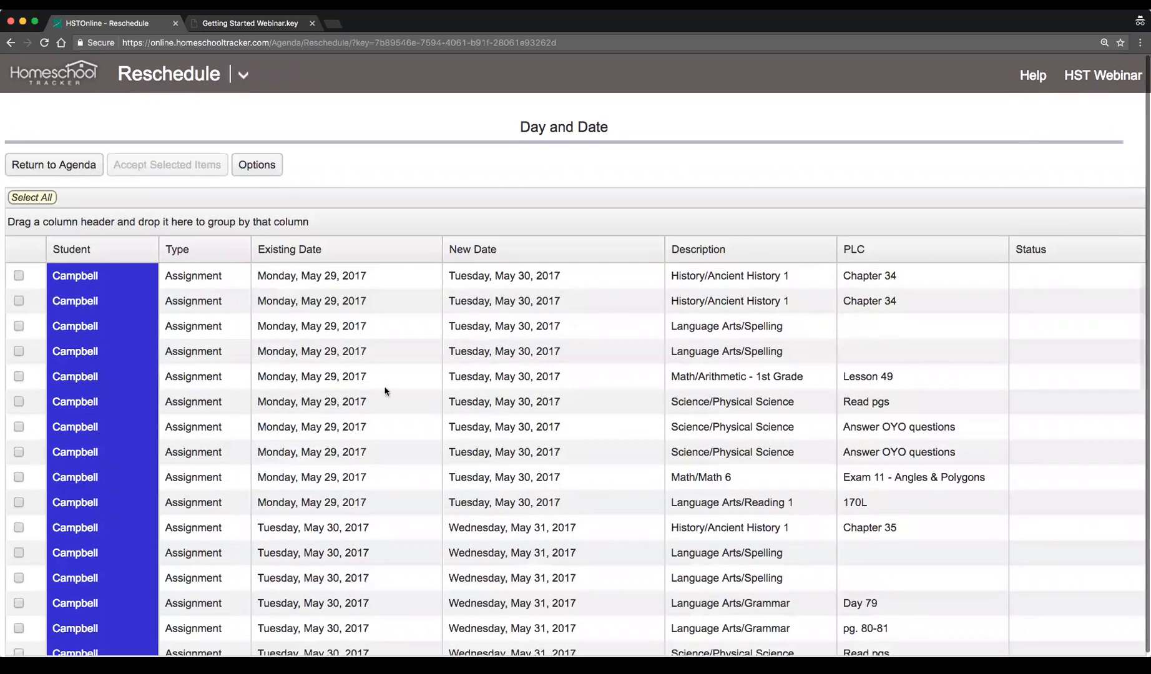
pyautogui.scroll(-1, 354, 424)
pyautogui.scroll(1, 354, 424)
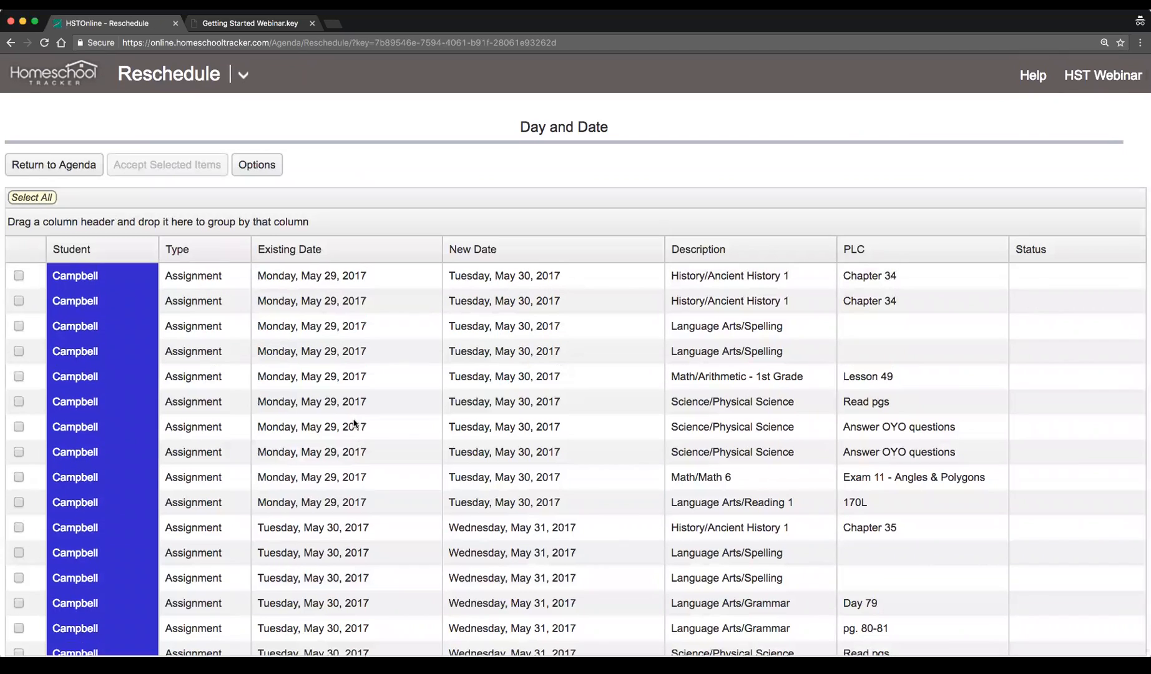
pyautogui.click(77, 278)
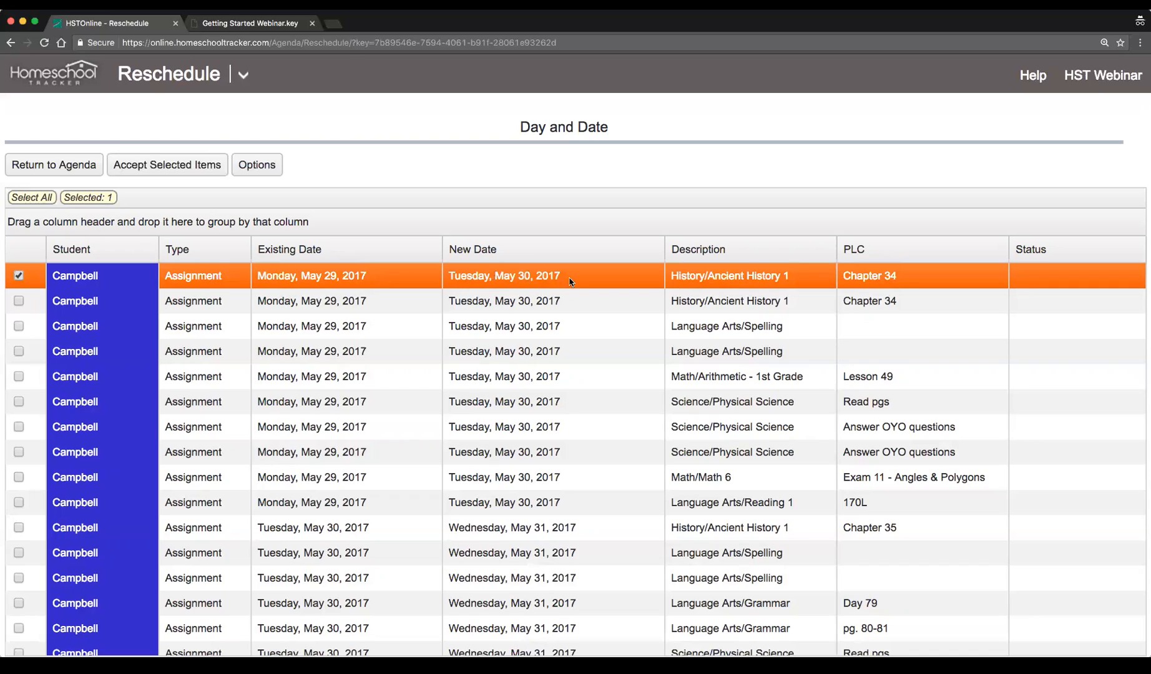
pyautogui.scroll(-10, 256, 362)
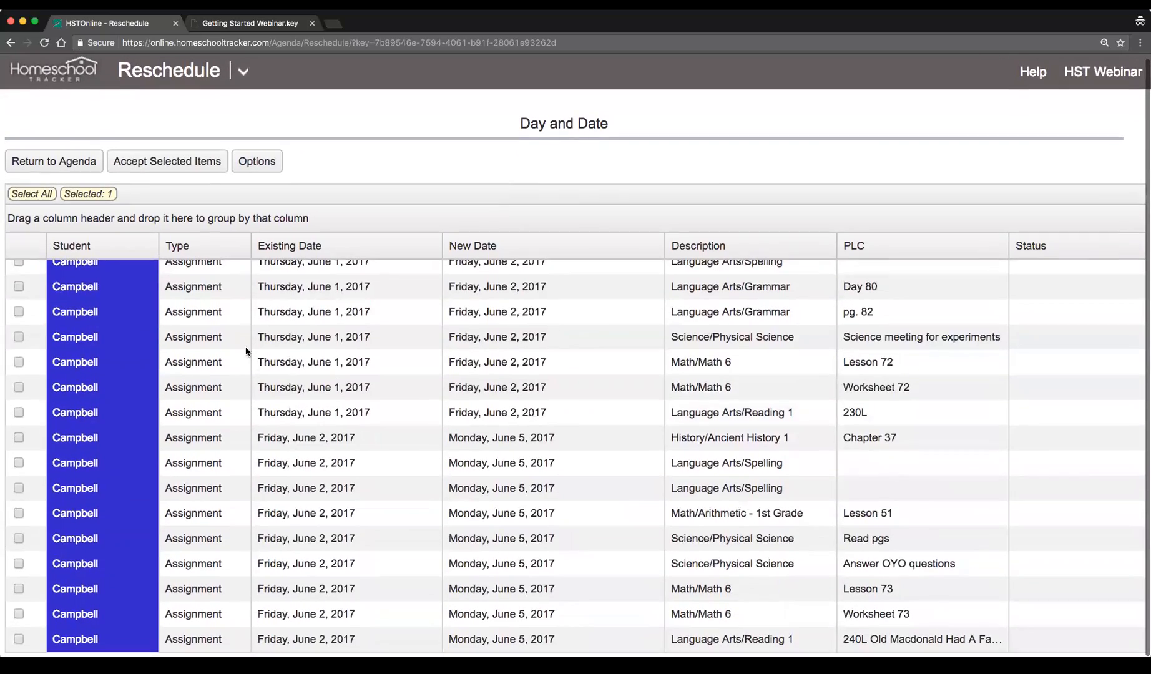
pyautogui.scroll(10, 242, 344)
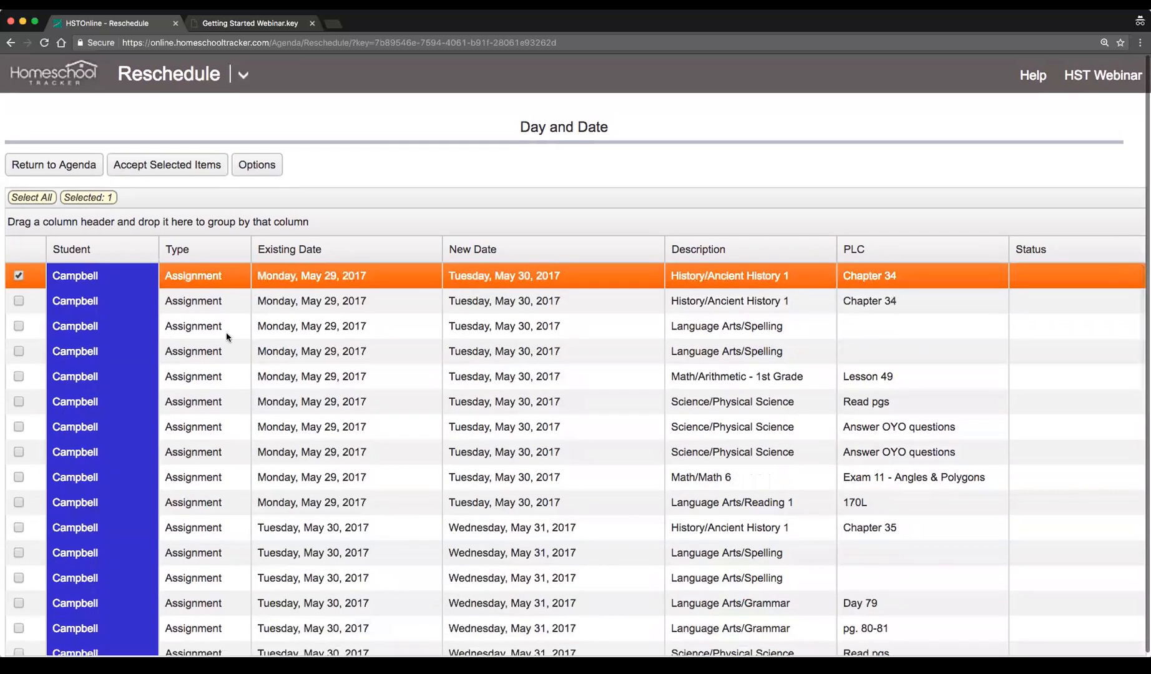
pyautogui.click(29, 199)
pyautogui.click(153, 169)
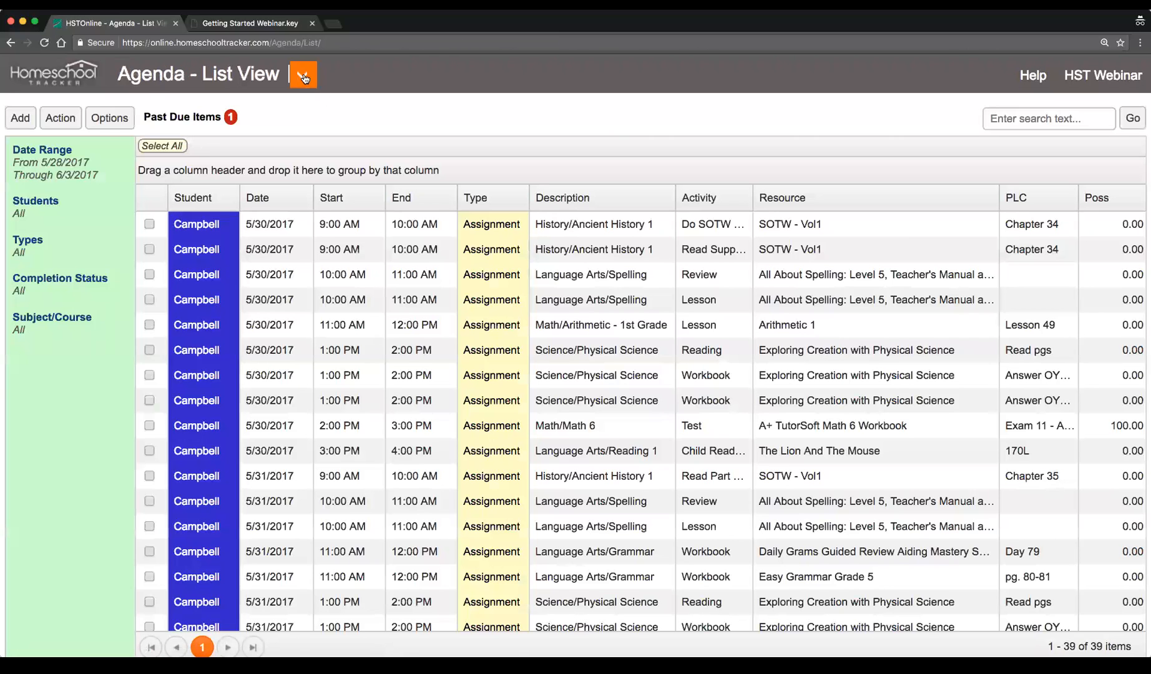
# Check the rescheduled assignments in Agenda - Calendar View for the weeks of May 28 and June 4, 2017.
pyautogui.click(303, 74)
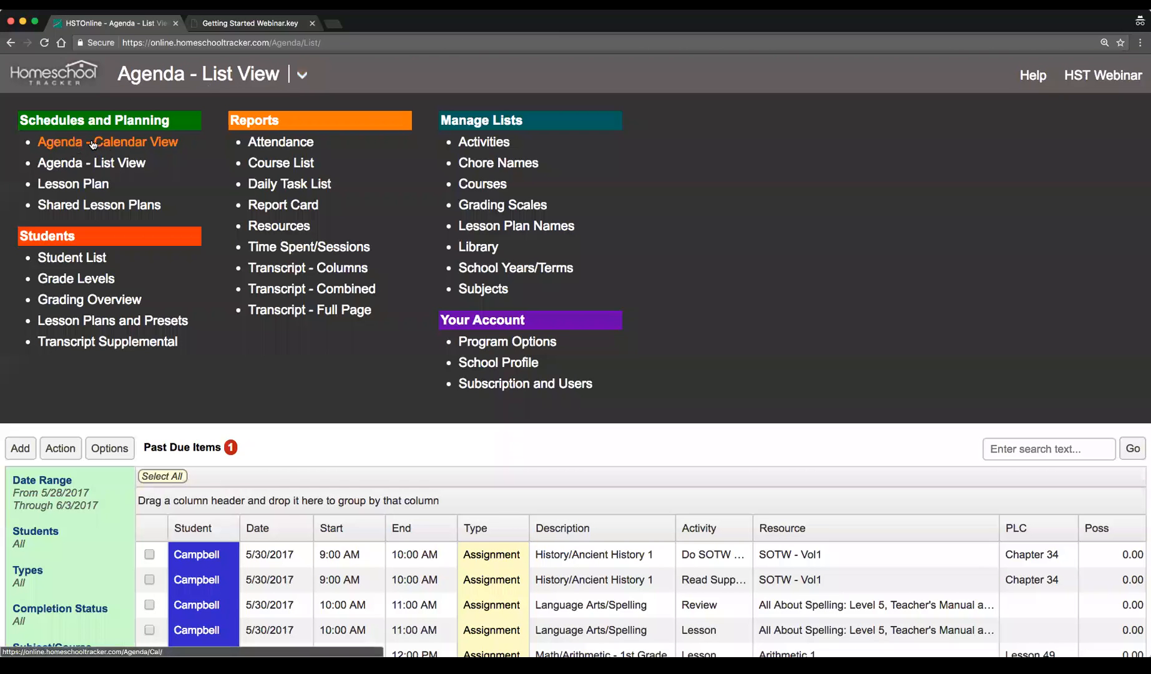
pyautogui.click(114, 143)
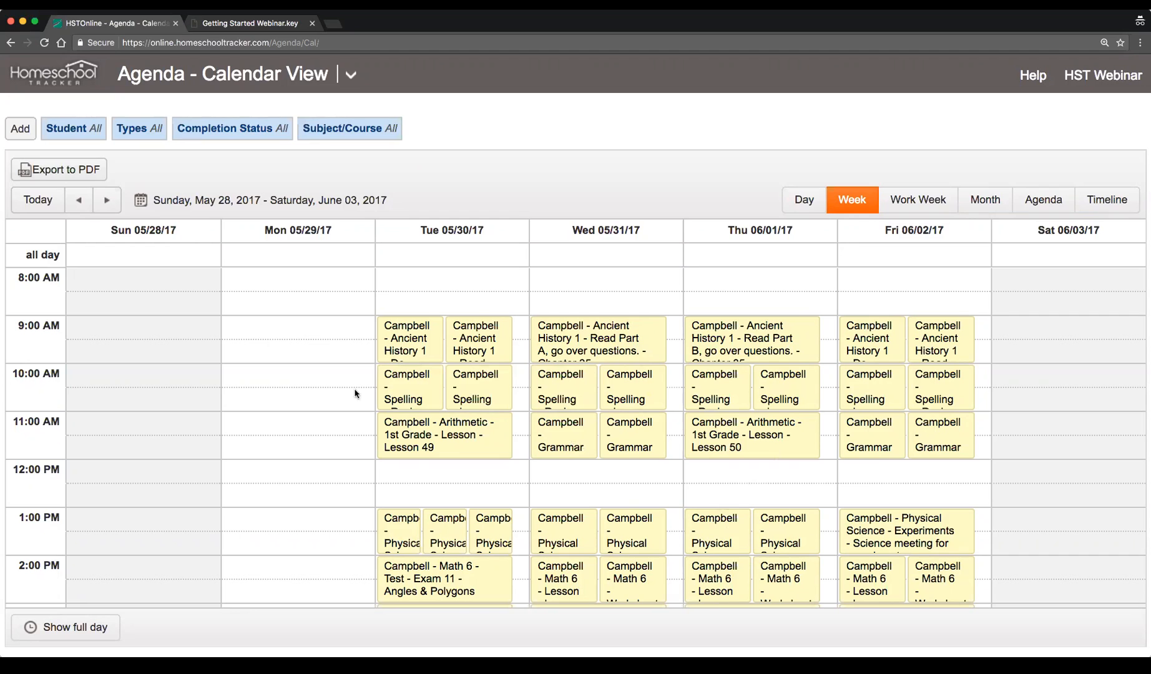
pyautogui.click(107, 201)
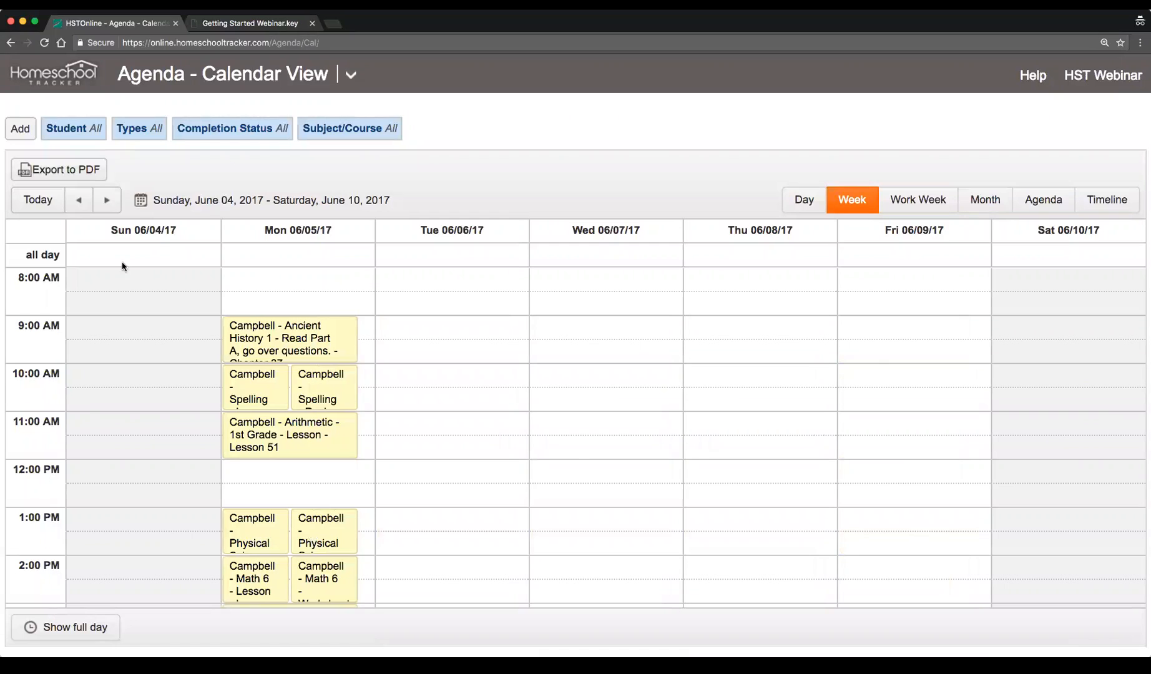
pyautogui.click(80, 201)
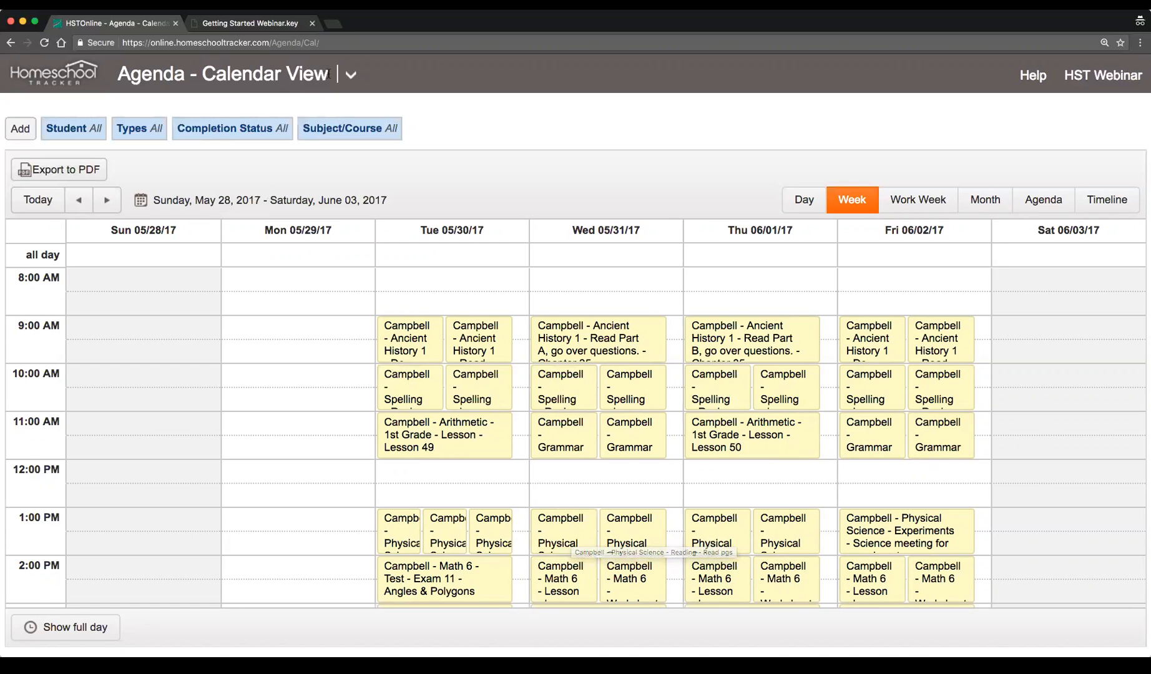
# Reschedule all 5/30/2017 assignments in Agenda - List View with a start date of 5/31/2017, and generate the preview.
pyautogui.click(350, 74)
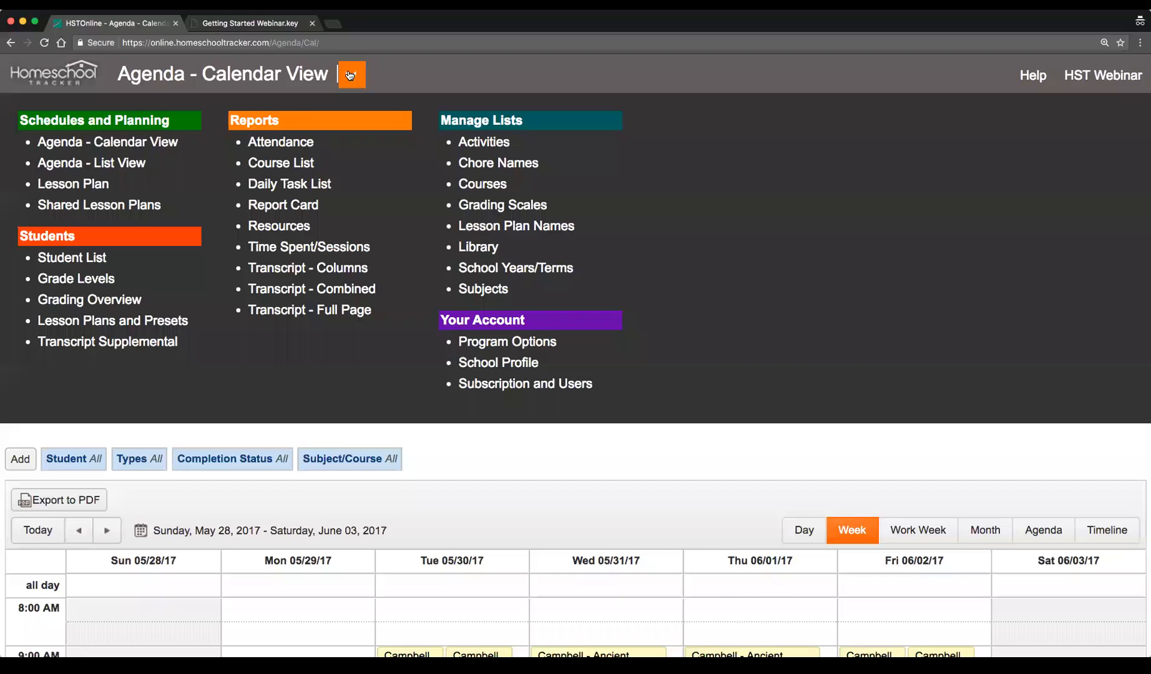
pyautogui.click(115, 169)
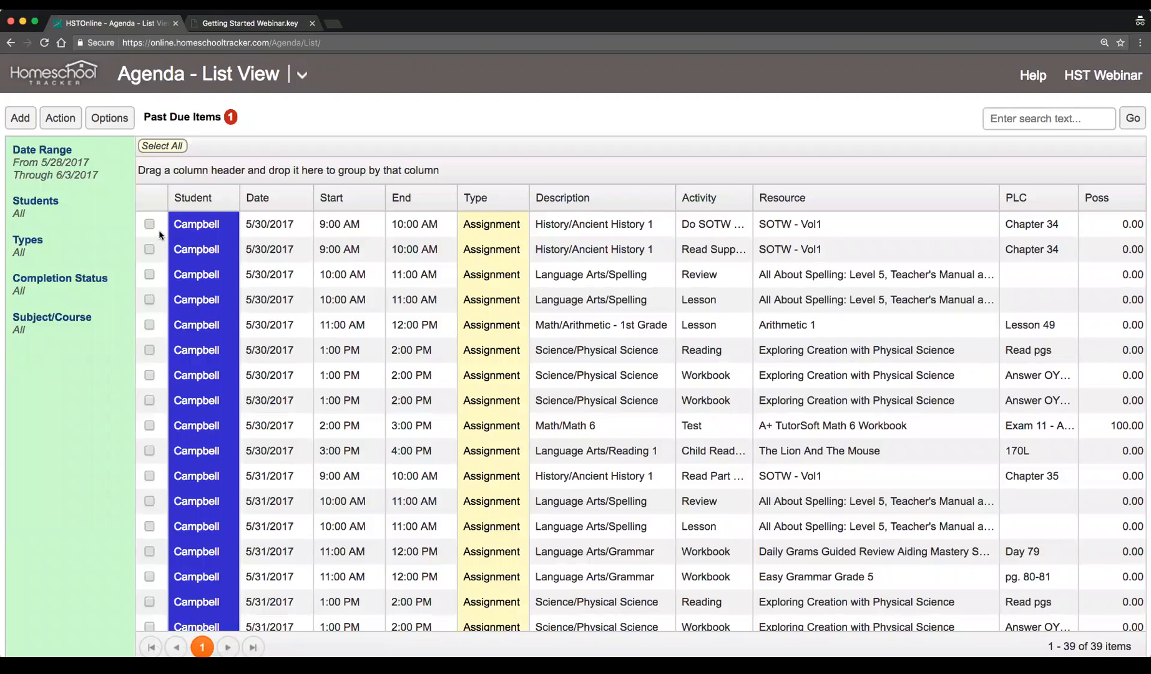
pyautogui.moveTo(146, 253); pyautogui.dragTo(151, 369)
pyautogui.moveTo(149, 423); pyautogui.dragTo(144, 462)
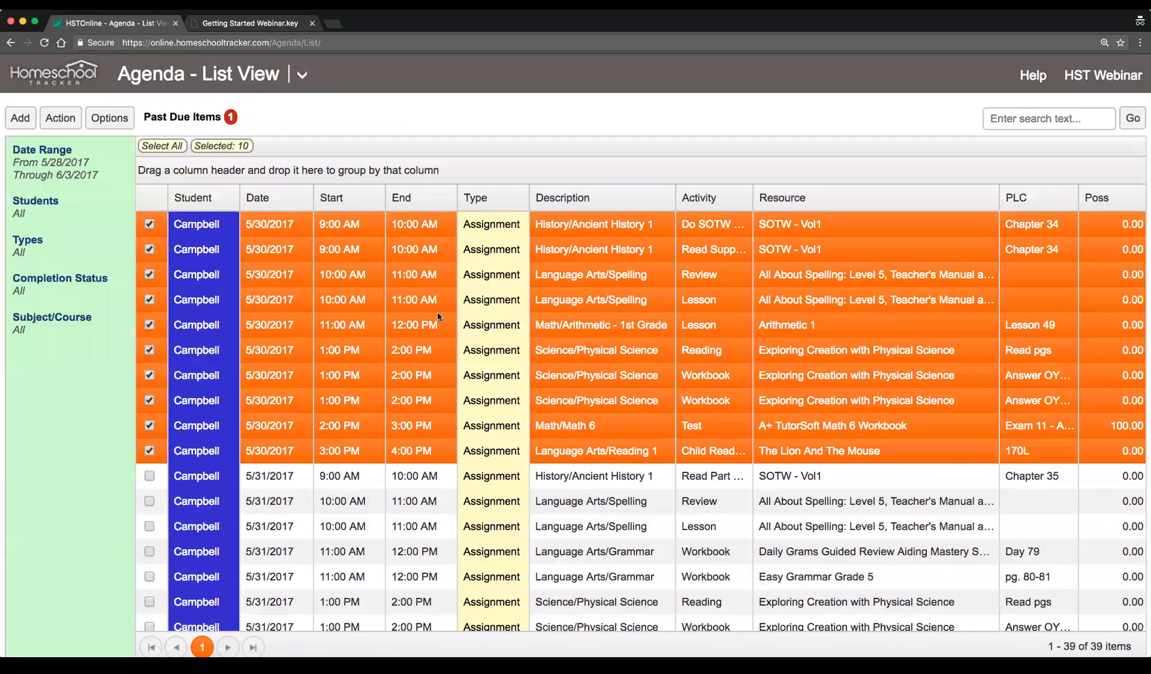
pyautogui.click(68, 122)
pyautogui.click(149, 314)
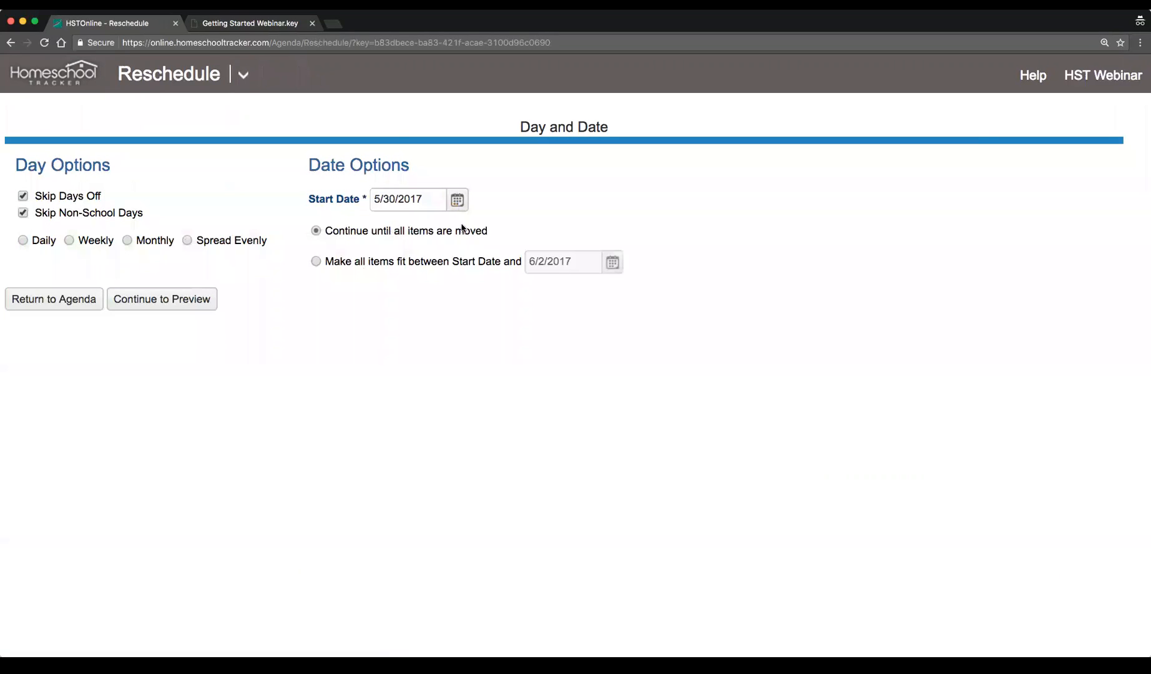
pyautogui.click(457, 200)
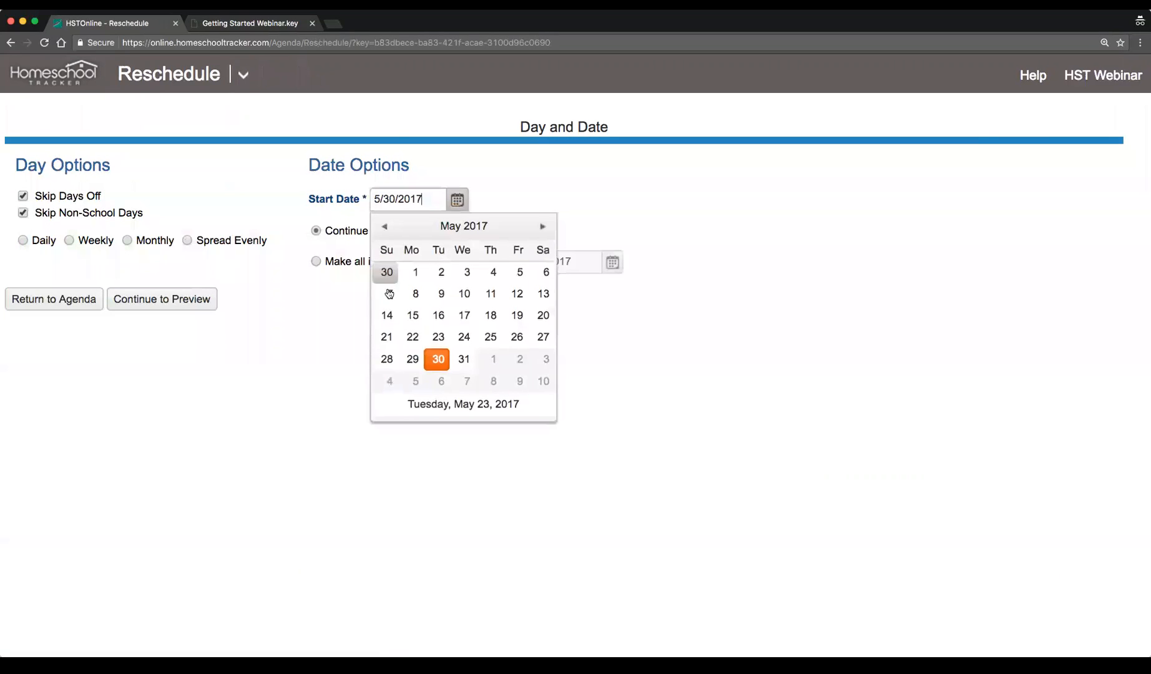
pyautogui.click(464, 361)
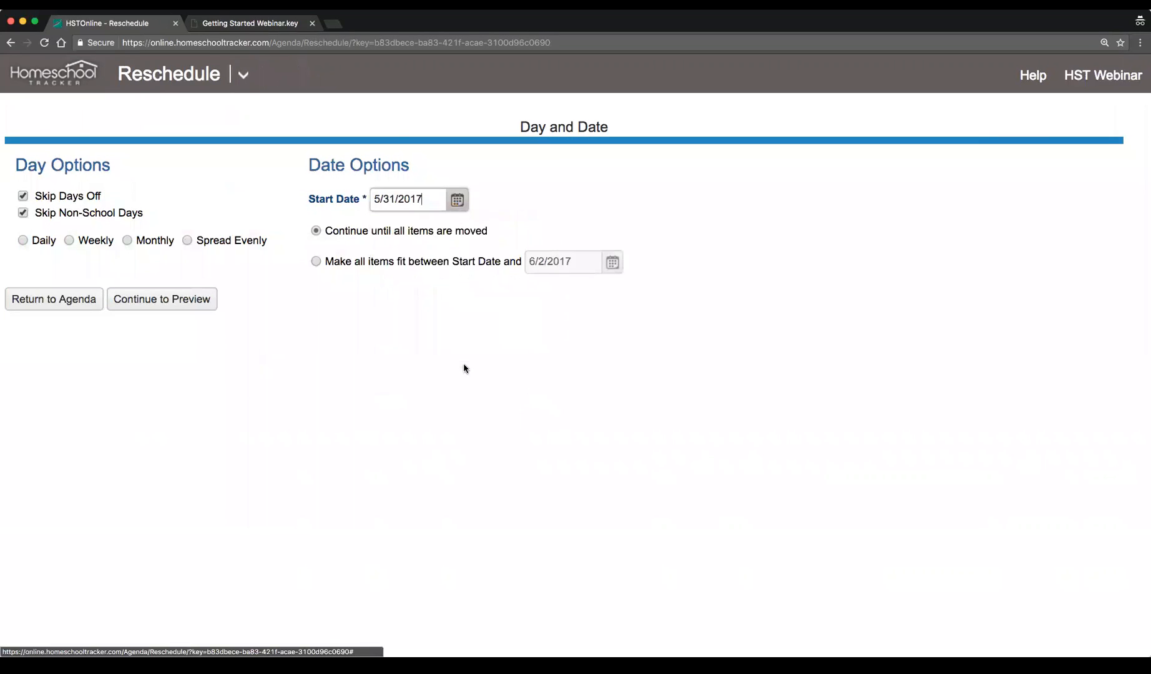
pyautogui.click(156, 301)
# Compare the moved assignments with the existing items in the reschedule preview, and accept all previewed items.
pyautogui.scroll(-4, 471, 429)
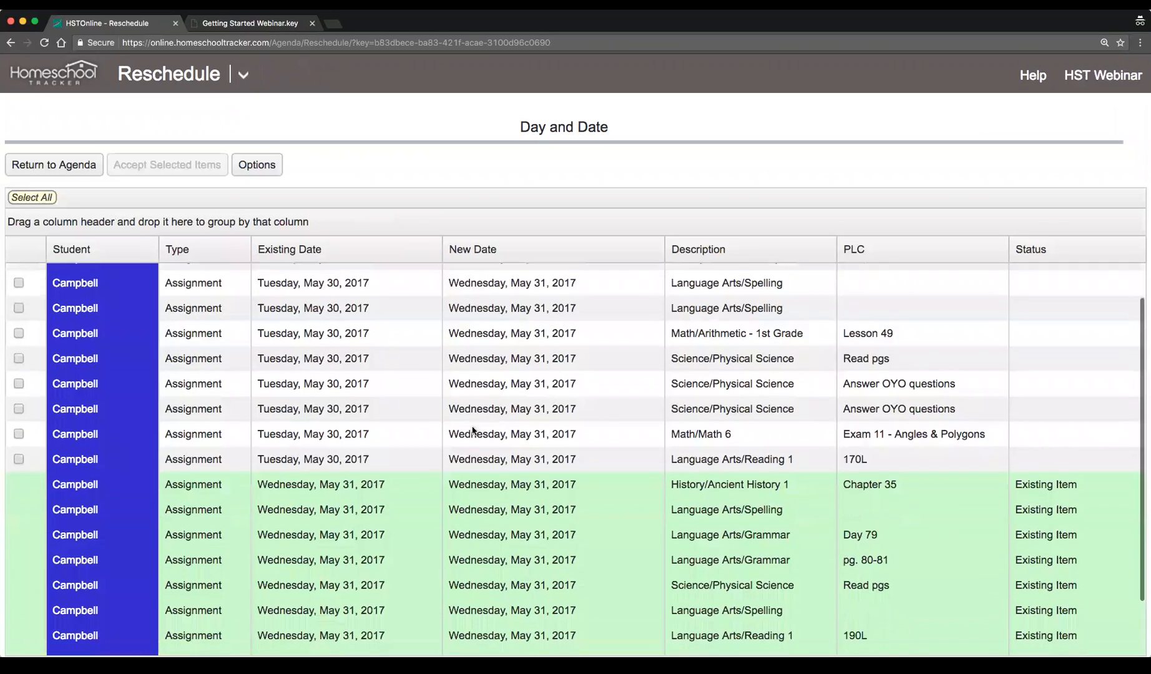
pyautogui.scroll(4, 471, 429)
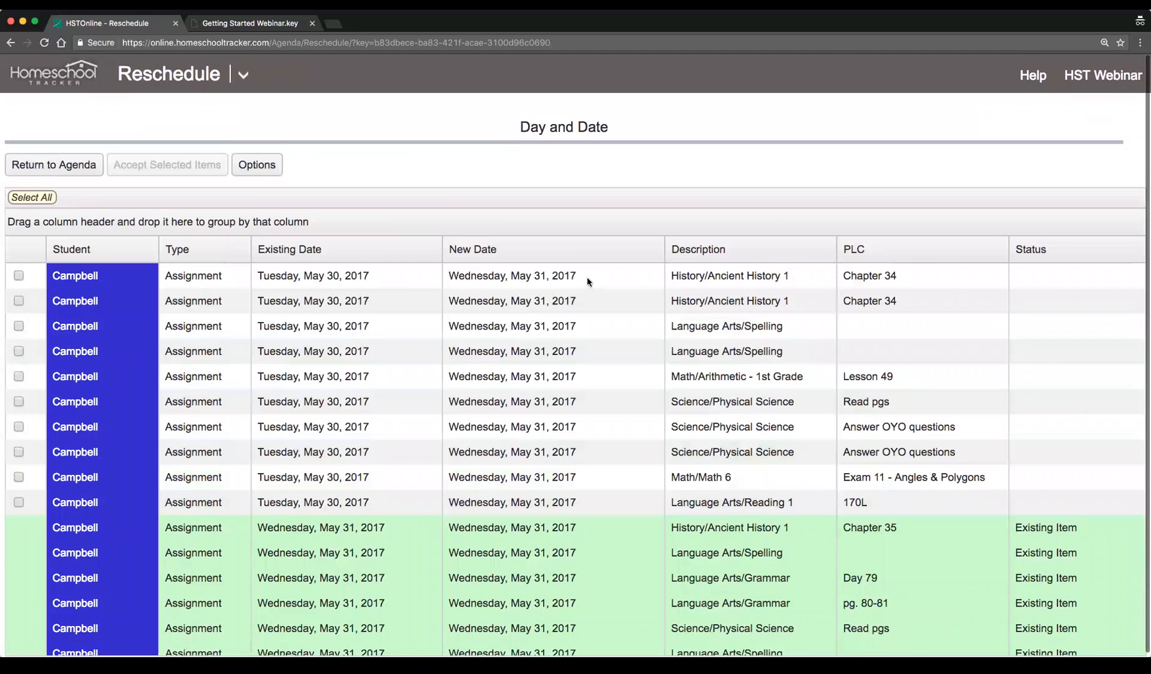
pyautogui.scroll(-4, 578, 372)
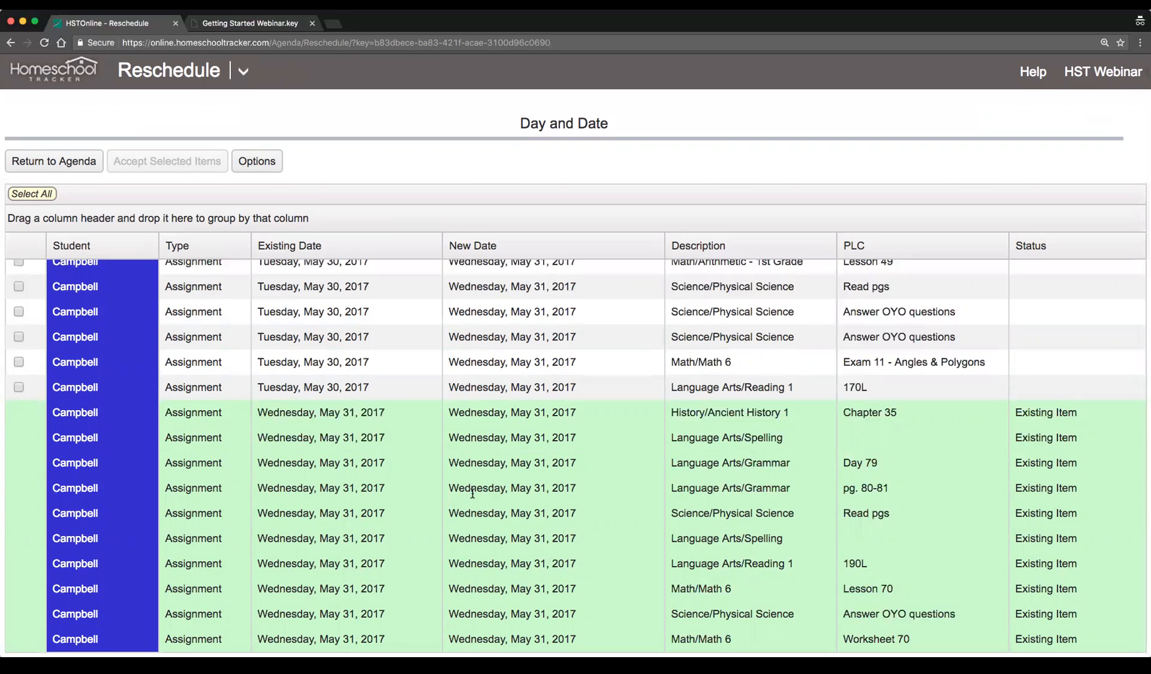
pyautogui.scroll(5, 473, 493)
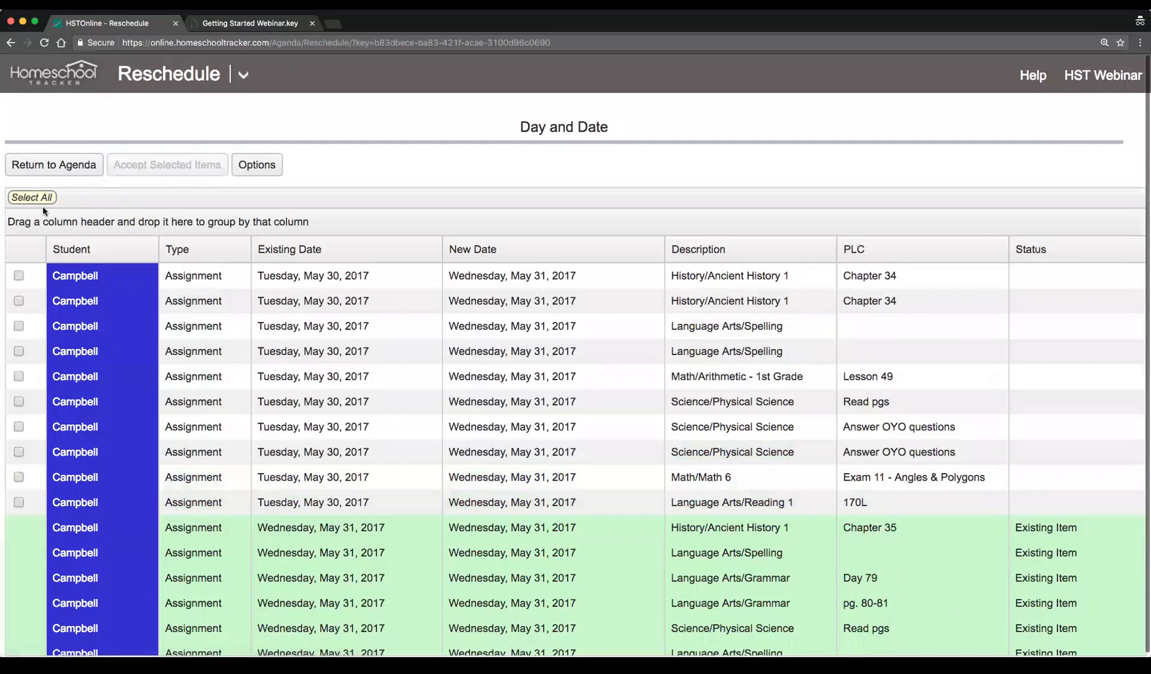
pyautogui.click(40, 198)
pyautogui.click(167, 165)
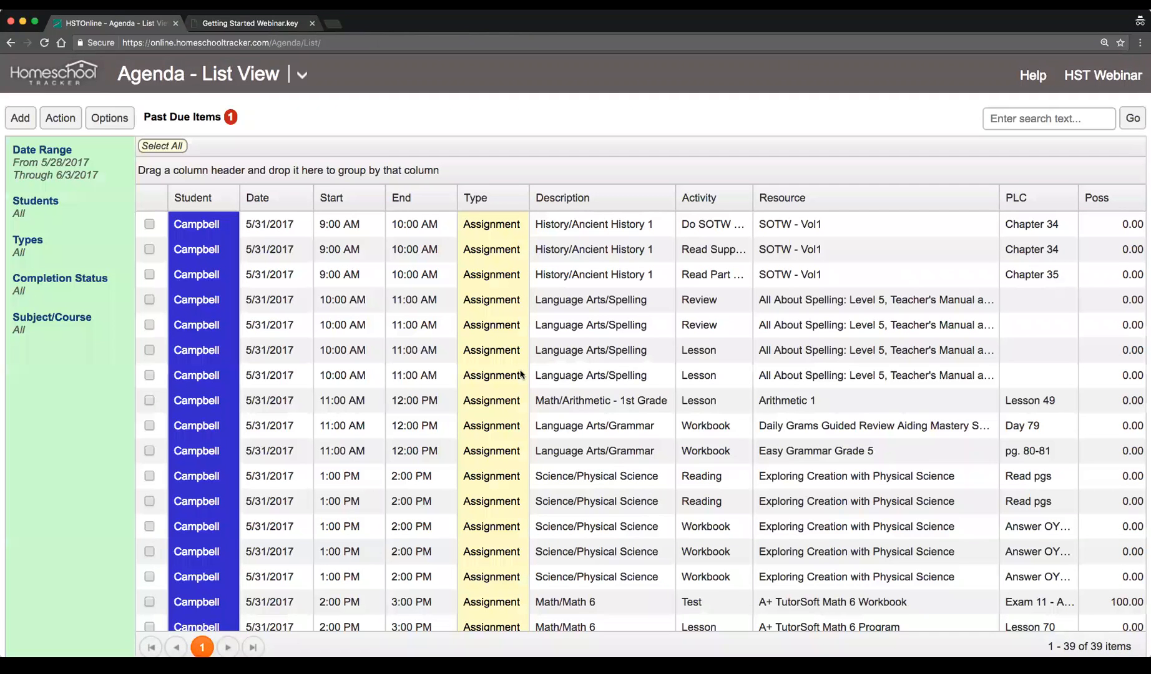
# Check how the moved assignments fall in Agenda - Calendar View across the weeks of May 28 and June 4, 2017.
pyautogui.click(302, 75)
pyautogui.click(85, 143)
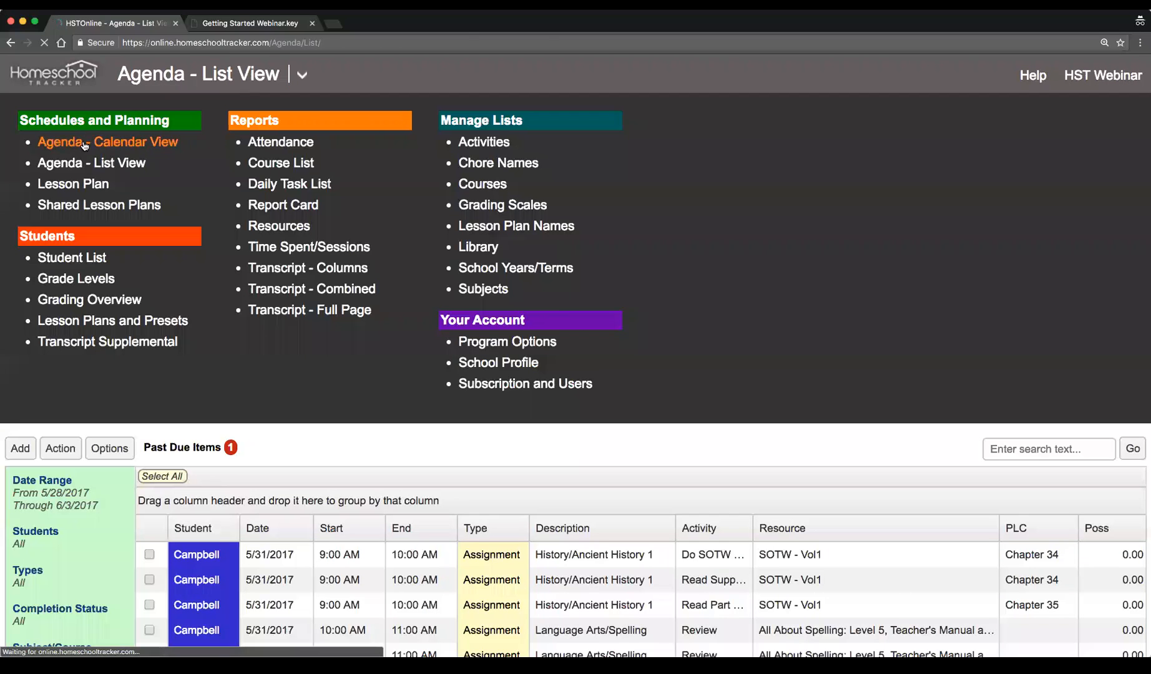
pyautogui.scroll(-1, 659, 480)
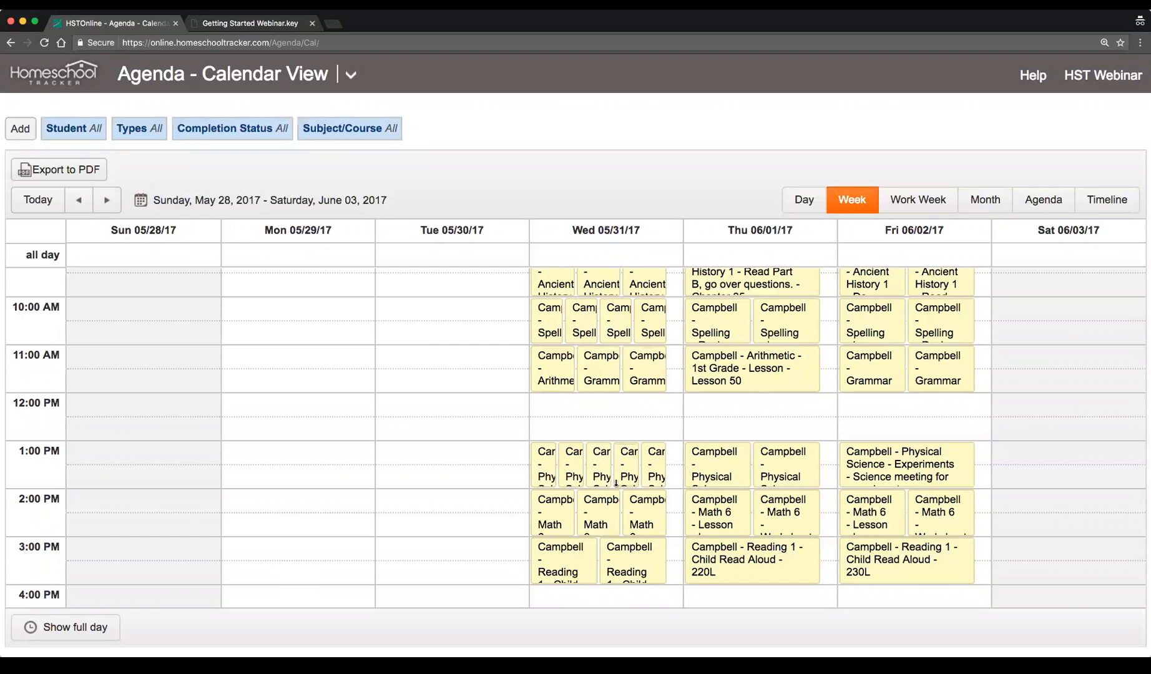
pyautogui.scroll(1, 616, 486)
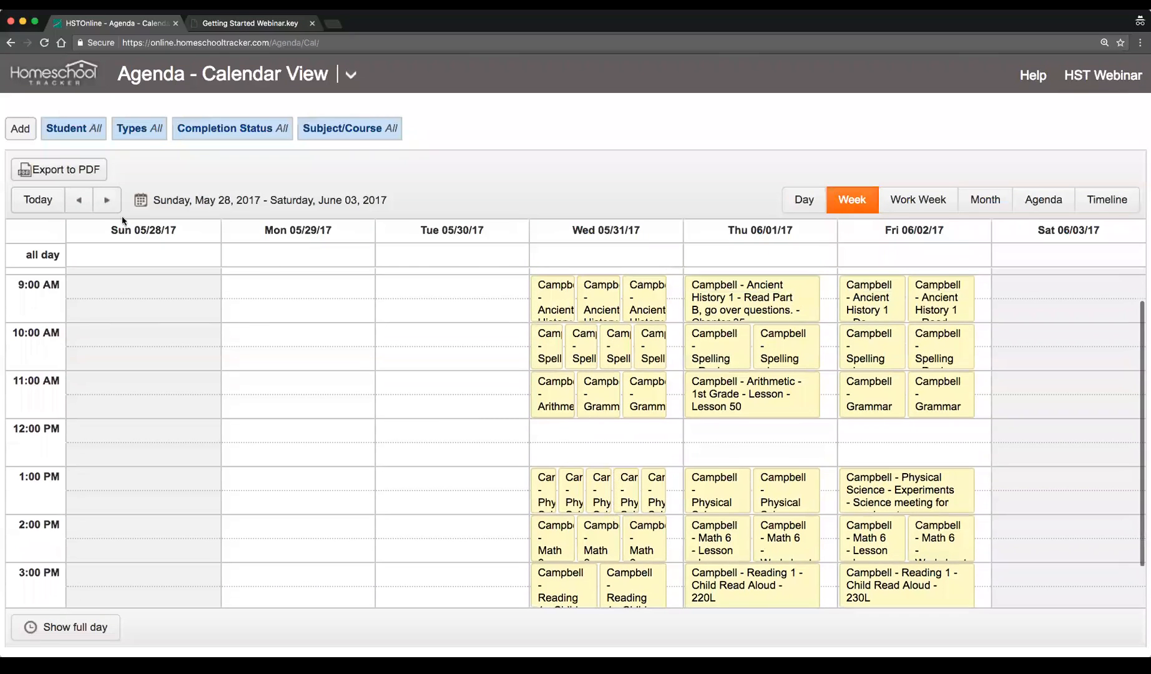
pyautogui.click(107, 200)
pyautogui.scroll(-1, 157, 330)
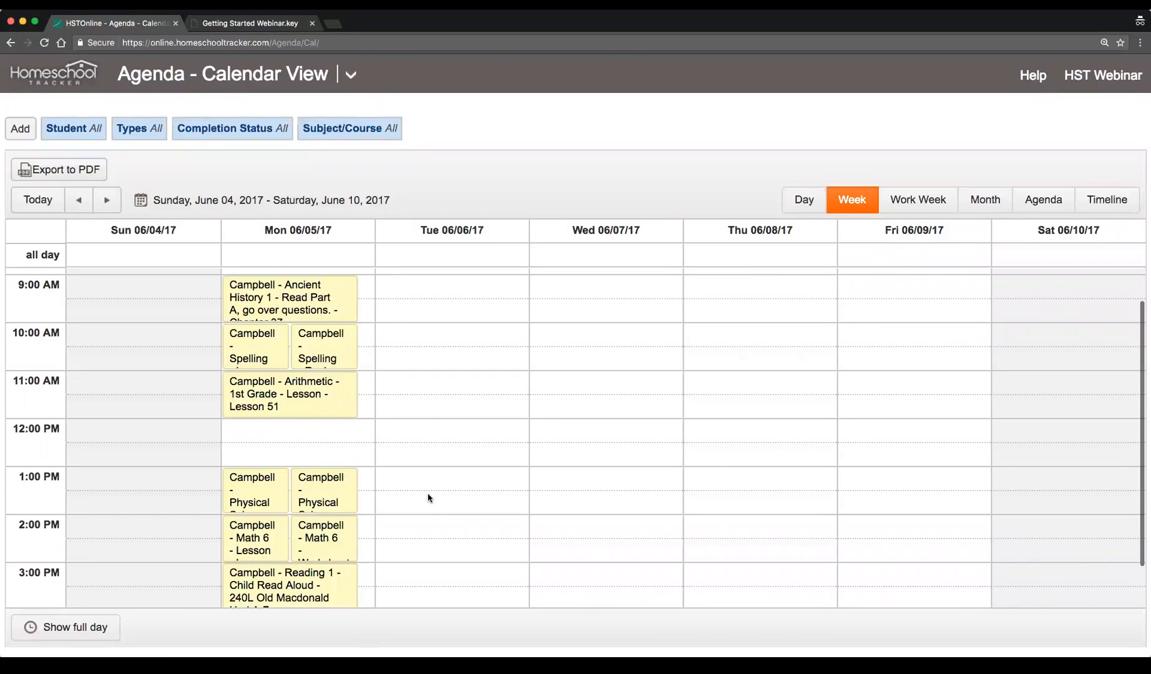
pyautogui.scroll(-1, 431, 500)
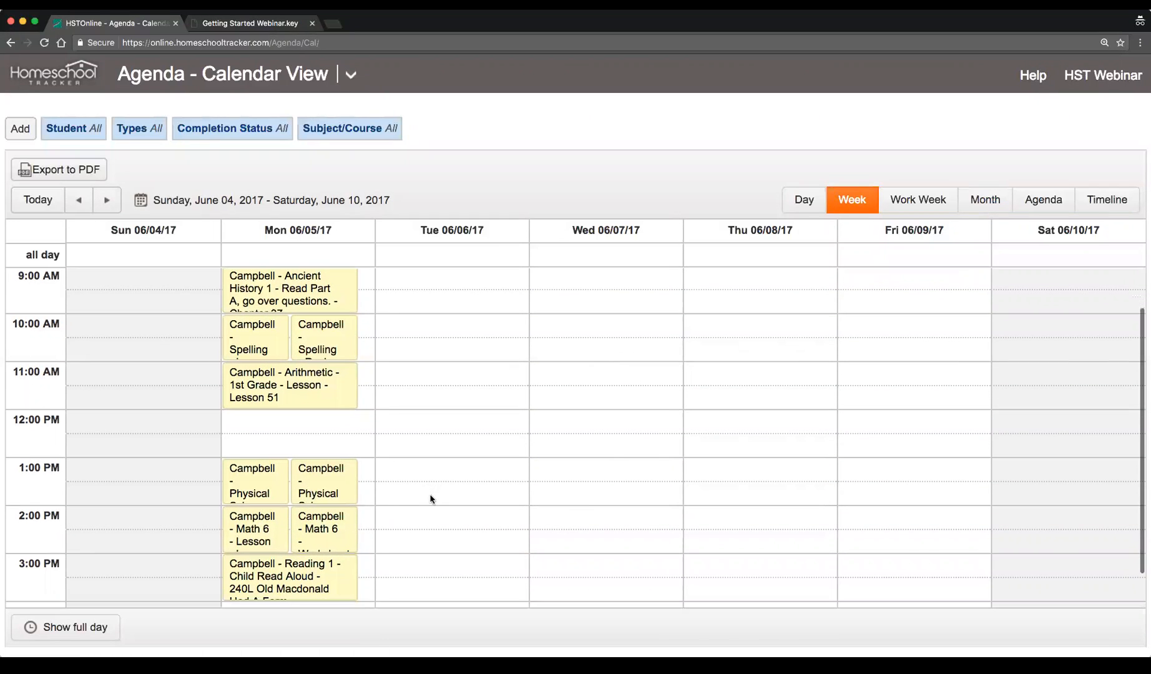
pyautogui.click(81, 211)
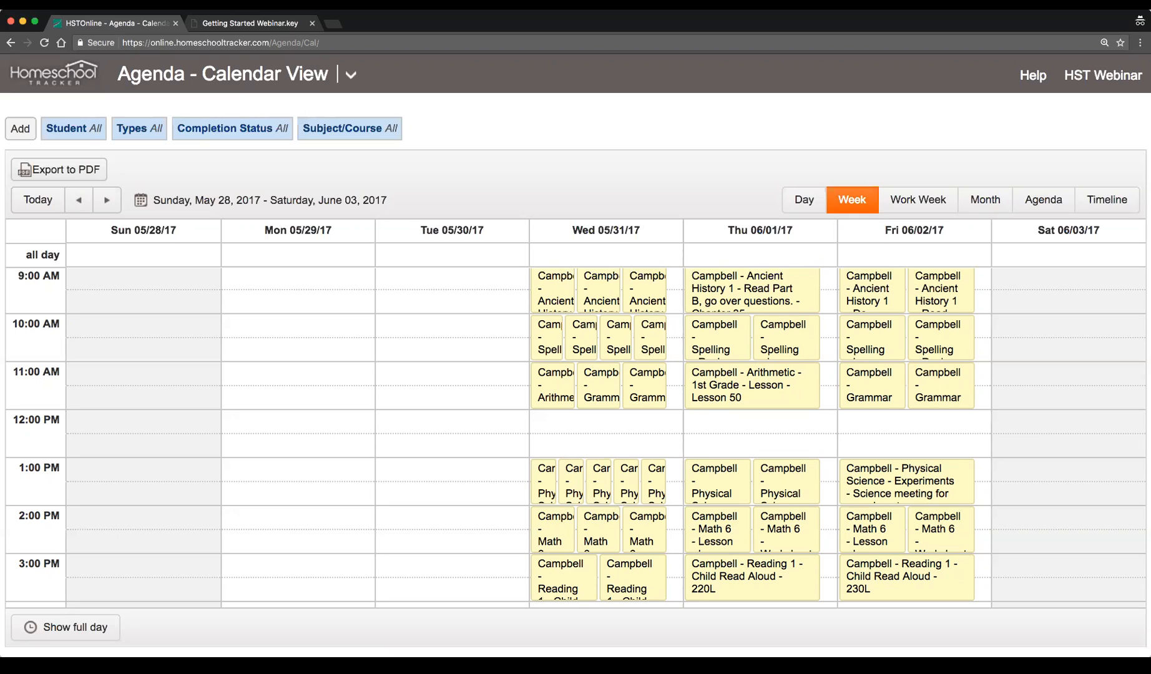
# Generate the Transcript - Full Page report titled Official Transcript with its preset options, and open the downloaded PDF.
pyautogui.click(352, 76)
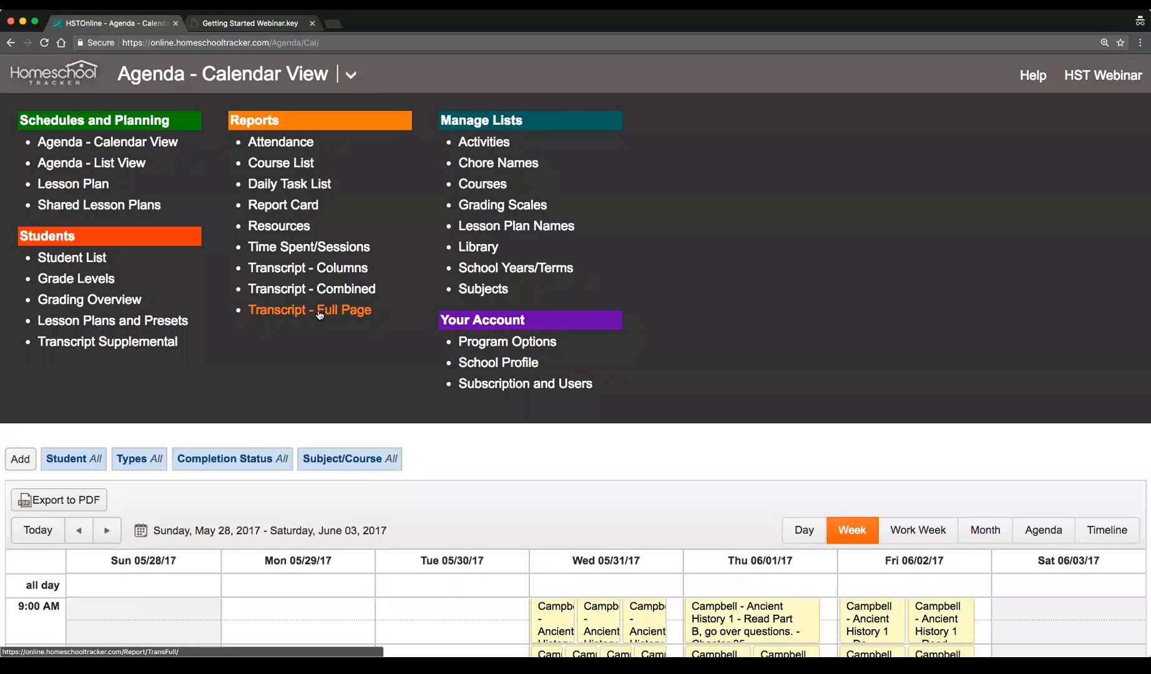
pyautogui.scroll(-5, 653, 493)
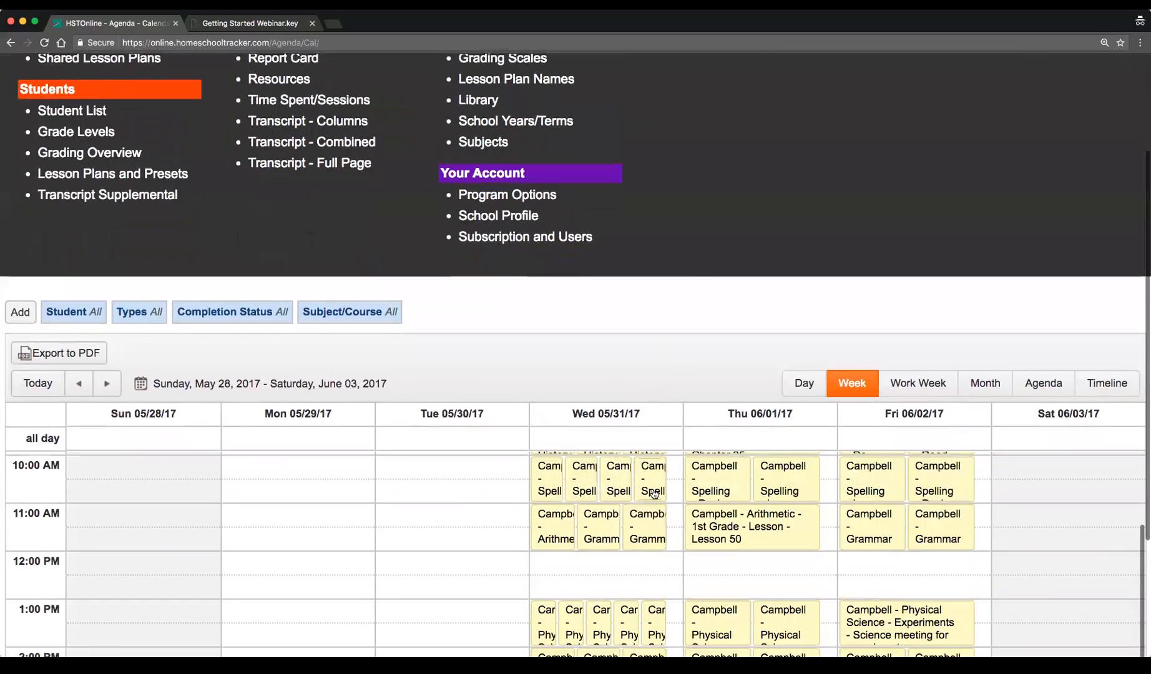
pyautogui.scroll(-4, 652, 490)
pyautogui.scroll(5, 652, 487)
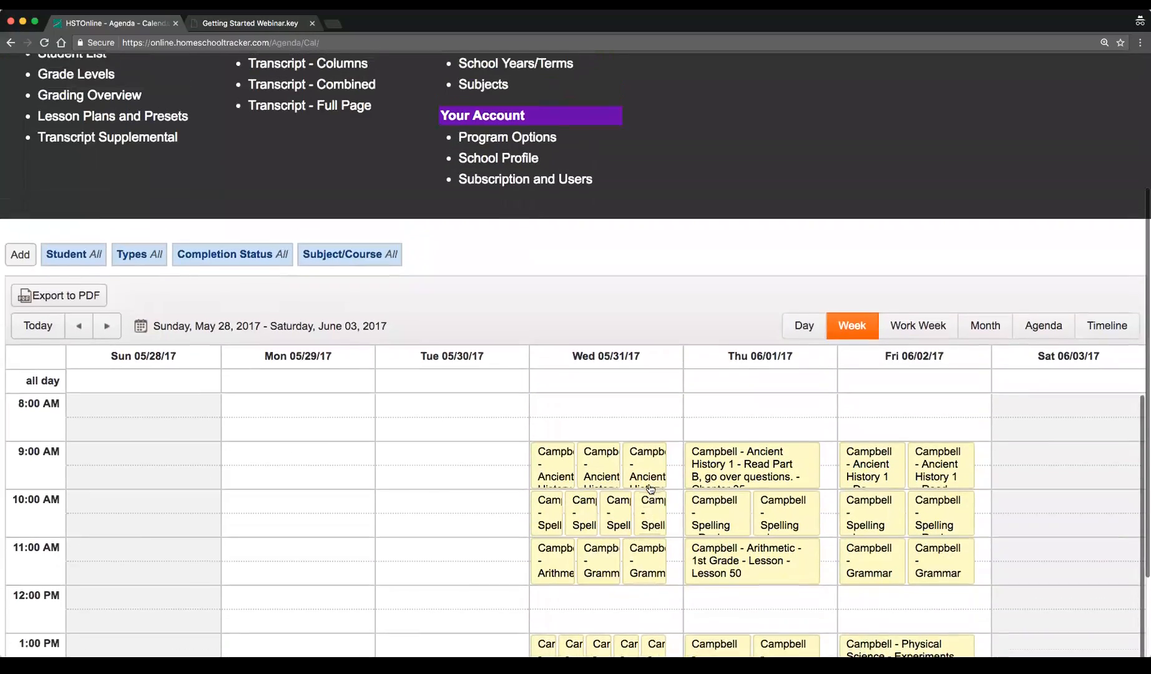
pyautogui.scroll(2, 651, 489)
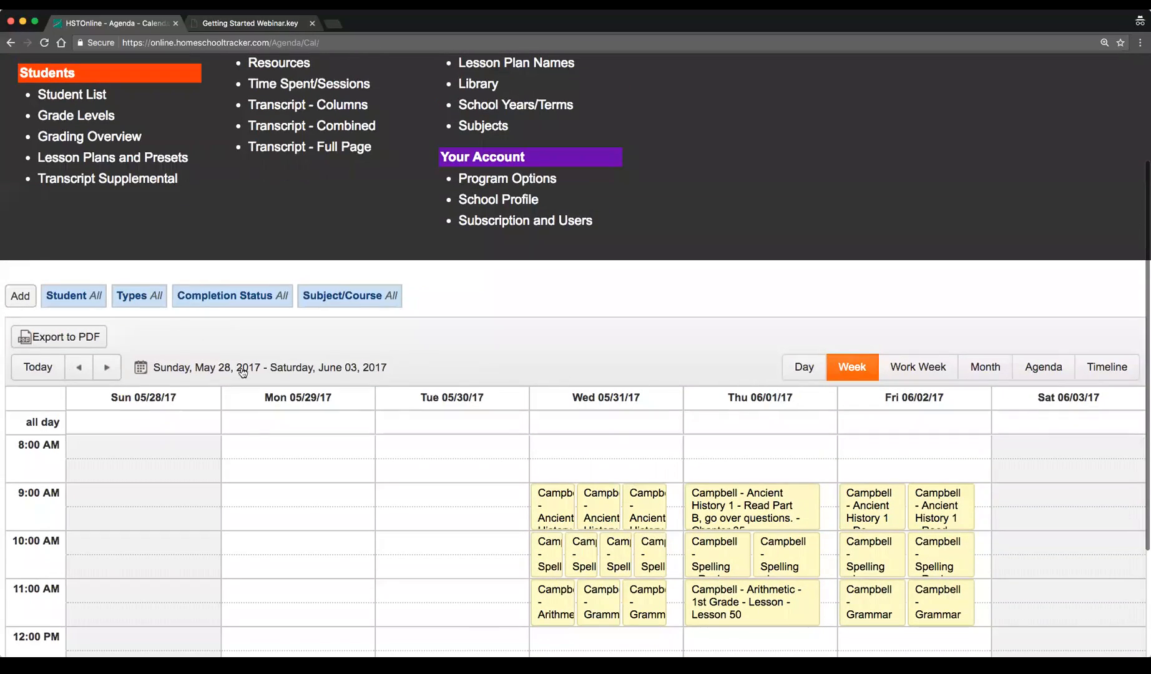
pyautogui.scroll(3, 275, 372)
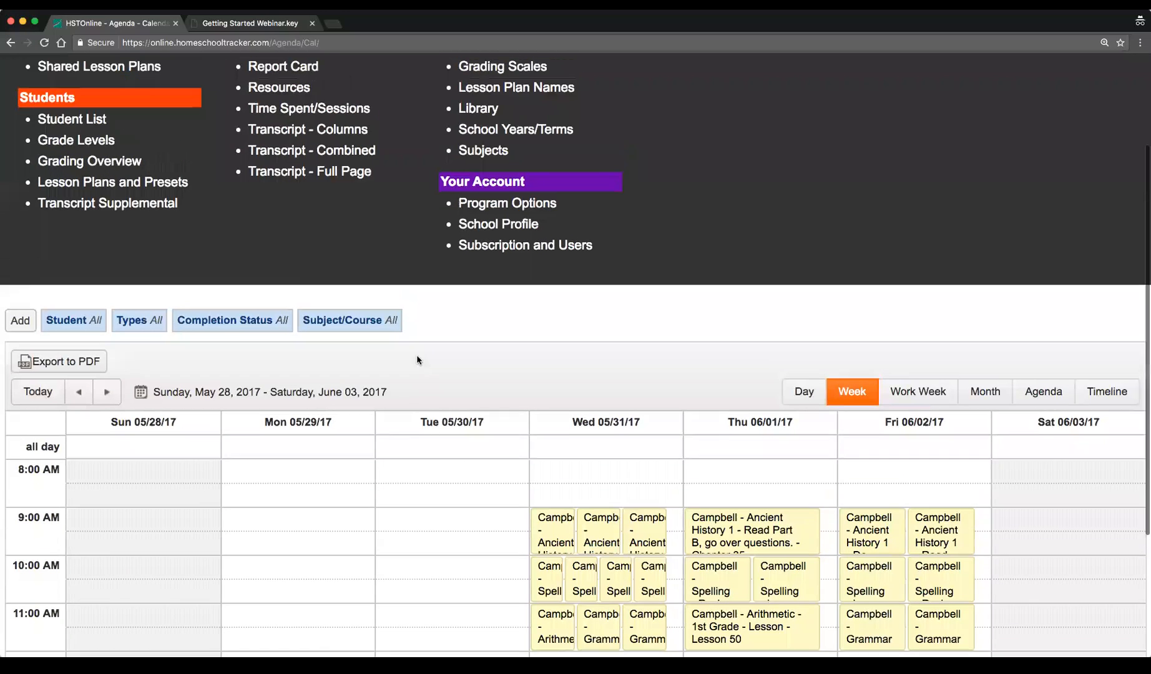
pyautogui.click(312, 218)
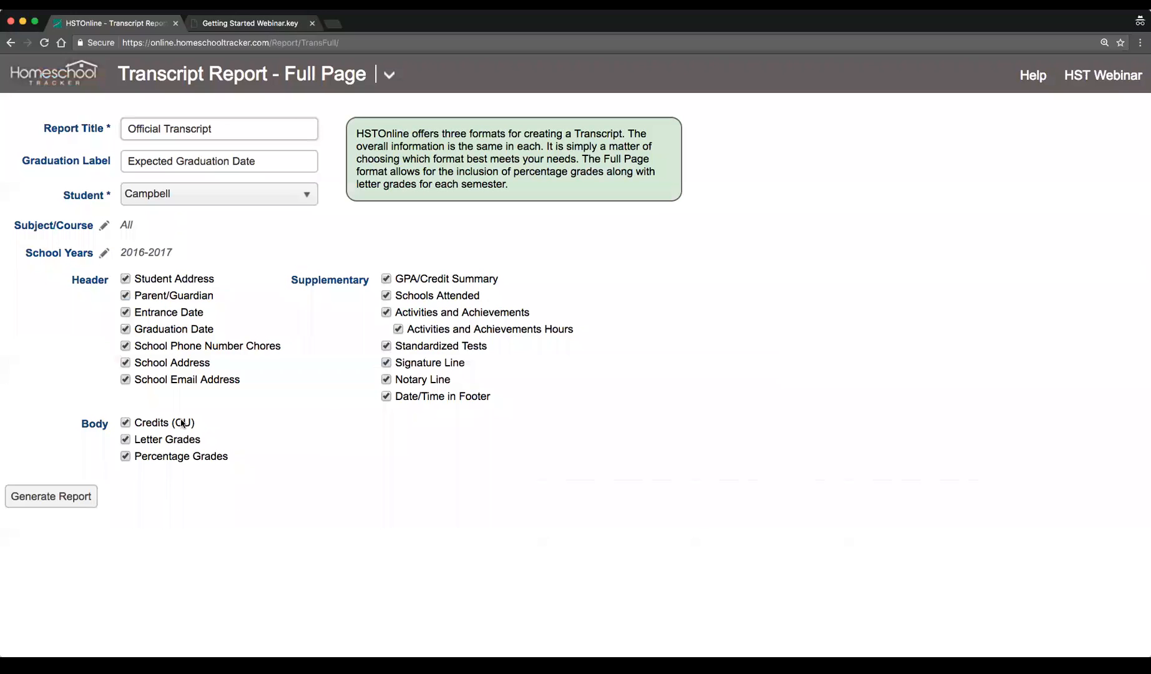
pyautogui.click(51, 498)
pyautogui.click(143, 498)
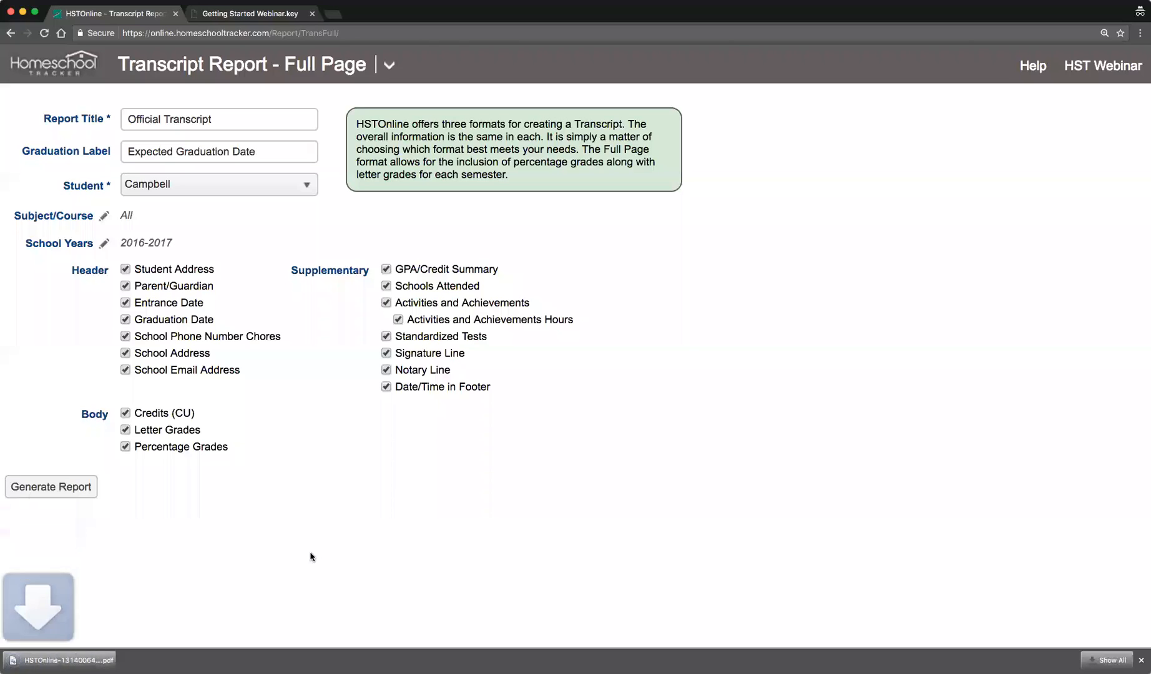
pyautogui.click(63, 661)
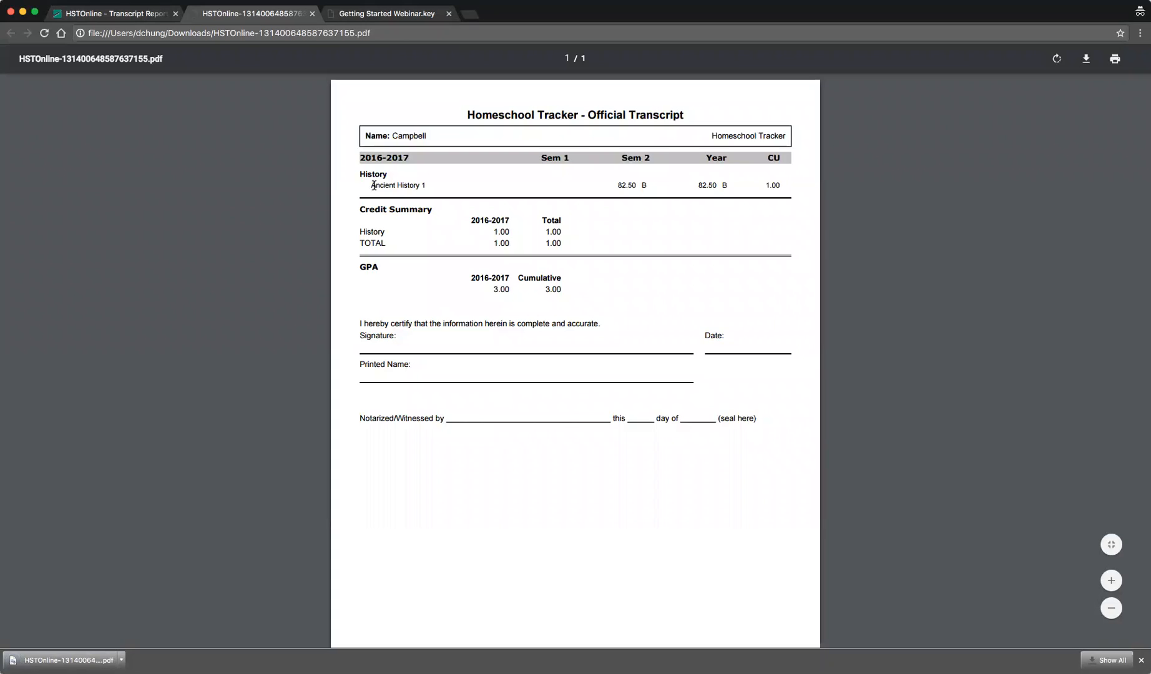
# Examine the second-semester percentage and letter grade for Ancient History 1 on the transcript.
pyautogui.moveTo(614, 185); pyautogui.dragTo(638, 185)
pyautogui.click(656, 200)
pyautogui.click(641, 195)
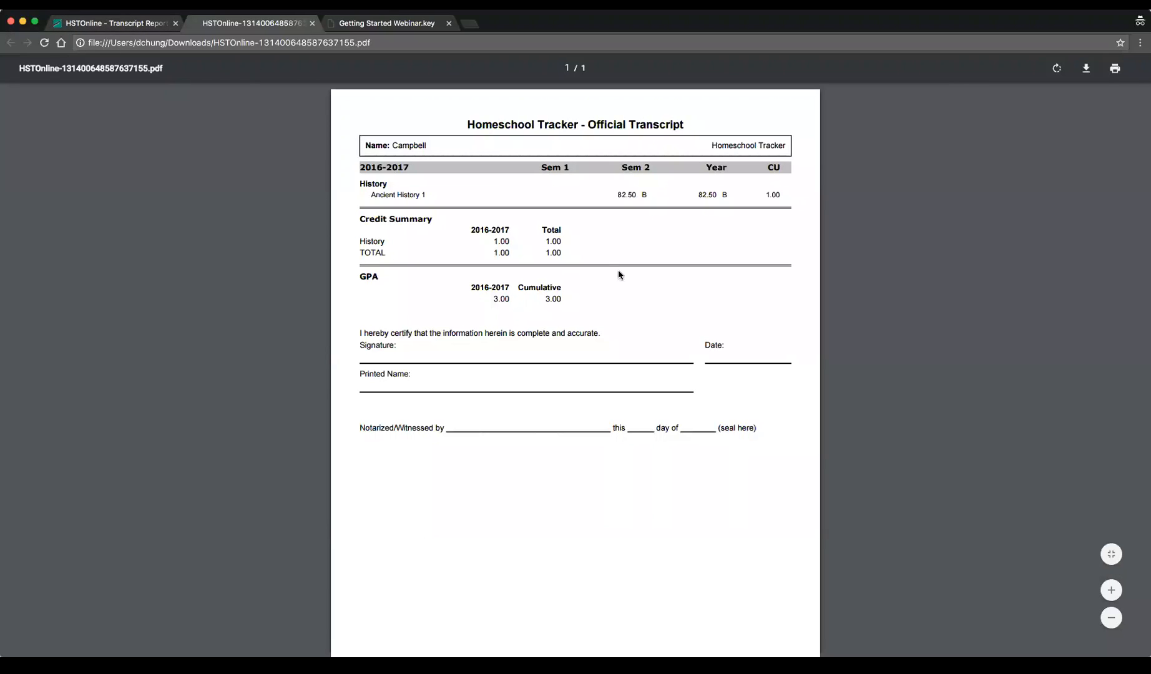
pyautogui.moveTo(611, 193); pyautogui.dragTo(641, 195)
pyautogui.click(652, 196)
# Enlarge the transcript PDF and examine its school year heading, the History subject and the Ancient History 1 course entry.
pyautogui.moveTo(363, 196); pyautogui.dragTo(436, 196)
pyautogui.press('super+equal')
pyautogui.press('super+equal')
pyautogui.press('super+equal')
pyautogui.press('super+equal')
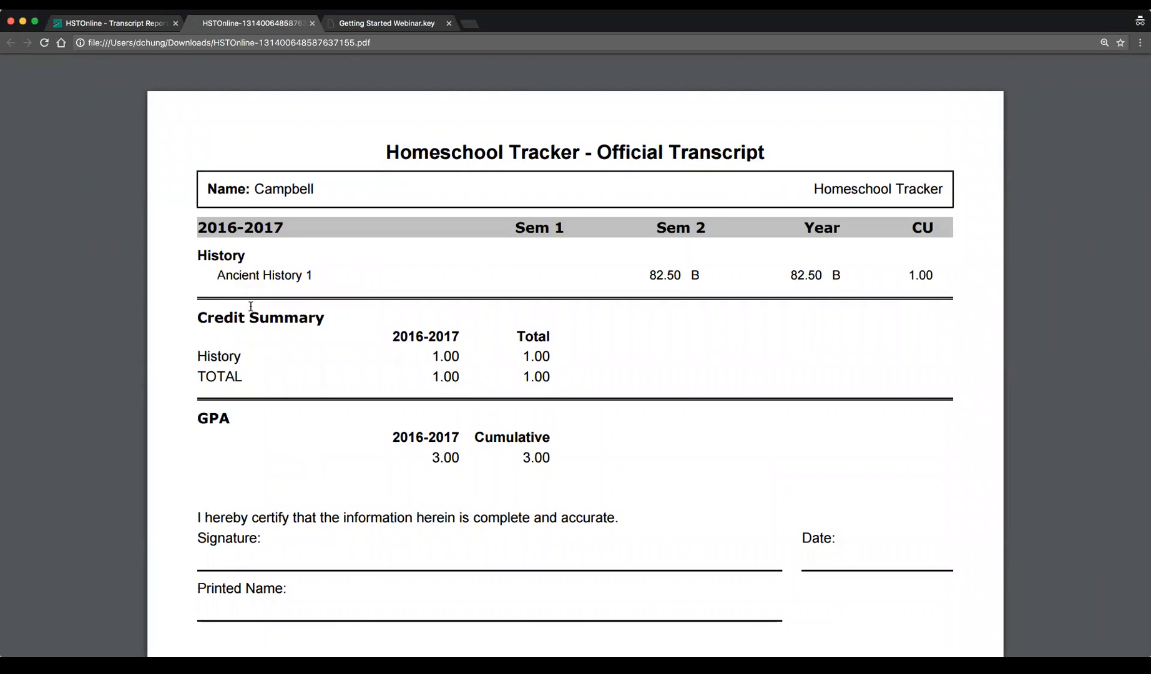
pyautogui.moveTo(199, 227); pyautogui.dragTo(294, 227)
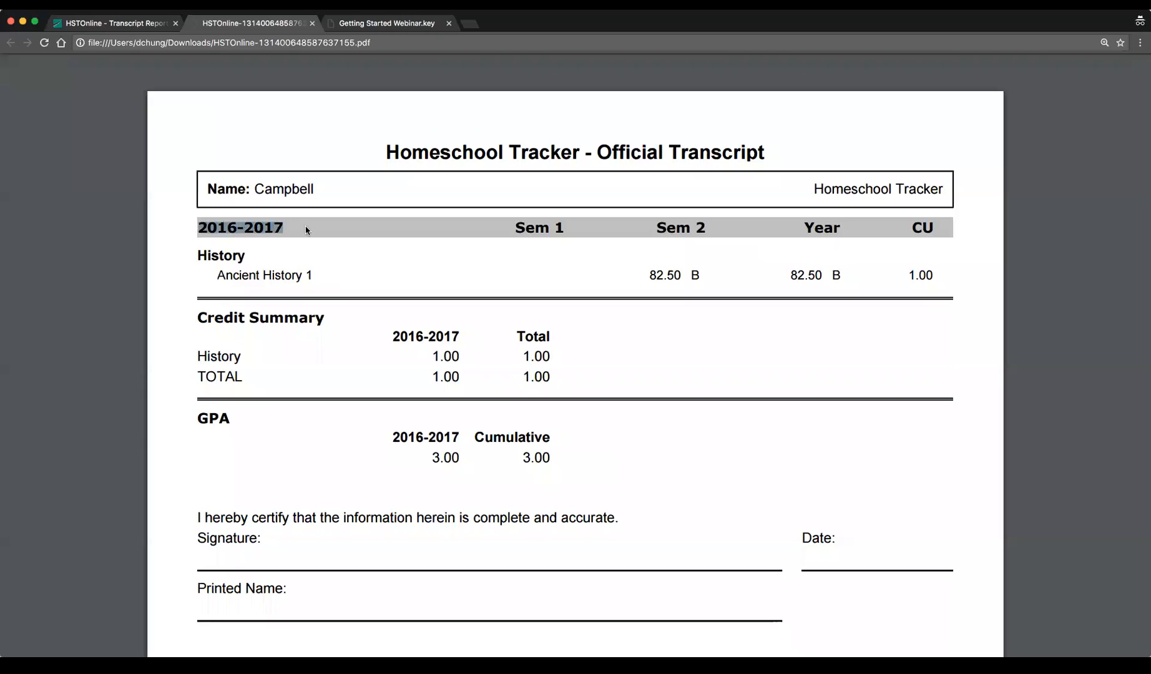
pyautogui.click(200, 273)
pyautogui.moveTo(195, 256); pyautogui.dragTo(321, 276)
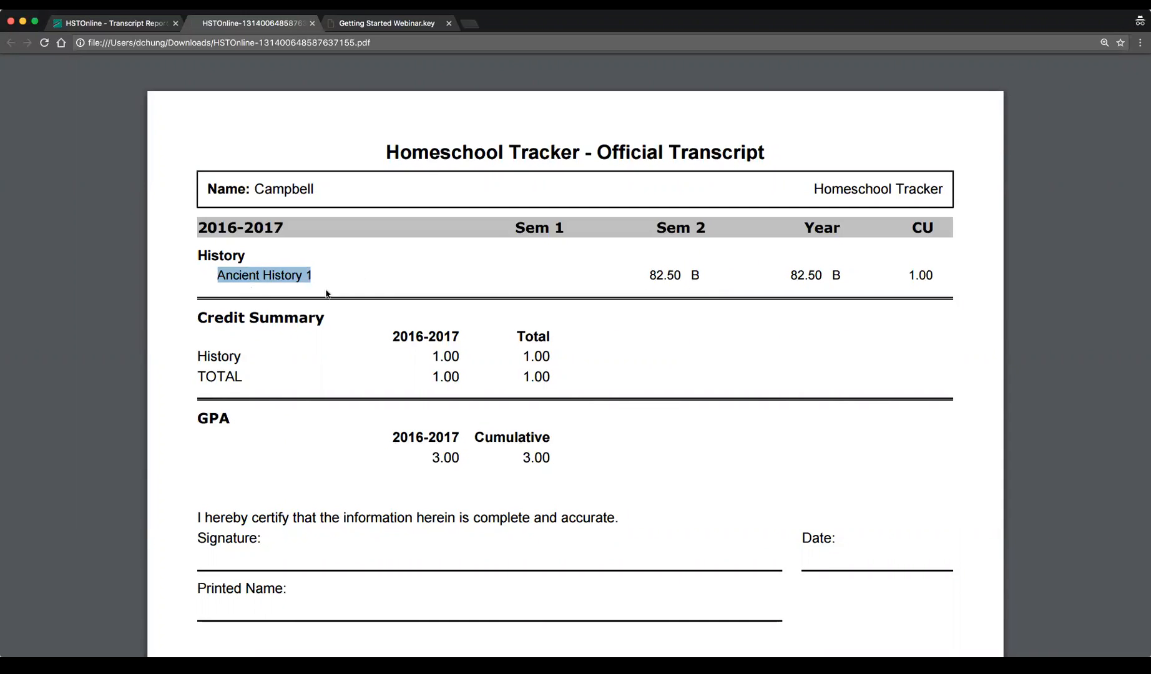
pyautogui.click(286, 287)
pyautogui.moveTo(216, 276); pyautogui.dragTo(325, 280)
pyautogui.moveTo(199, 256); pyautogui.dragTo(206, 444)
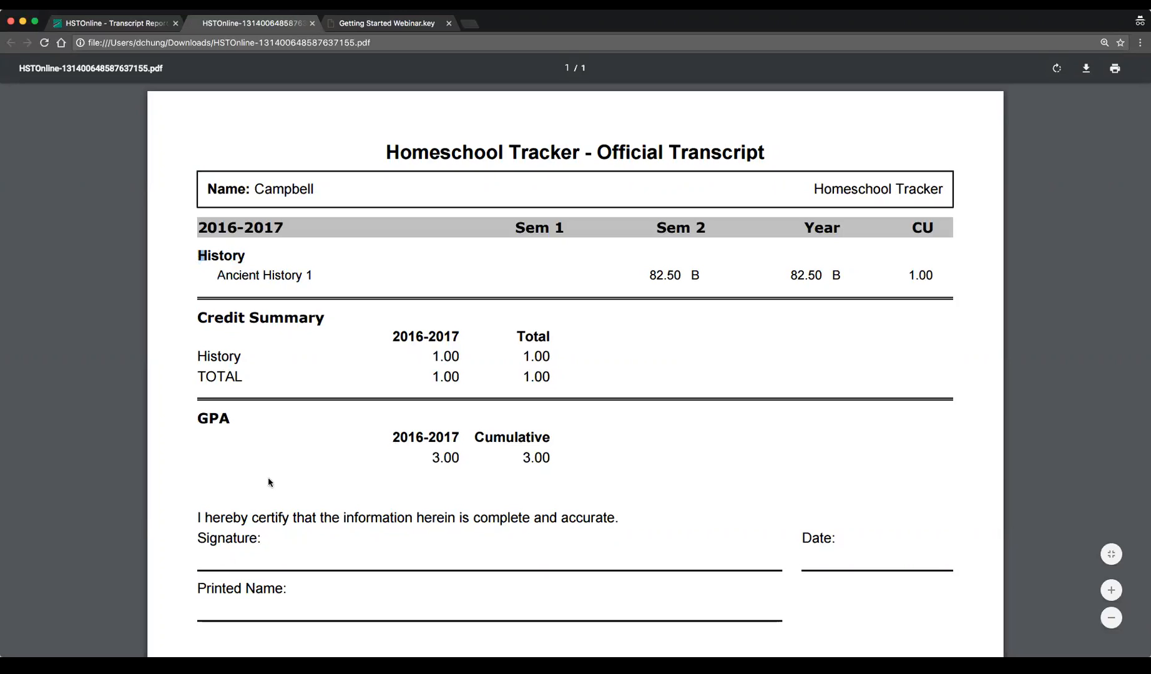
pyautogui.click(361, 389)
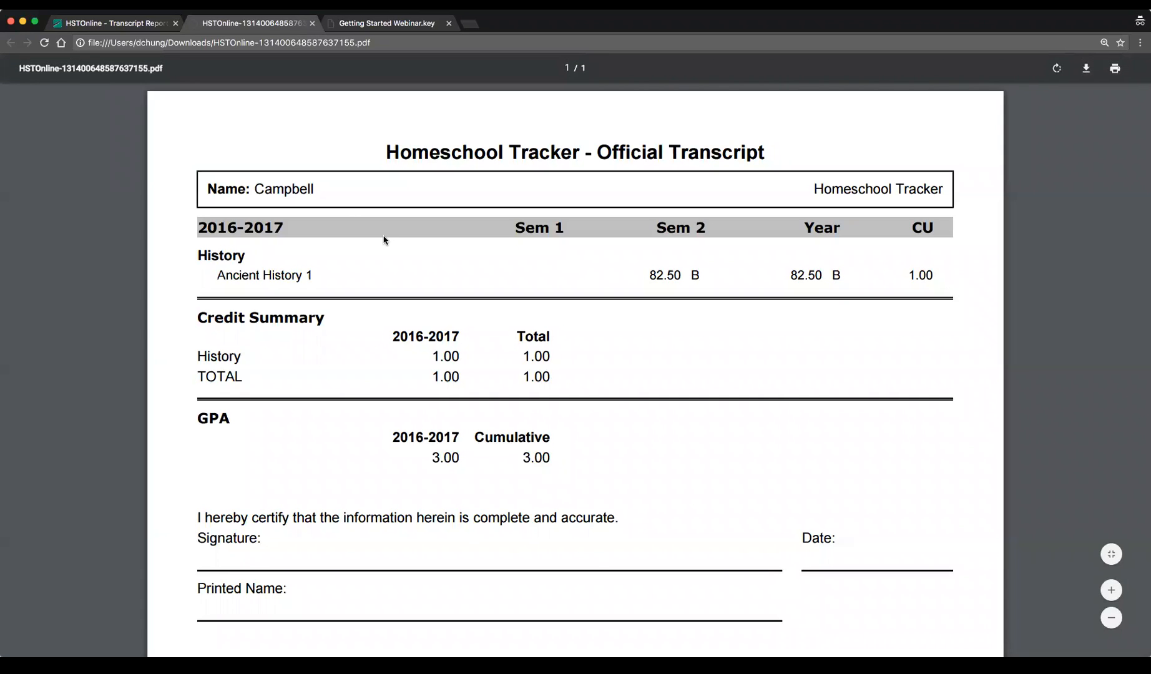
# Return to the Transcript Report - Full Page setup page and look over the site's available sections and reports.
pyautogui.click(144, 24)
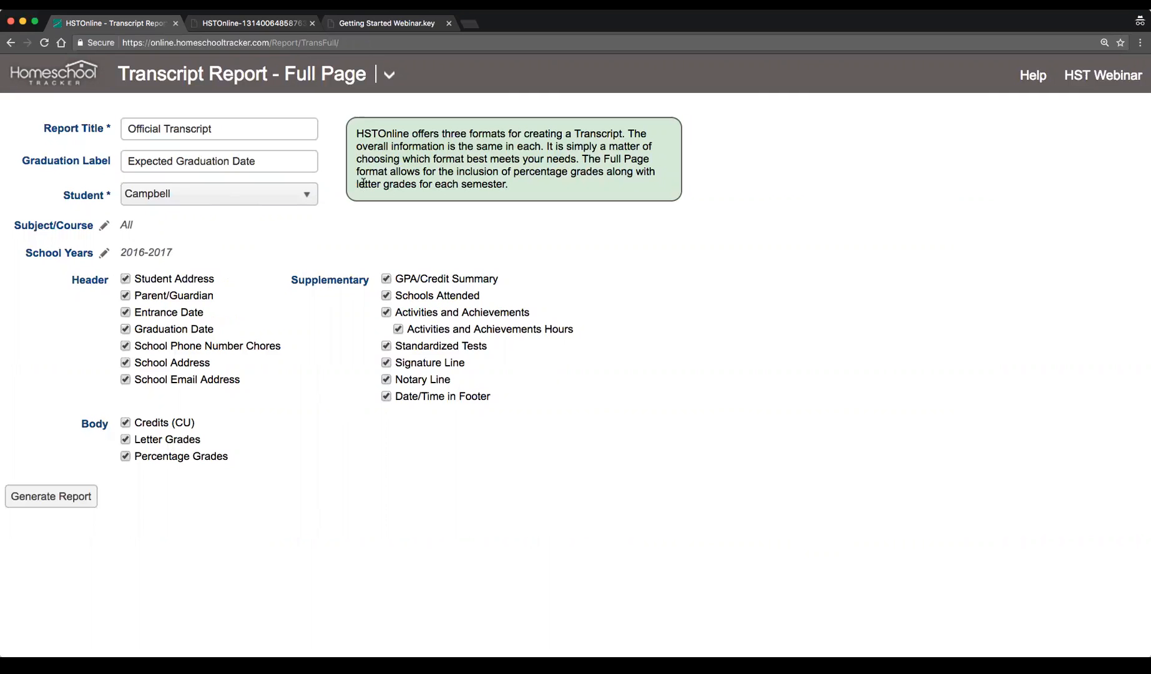
pyautogui.click(389, 74)
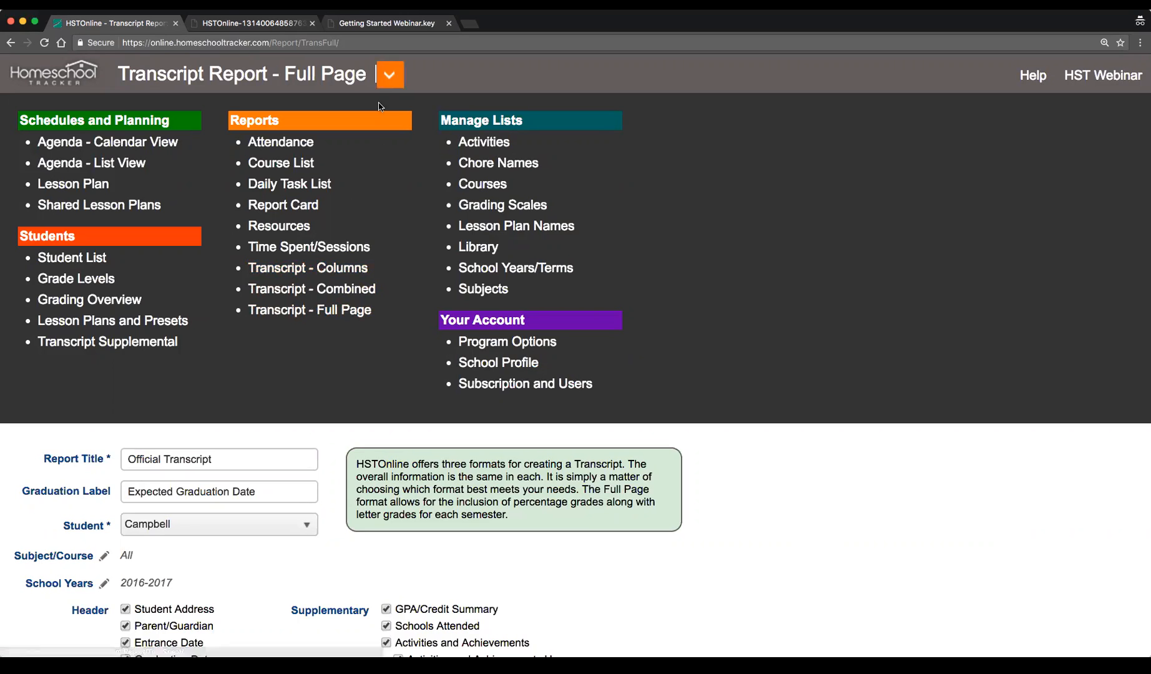
pyautogui.click(389, 74)
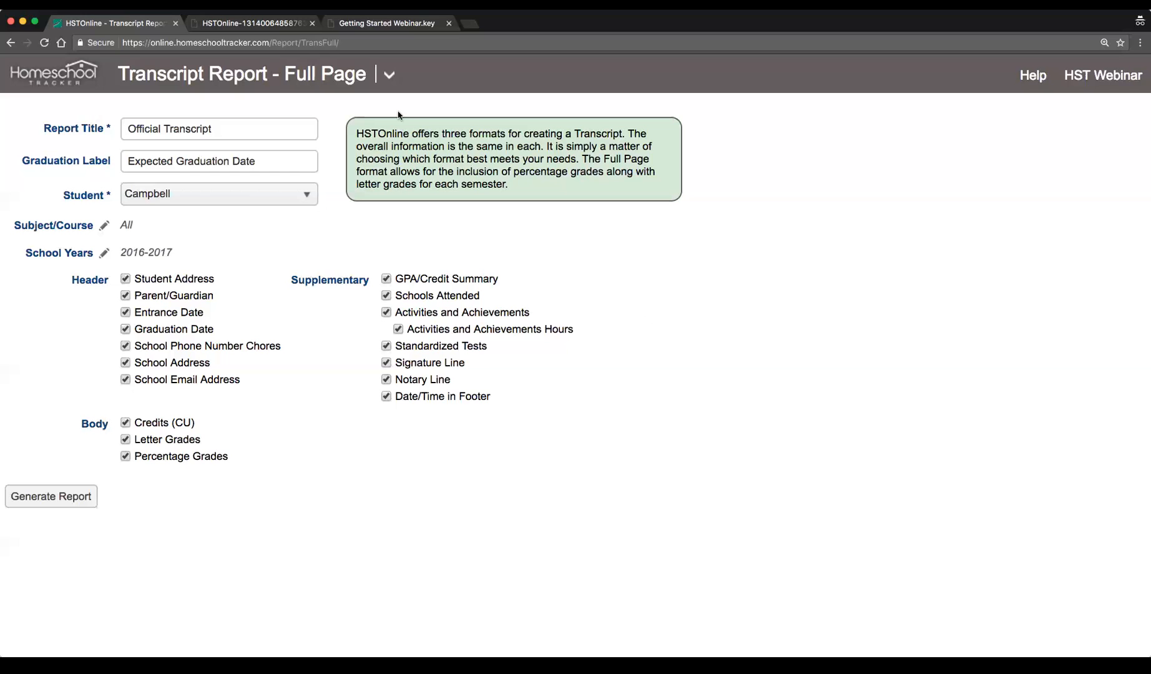
pyautogui.click(389, 74)
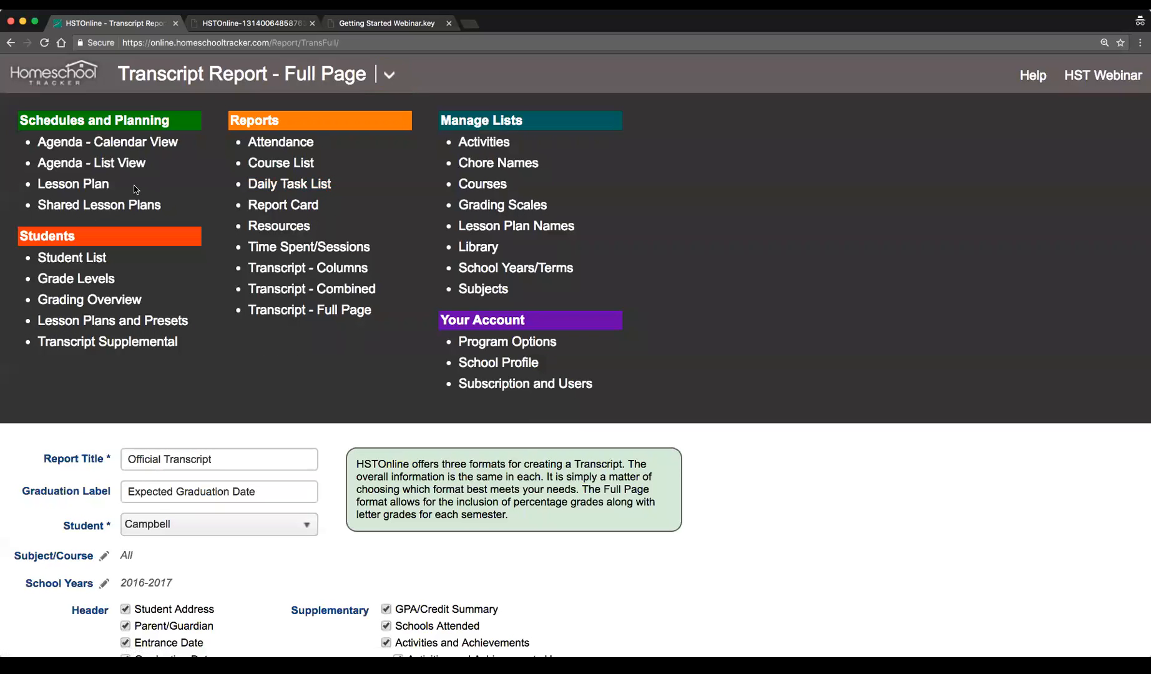
# Open the agenda's calendar view at the week of May 21–27, 2017, and begin adding multiple assignments.
pyautogui.click(127, 145)
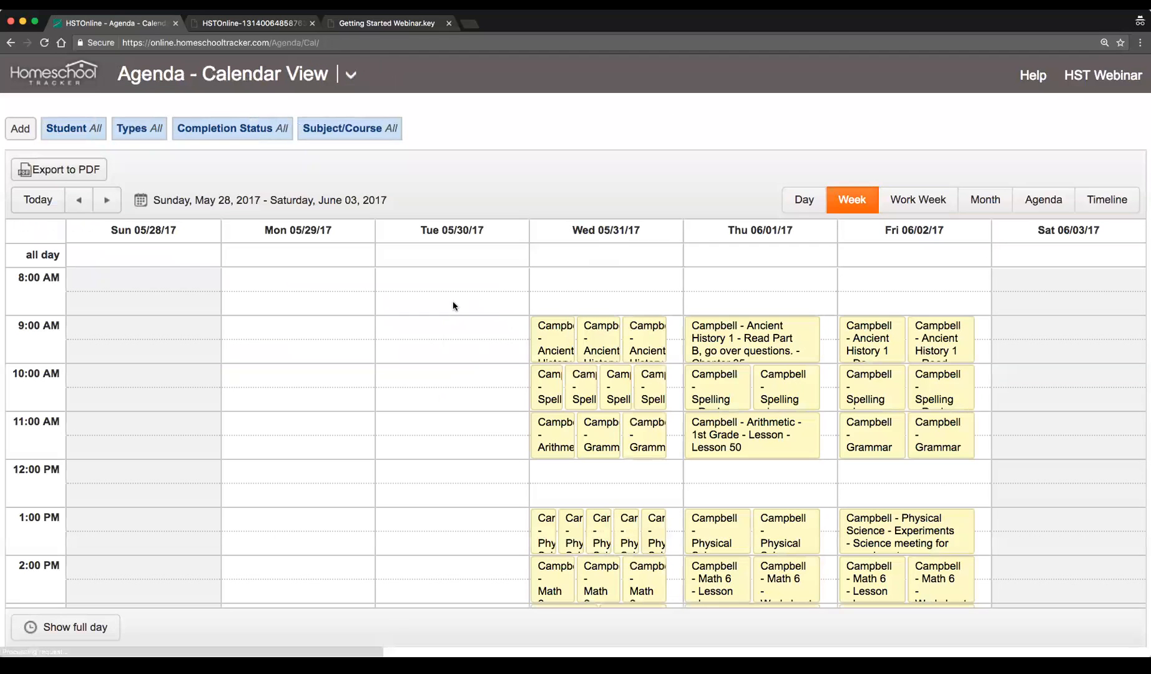
pyautogui.click(78, 199)
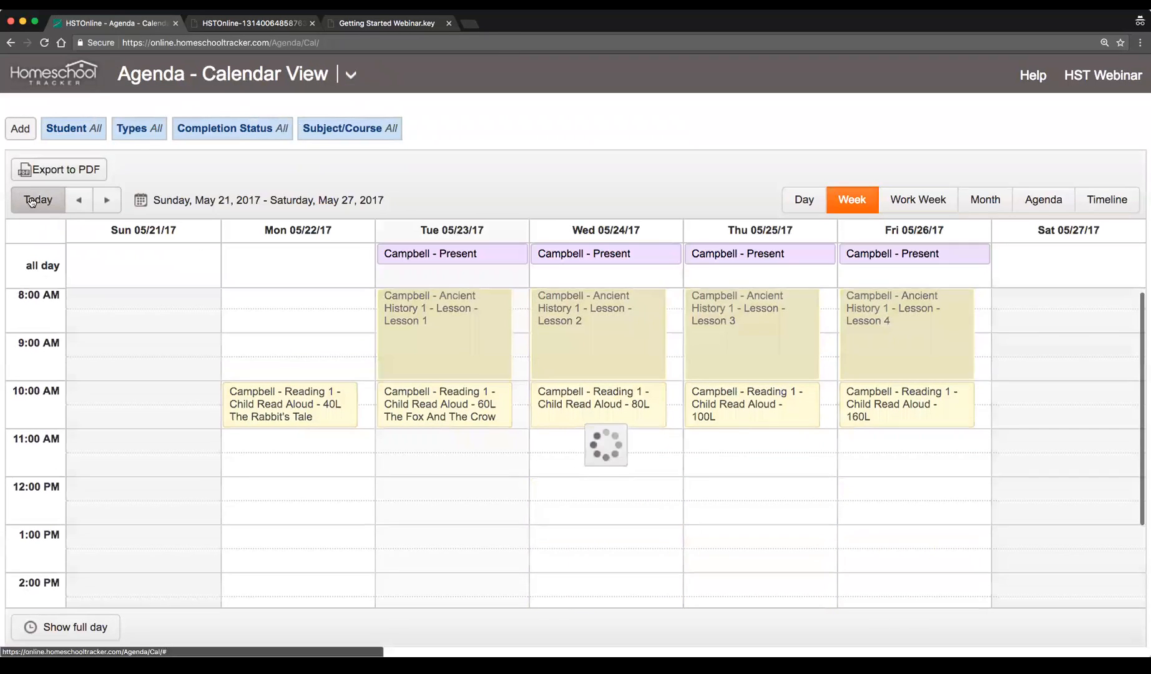
pyautogui.click(20, 128)
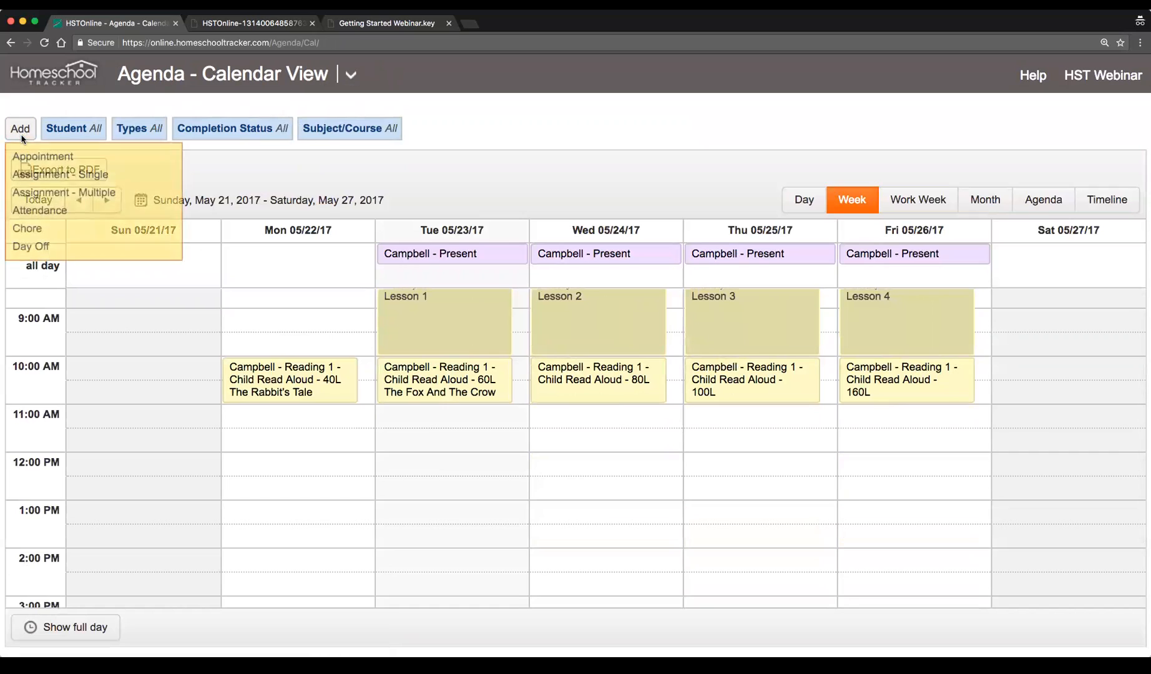
pyautogui.click(58, 197)
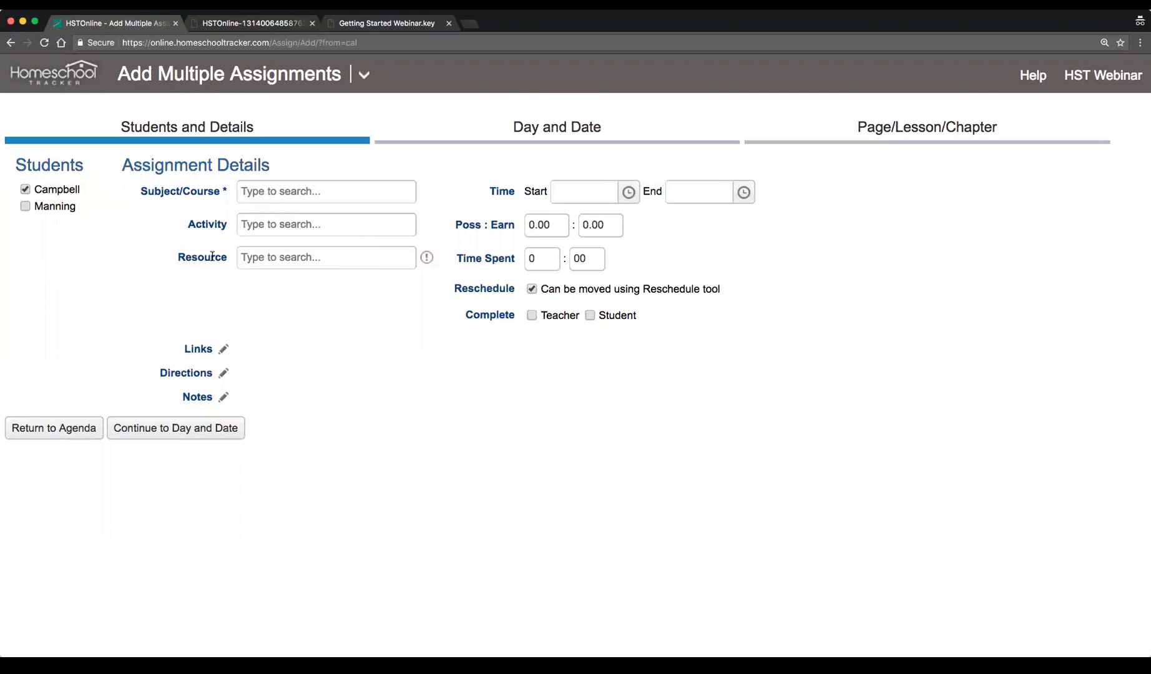
# Fill in the assignment details with course History/Ancient History 1, activity Lesson and the All About Spelling Level 7 Teacher's resource, and continue to the dates.
pyautogui.click(290, 189)
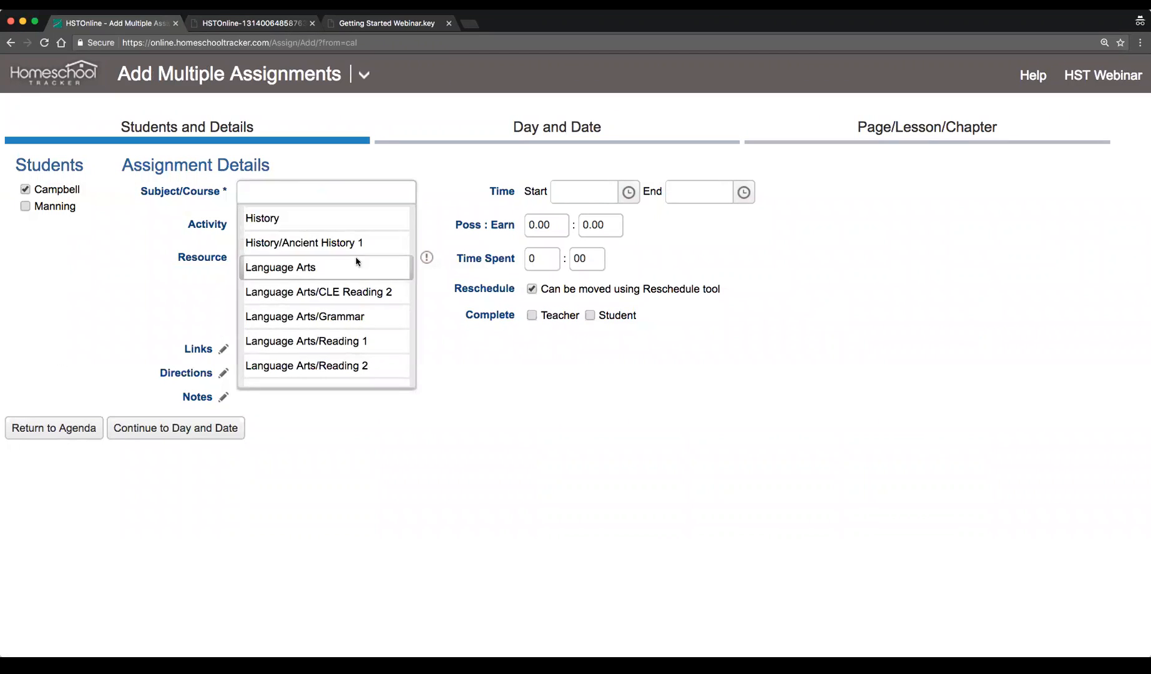
pyautogui.click(350, 242)
pyautogui.click(289, 224)
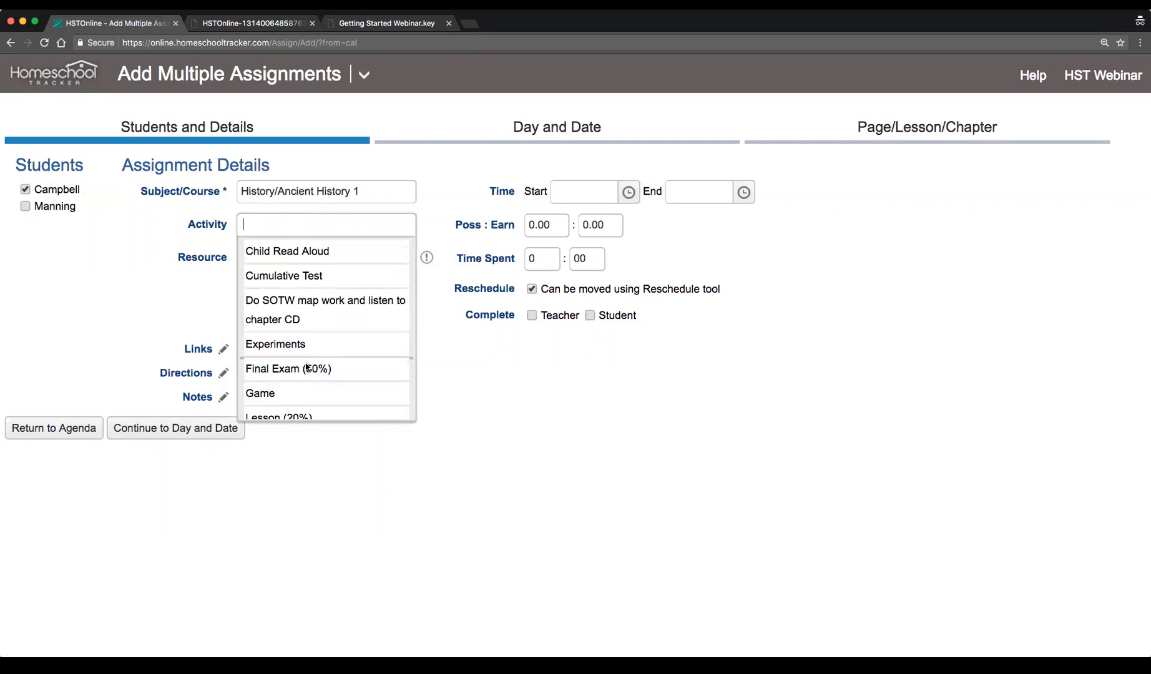
pyautogui.write('lesson')
pyautogui.click(278, 254)
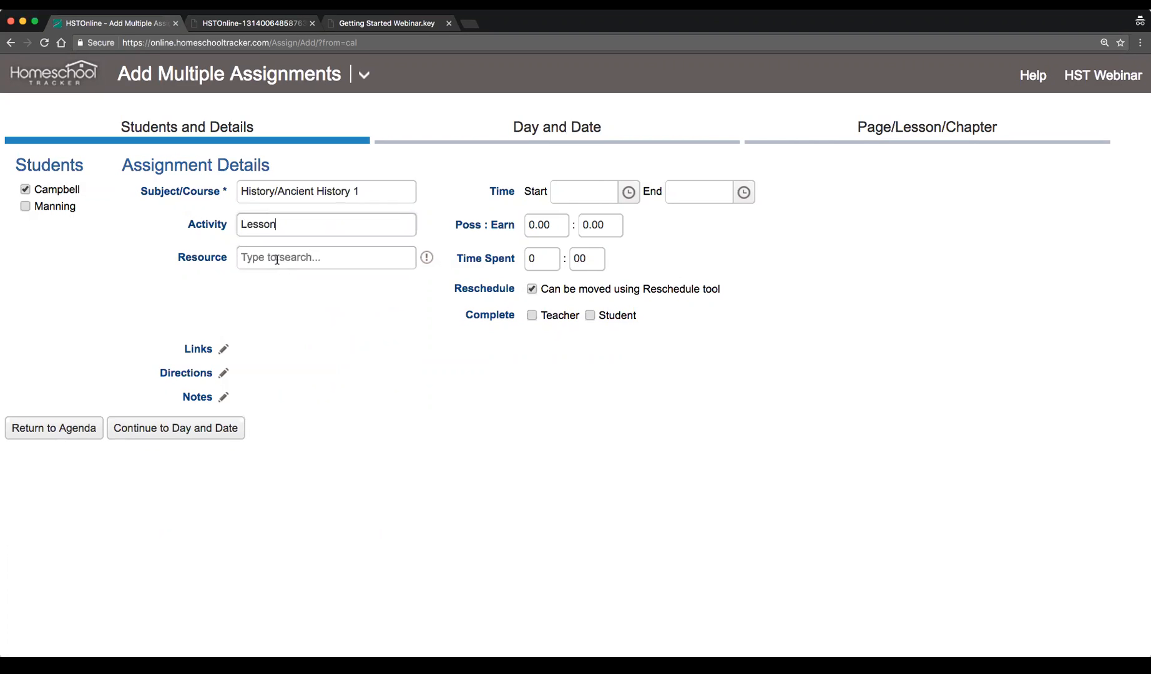
pyautogui.click(317, 257)
pyautogui.click(321, 334)
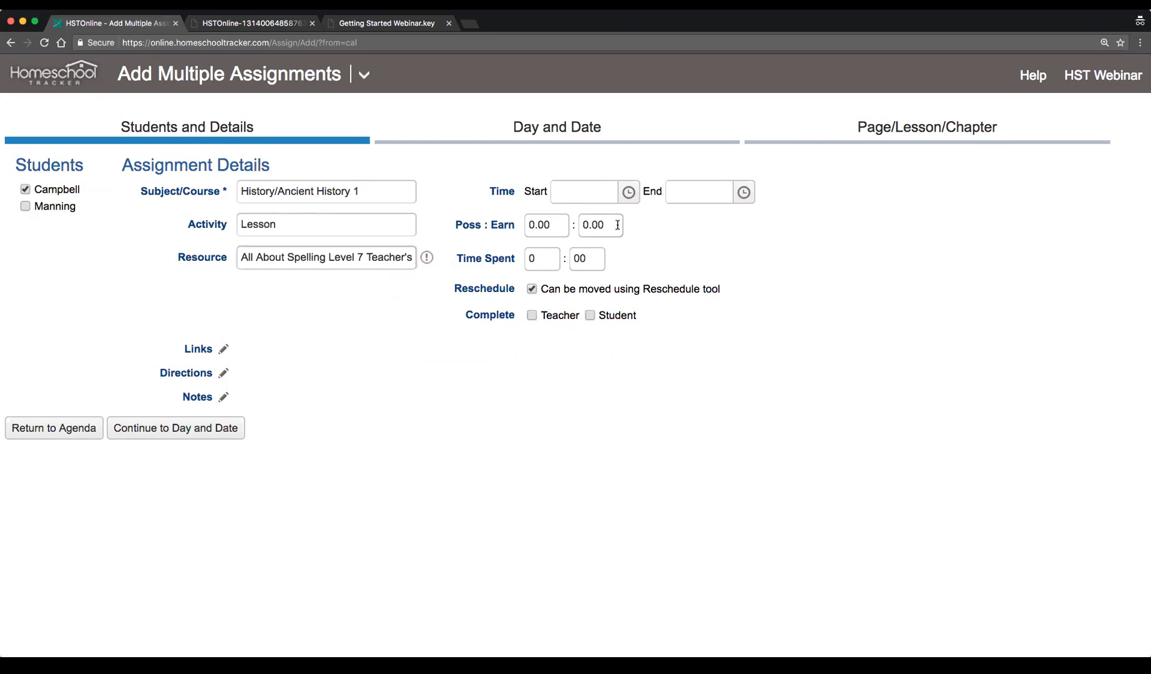
pyautogui.click(203, 434)
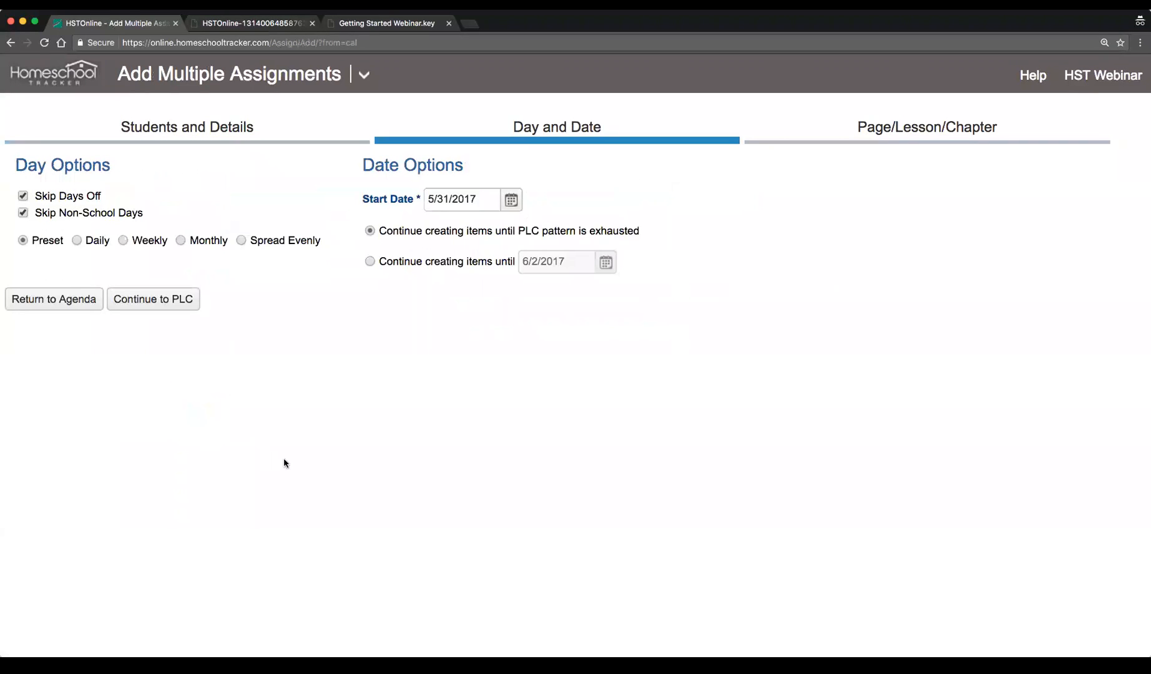
# Set the assignments' start date to 6/5/2017, keep the Preset day pattern, and continue to the page/lesson/chapter options.
pyautogui.click(512, 201)
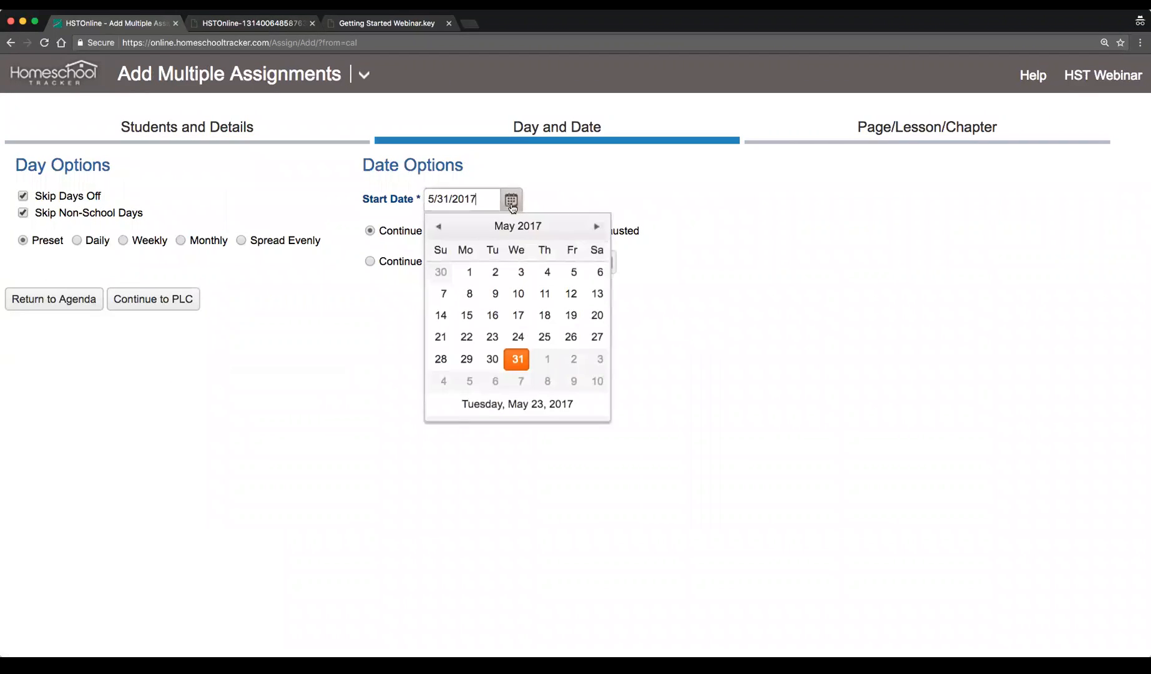
pyautogui.click(467, 382)
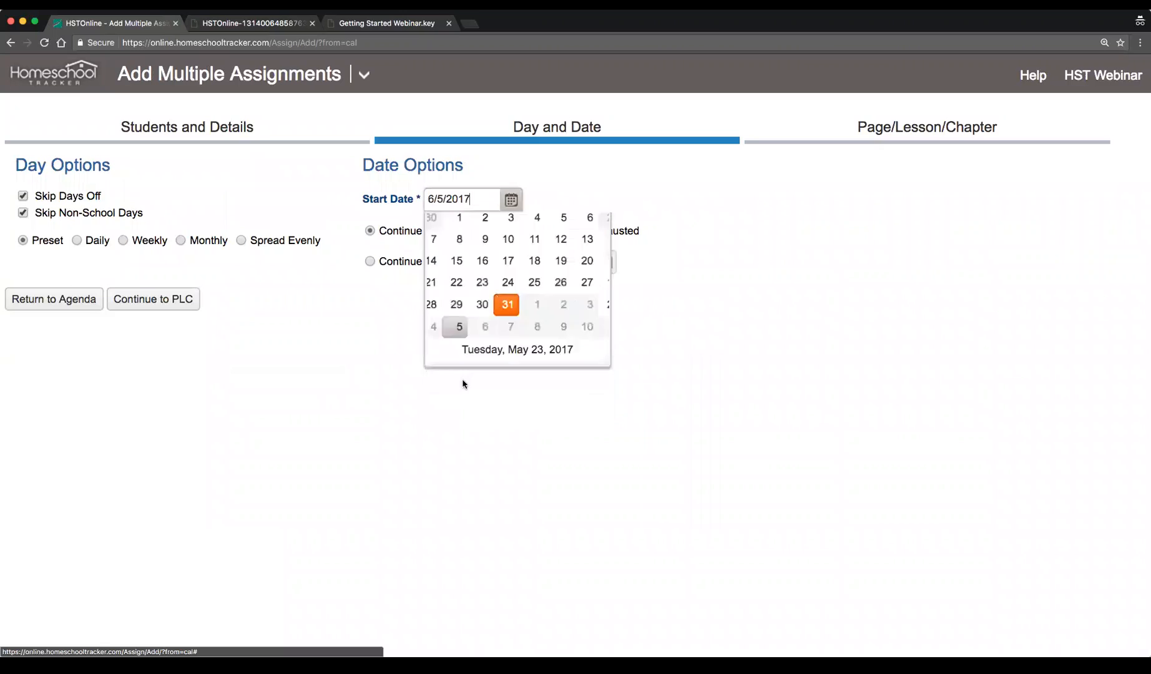
pyautogui.click(164, 304)
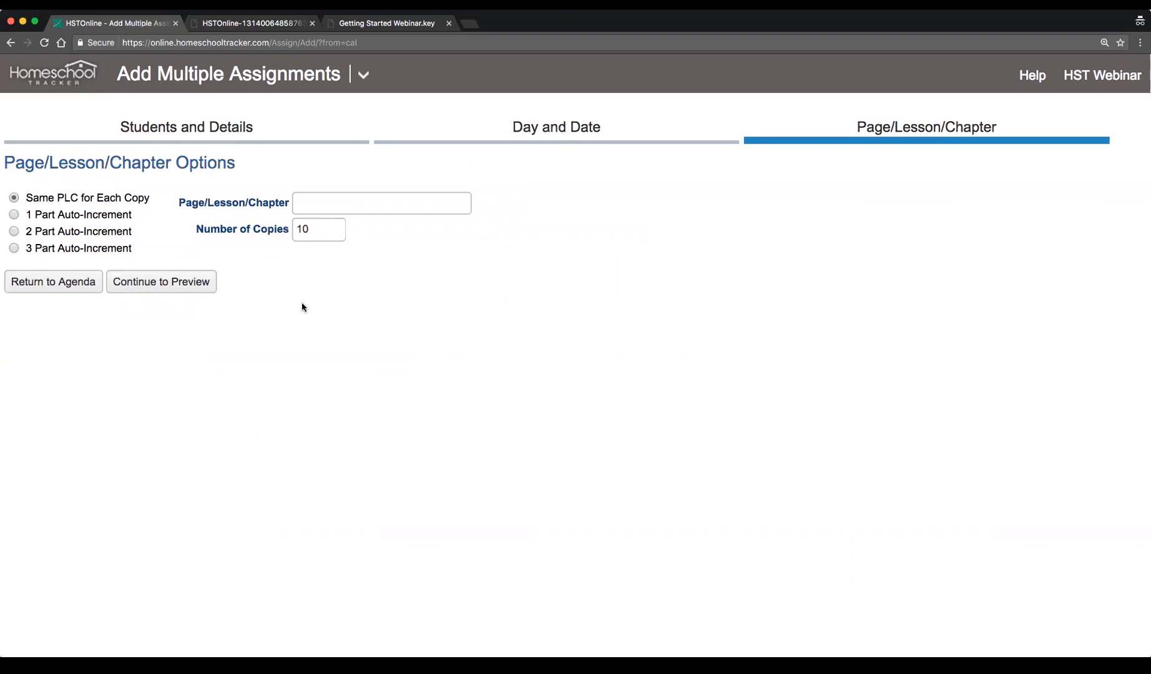
# Choose 2 Part Auto-Increment and set the first part to leading text "Lesson", numbered from 1 to 5.
pyautogui.click(45, 235)
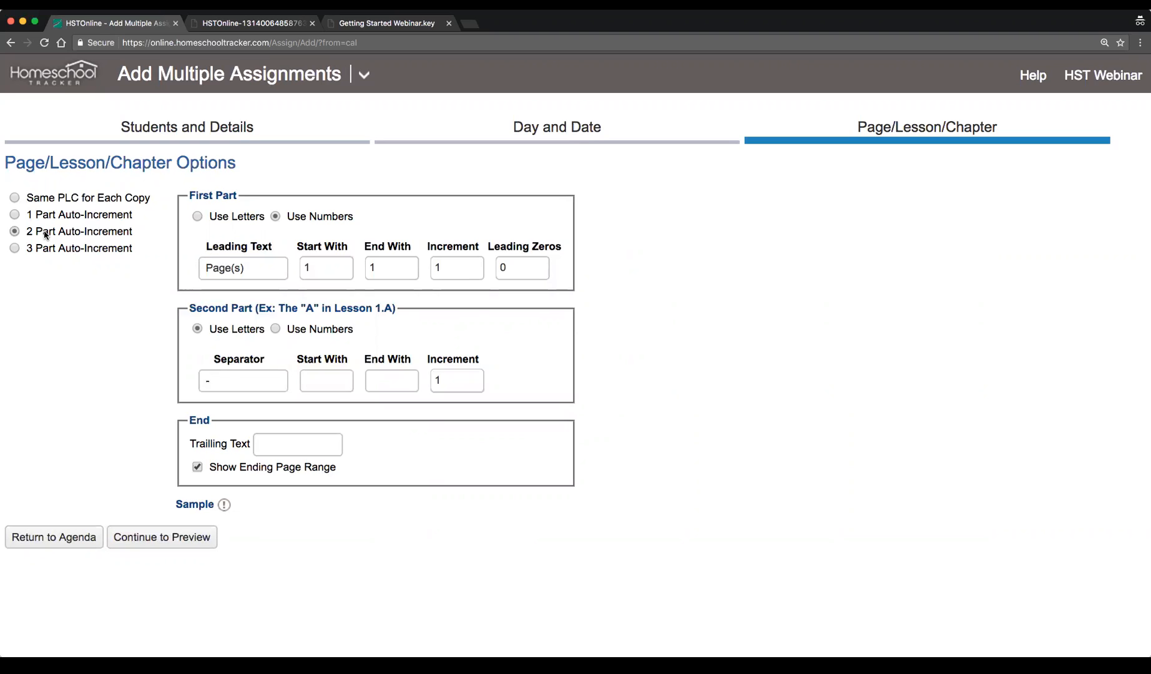
pyautogui.moveTo(259, 308); pyautogui.dragTo(386, 318)
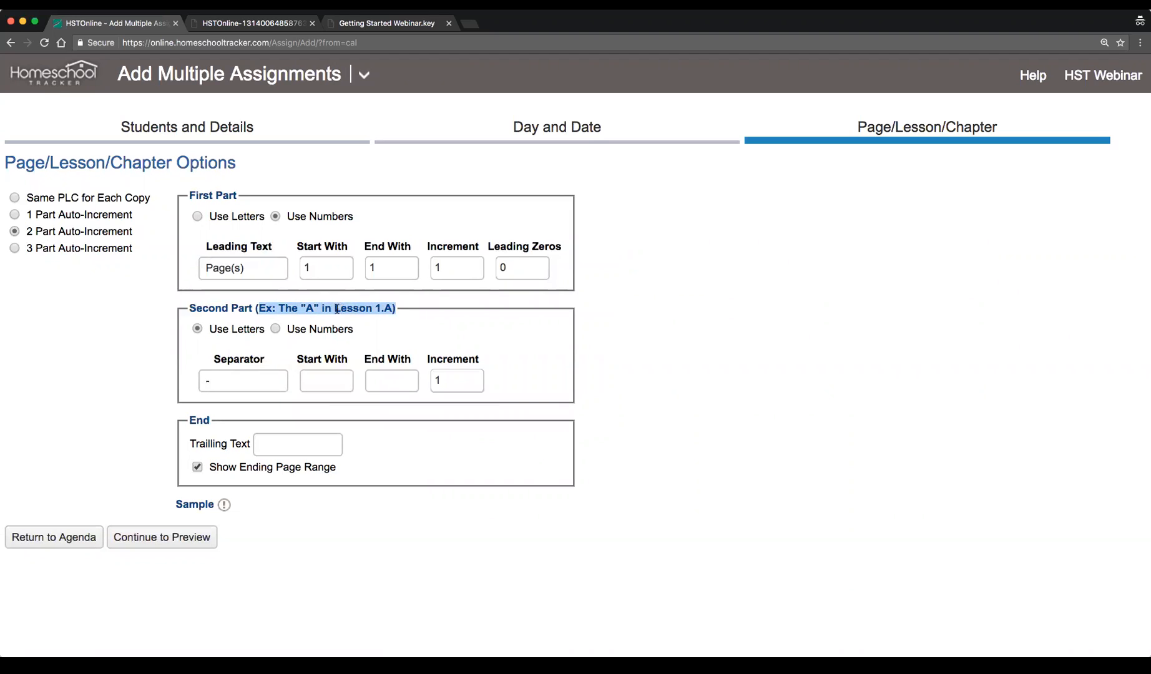
pyautogui.click(368, 307)
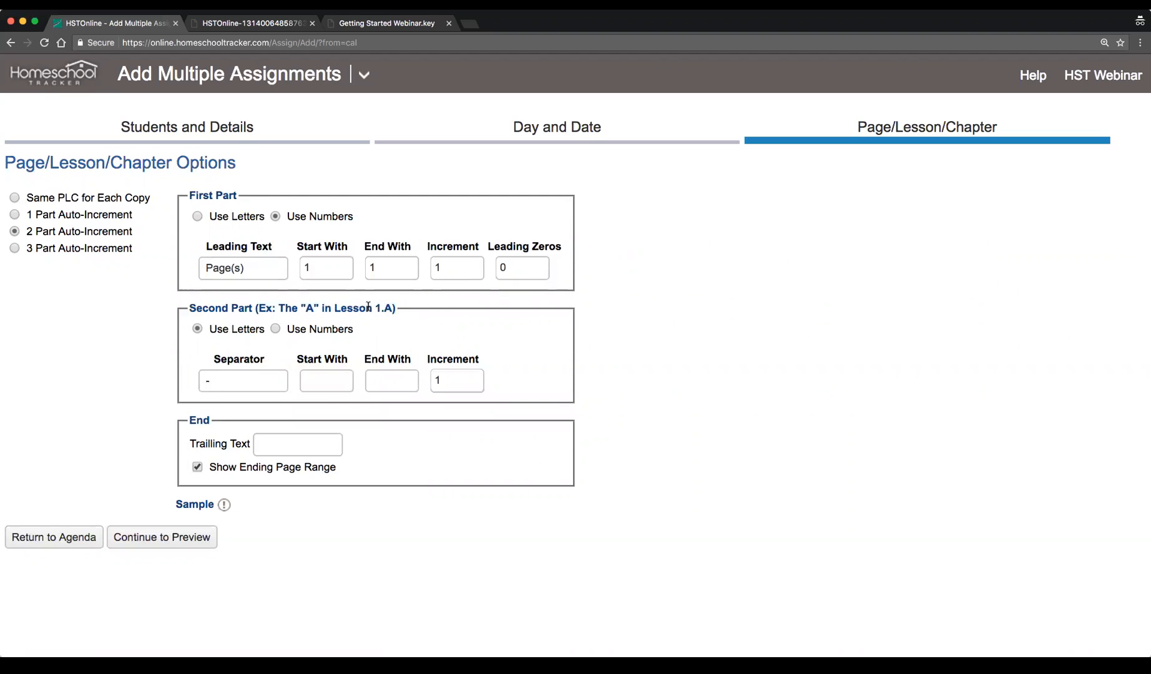
pyautogui.moveTo(267, 273); pyautogui.dragTo(185, 266)
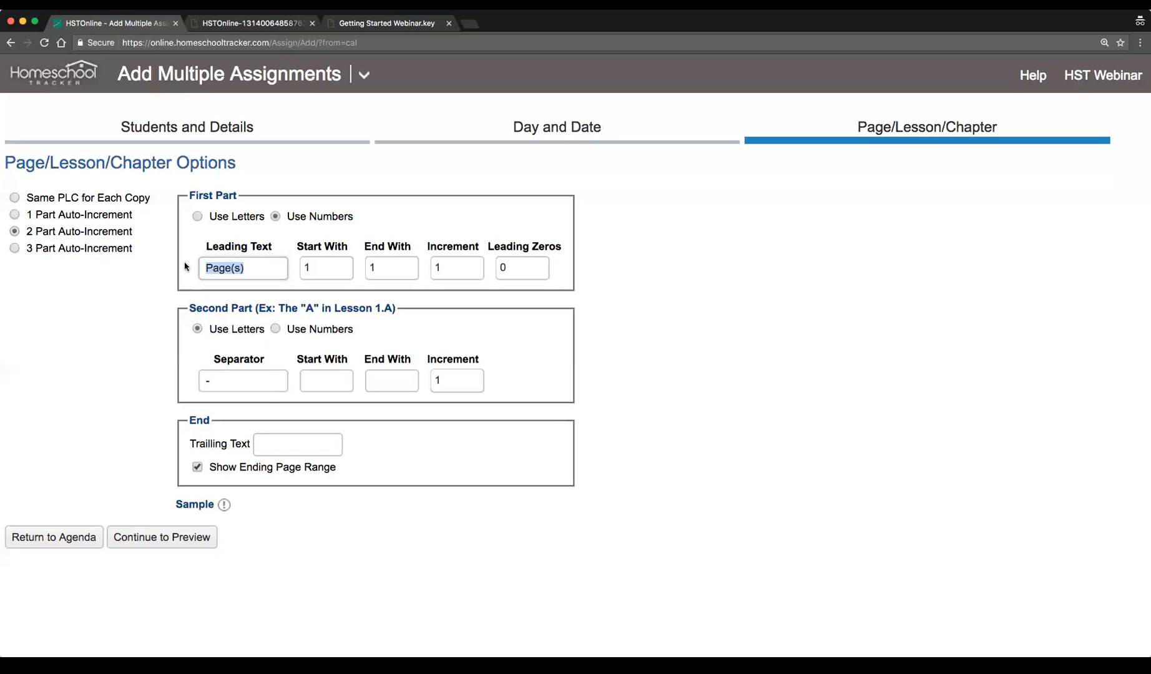
pyautogui.write('Lesson')
pyautogui.press('Tab')
pyautogui.press('Tab')
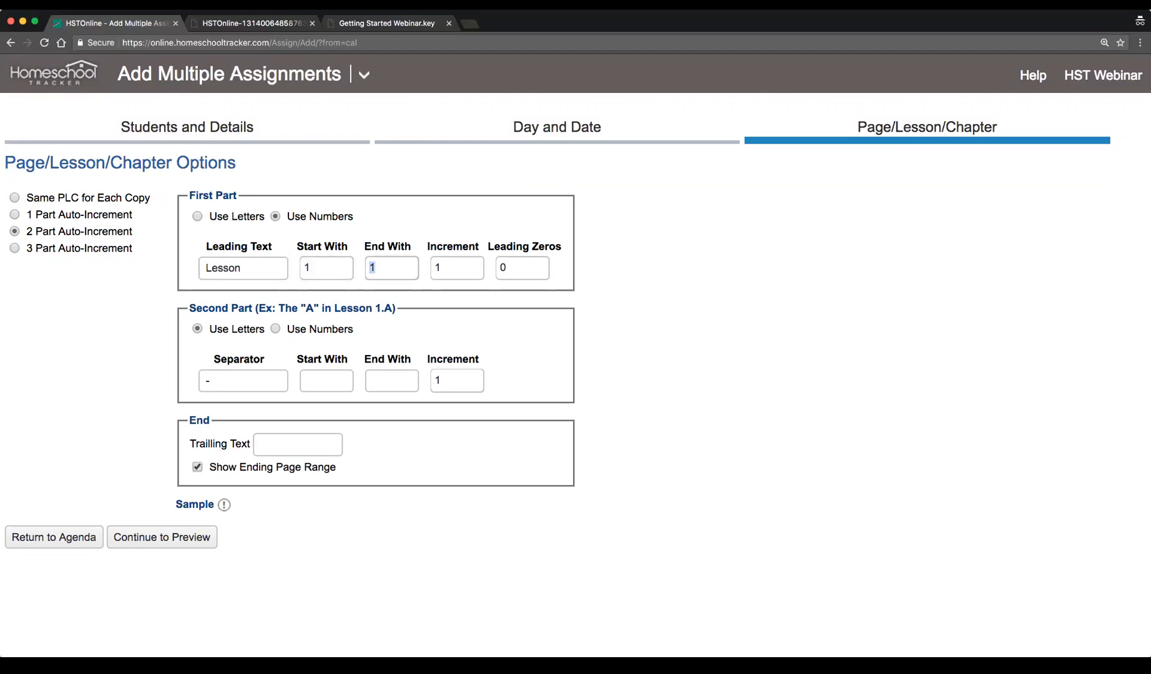
pyautogui.write('5')
# Set the second part to separator "." with letters A through D, and preview the generated assignments.
pyautogui.press('Tab')
pyautogui.press('Tab')
pyautogui.press('Tab')
pyautogui.press('Tab')
pyautogui.click(245, 385)
pyautogui.press('BackSpace')
pyautogui.write('.')
pyautogui.press('Tab')
pyautogui.write('A')
pyautogui.press('Tab')
pyautogui.write('D')
pyautogui.click(185, 545)
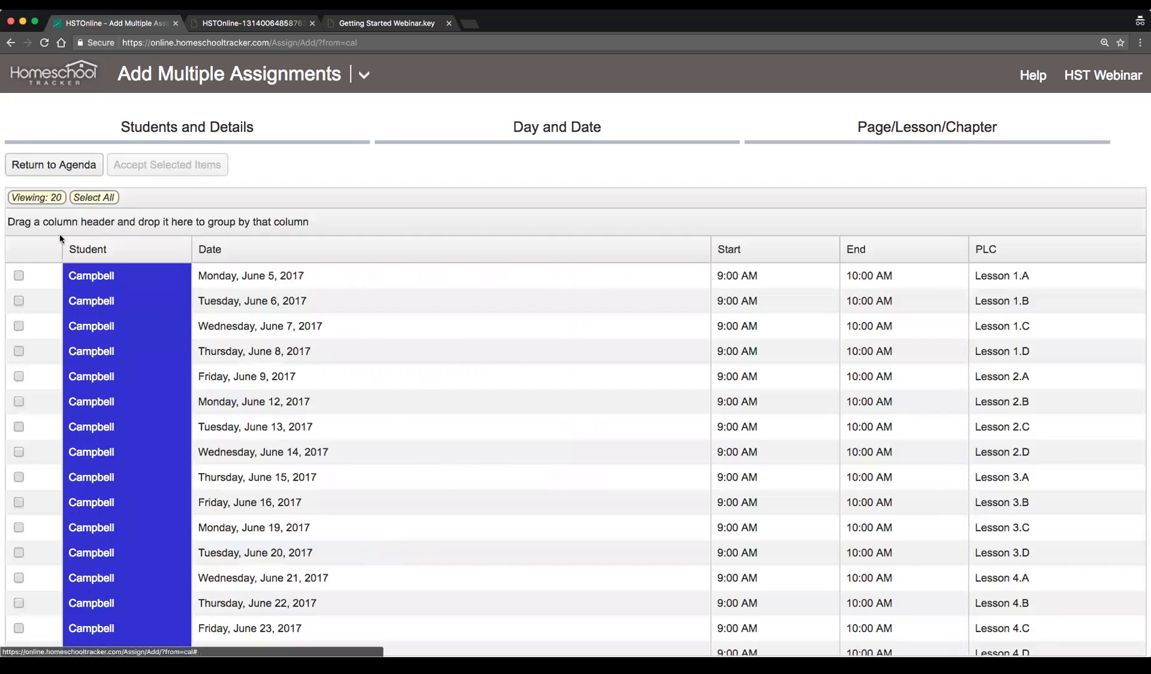
# Examine the previewed assignments' dates and lesson numbering row by row through the end of the list.
pyautogui.click(669, 285)
pyautogui.click(1016, 303)
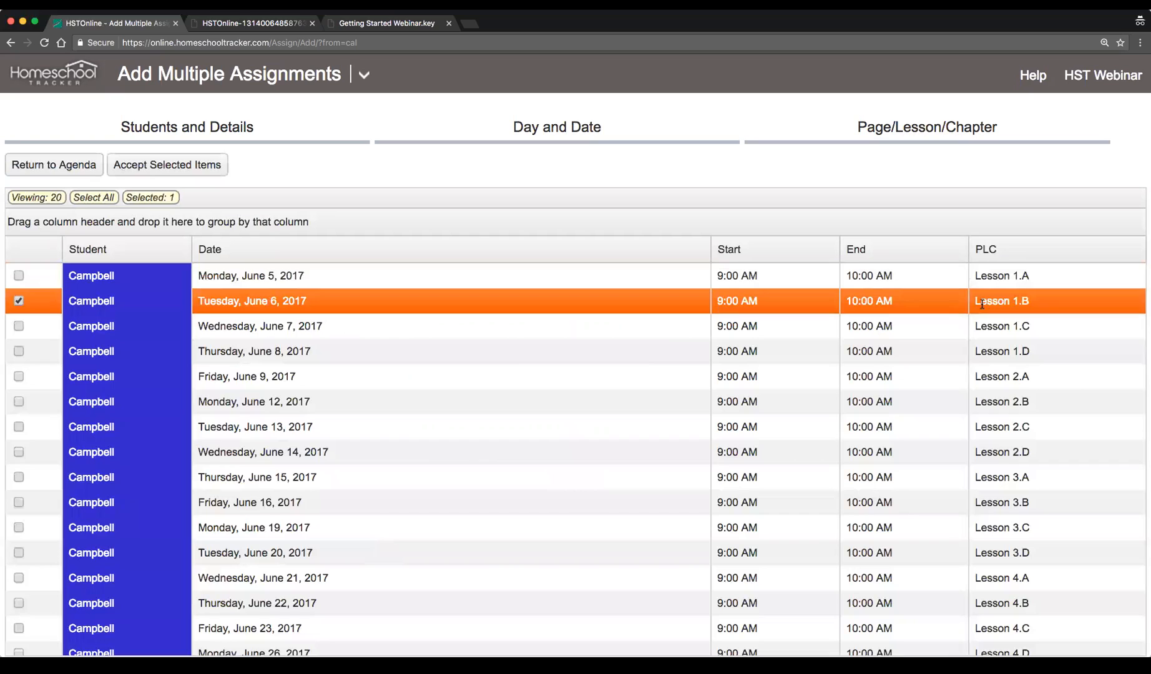
pyautogui.click(1039, 328)
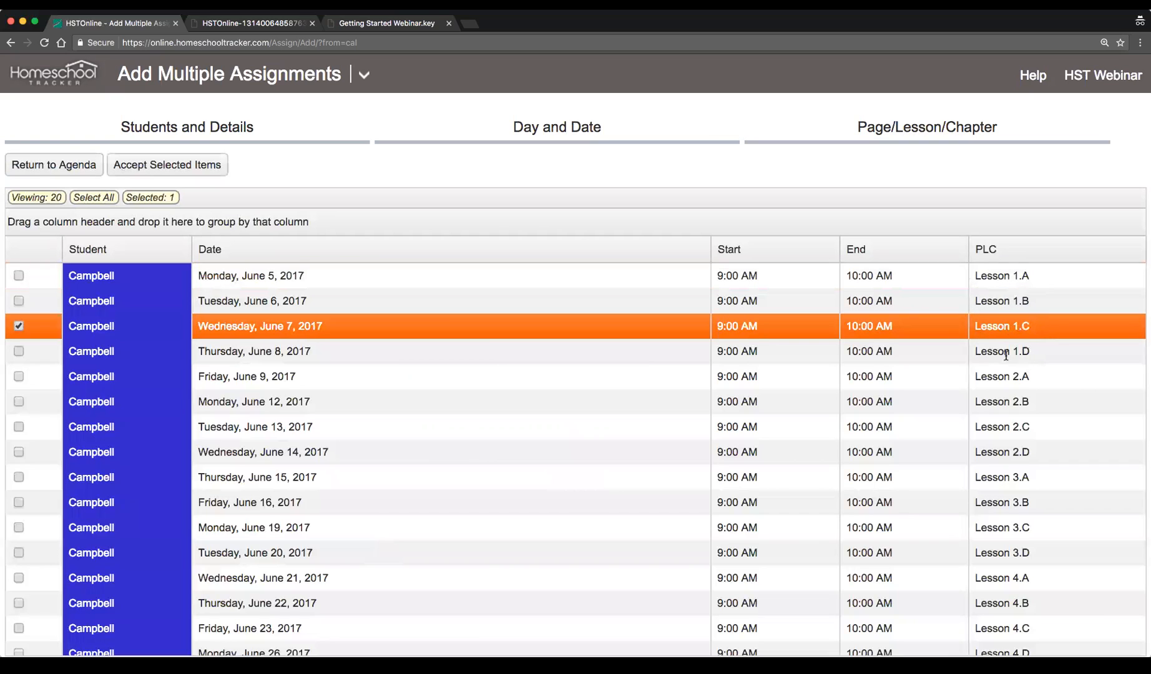
pyautogui.click(1017, 354)
pyautogui.click(994, 381)
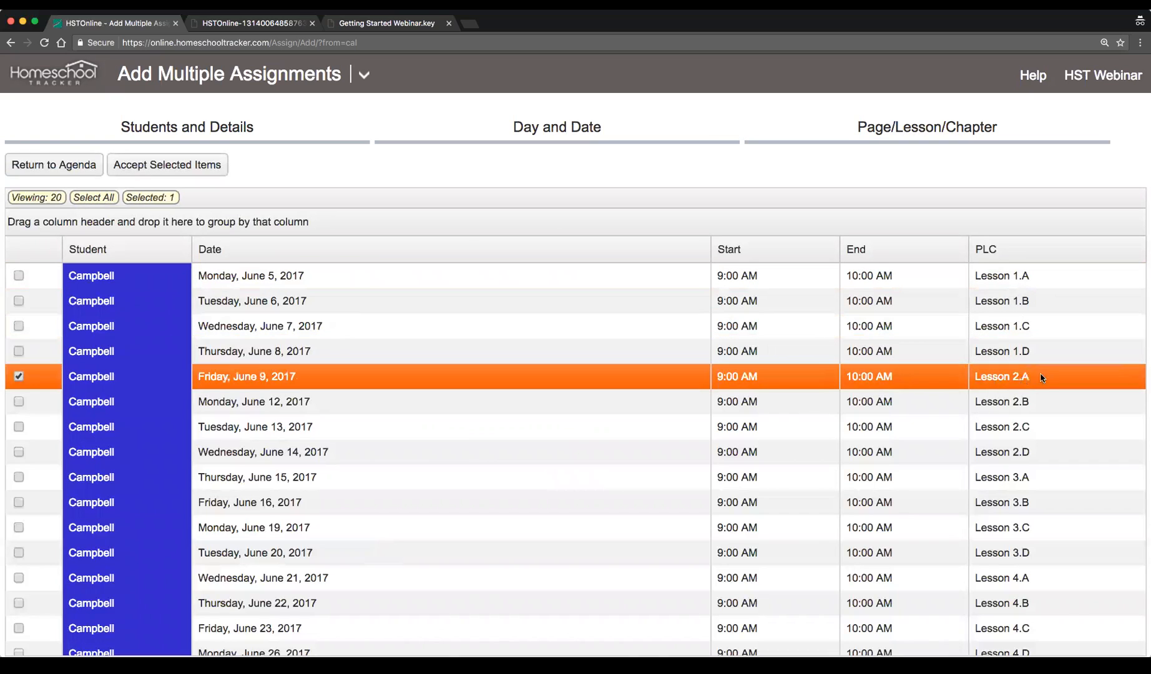
pyautogui.click(1035, 407)
pyautogui.scroll(-3, 1055, 449)
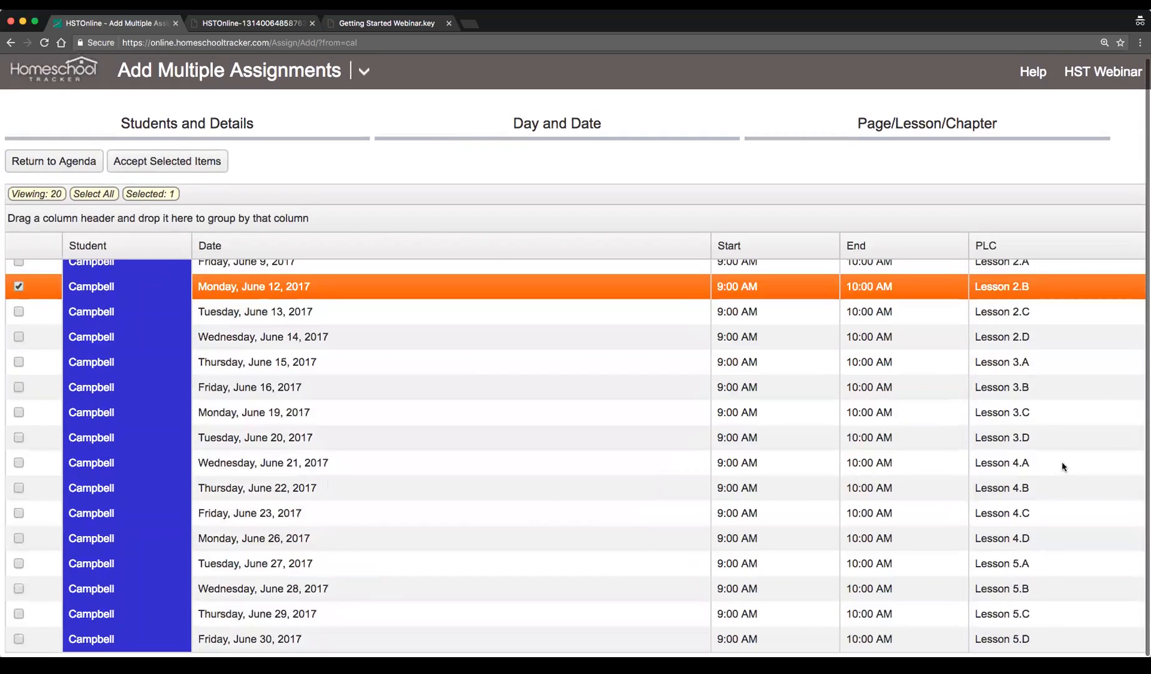
pyautogui.scroll(3, 1062, 465)
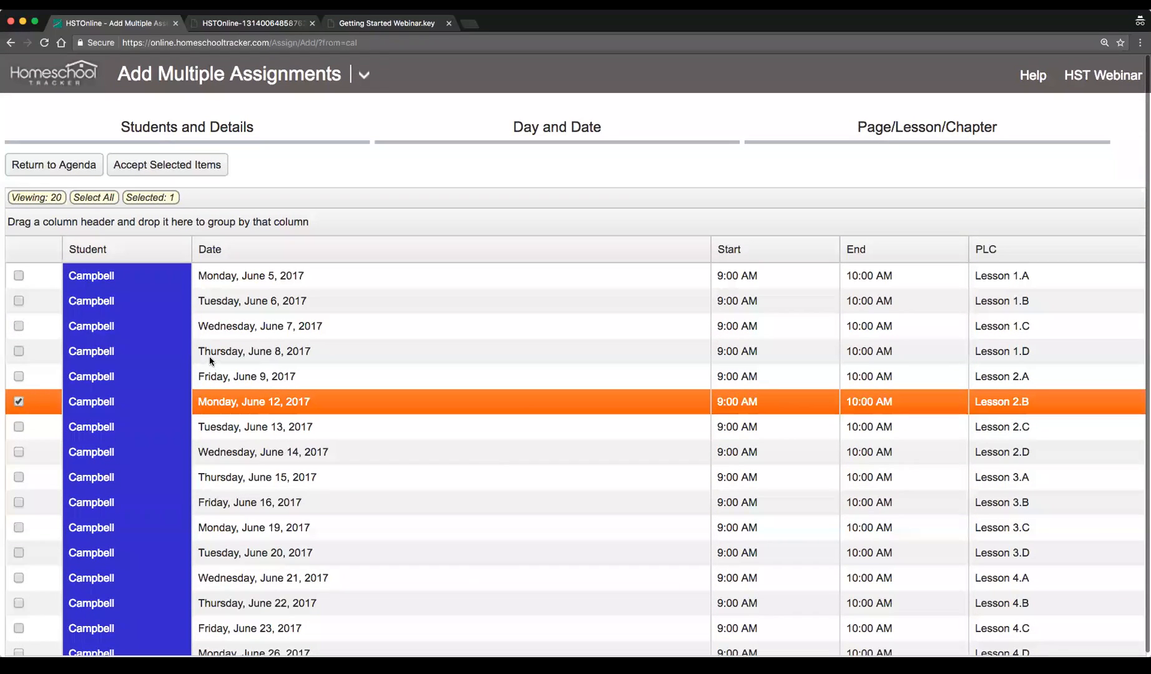